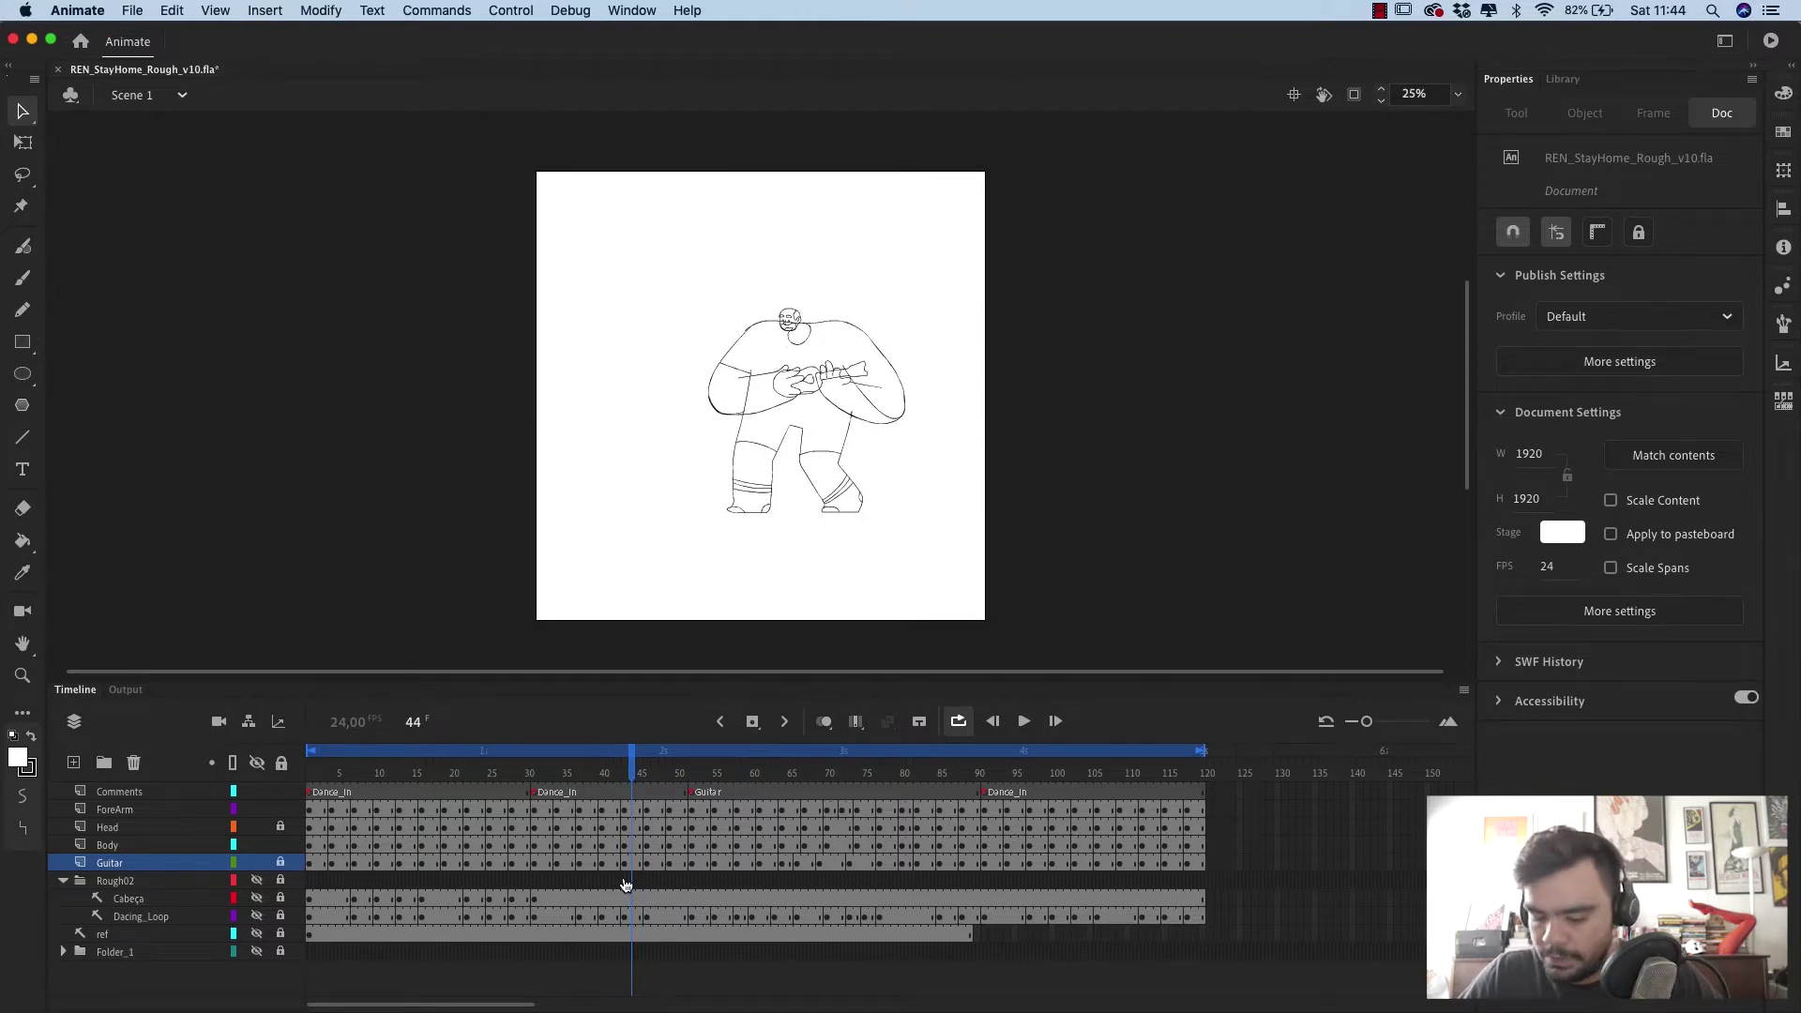
- Add a new layer above Comments and place the coloured balcony reference animation on it
key(super+Tab)
key(super+Tab)
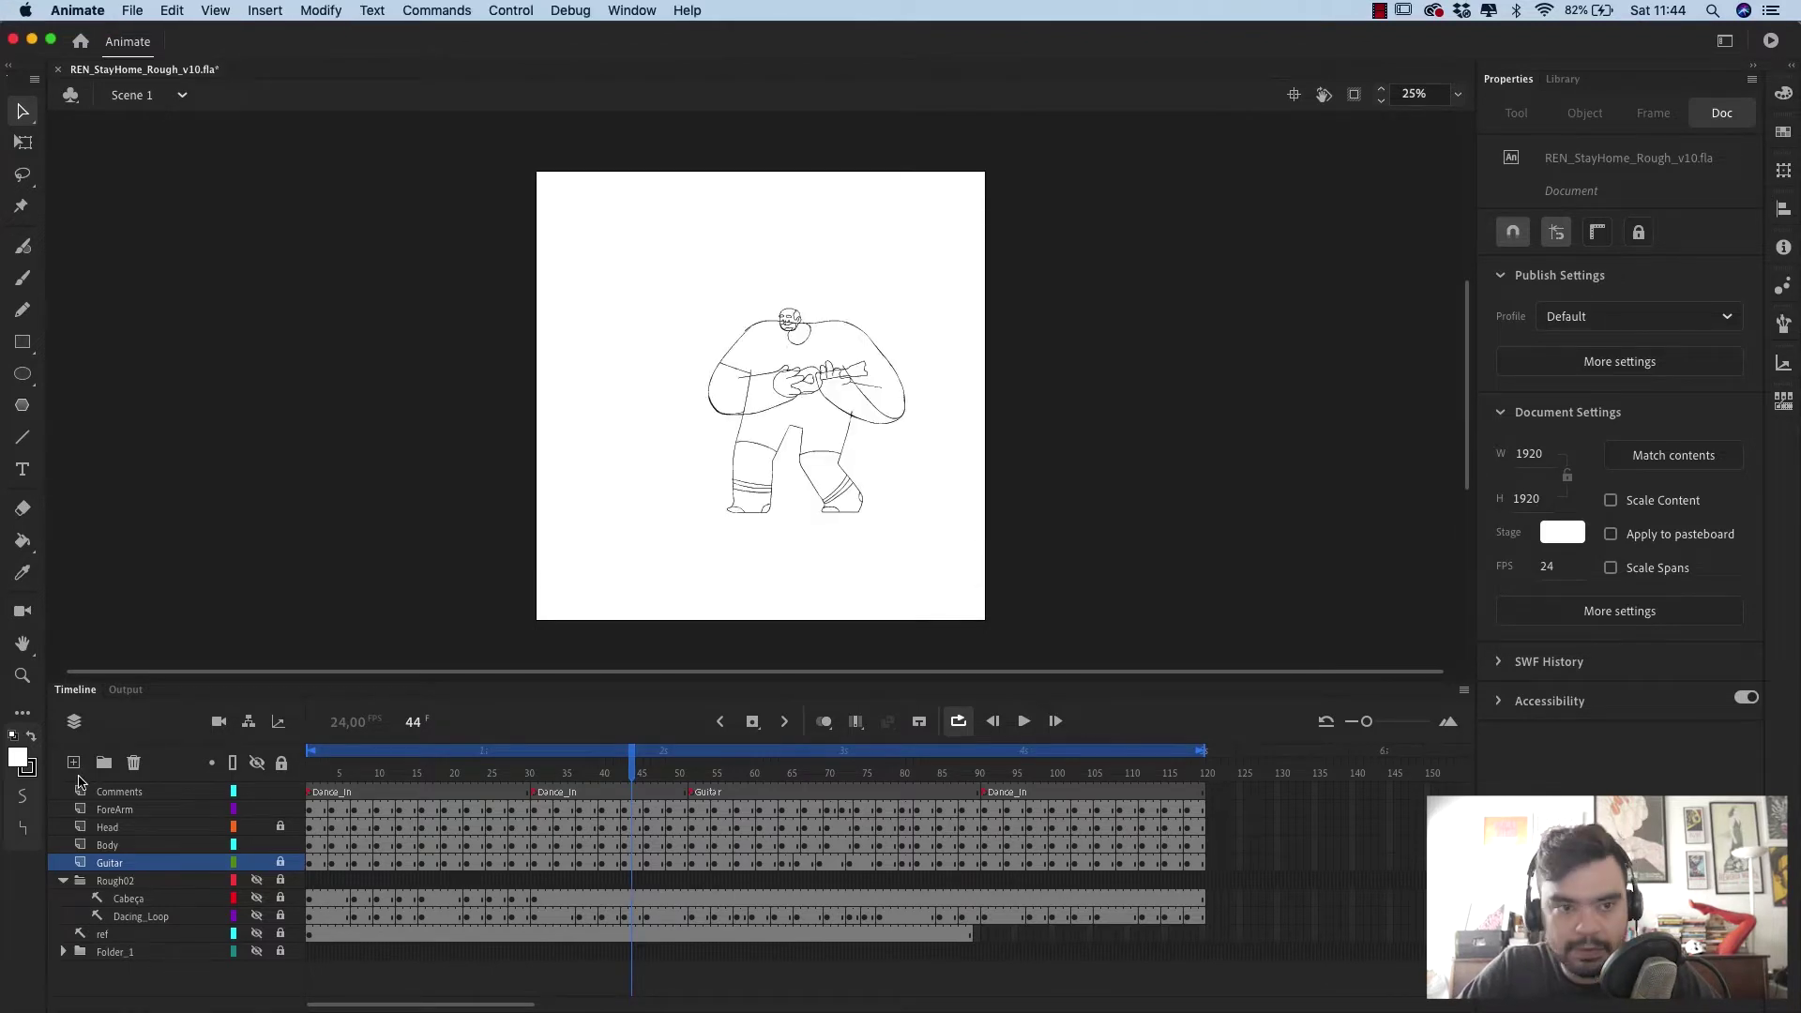
click(73, 762)
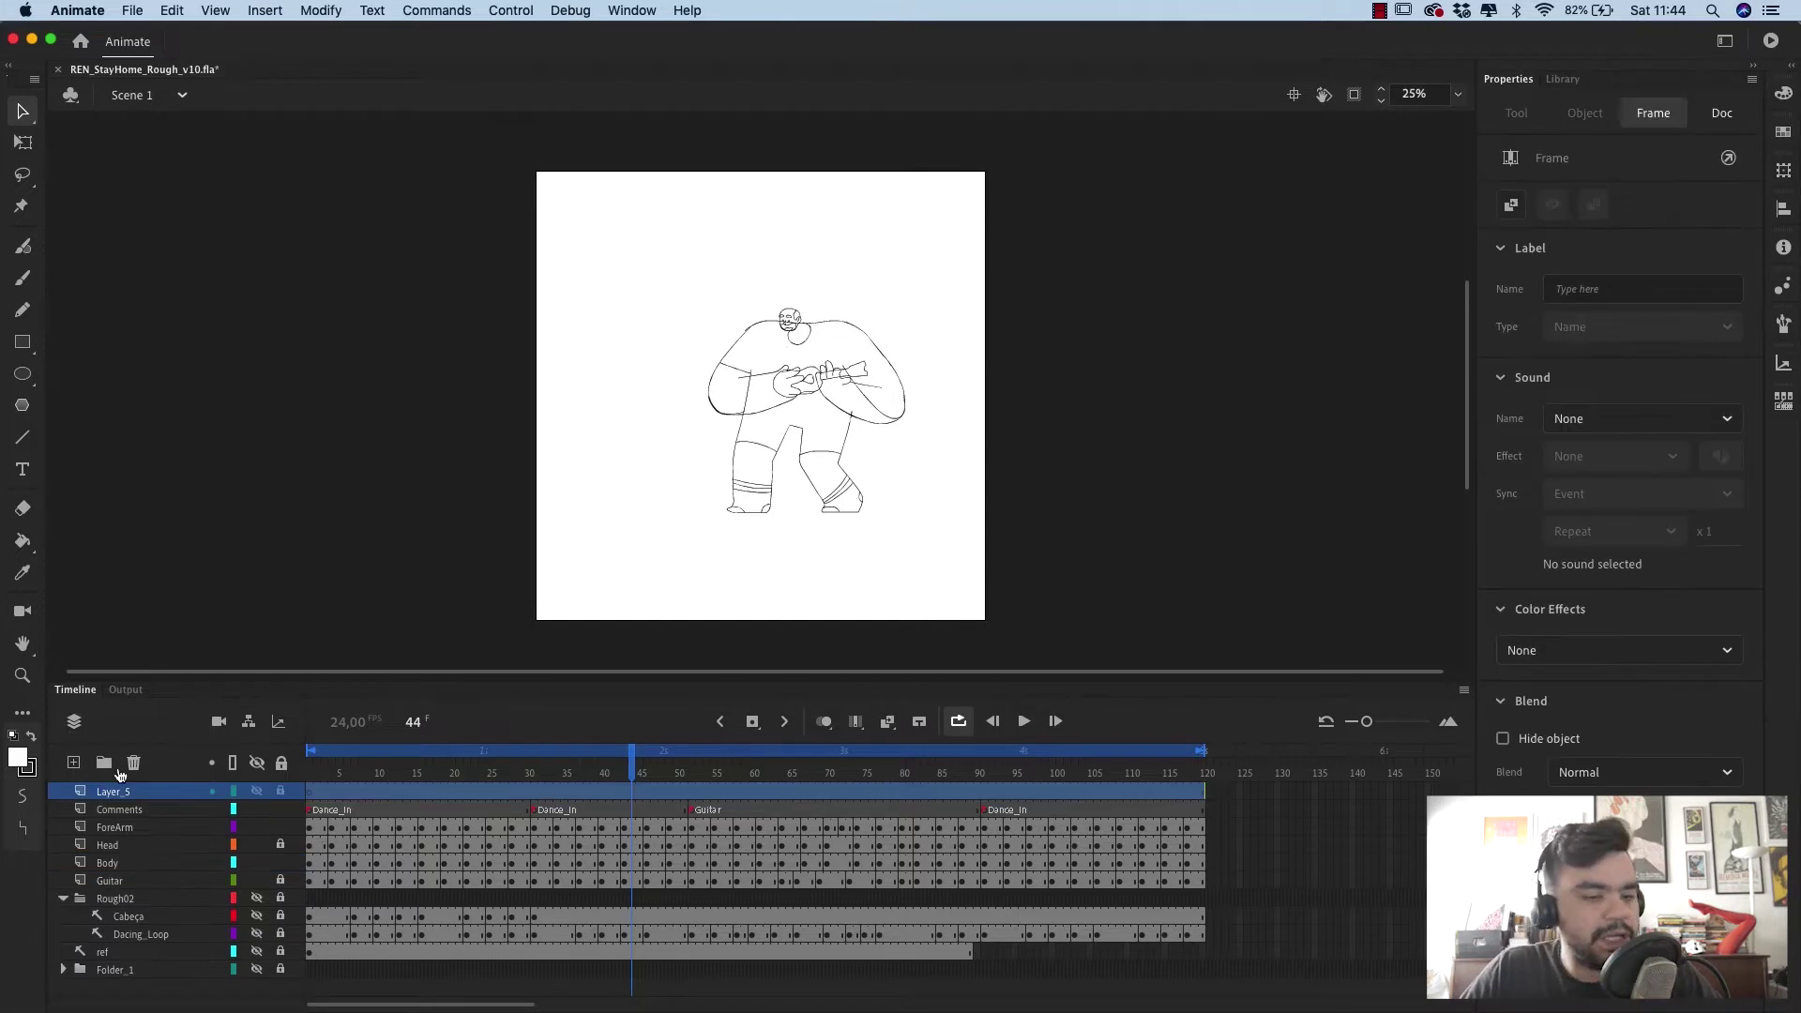
key(super+Tab)
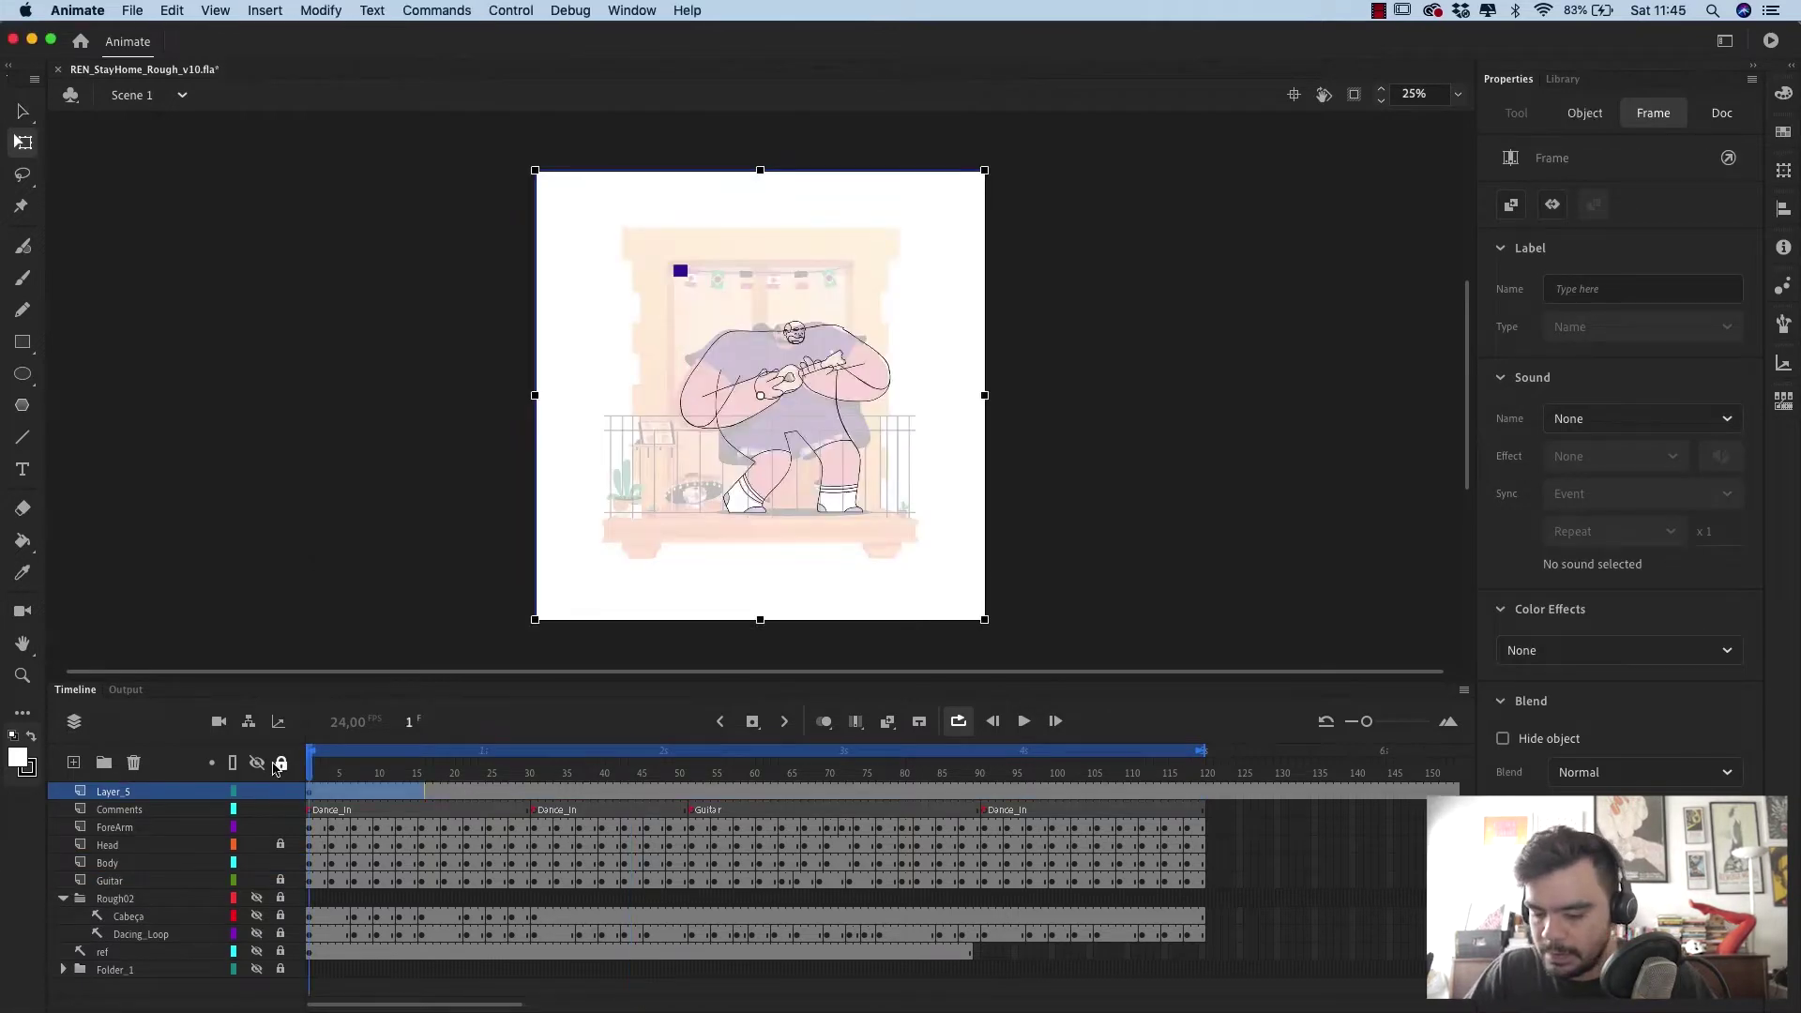
key(Return)
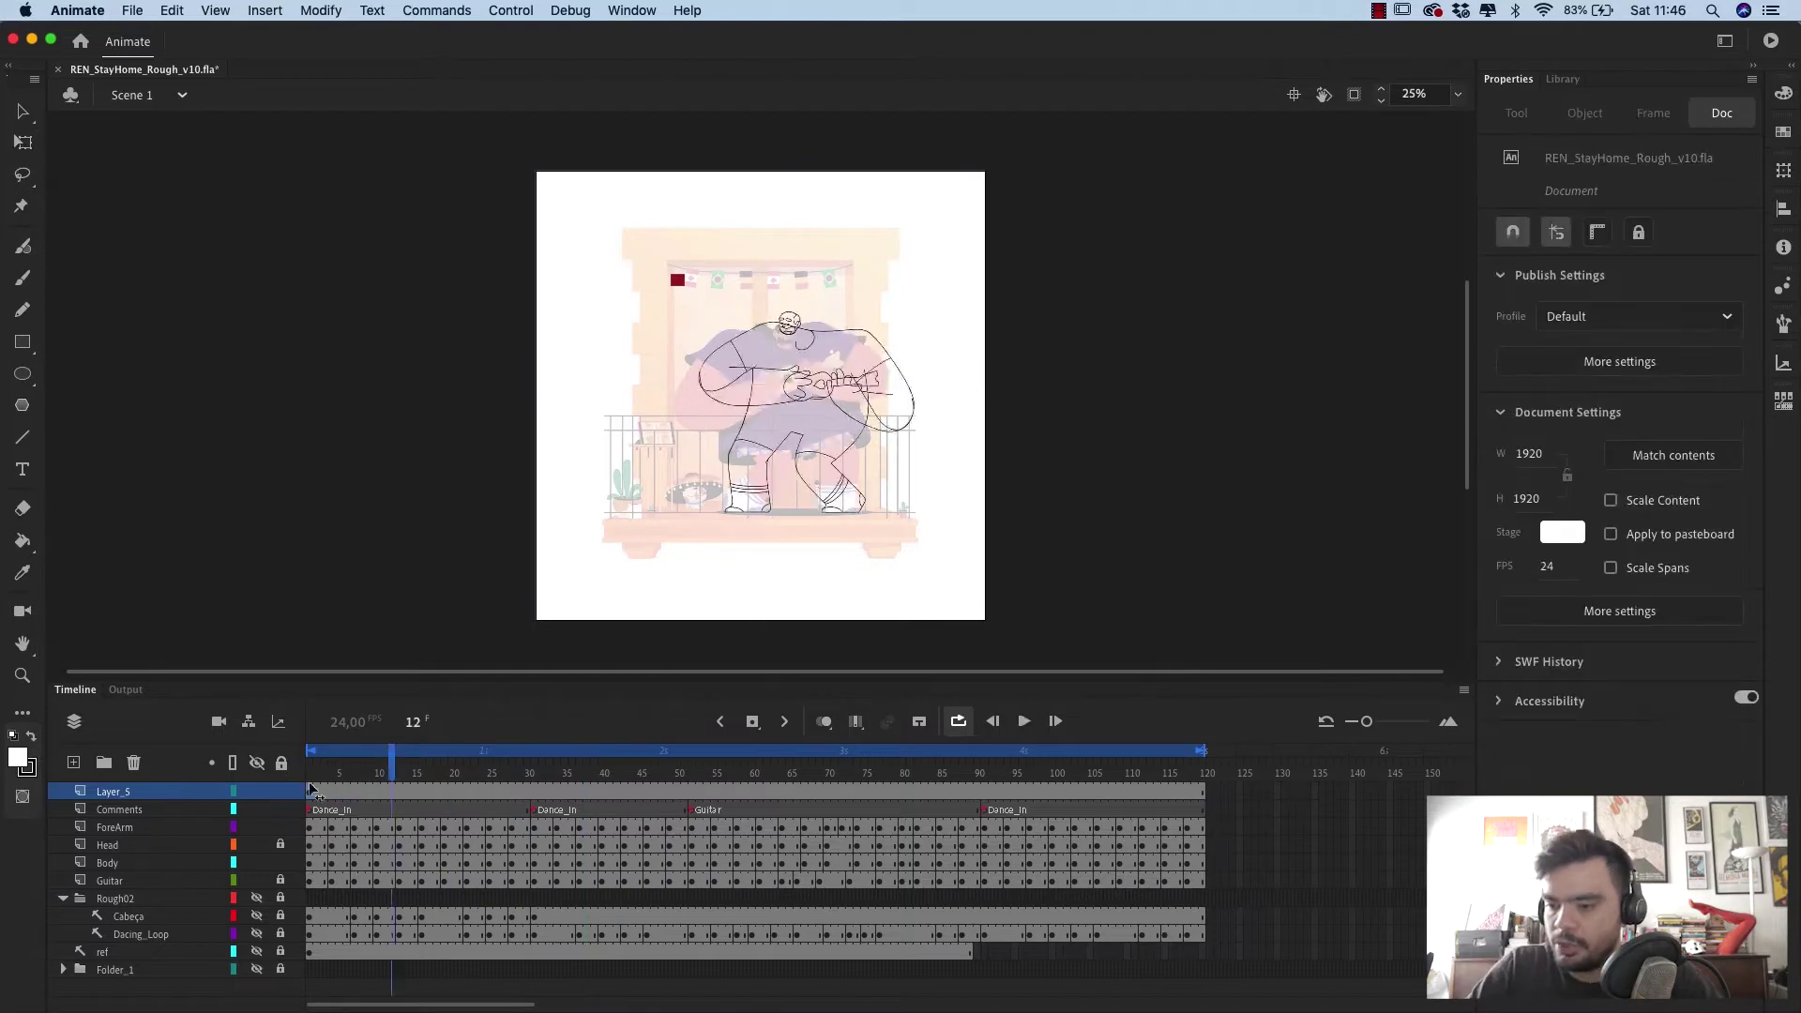
- Move the reference layer Layer_5 beneath the Guitar layer so the line drawings sit over it
click(310, 775)
key(super+1)
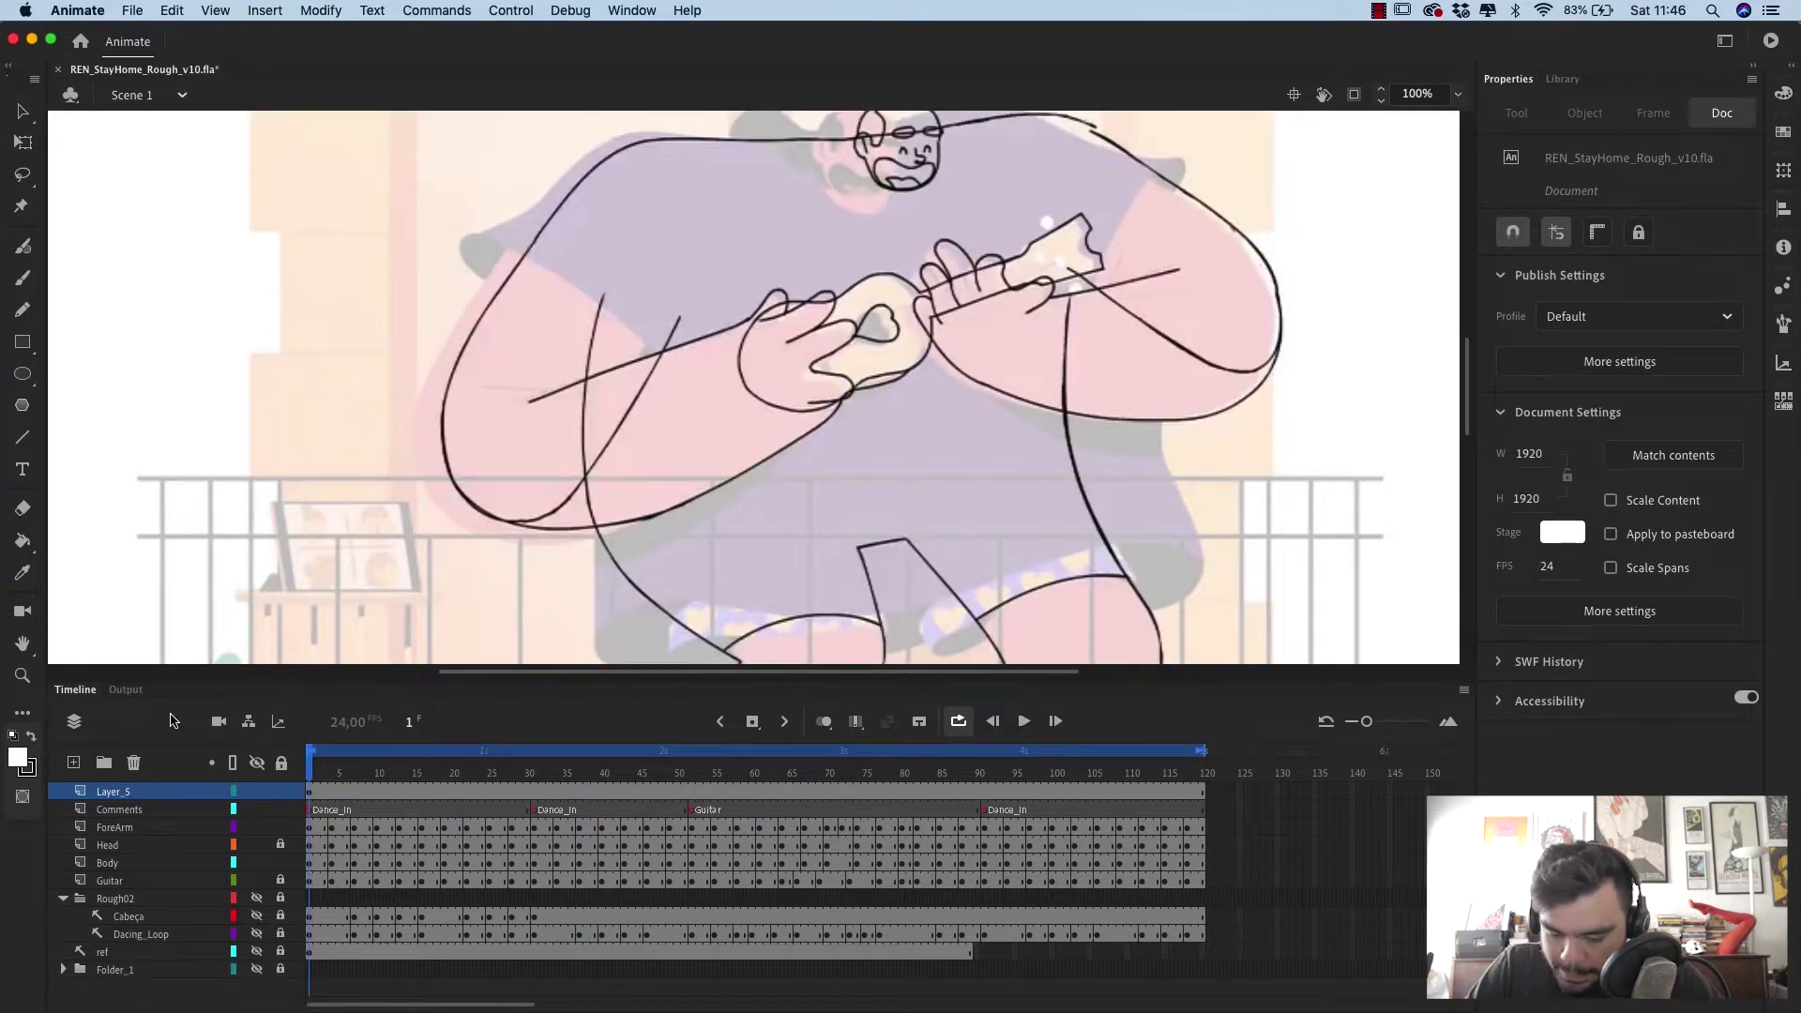
click(113, 792)
drag(80, 891, 64, 887)
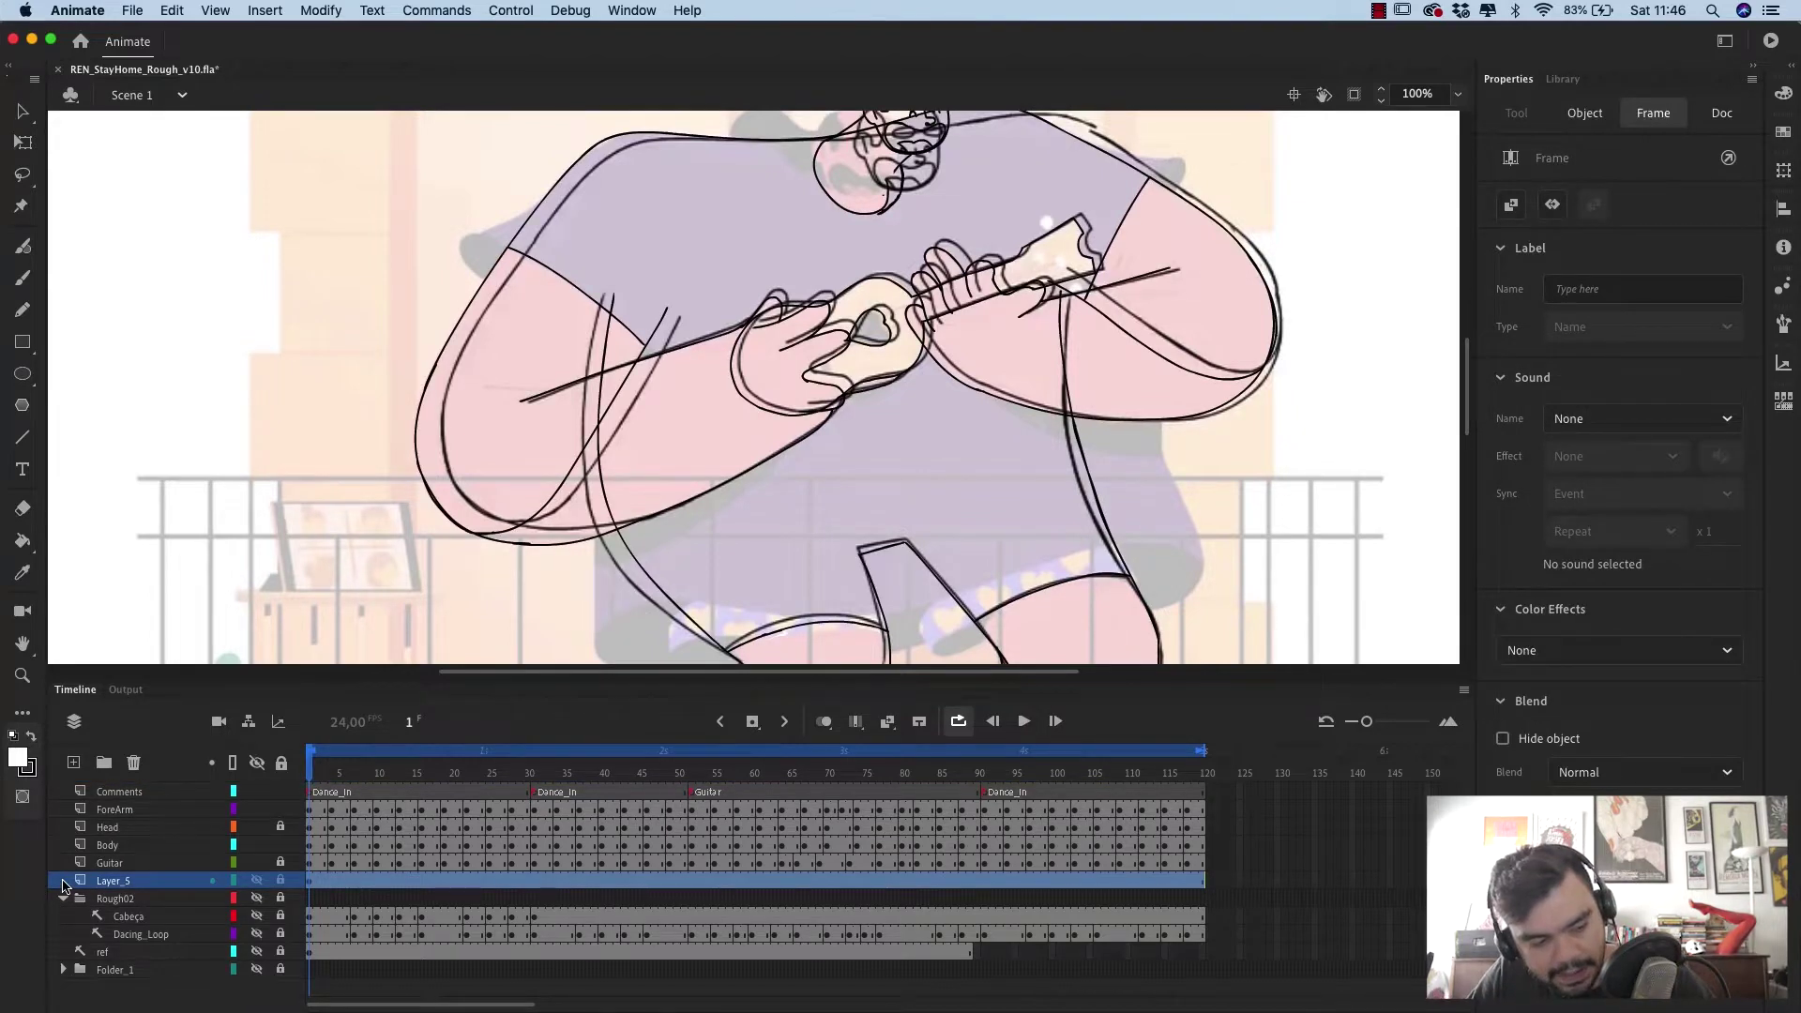
- Save the document as a new version named REN_StayHome_Rough_v11.fla
key(super+shift+s)
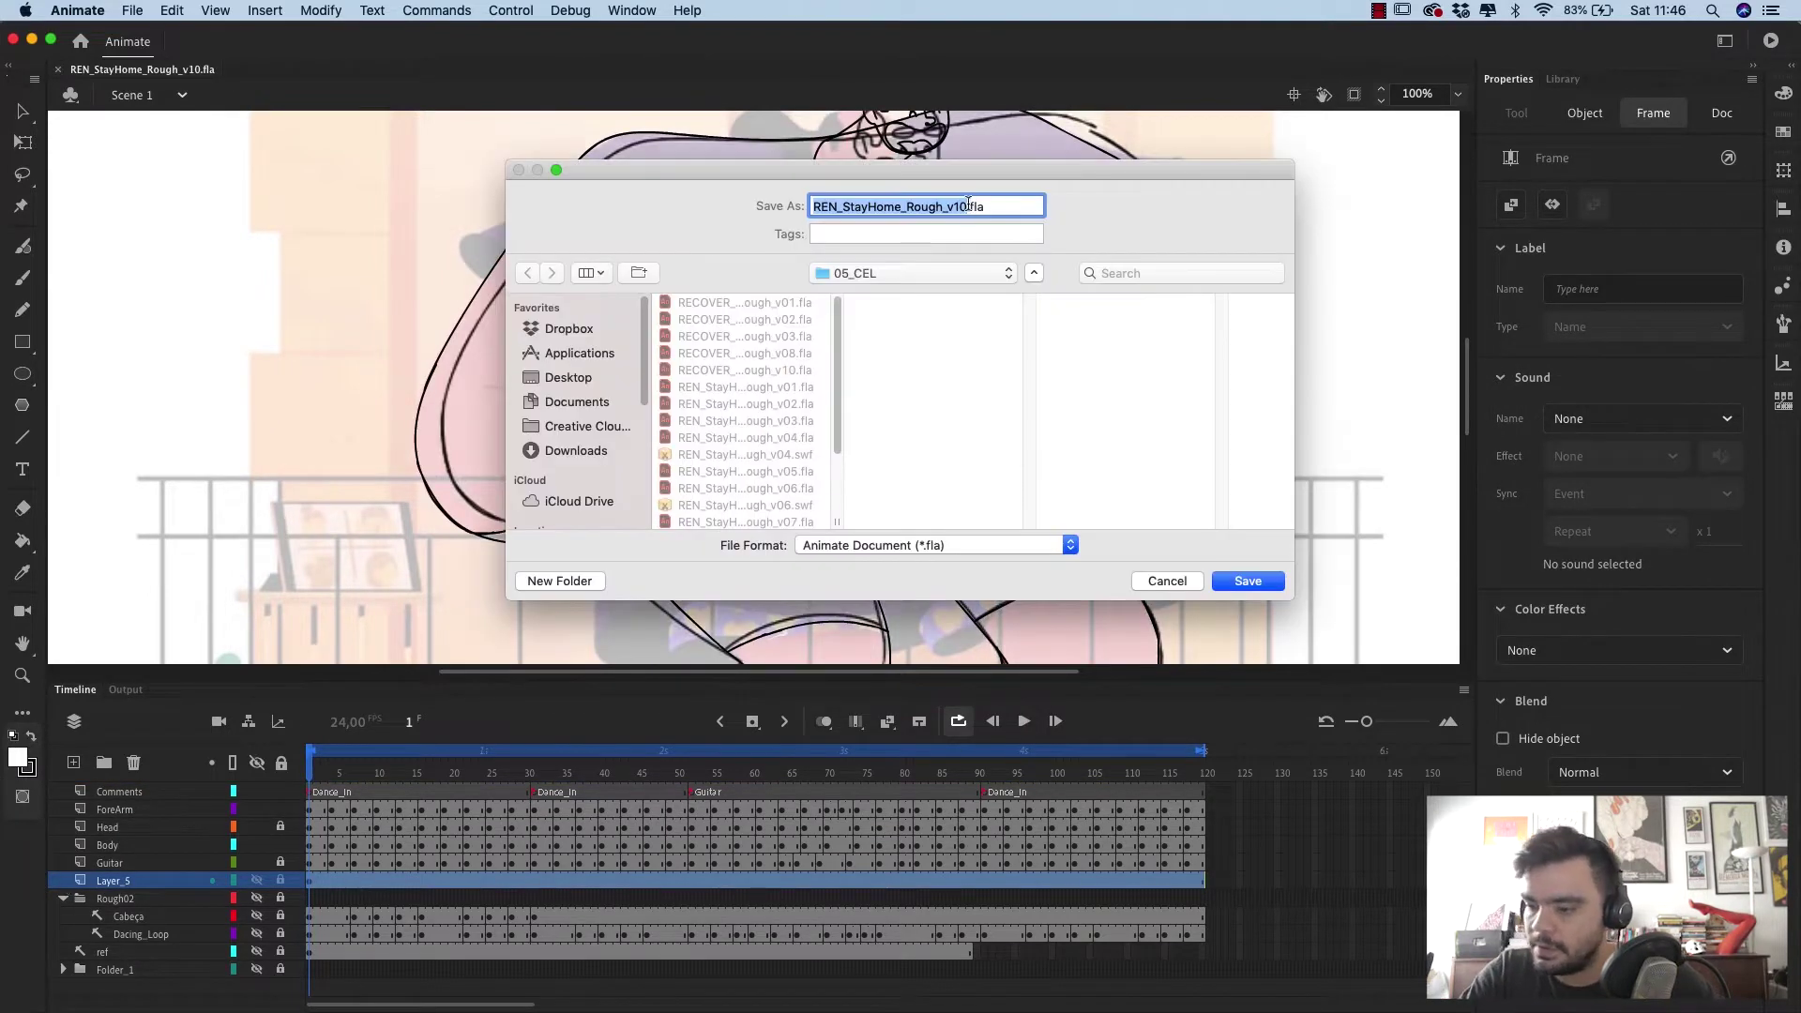
click(969, 207)
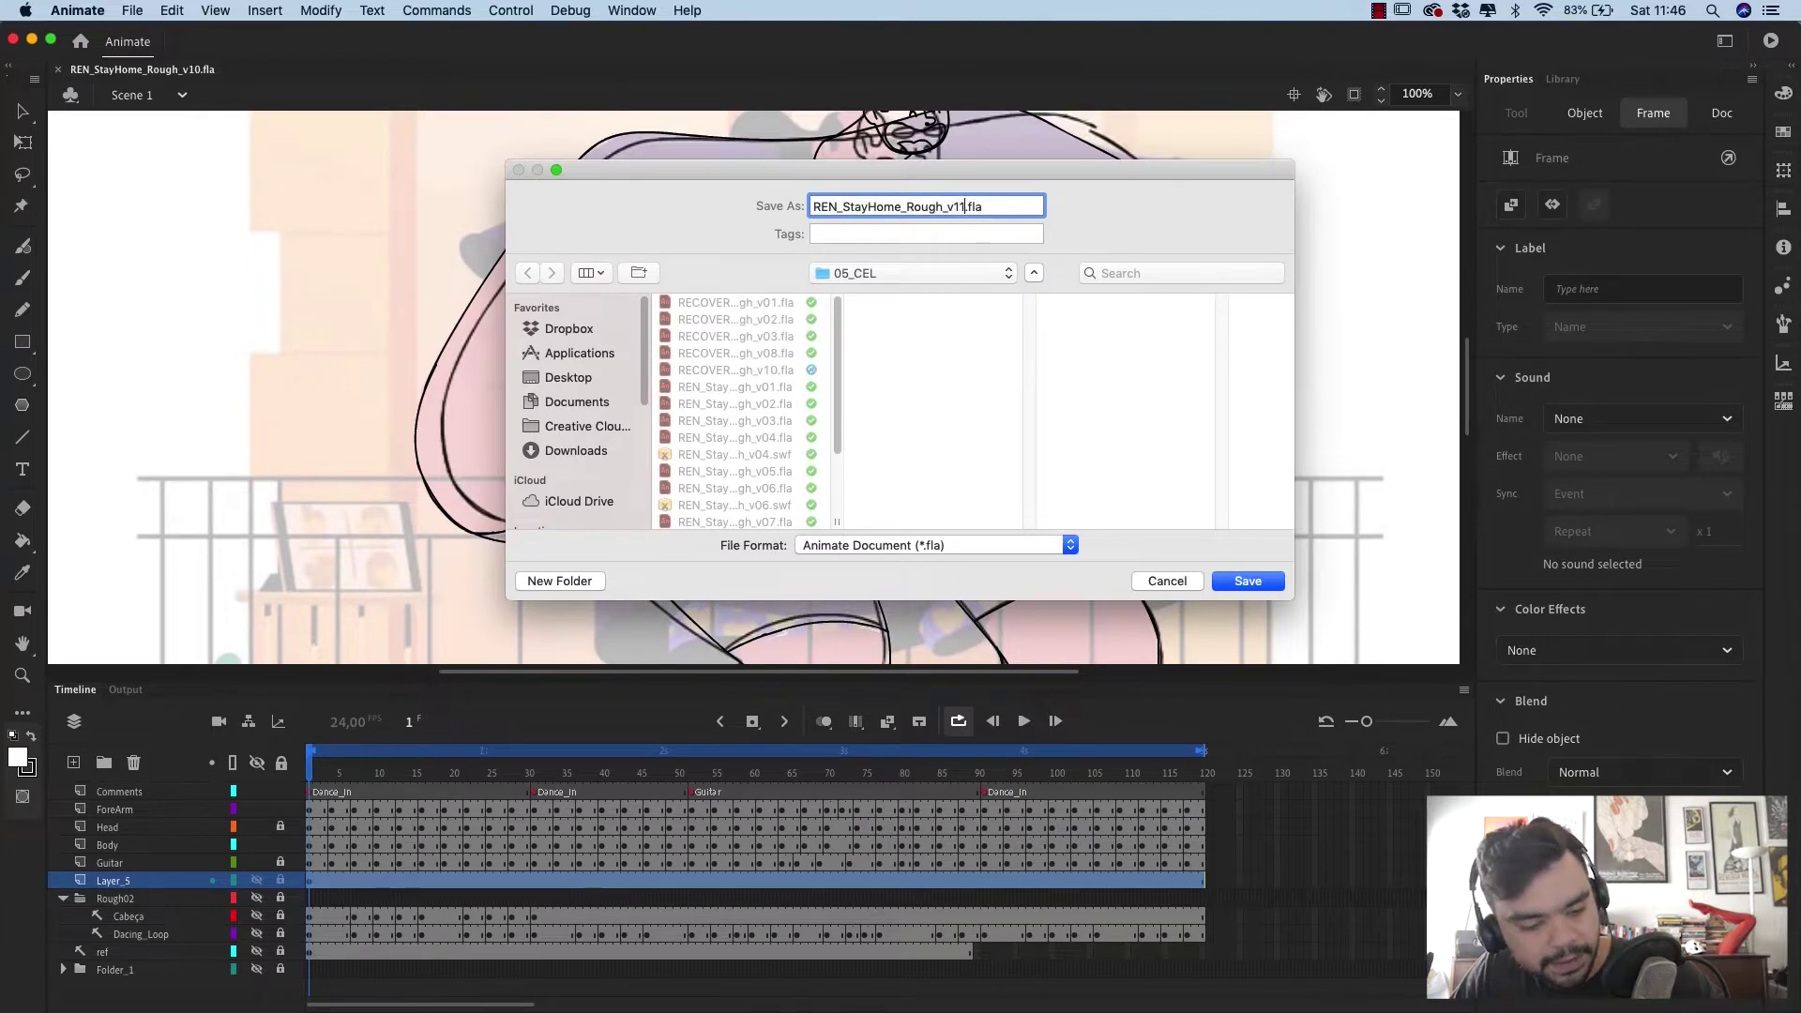
key(Return)
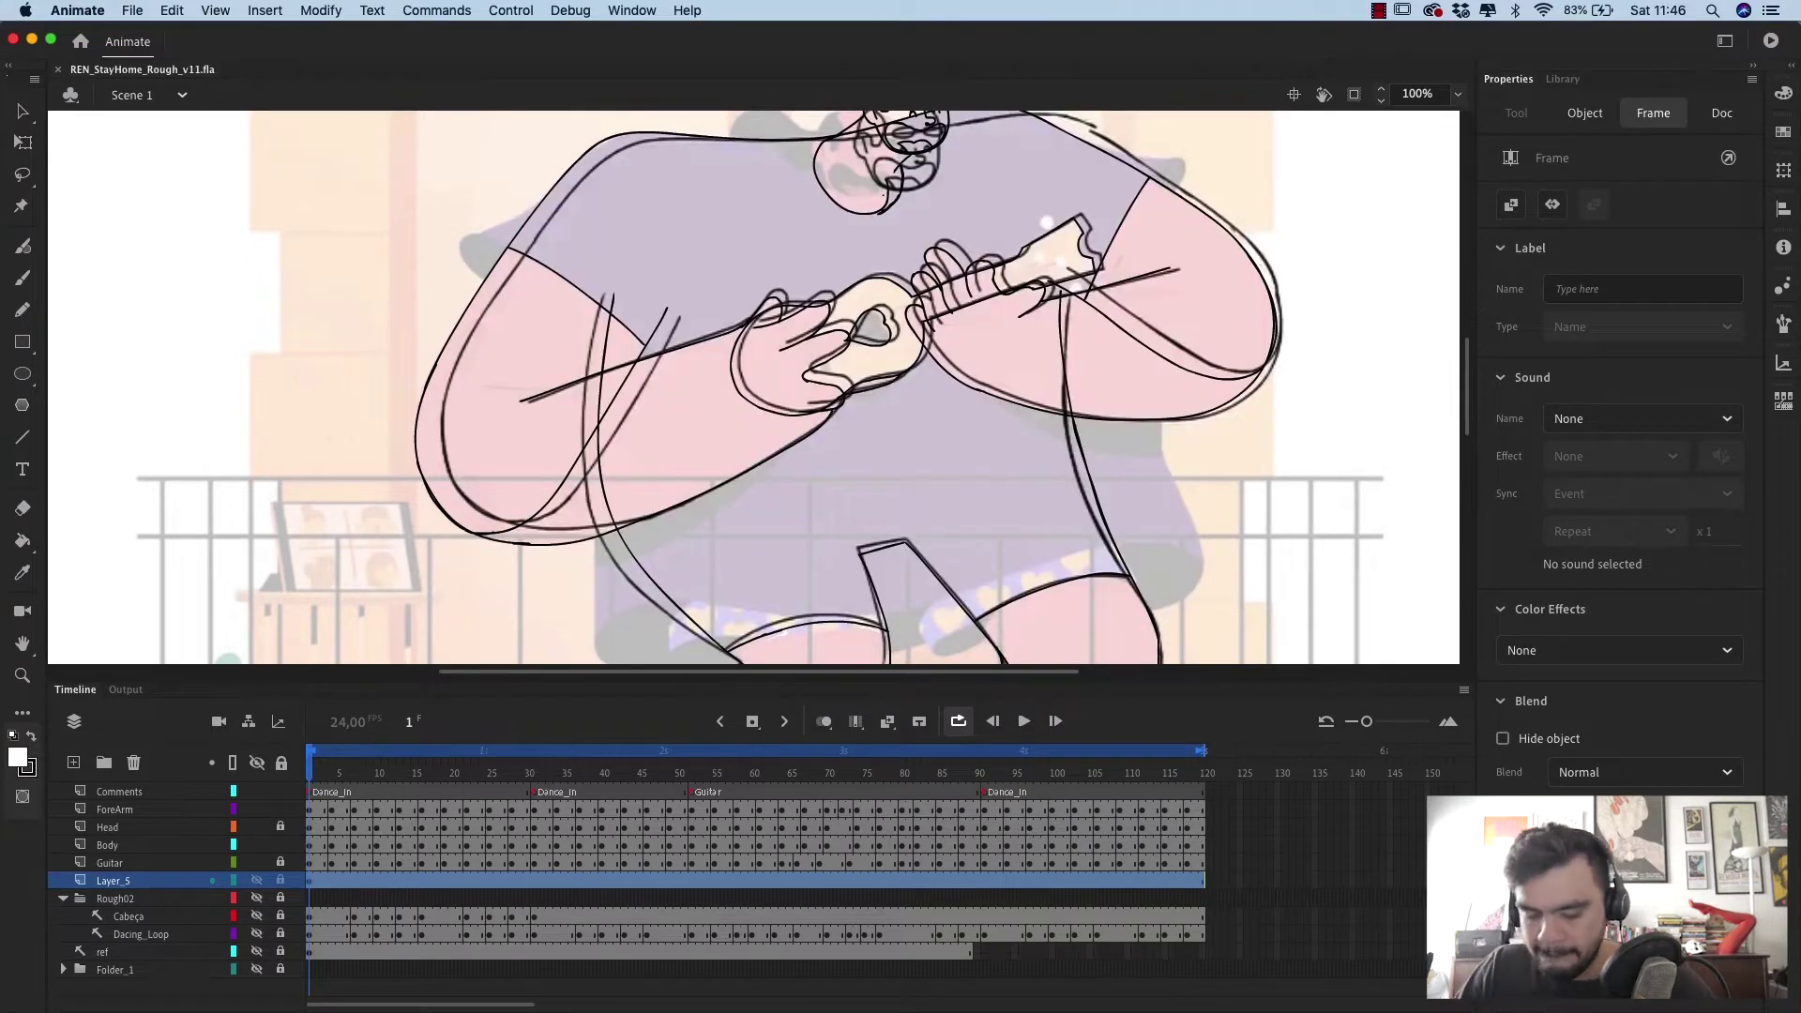
- Make the reference layer Layer_5 semi-transparent through its layer properties and shift its starting keyframe to frame 5
right_click(152, 888)
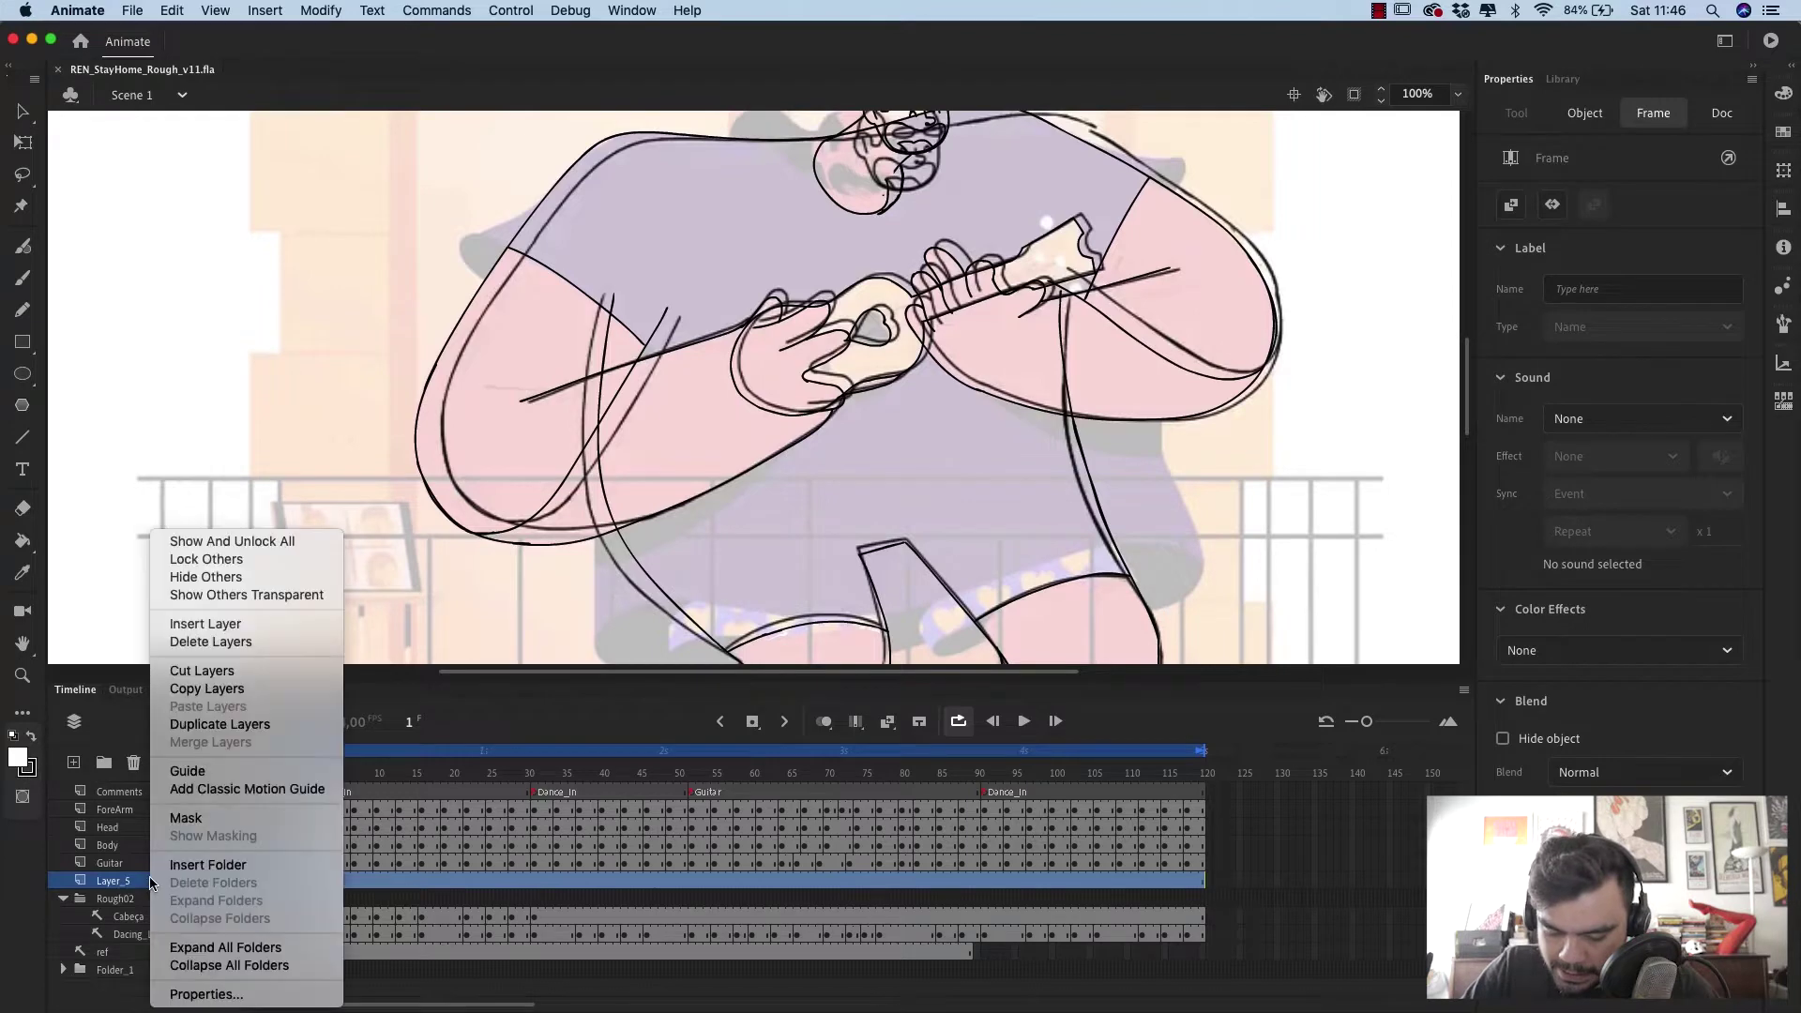
click(251, 1000)
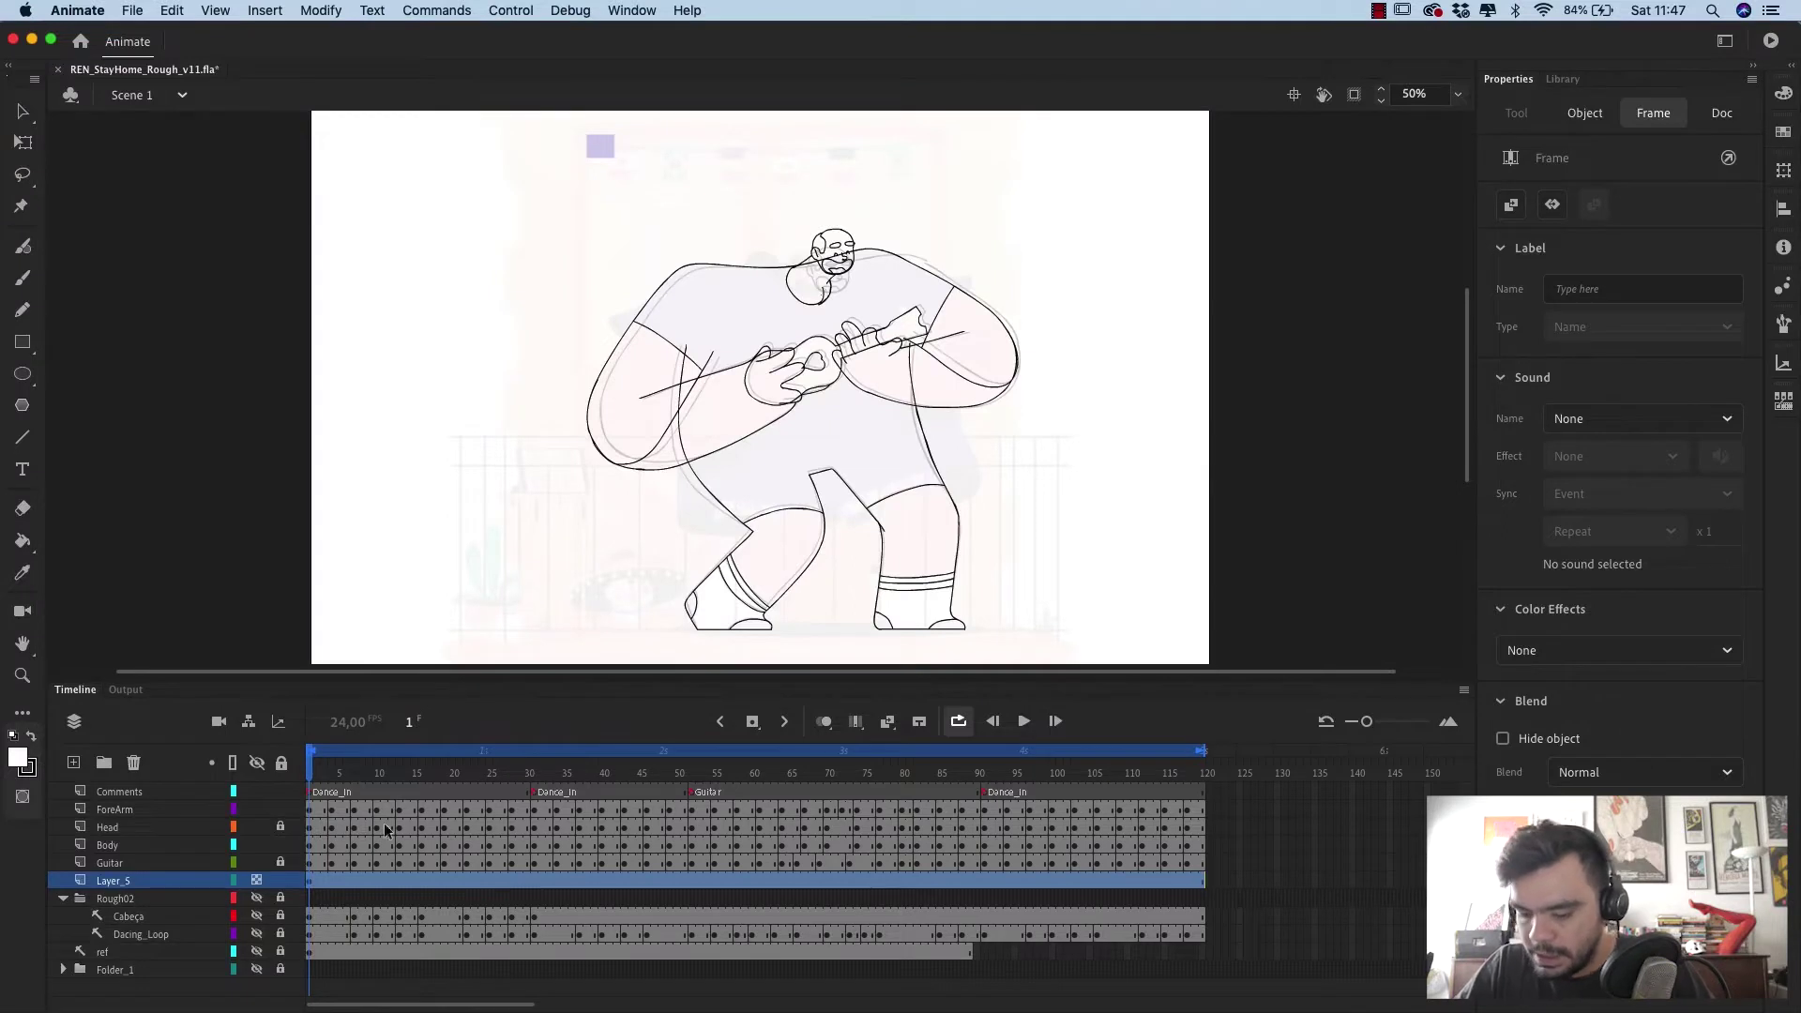
click(340, 773)
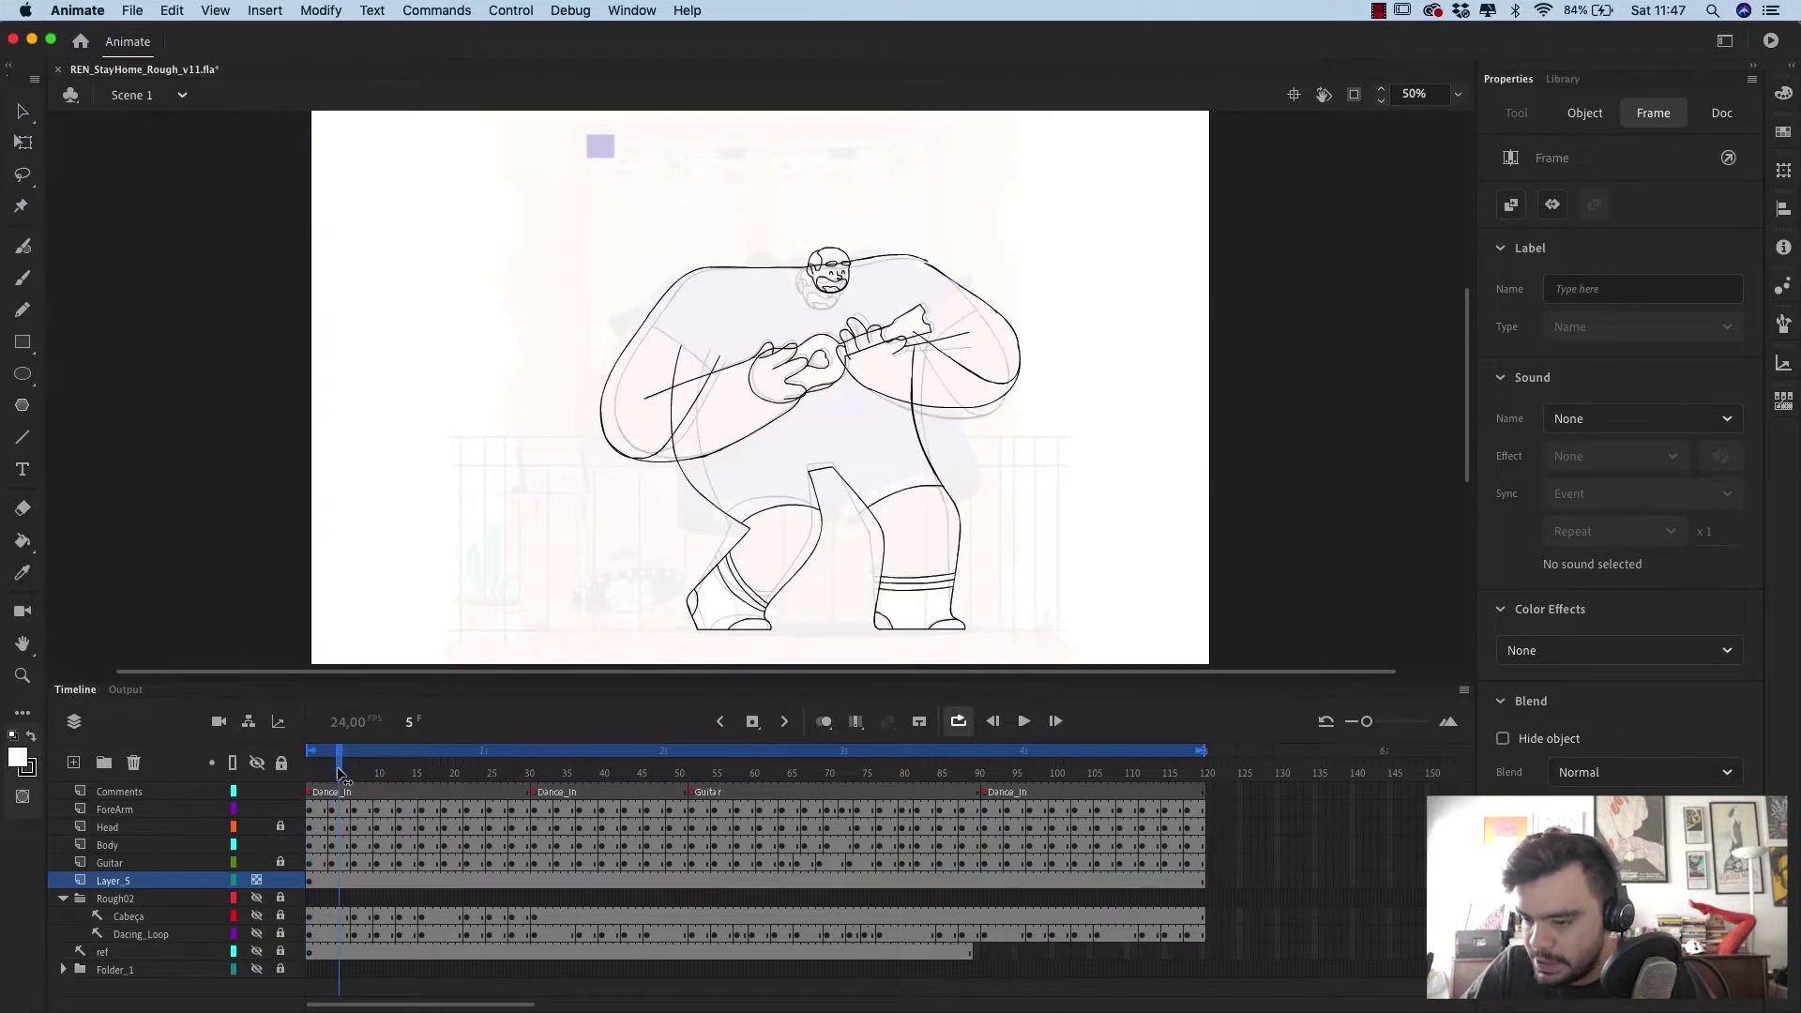
click(310, 883)
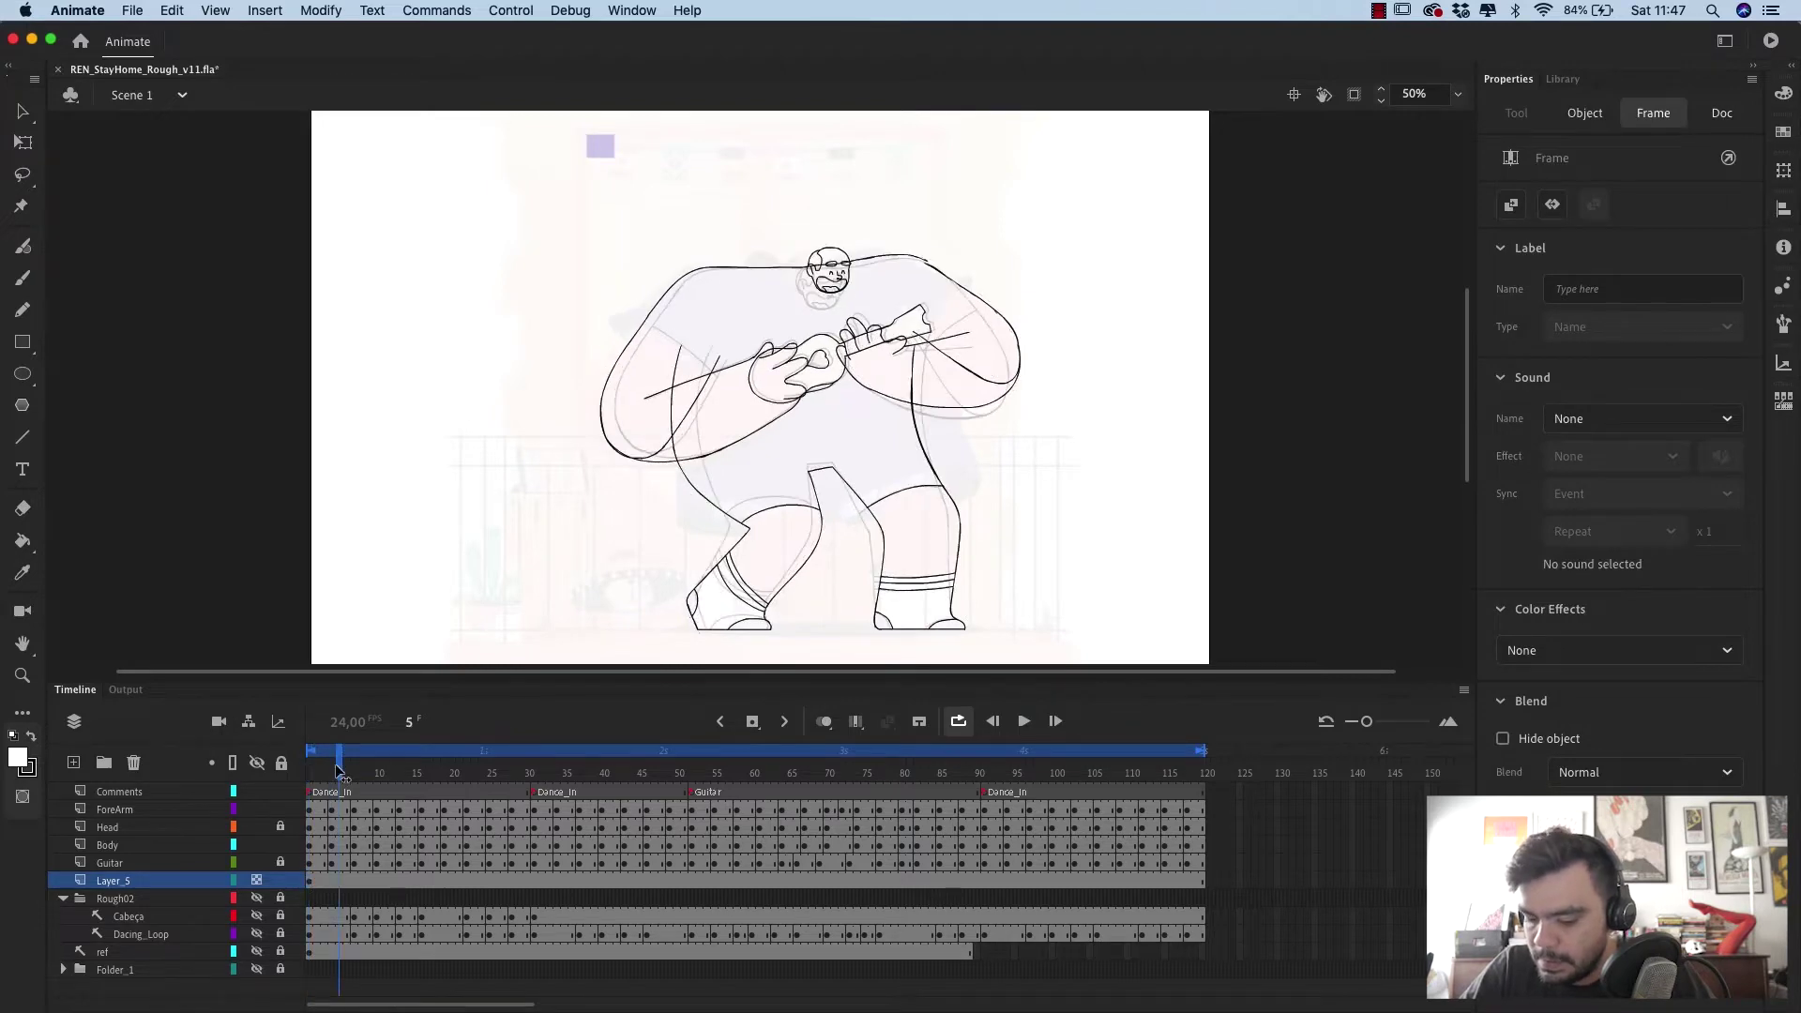
click(311, 887)
click(312, 887)
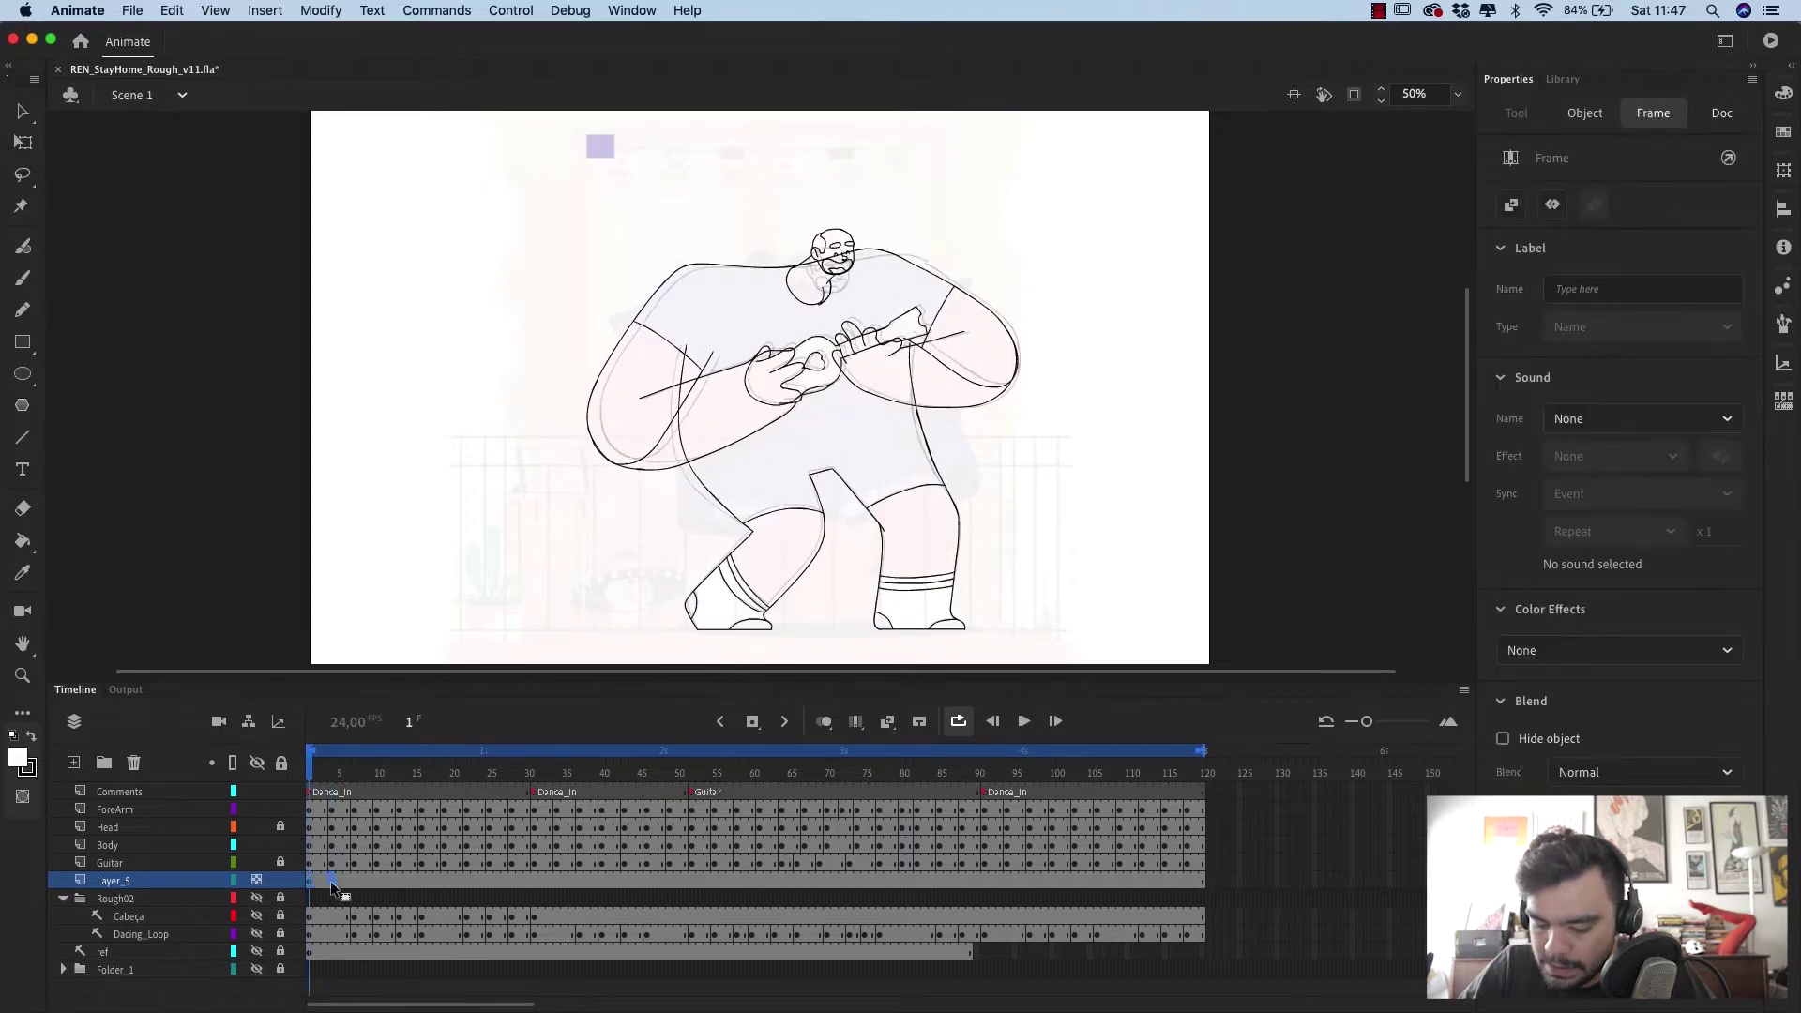
drag(333, 888, 338, 882)
click(349, 782)
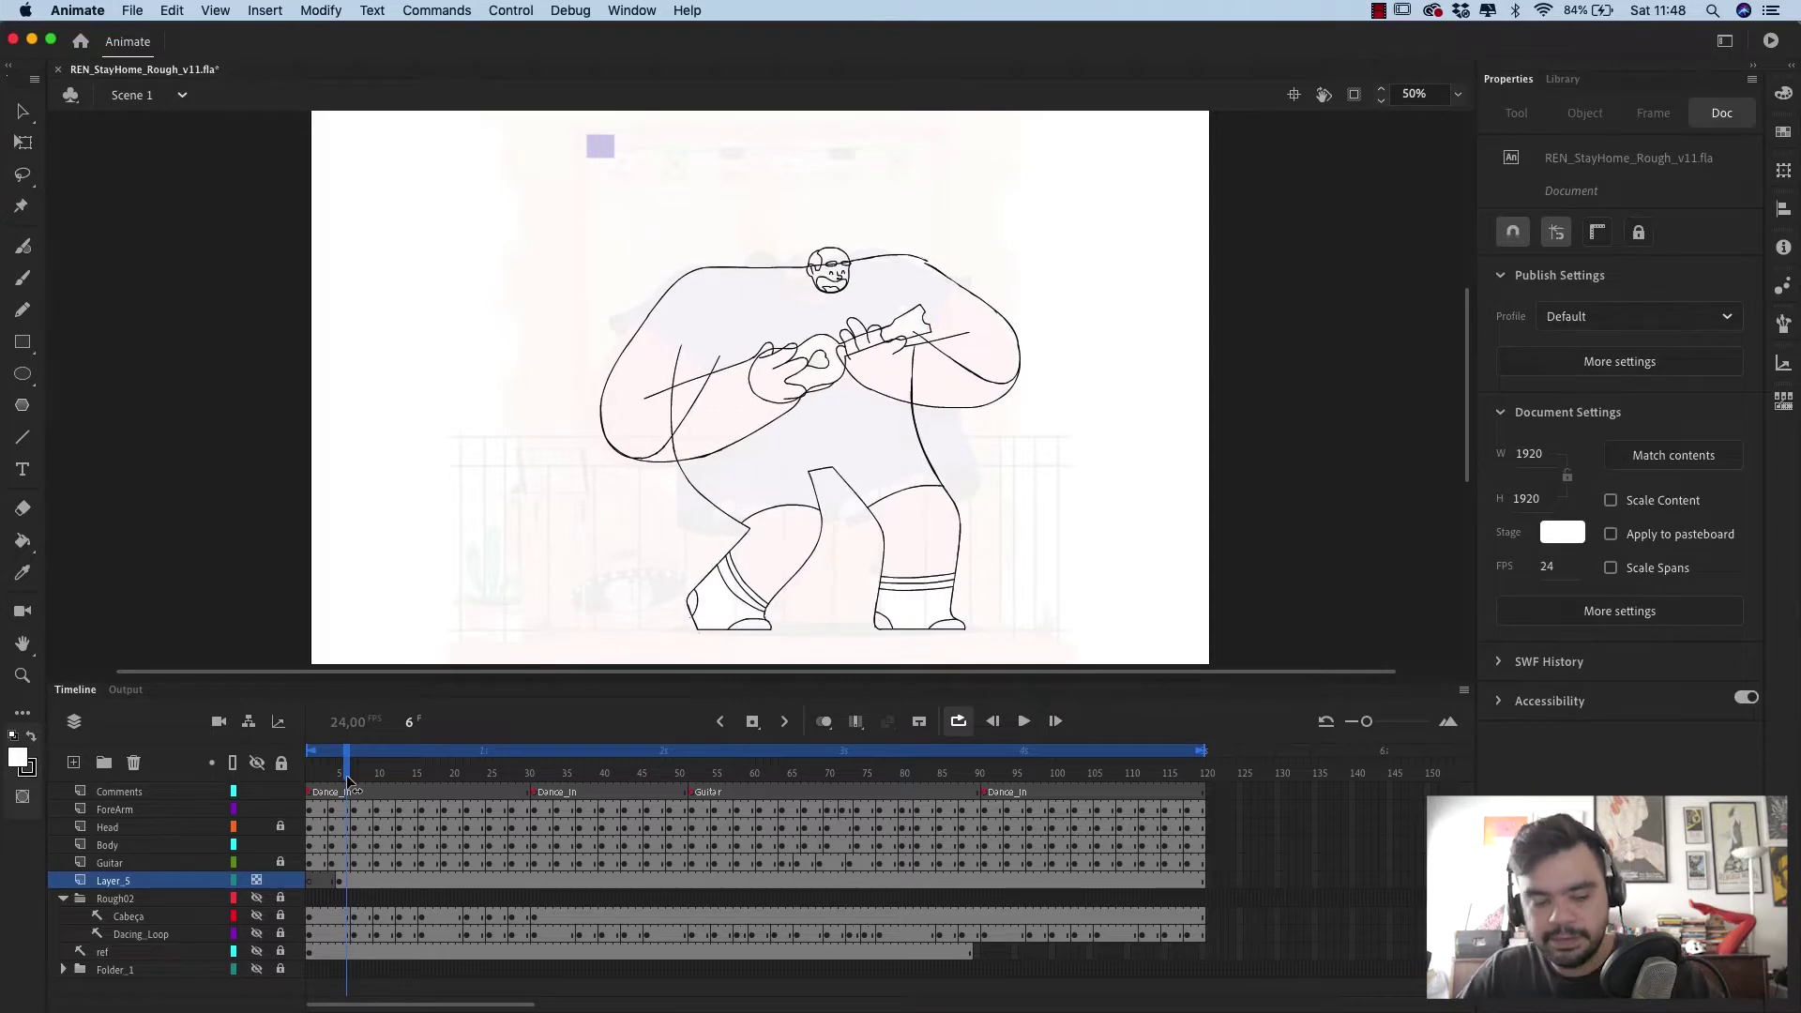
- Try to redraw a finger of the fretting hand on the ForeArm layer at frame 6 with the Classic Brush
key(super+equal)
drag(1086, 246, 697, 294)
key(b)
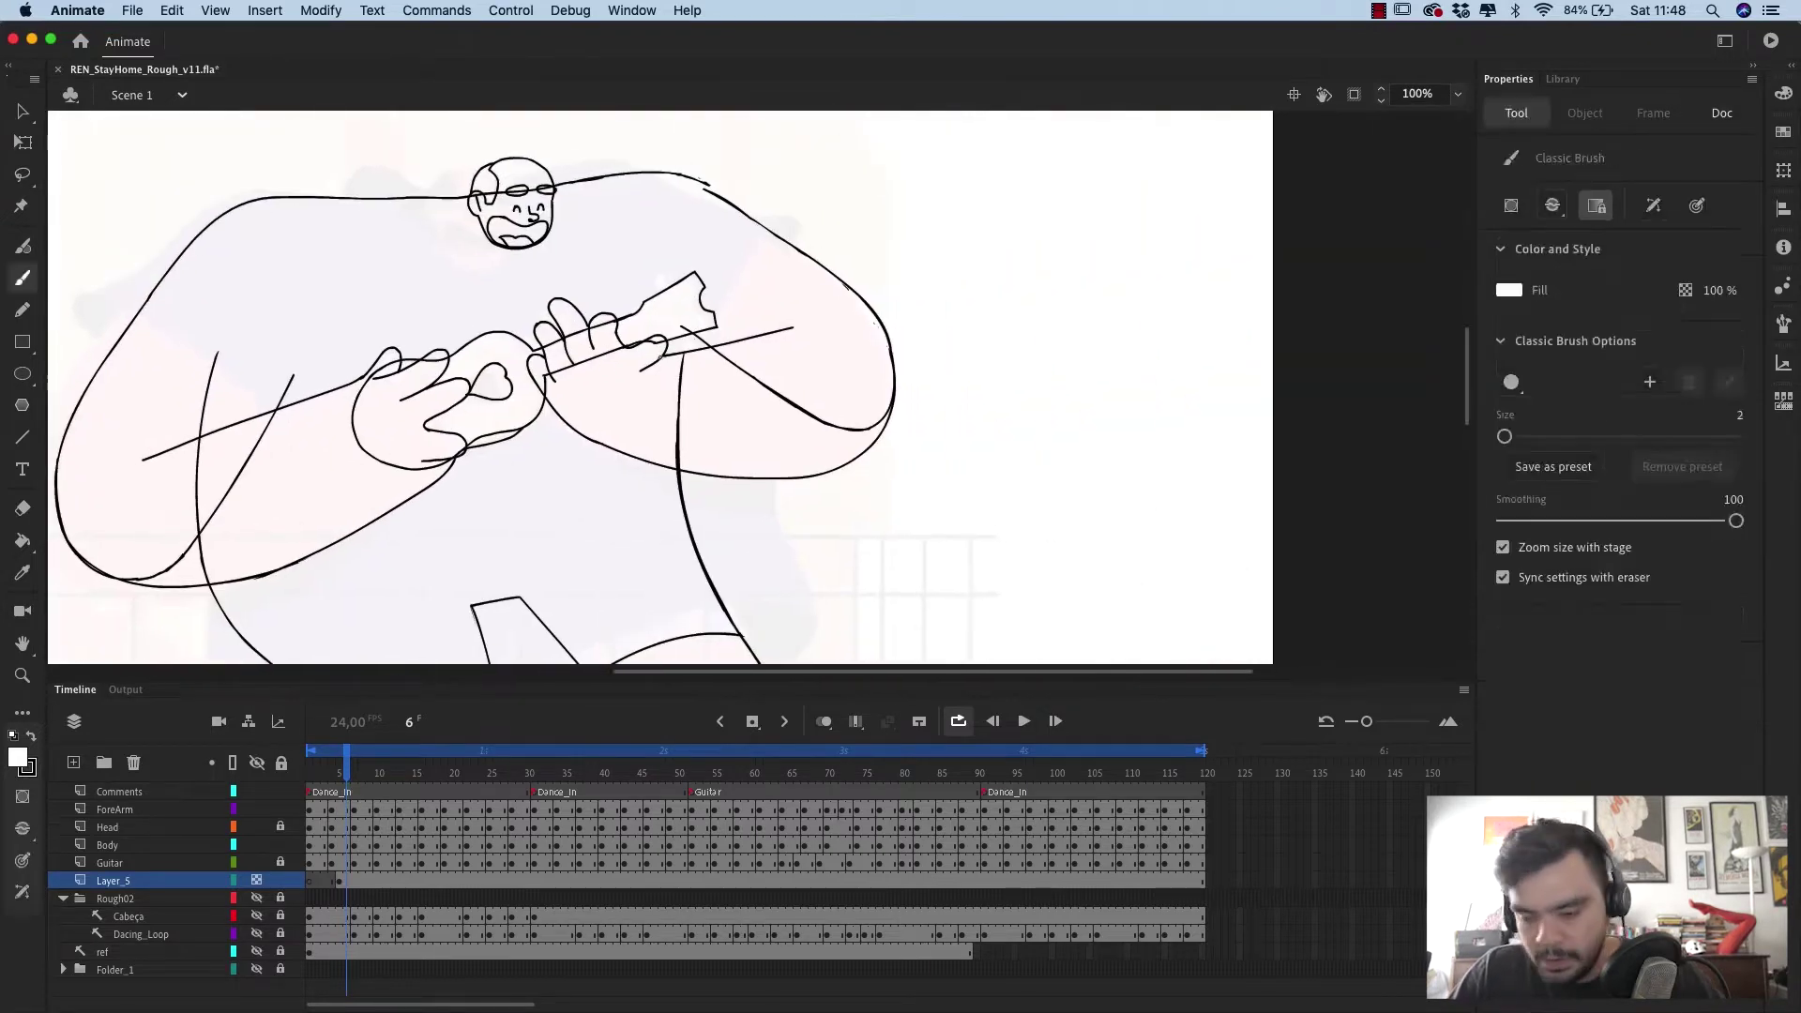
key(super+equal)
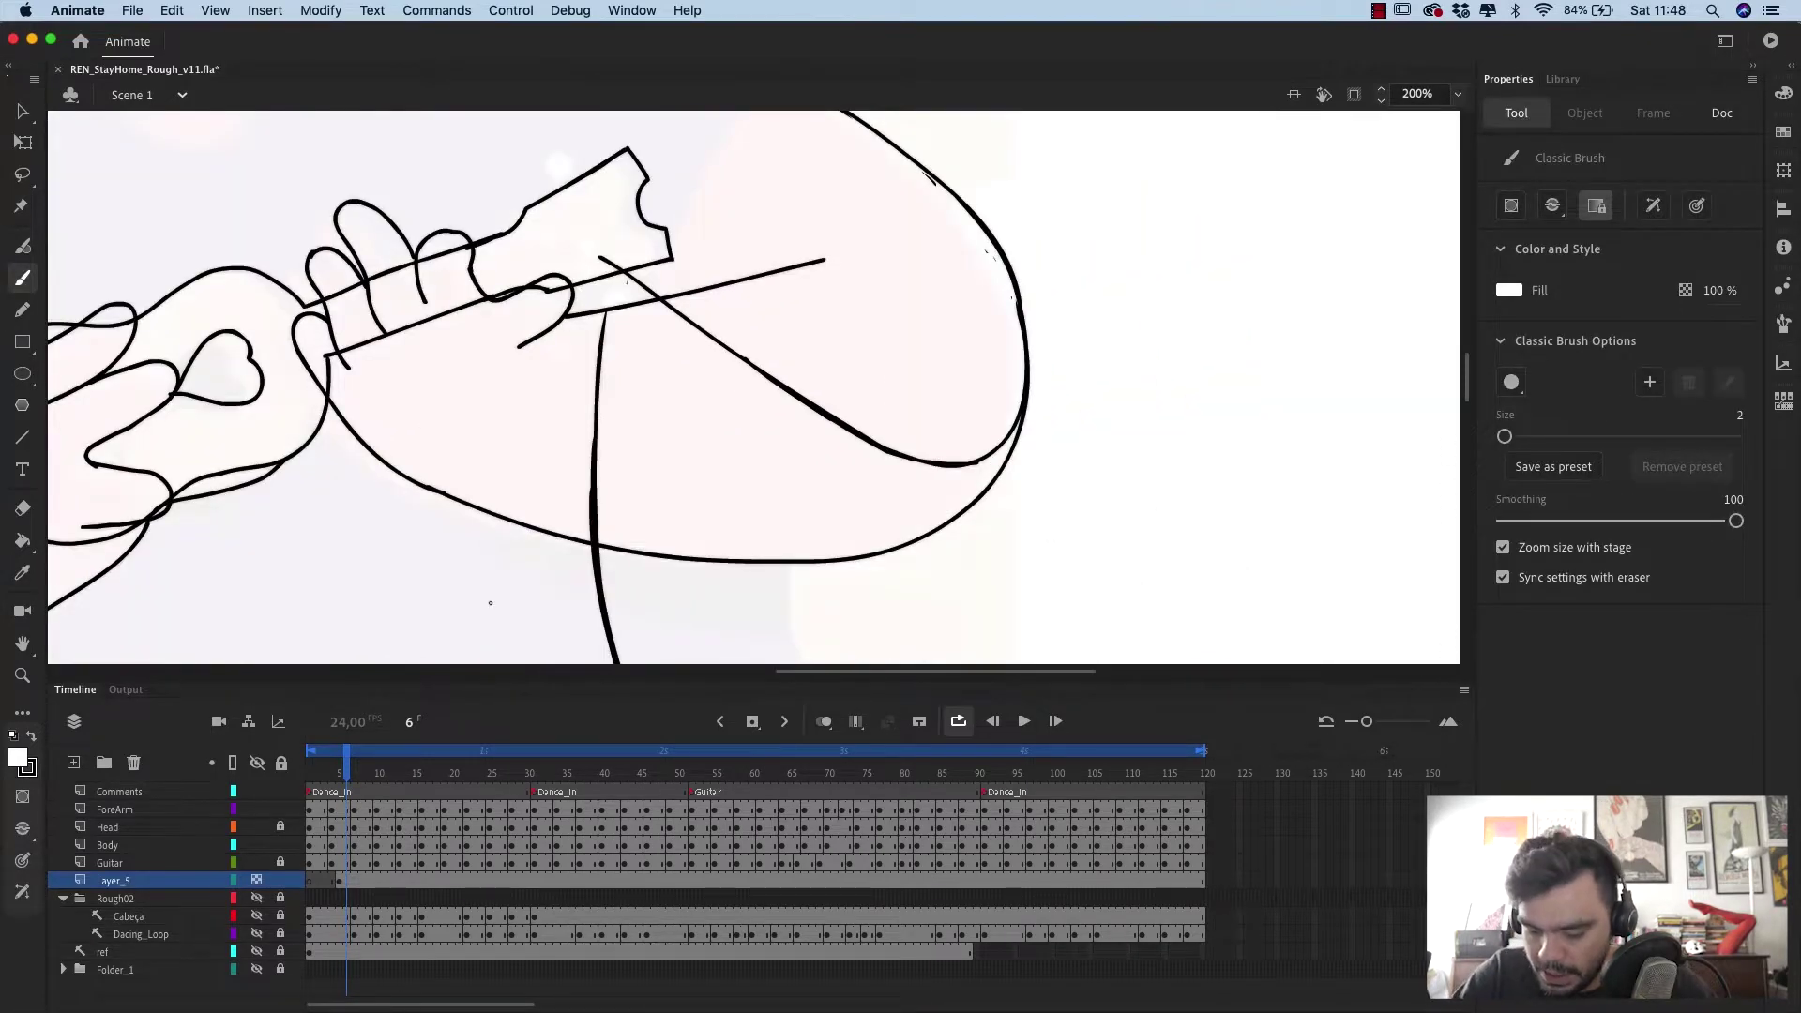
scroll(803, 245, up, 5)
click(343, 810)
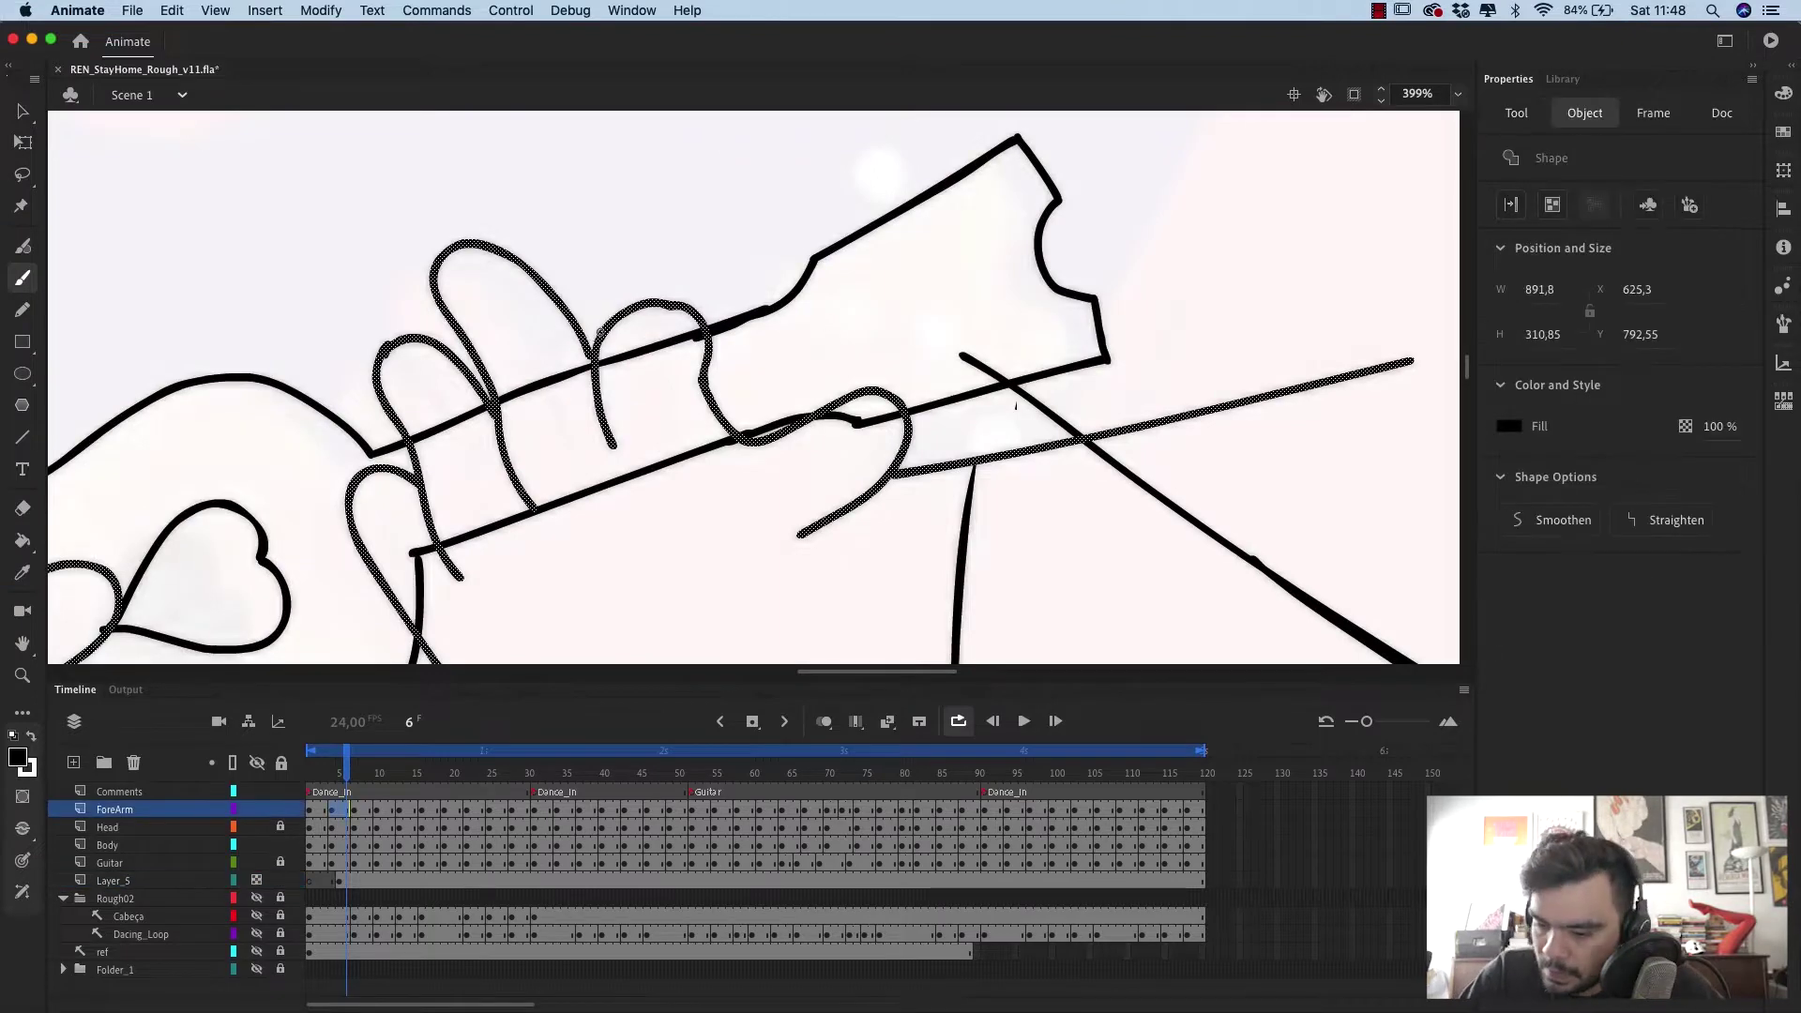
drag(552, 321, 600, 340)
drag(495, 371, 608, 316)
key(super+z)
key(super+z)
mouse_move(533, 507)
mouse_down()
mouse_move(591, 353)
mouse_move(595, 399)
mouse_up()
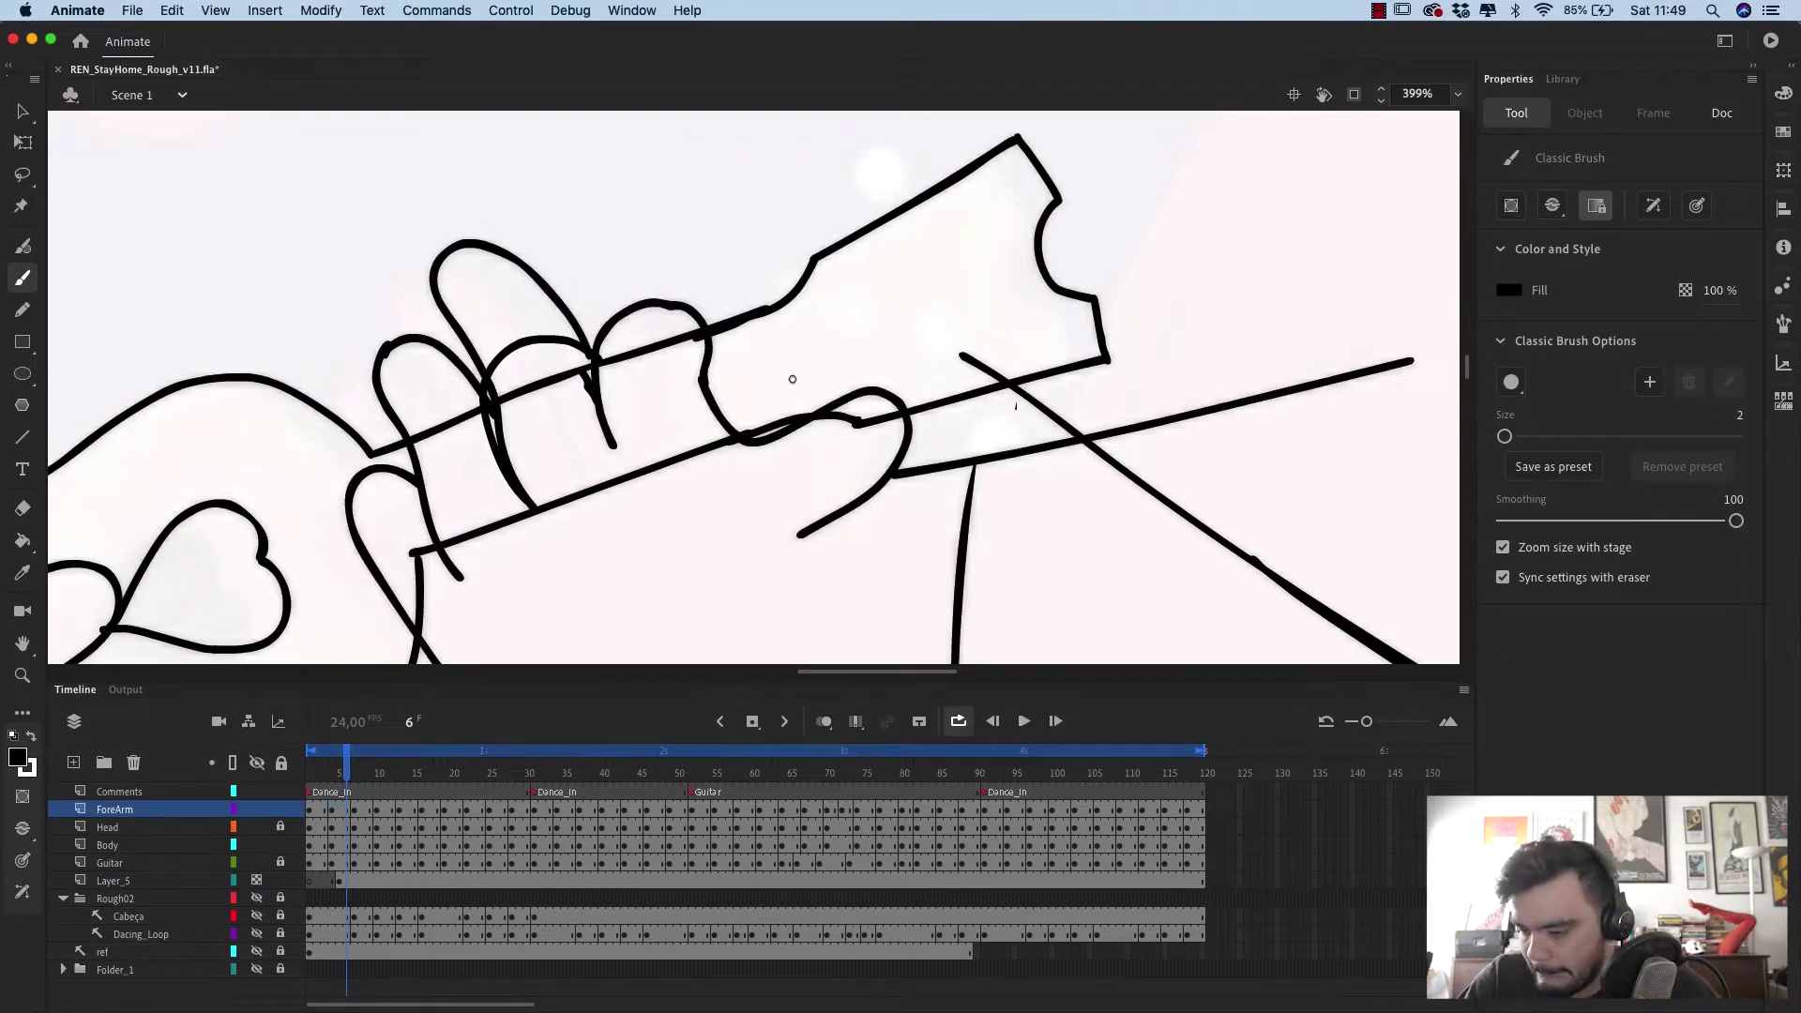
- Try lassoing and deleting overlapping finger strokes of the fretting hand, and undo these edits and the drawn finger
key(l)
mouse_move(778, 434)
mouse_down()
mouse_move(767, 547)
mouse_move(885, 382)
mouse_move(779, 422)
mouse_up()
key(BackSpace)
mouse_move(591, 361)
mouse_down()
mouse_move(528, 201)
mouse_move(526, 375)
mouse_move(392, 322)
mouse_up()
key(BackSpace)
key(super+z)
key(super+z)
key(super+z)
- Rotate and shift the fretting hand on the ForeArm layer at frame 6 along the guitar neck, and adjust its lower part
key(super+minus)
click(339, 809)
key(q)
drag(460, 249, 527, 212)
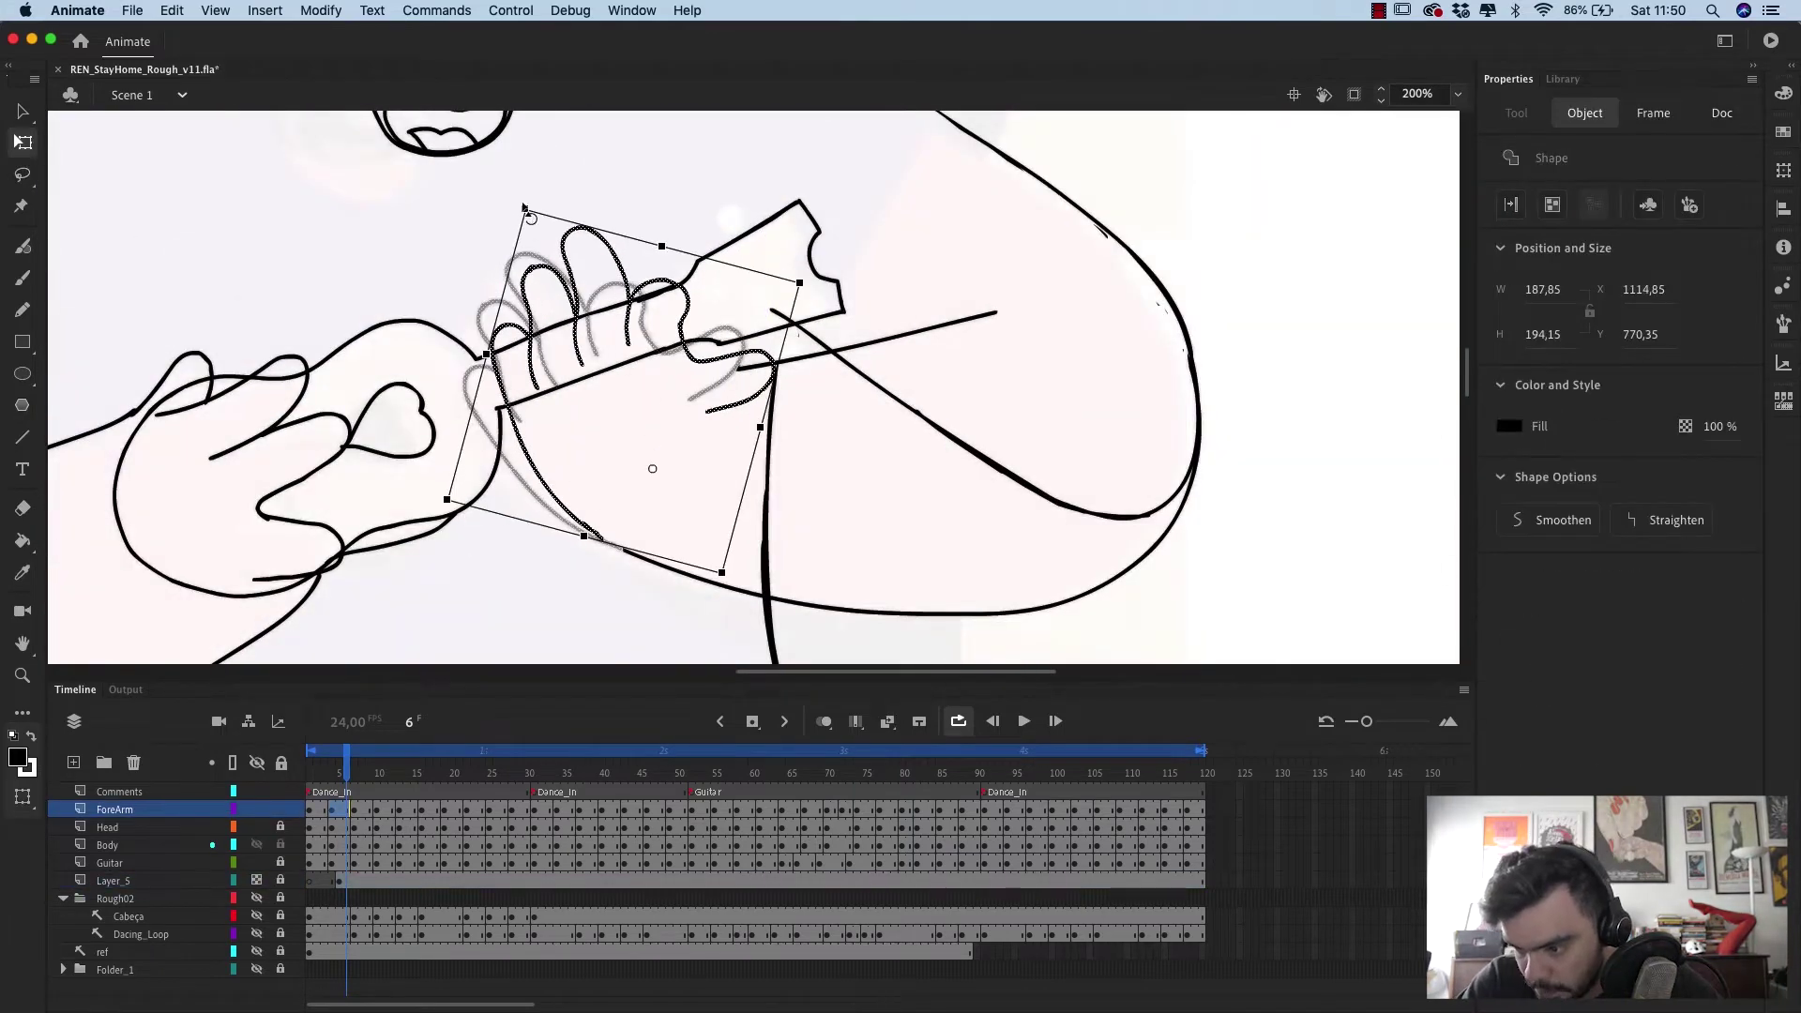
key(l)
drag(779, 362, 763, 306)
key(q)
key(super+equal)
- Redraw the fretting fingers nearest the guitar's headstock in lower poses at frame 6 and erase the overlapping lines
key(b)
drag(642, 267, 751, 329)
key(e)
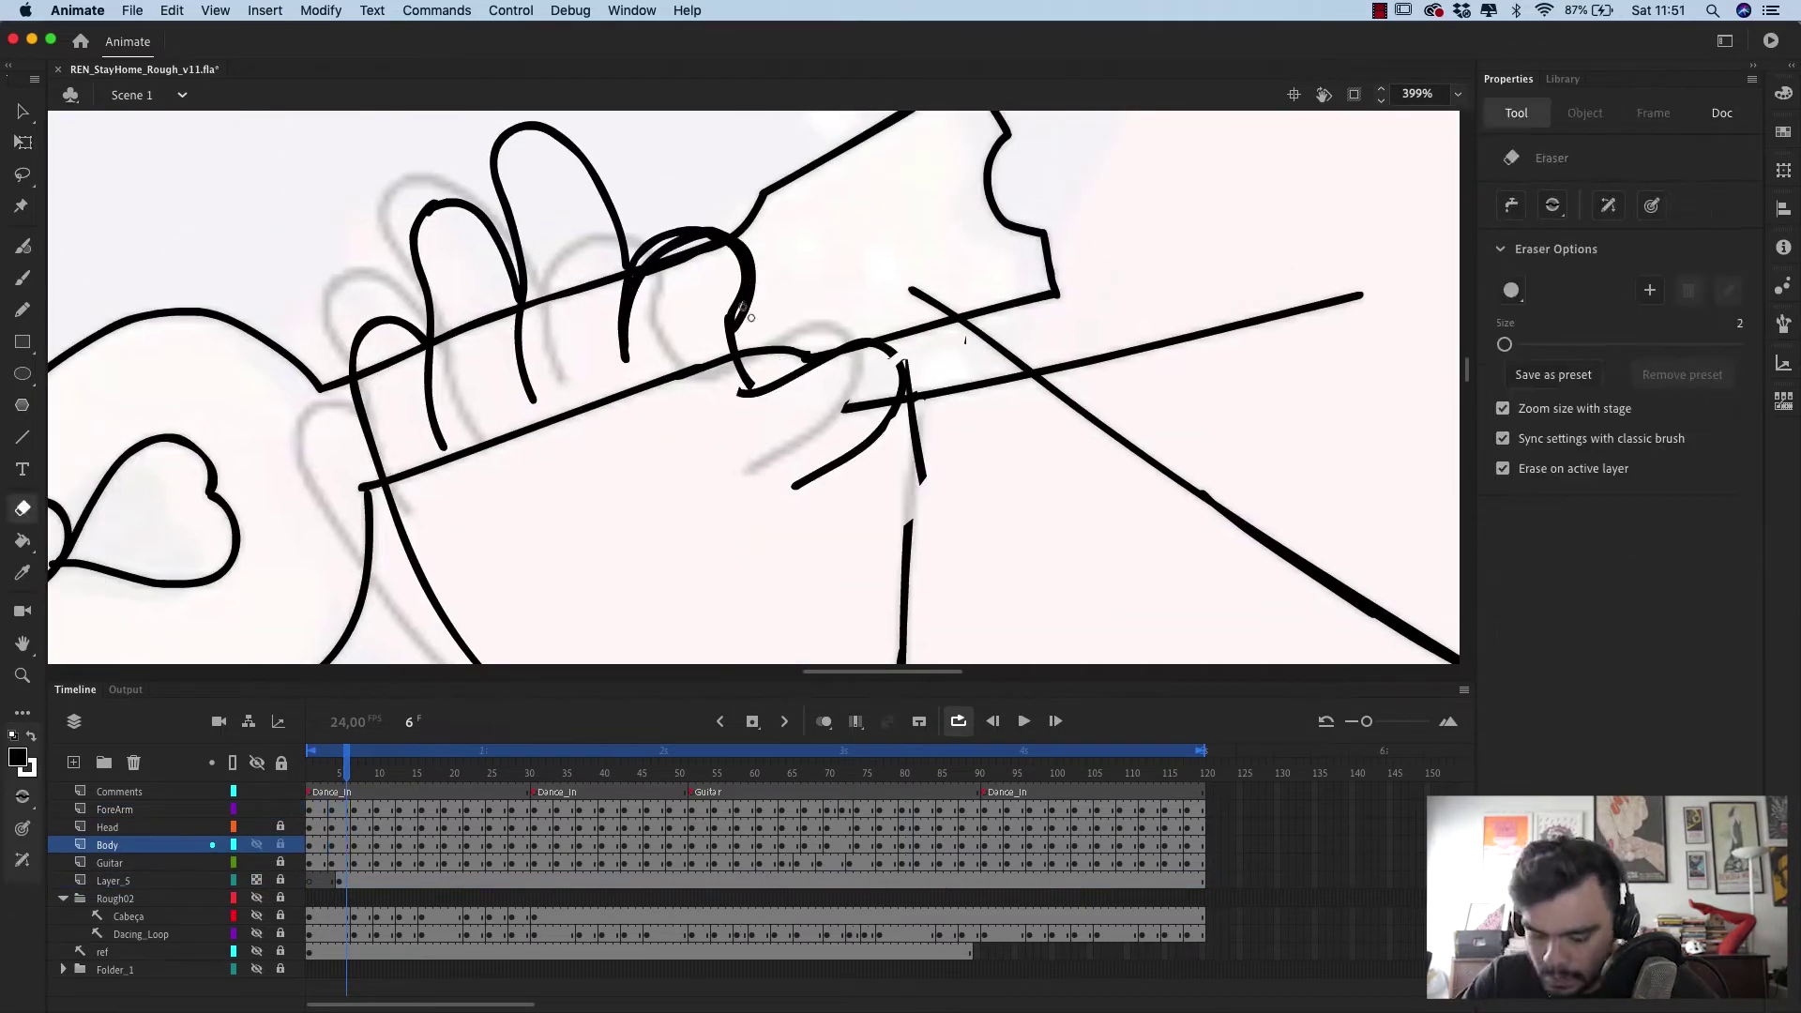
key(v)
click(343, 809)
key(e)
key(b)
drag(522, 280, 662, 249)
key(e)
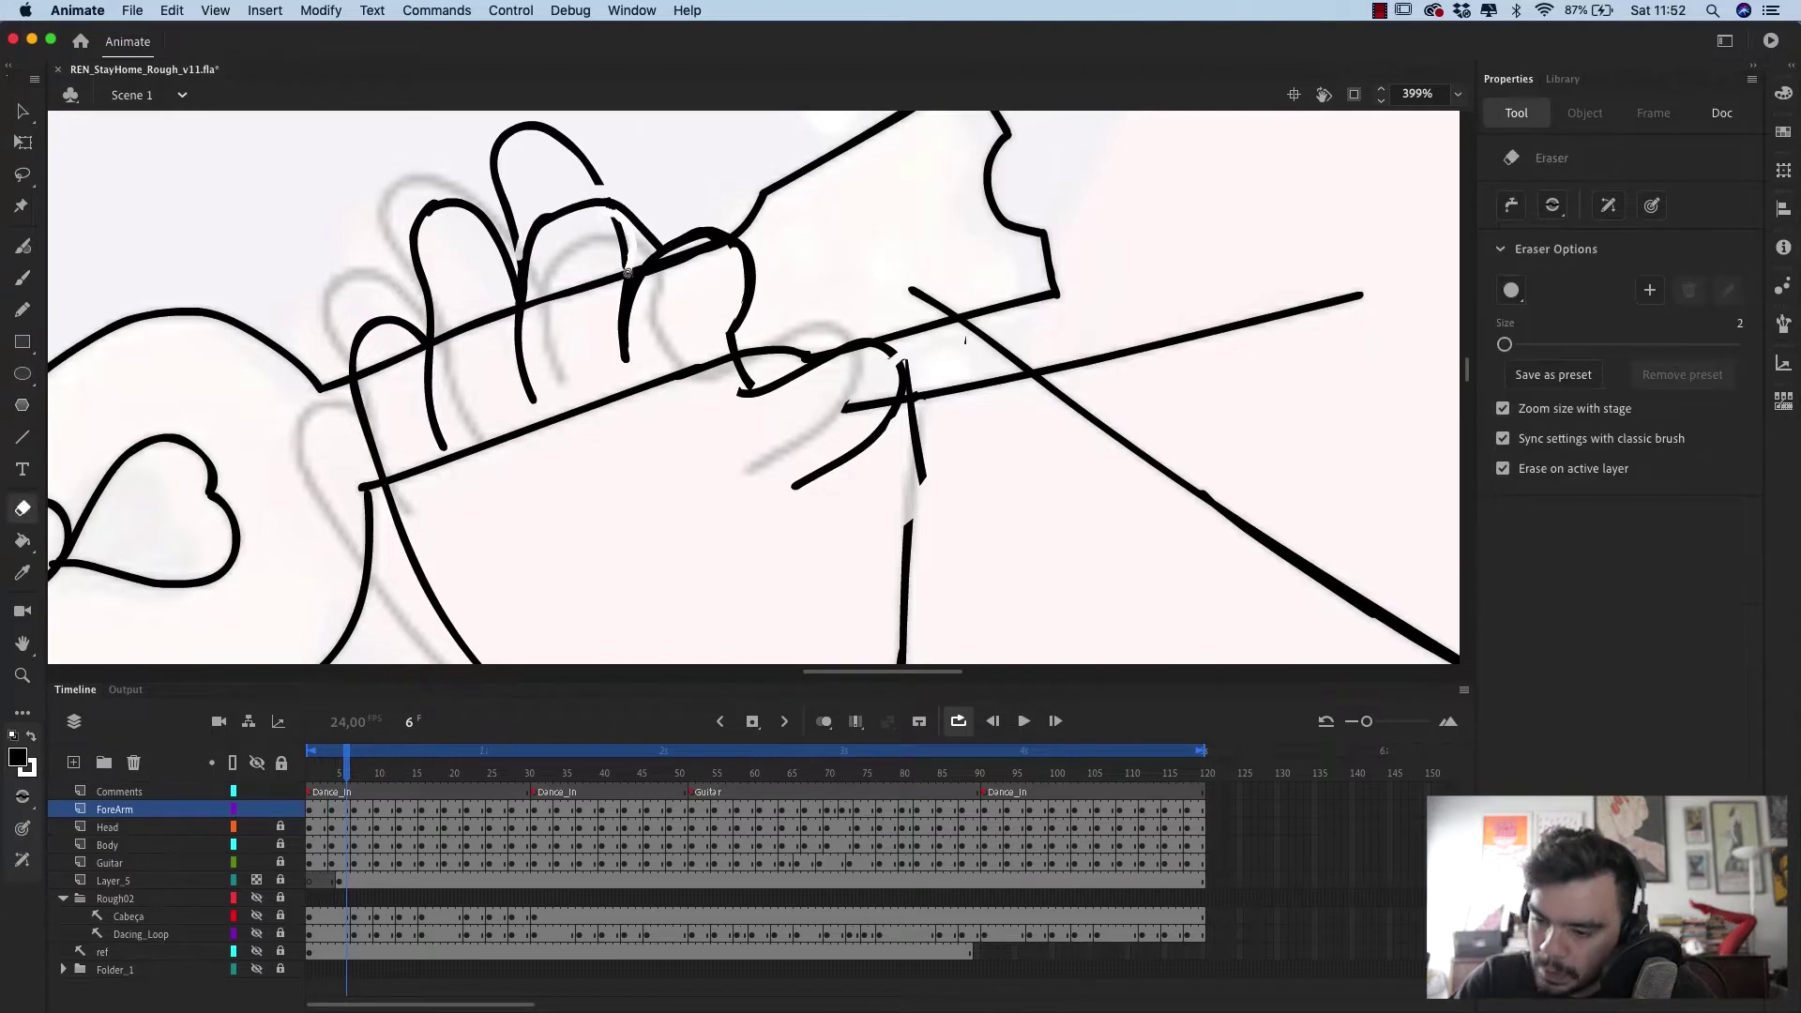
- Delete the old raised finger and leftover finger strokes at frame 6, and scrub the following frames to check the motion
key(v)
click(531, 127)
key(BackSpace)
key(b)
key(l)
mouse_move(435, 309)
mouse_down()
mouse_move(516, 286)
mouse_move(423, 286)
mouse_move(441, 376)
mouse_up()
key(BackSpace)
key(BackSpace)
key(super+minus)
key(super+minus)
key(super+minus)
drag(346, 773, 418, 798)
- Carry the reworked fretting hand from frame 6 over to the following drawing and fit it to the guitar neck
key(super+equal)
key(super+equal)
click(346, 808)
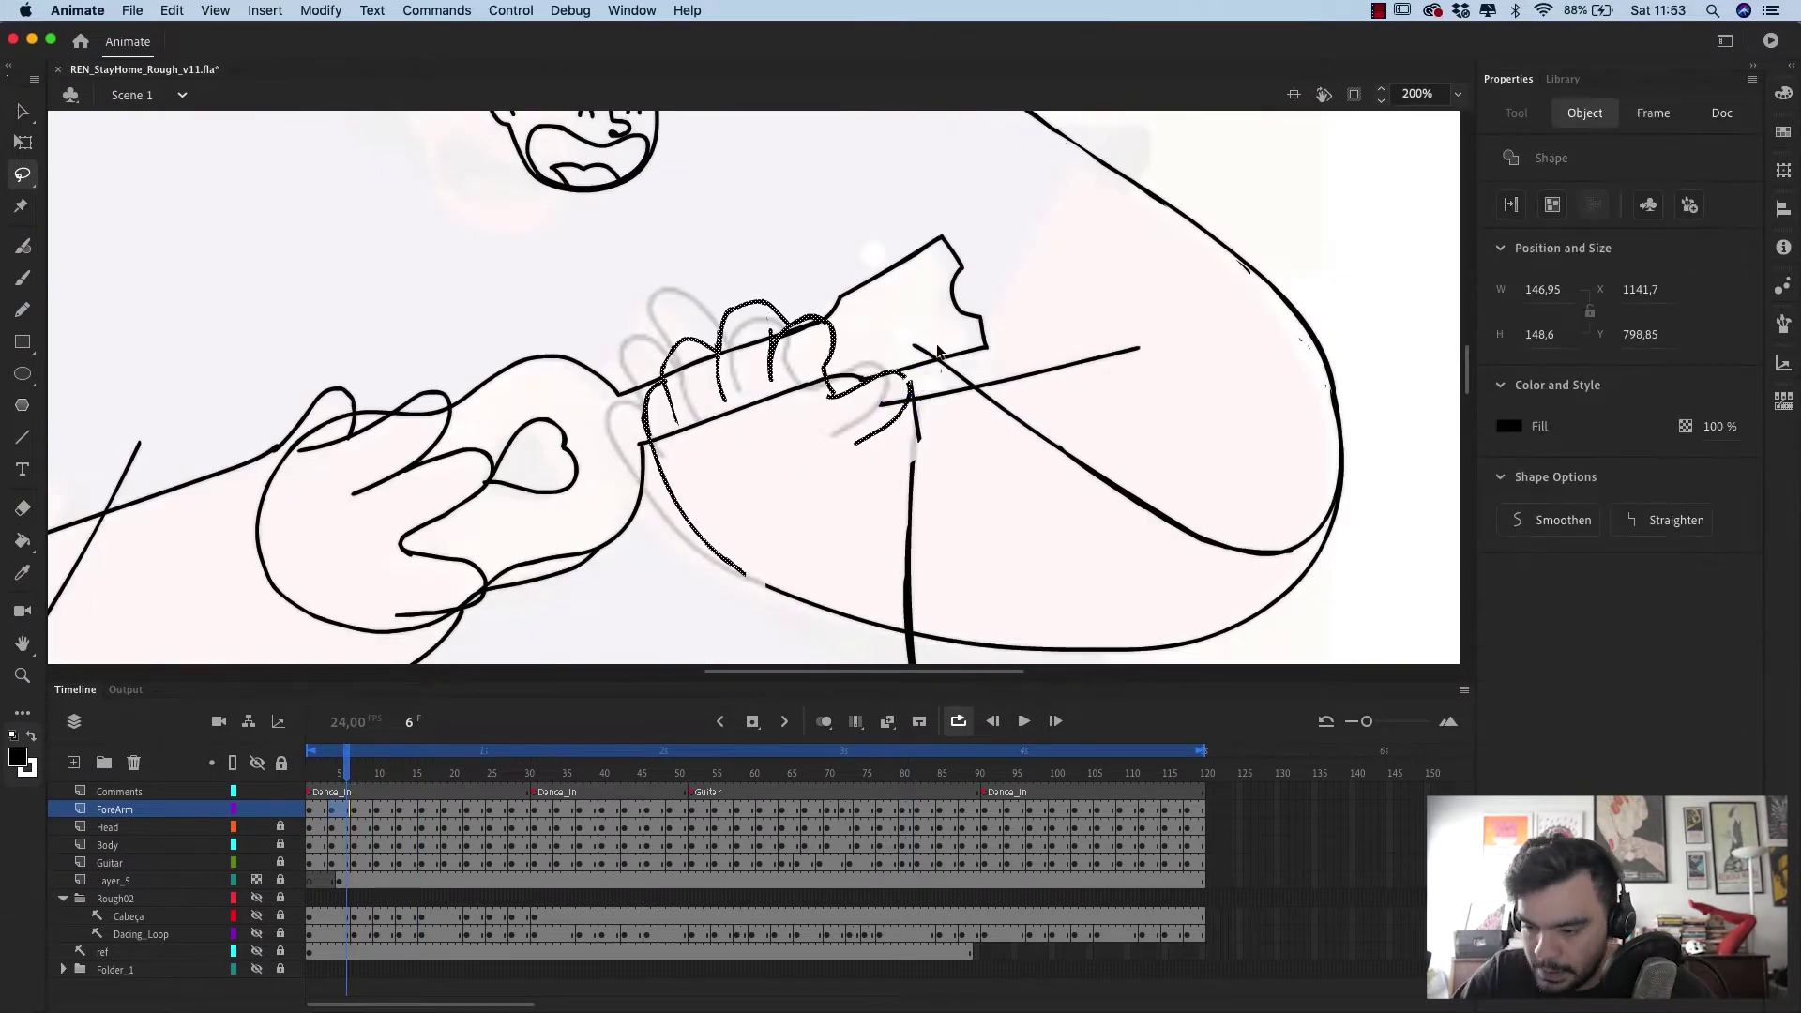
key(period)
drag(878, 429, 909, 404)
key(q)
drag(919, 283, 934, 299)
key(l)
- Place the reworked fretting hand on the ForeArm layer at frame 10 and align it with the guitar neck
key(super+minus)
key(super+minus)
key(period)
key(period)
key(period)
key(super+equal)
key(super+equal)
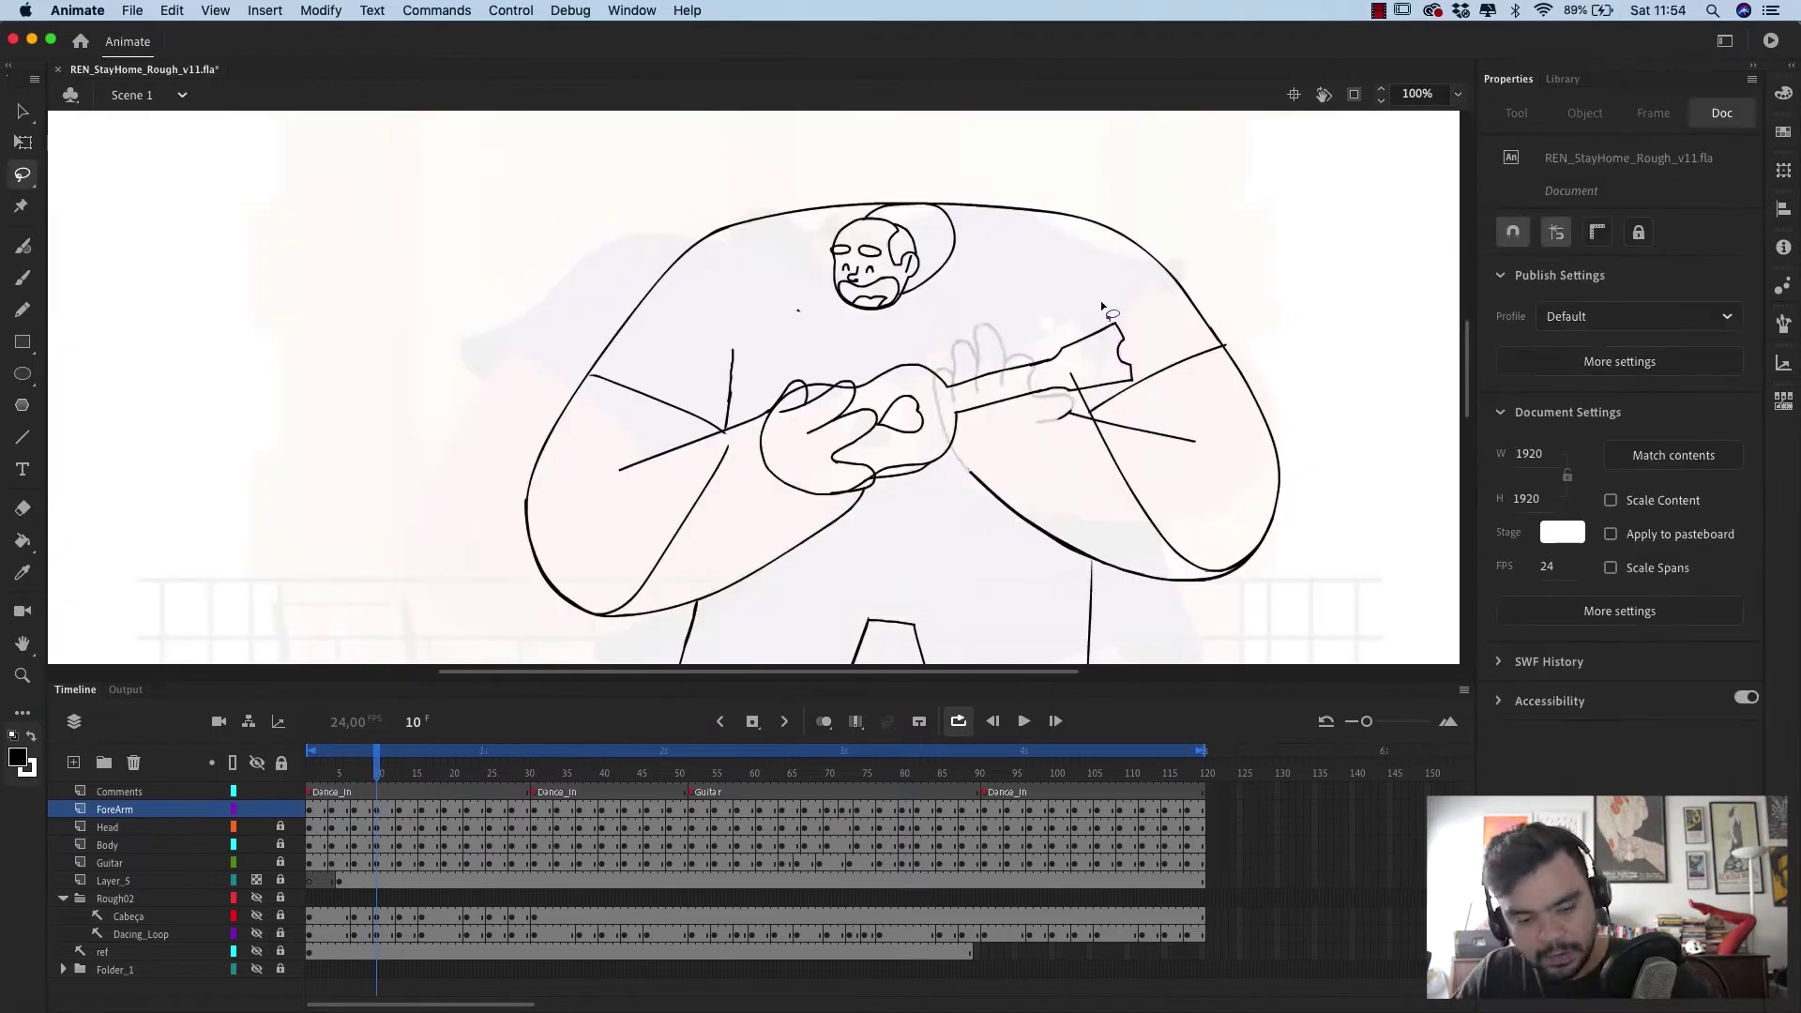
drag(511, 282, 563, 310)
key(q)
mouse_move(563, 274)
mouse_down()
mouse_move(582, 286)
mouse_move(567, 292)
mouse_up()
- Compare the neighbouring drawings and paste the reworked fretting hand in place at frame 13
key(comma)
key(comma)
key(period)
key(period)
key(period)
key(period)
key(period)
key(super+shift+v)
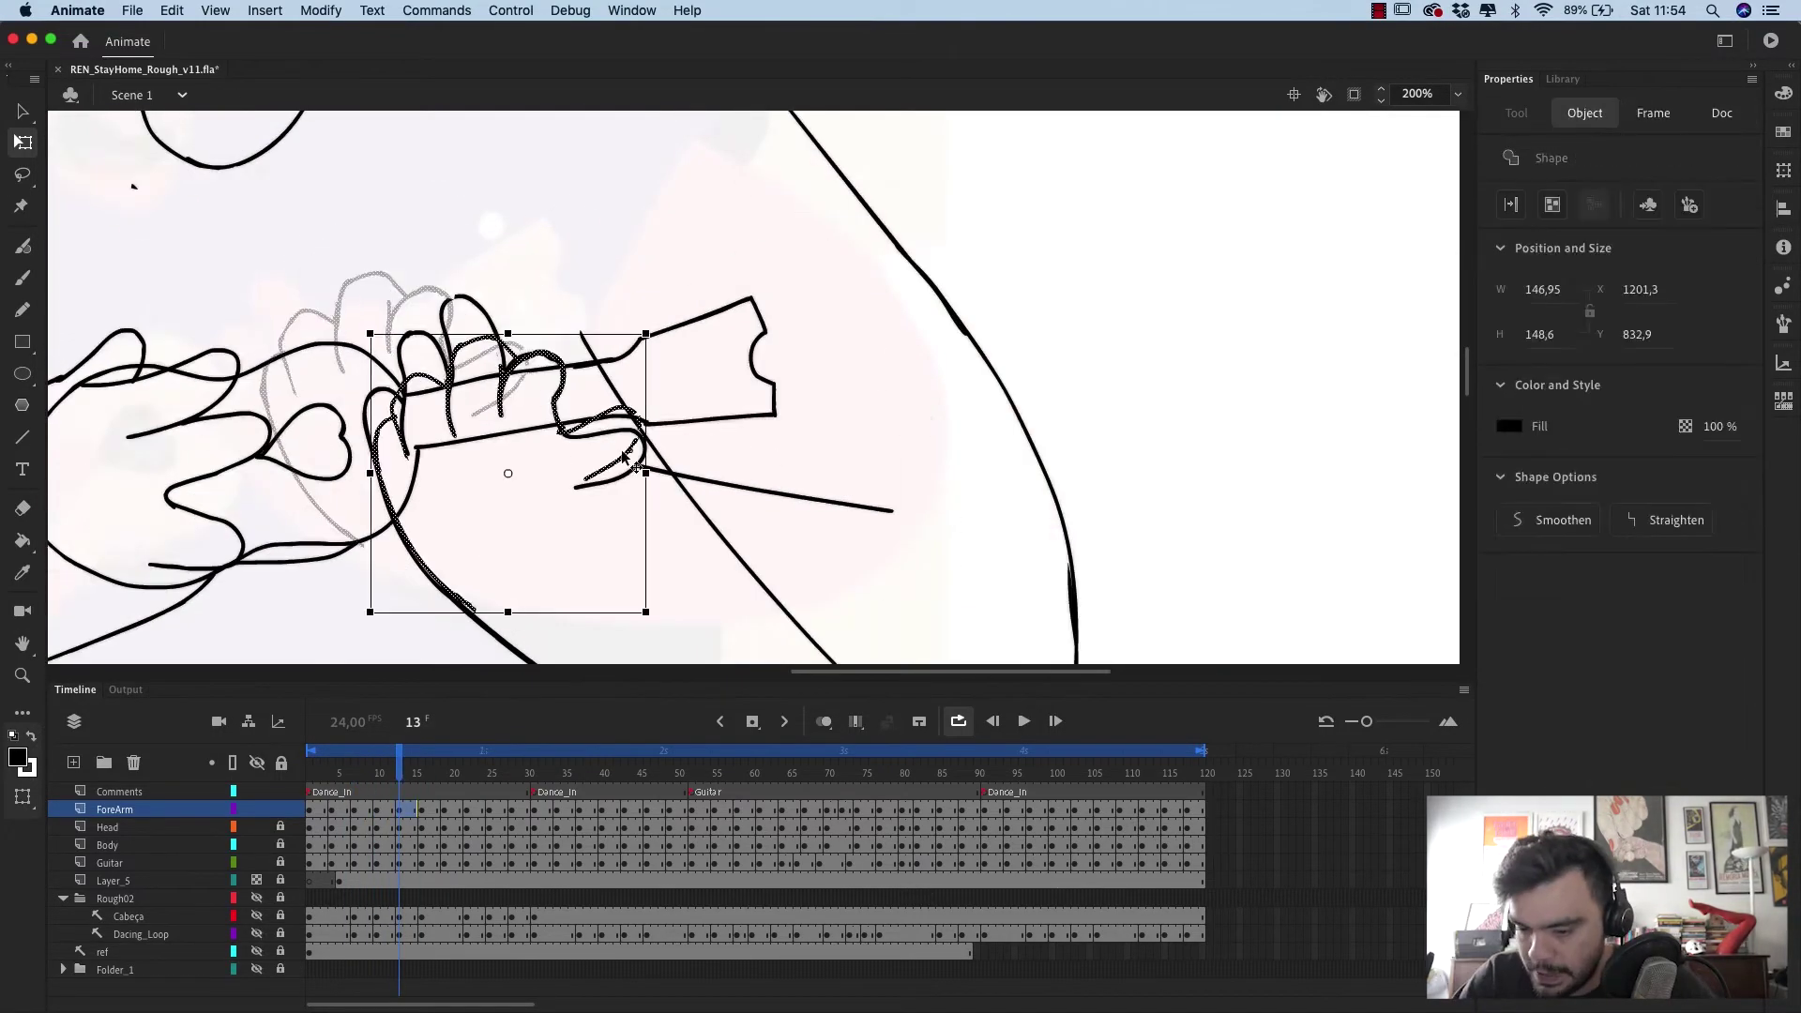
drag(655, 328, 672, 345)
- Cut the pasted hand at frame 13, paste it back in place and rotate it onto the guitar neck
key(super+x)
key(l)
key(e)
key(super+shift+v)
key(q)
drag(747, 287, 778, 325)
drag(562, 441, 601, 412)
- Adjust the pose of the fretting hand and its fingers at frame 13, comparing it with the adjacent frames
click(401, 780)
key(l)
key(period)
key(period)
key(period)
key(comma)
key(comma)
key(comma)
mouse_move(684, 462)
mouse_down()
mouse_move(708, 280)
mouse_move(672, 466)
mouse_up()
key(q)
drag(694, 310, 708, 350)
click(414, 448)
drag(453, 321, 442, 320)
- Brush in the missing finger and wrist lines of the fretting hand at frame 13 and erase the excess
key(b)
drag(424, 334, 444, 382)
mouse_move(474, 557)
mouse_down()
mouse_move(346, 398)
mouse_move(457, 535)
mouse_up()
key(e)
mouse_move(376, 488)
mouse_down()
mouse_move(294, 325)
mouse_move(380, 488)
mouse_up()
- Copy the refined fretting hand in place to frame 16 and rotate it to follow the guitar neck
key(l)
drag(394, 460, 575, 121)
key(period)
key(period)
key(period)
key(super+shift+v)
key(q)
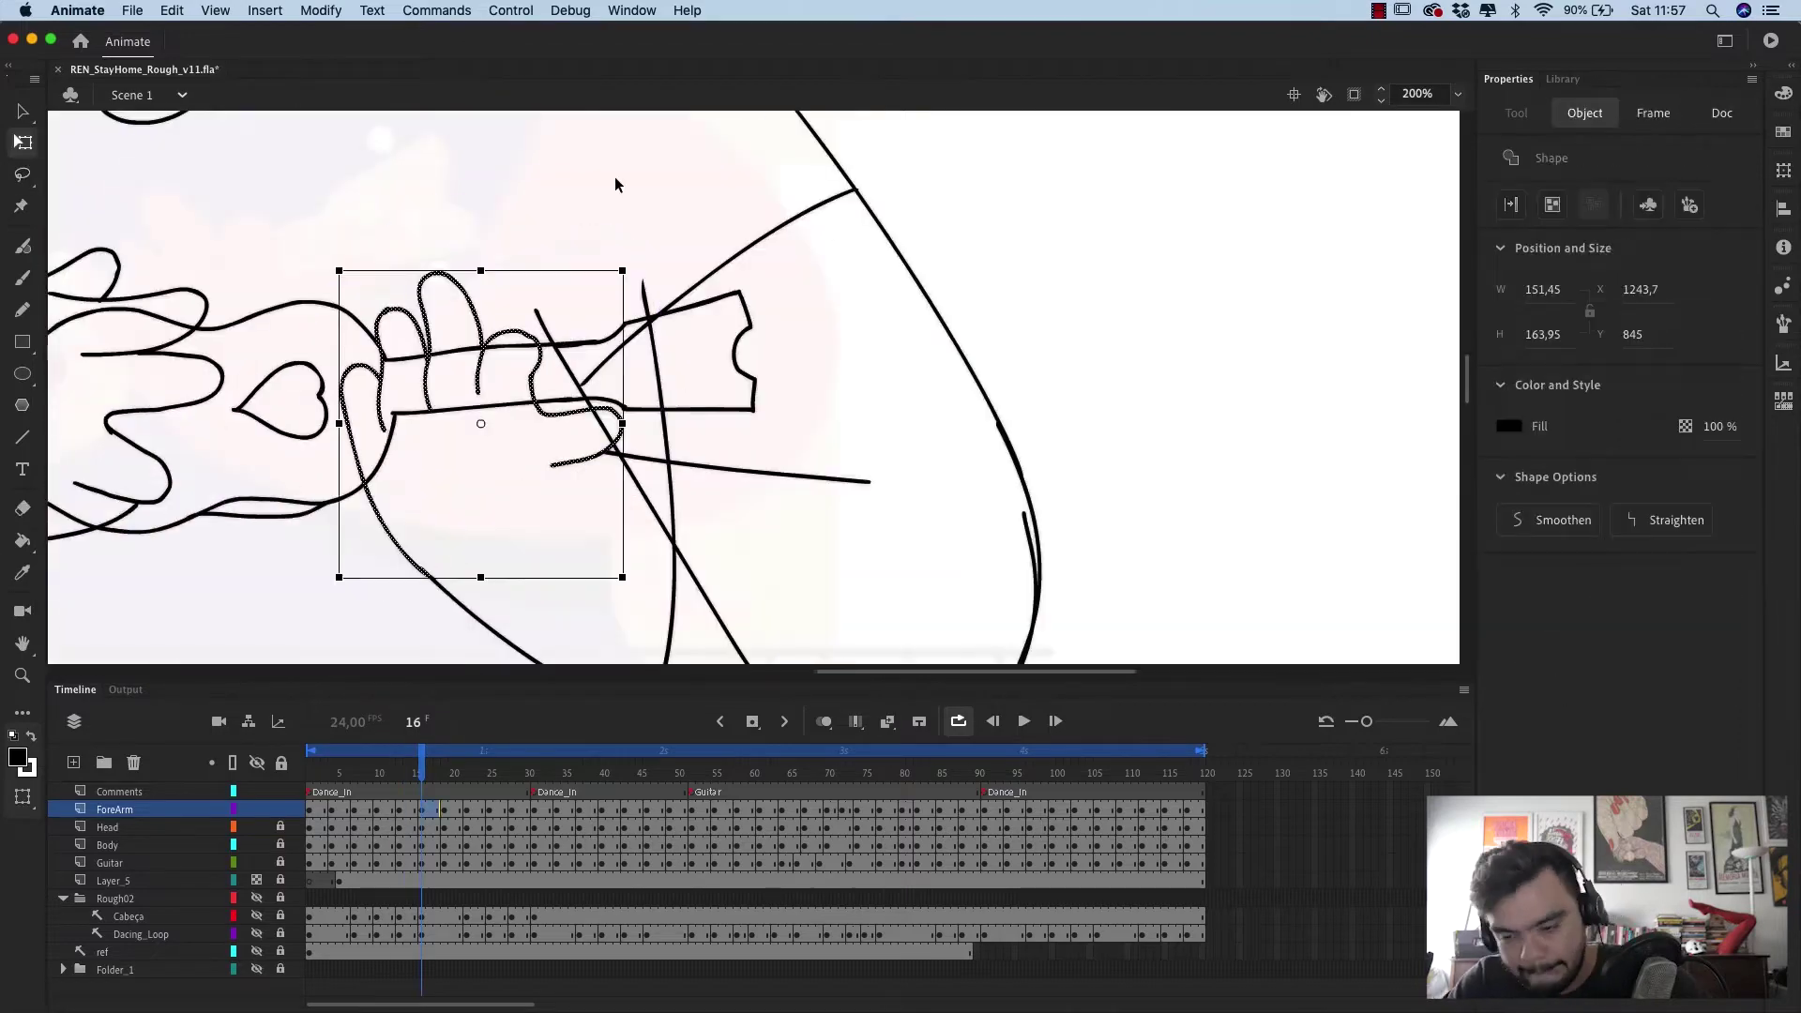
drag(620, 181, 655, 205)
- Play back the animation and examine the fretting hand's motion around frame 18
key(b)
key(super+minus)
key(Return)
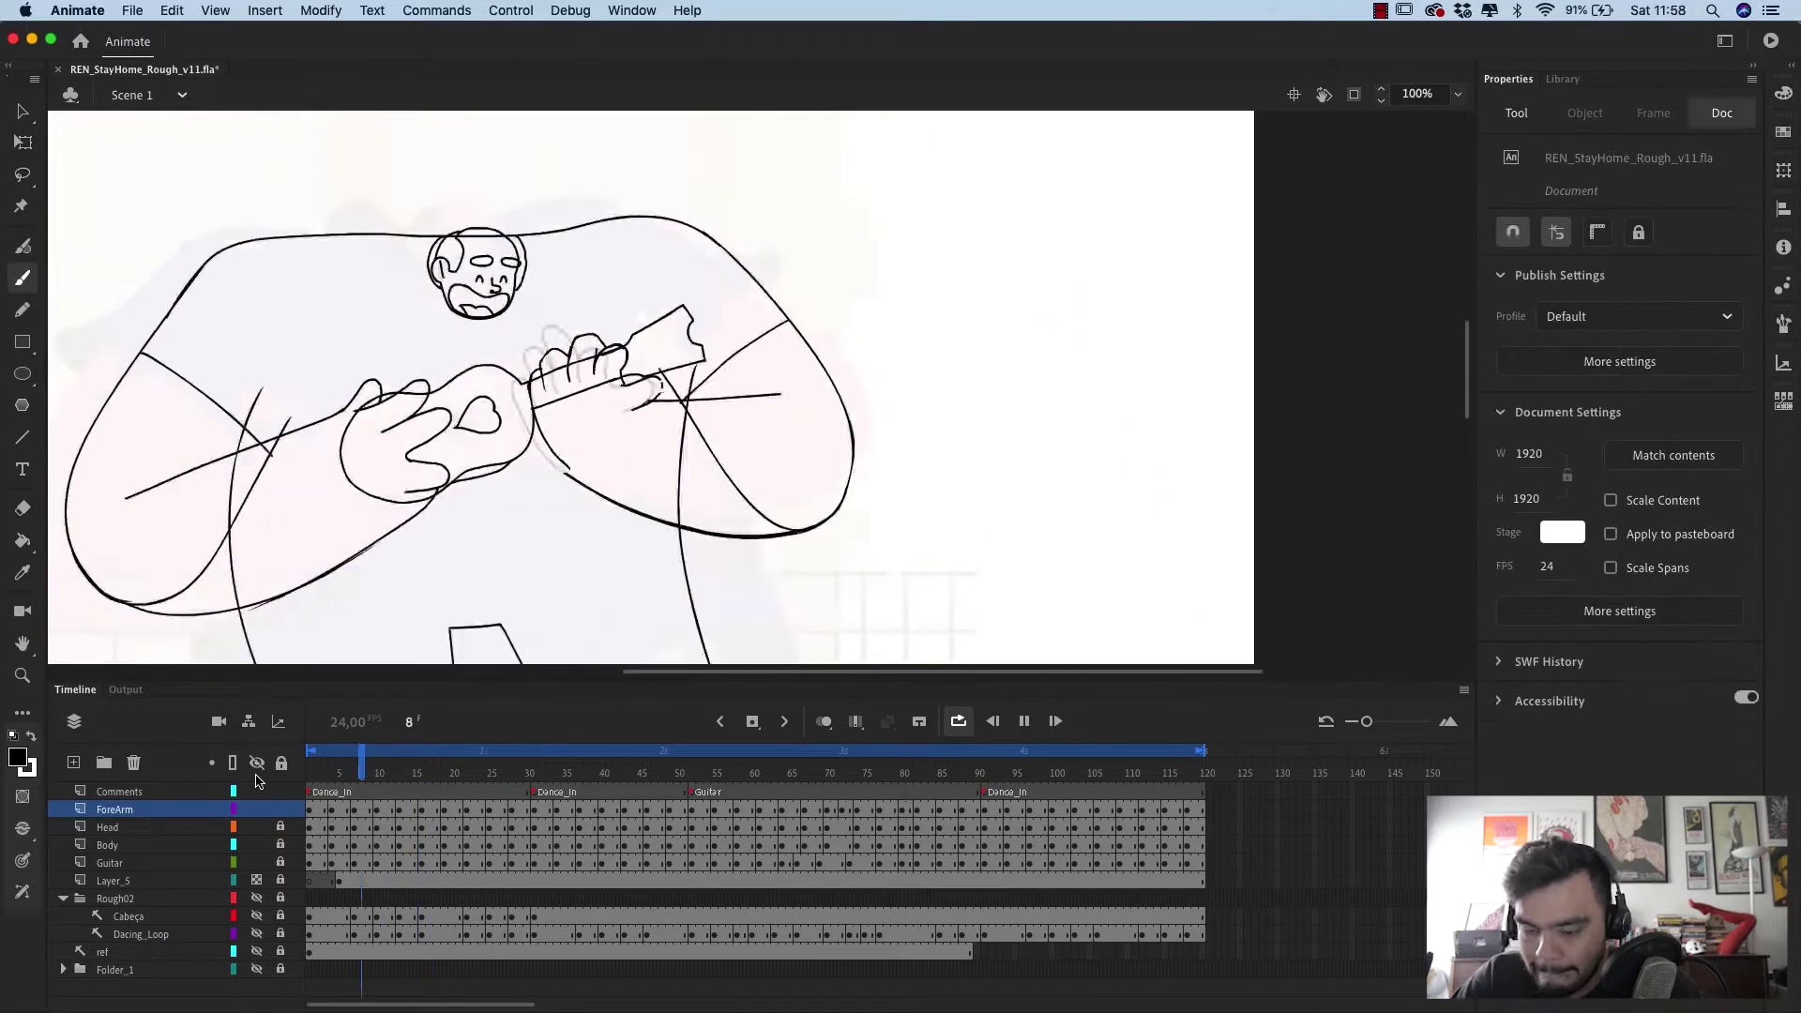
click(438, 773)
key(super+minus)
key(super+minus)
key(super+equal)
key(super+equal)
key(super+equal)
- Reposition the fretting hand on the ForeArm layer at frame 17 to match the guitar neck
key(comma)
key(v)
key(q)
mouse_move(620, 513)
mouse_down()
mouse_move(545, 417)
mouse_move(604, 446)
mouse_up()
key(b)
key(super+z)
- Lasso one finger of the fretting hand at frame 17, then move and rotate it into a new pose
key(l)
drag(768, 278, 788, 412)
key(q)
drag(734, 396, 715, 424)
drag(788, 349, 767, 332)
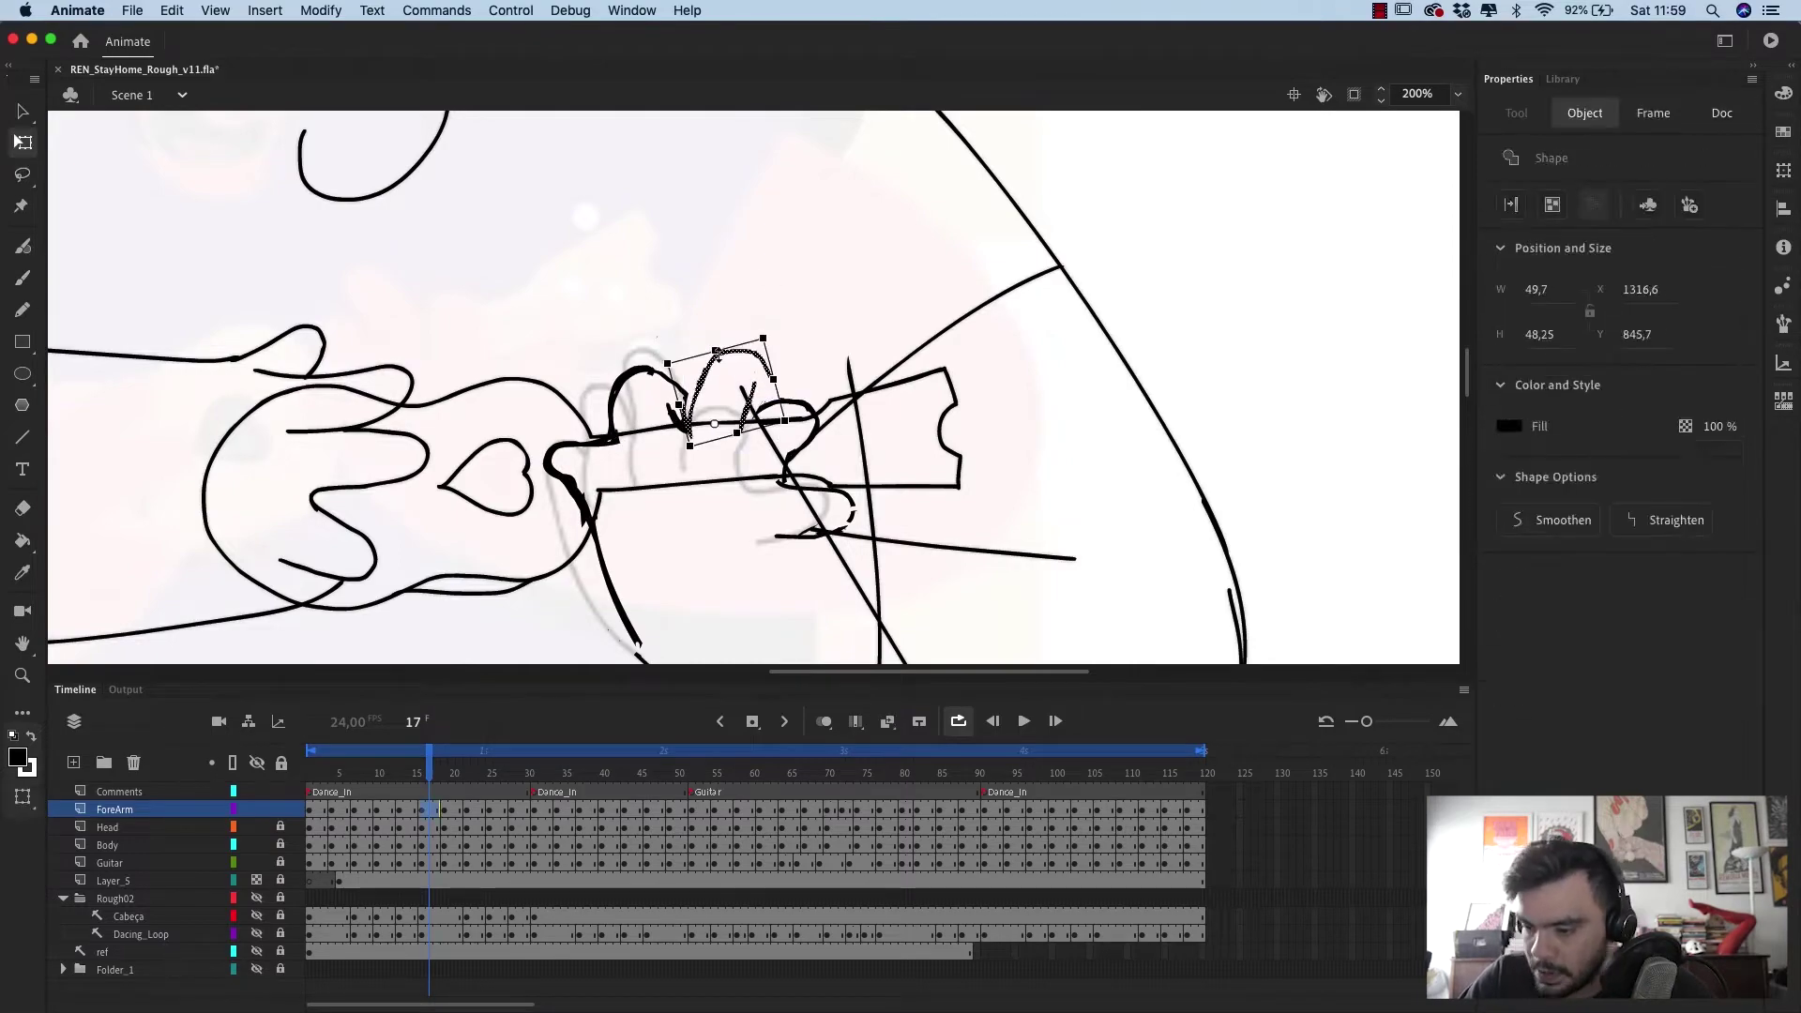
- Play back the animation to check the revised fingers of the fretting hand
key(b)
key(super+minus)
key(super+minus)
key(Return)
key(Return)
- Lasso the fretting hand on the ForeArm layer and reposition it at frame 19 and the keyframes after it
key(l)
key(super+equal)
key(super+equal)
key(period)
key(period)
key(period)
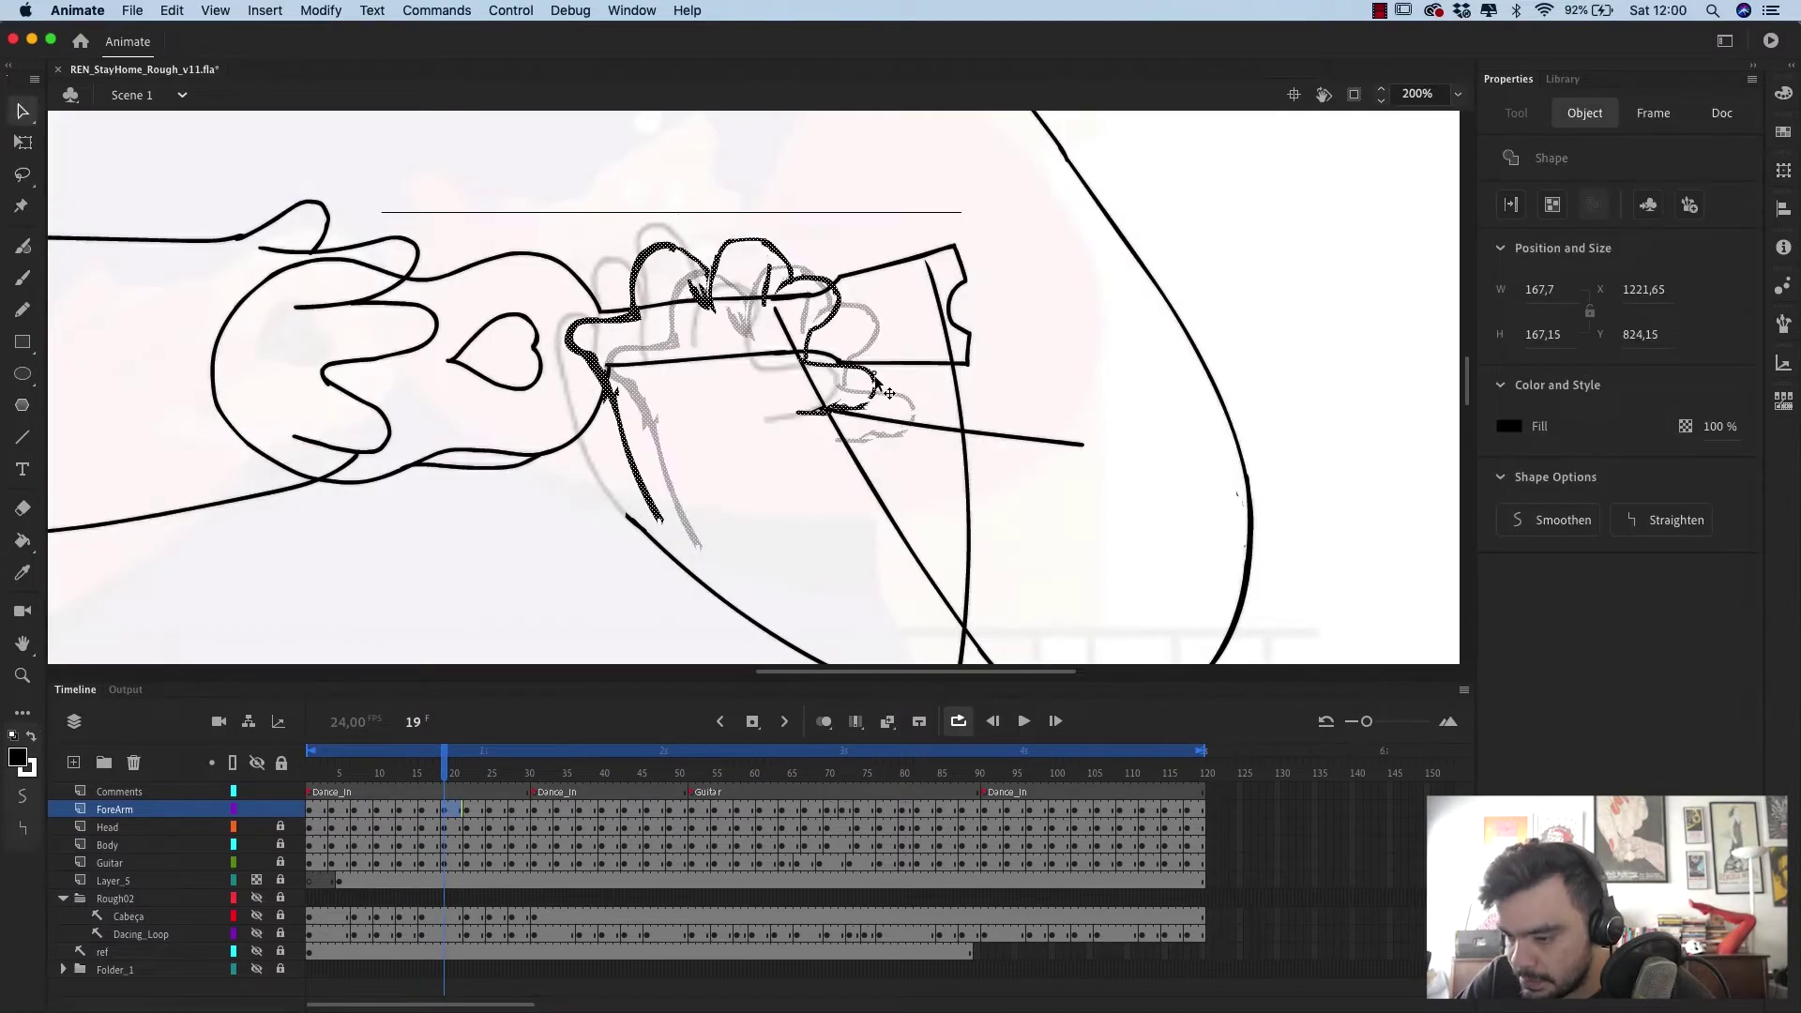
key(period)
key(period)
key(period)
key(q)
drag(853, 161, 835, 149)
- Scrub through the opening ForeArm frames, about 1 to 22, to examine the fretting hand's motion
key(super+minus)
key(super+minus)
mouse_move(466, 758)
mouse_down()
mouse_move(329, 758)
mouse_move(595, 758)
mouse_move(308, 771)
mouse_up()
click(377, 809)
key(l)
key(super+equal)
click(399, 809)
key(super+minus)
drag(309, 771, 466, 771)
key(super+equal)
key(super+equal)
key(super+minus)
- Lasso the fretting hand at frame 37 on the ForeArm layer and prepare it for free transforming
click(579, 809)
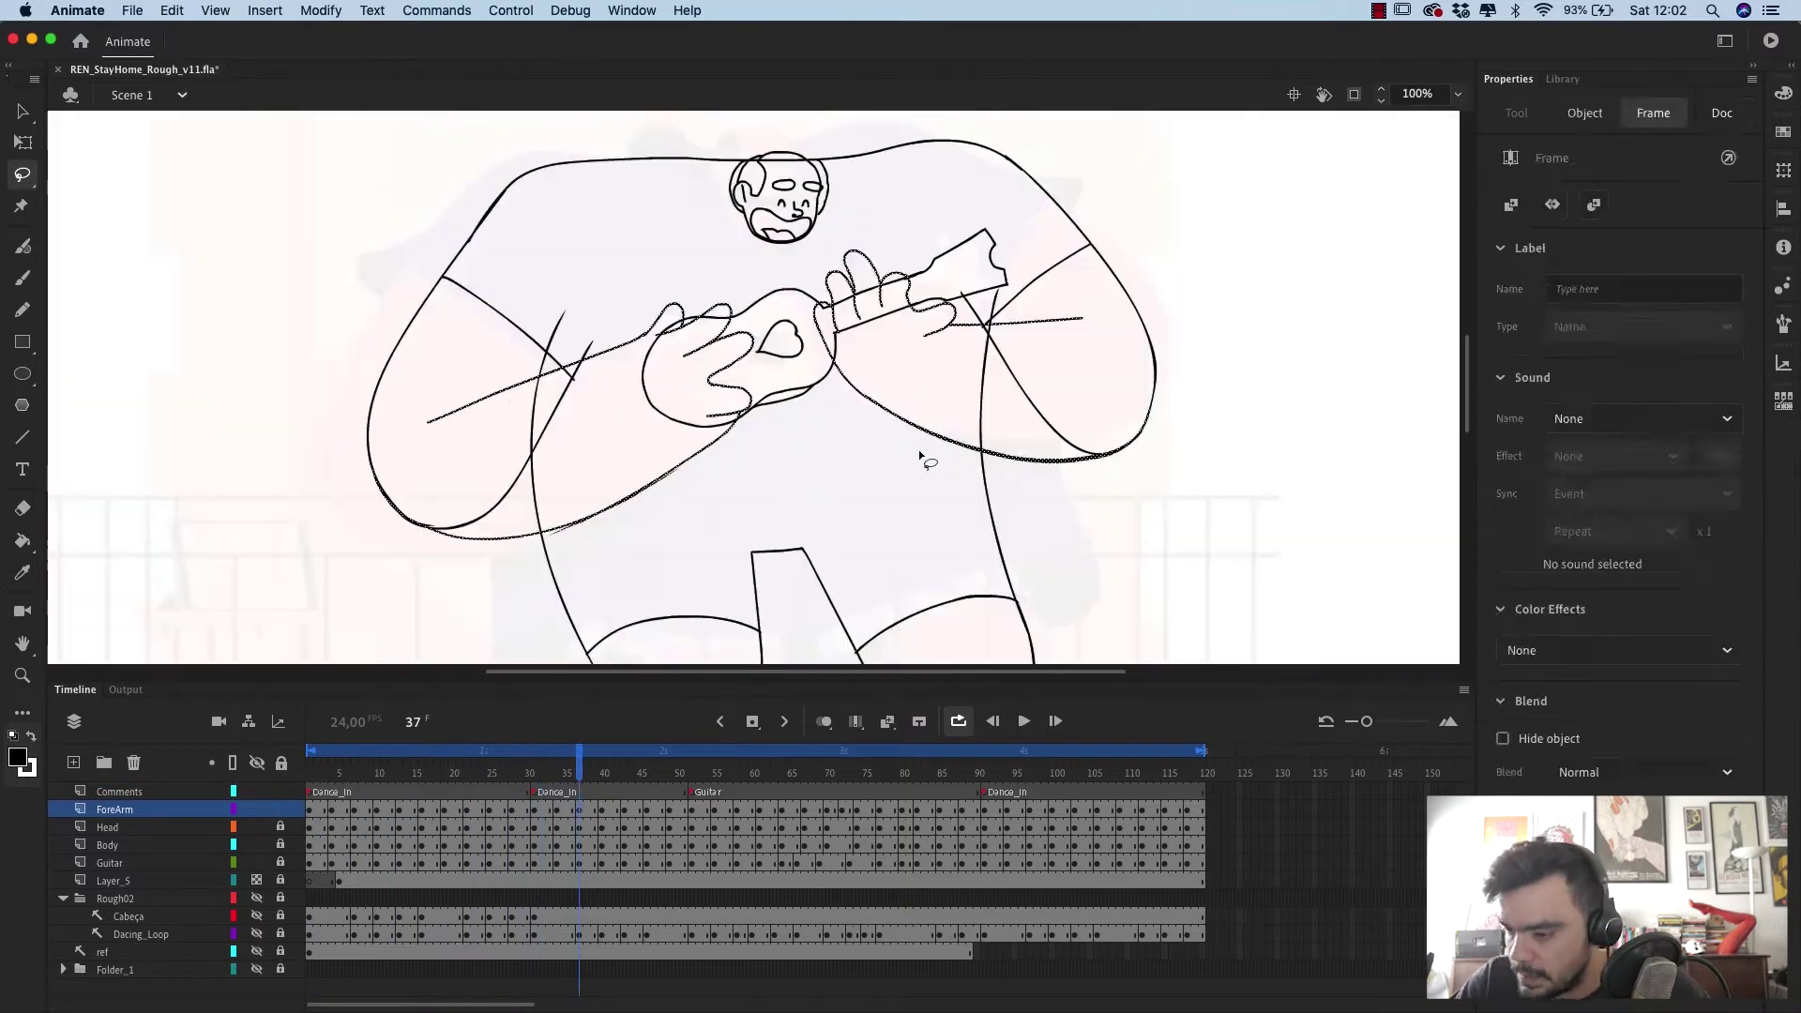
drag(925, 459, 959, 214)
key(q)
- Lasso the fretting hand at frame 40 and rotate it slightly to align with the guitar neck
key(alt+period)
key(super+minus)
key(super+equal)
key(l)
mouse_move(644, 480)
mouse_down()
mouse_move(643, 290)
mouse_move(713, 450)
mouse_up()
key(q)
drag(764, 314, 760, 307)
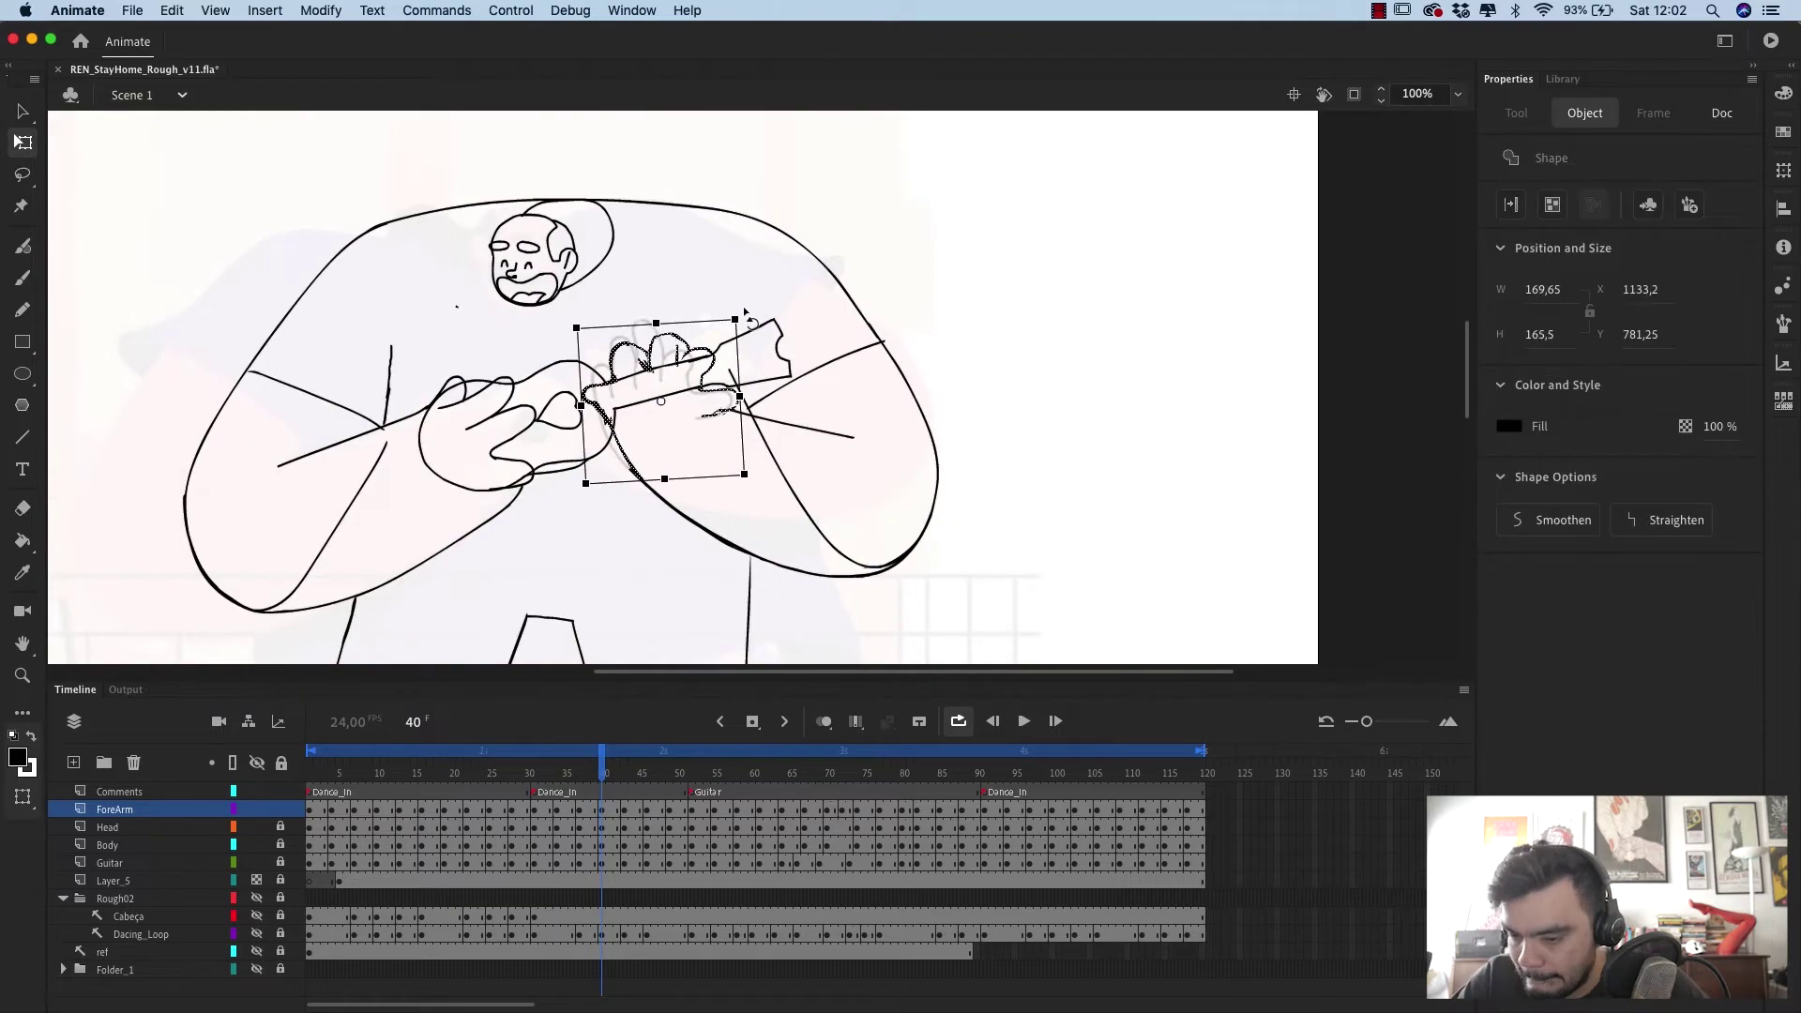
- Go back to about frame 34, lasso the fretting hand and transform it to follow the guitar neck
key(super+minus)
mouse_move(601, 755)
mouse_down()
mouse_move(454, 755)
mouse_move(588, 755)
mouse_move(518, 755)
mouse_move(556, 755)
mouse_up()
key(super+equal)
key(l)
mouse_move(1049, 317)
mouse_down()
mouse_move(987, 479)
mouse_move(938, 319)
mouse_up()
key(q)
drag(945, 242, 916, 251)
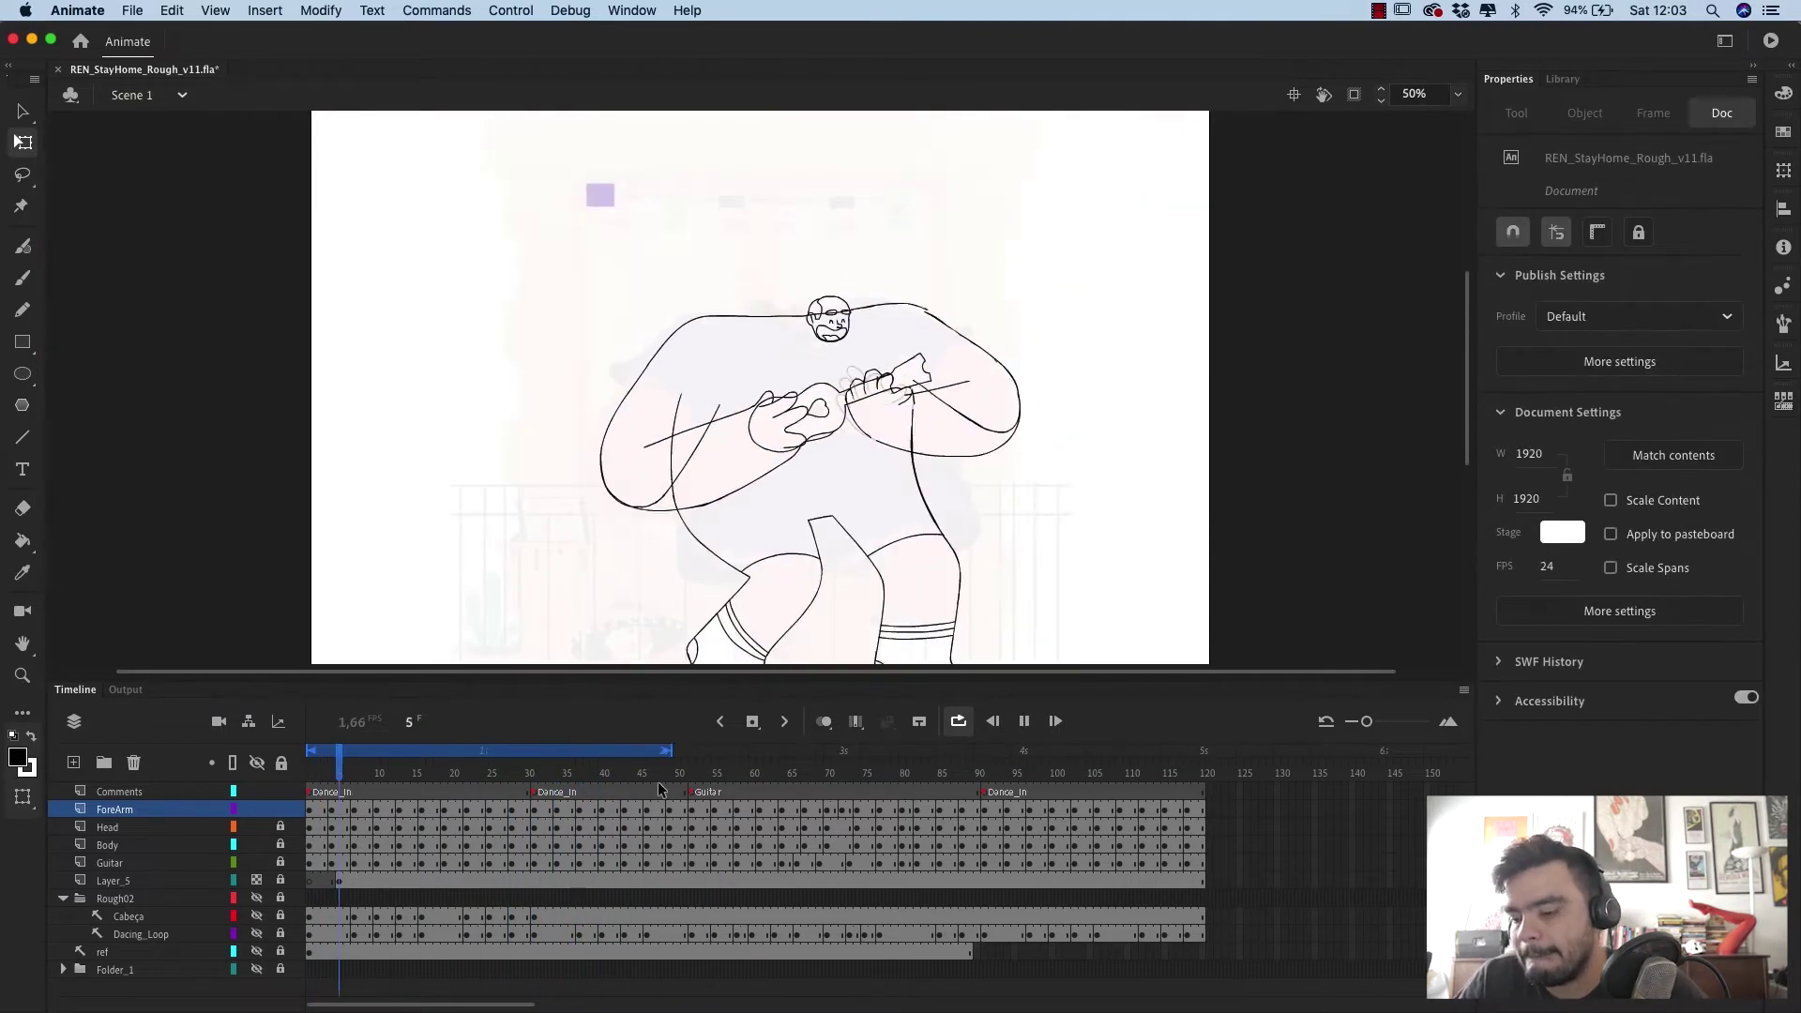
- Rework the fretting hand around frame 33 on the ForeArm layer and play back the loop
click(547, 775)
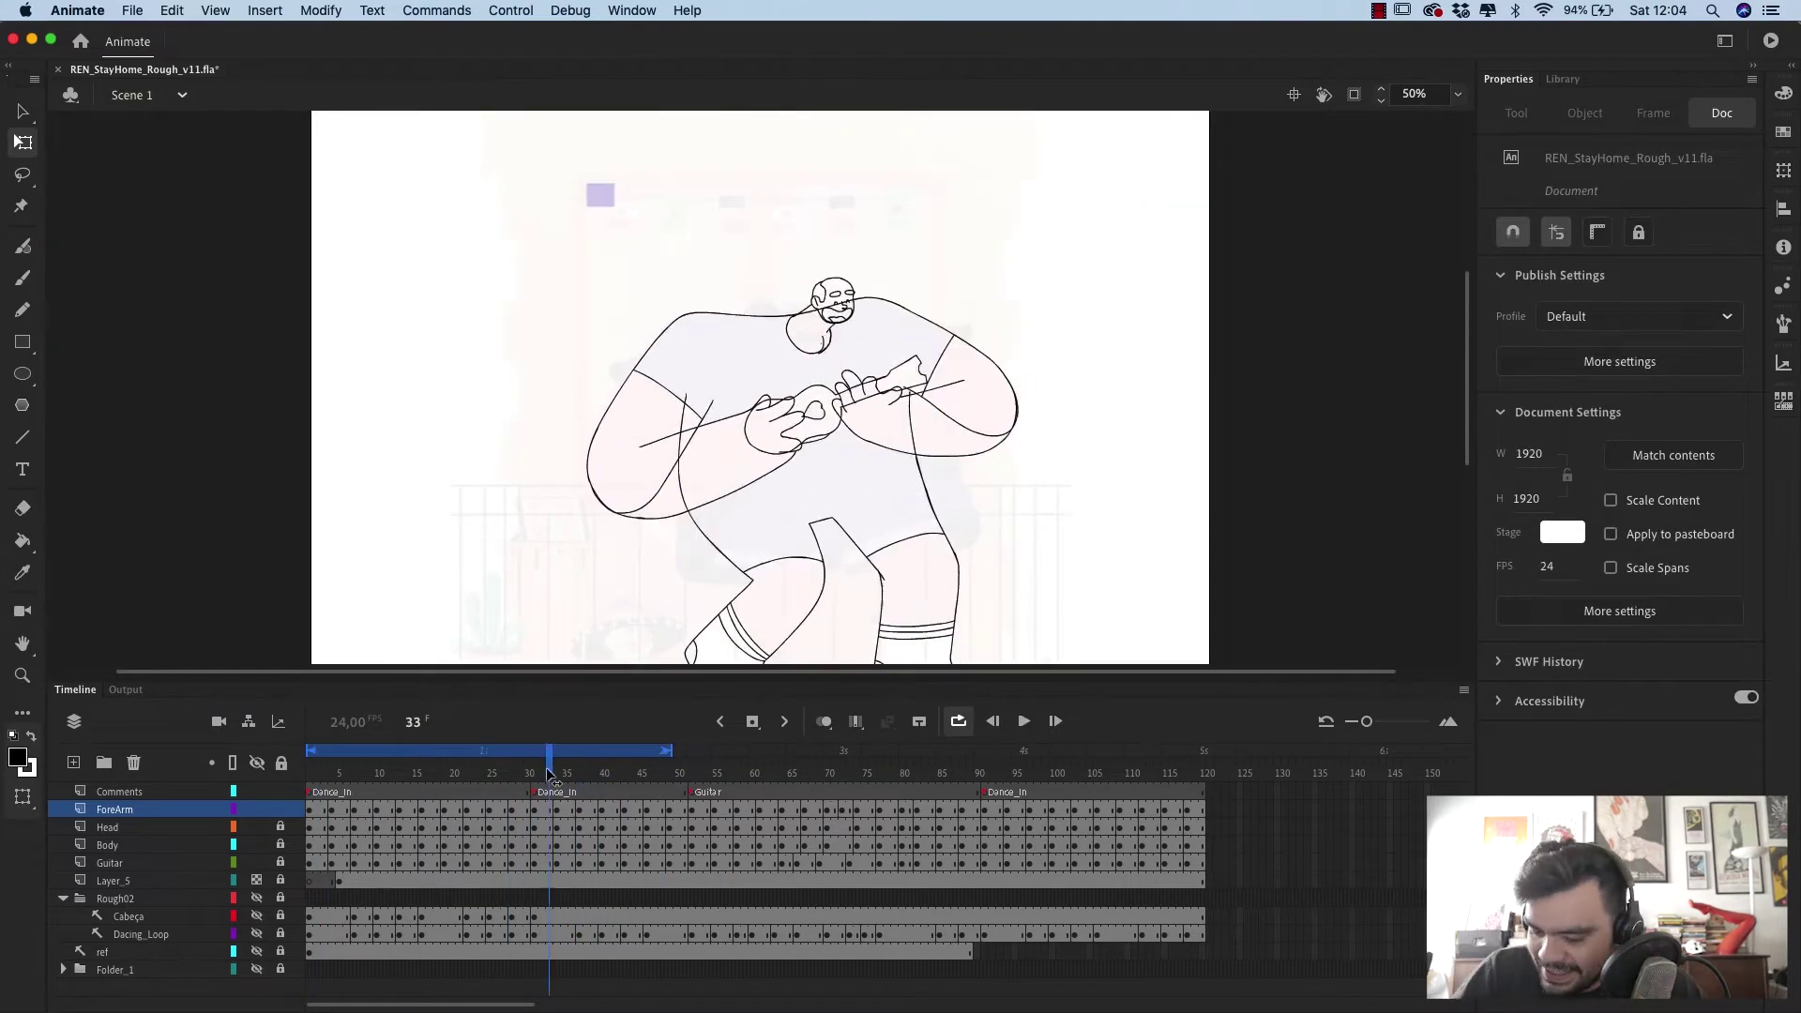
mouse_move(547, 775)
mouse_down()
mouse_move(398, 775)
mouse_move(559, 774)
mouse_up()
key(super+equal)
key(l)
key(alt+comma)
key(q)
key(super+minus)
key(Return)
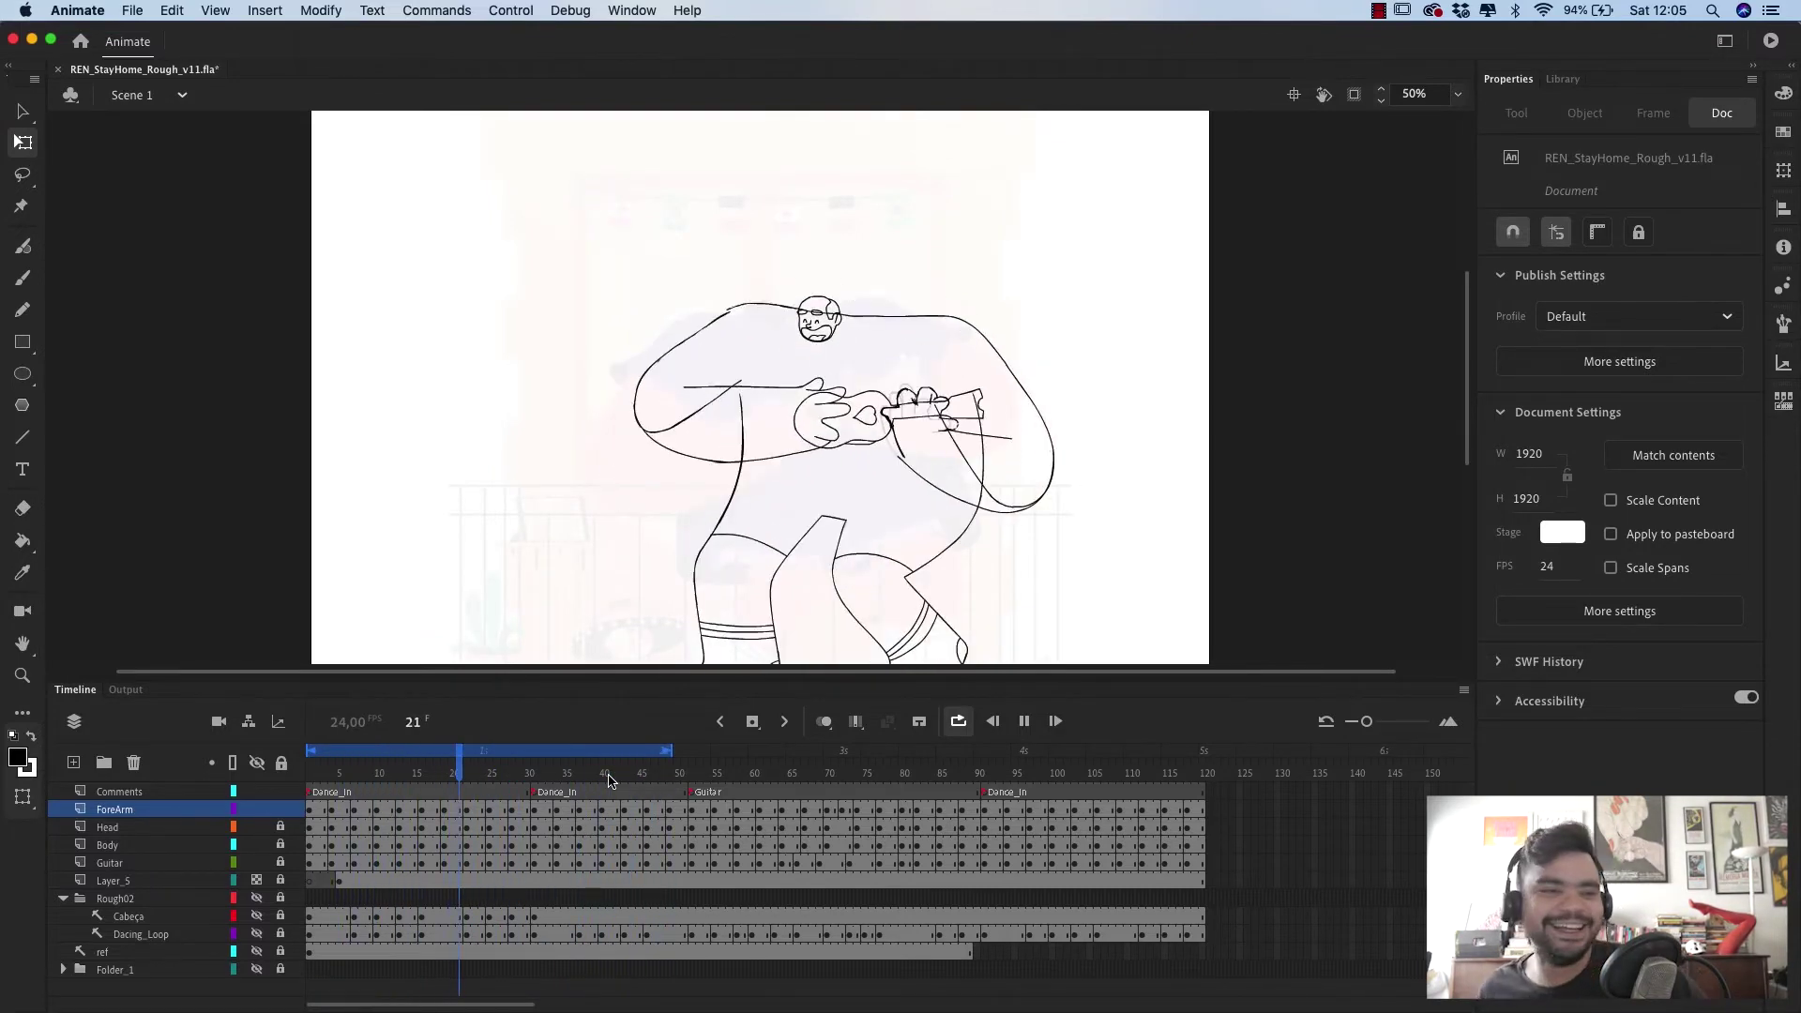
- Scrub from frame 41 to about frame 46 and lasso the fretting hand there
click(609, 765)
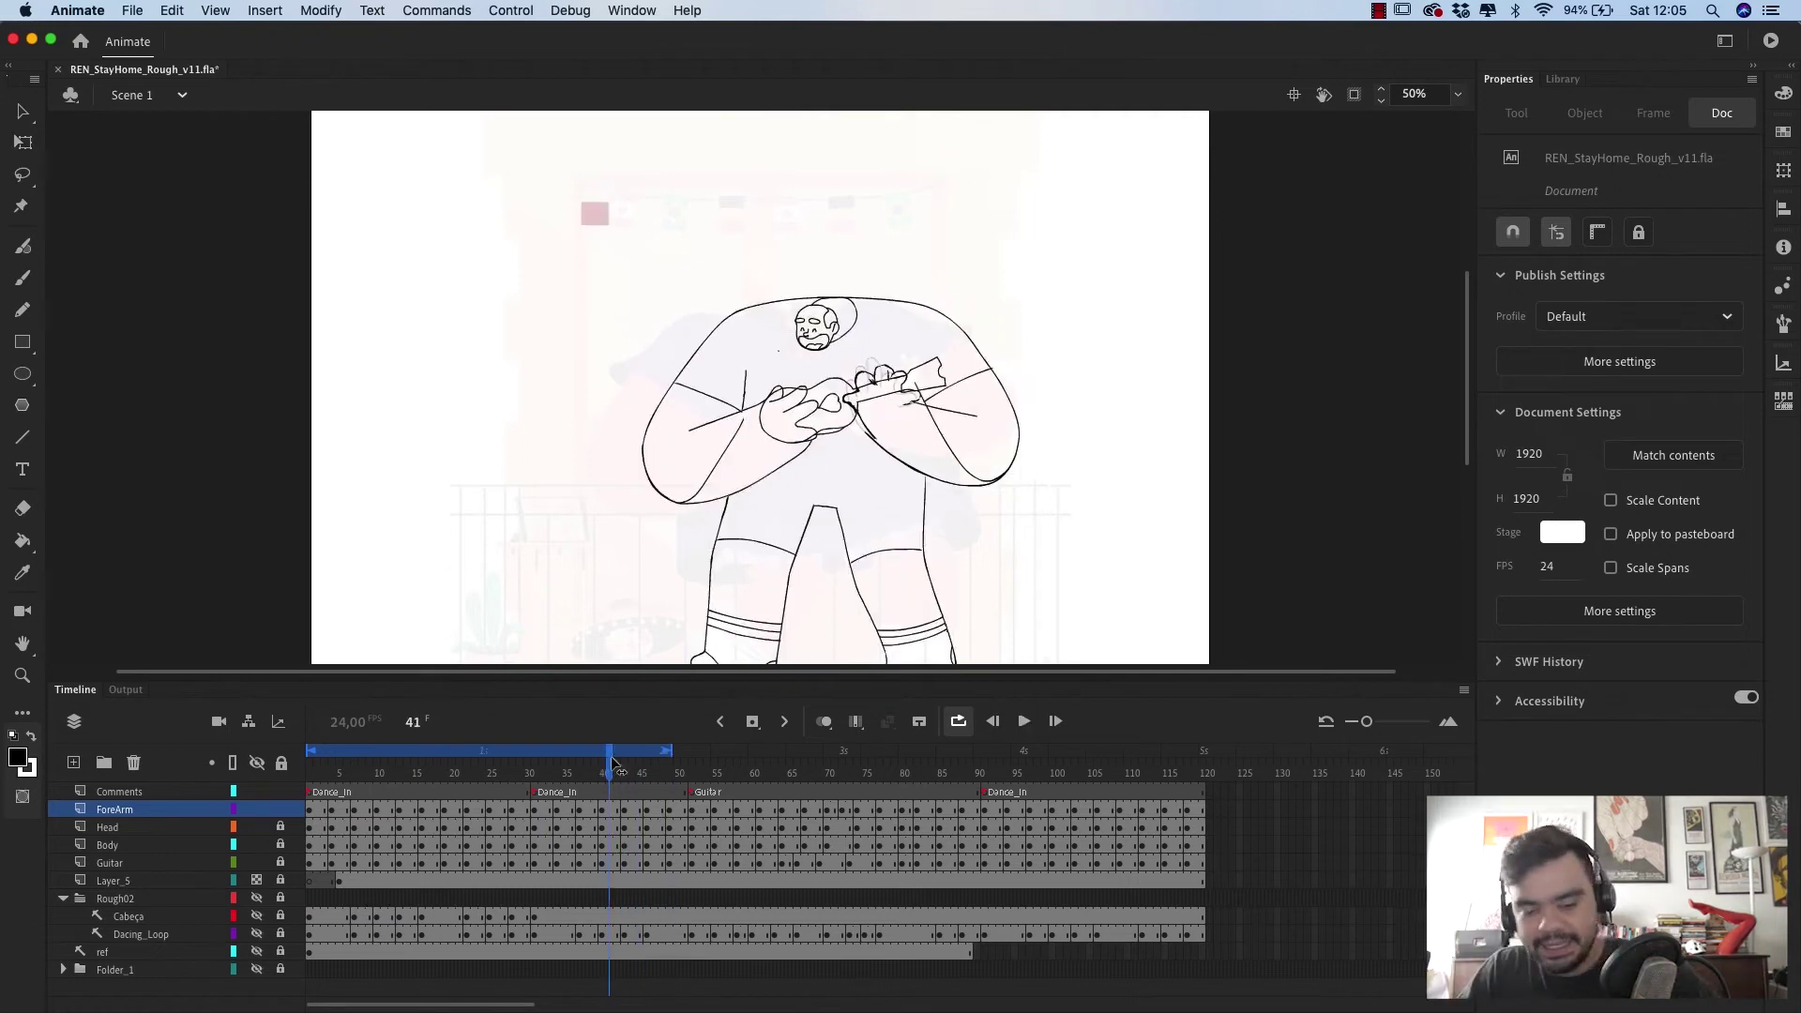
key(super+minus)
drag(644, 780, 657, 783)
key(super+equal)
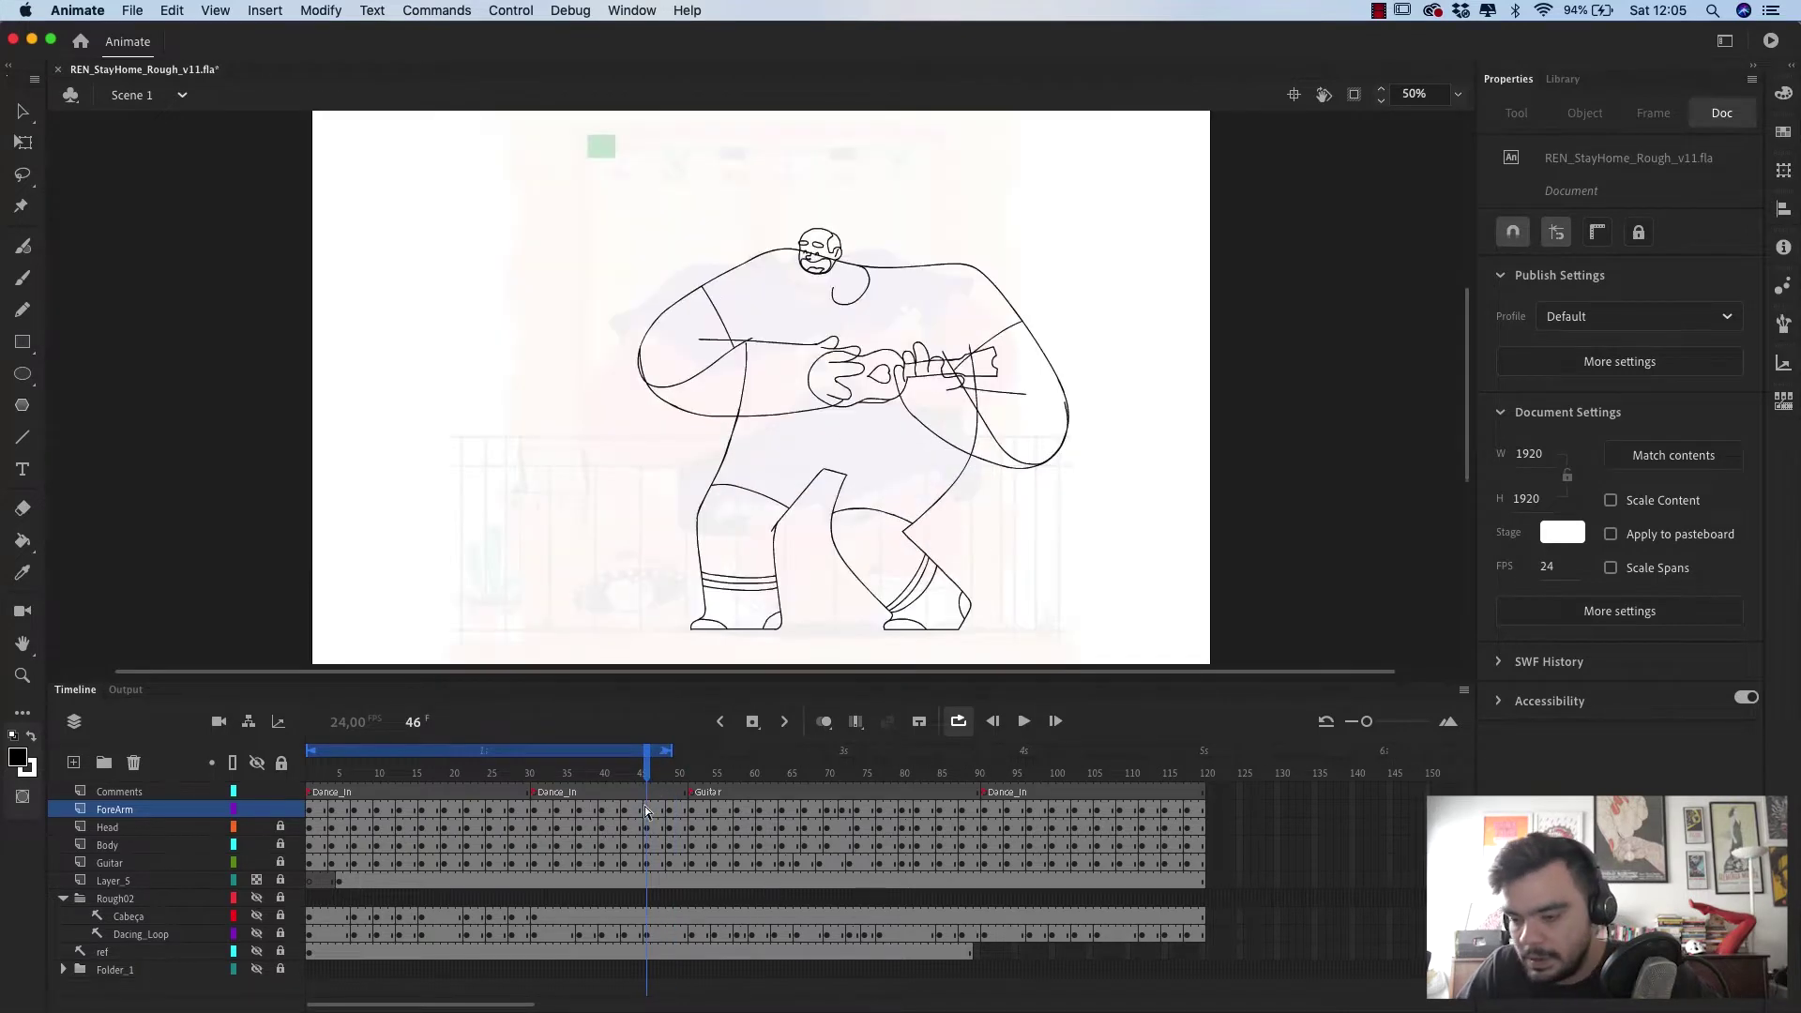
key(super+equal)
drag(1085, 375, 643, 475)
key(l)
drag(743, 391, 763, 409)
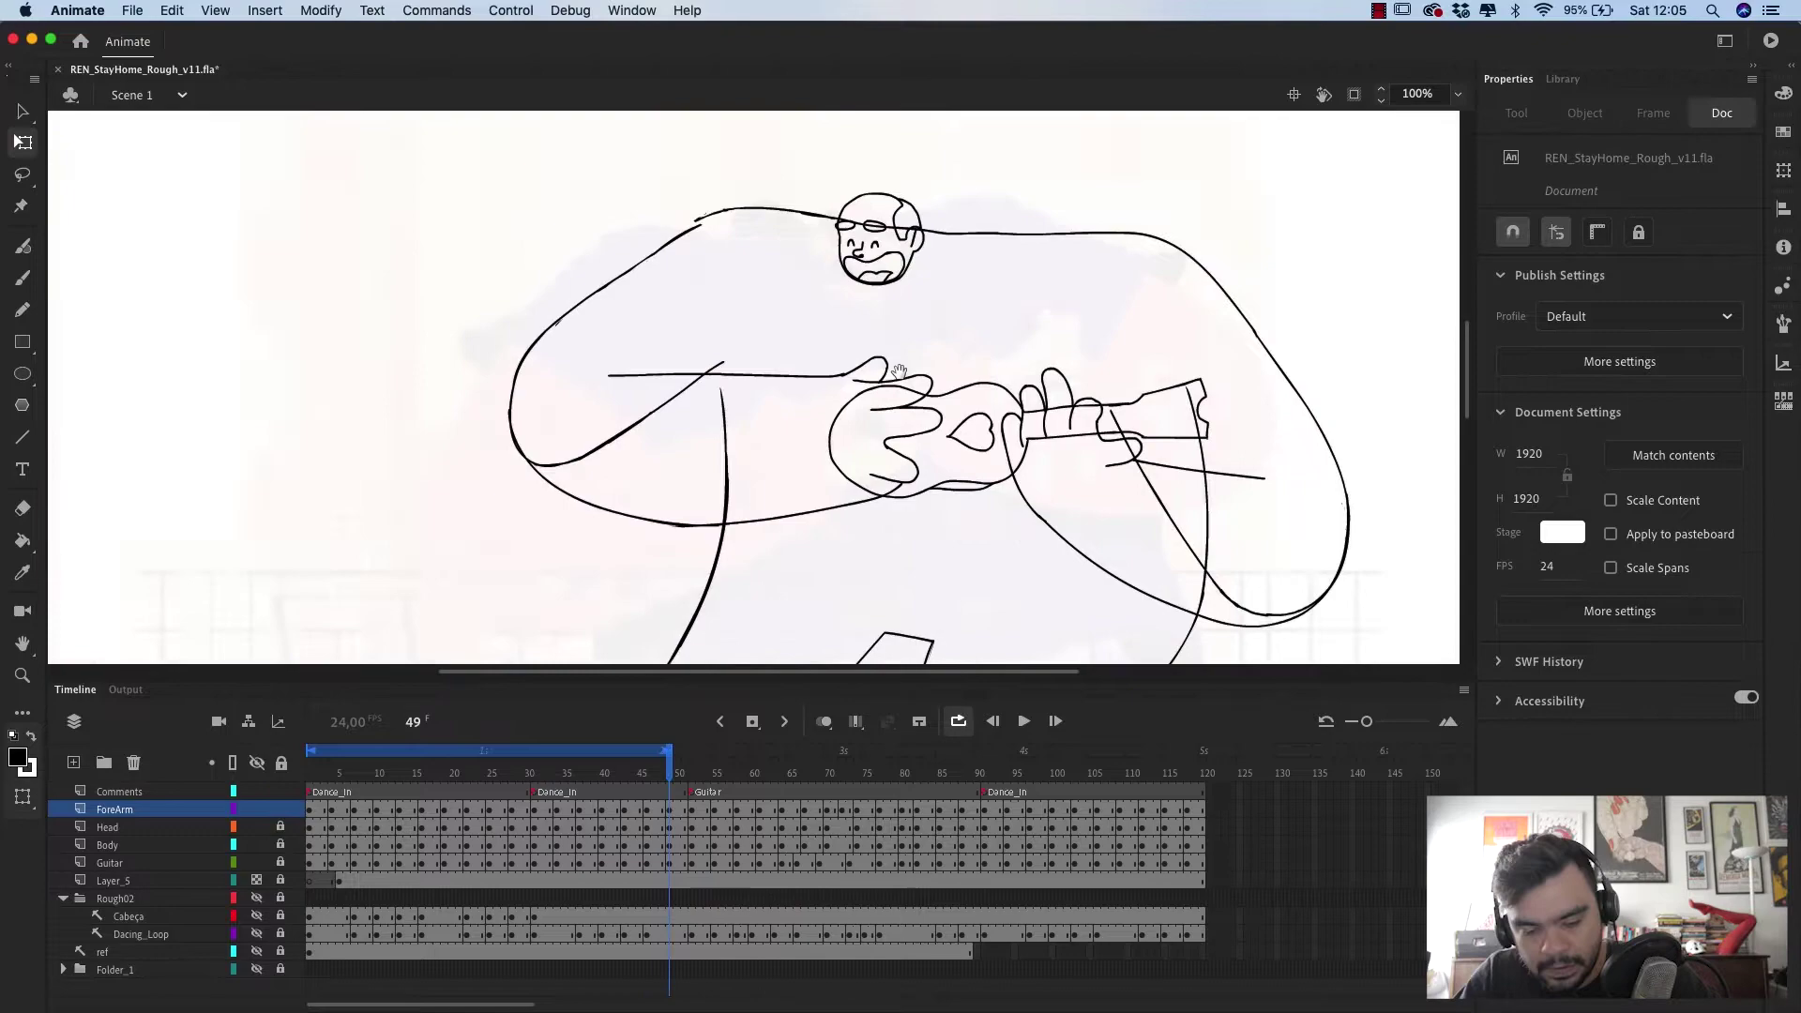
- Paste the copied fretting hand in place at frame 49 and on a following ForeArm keyframe, fitting it to the guitar
key(l)
key(super+shift+v)
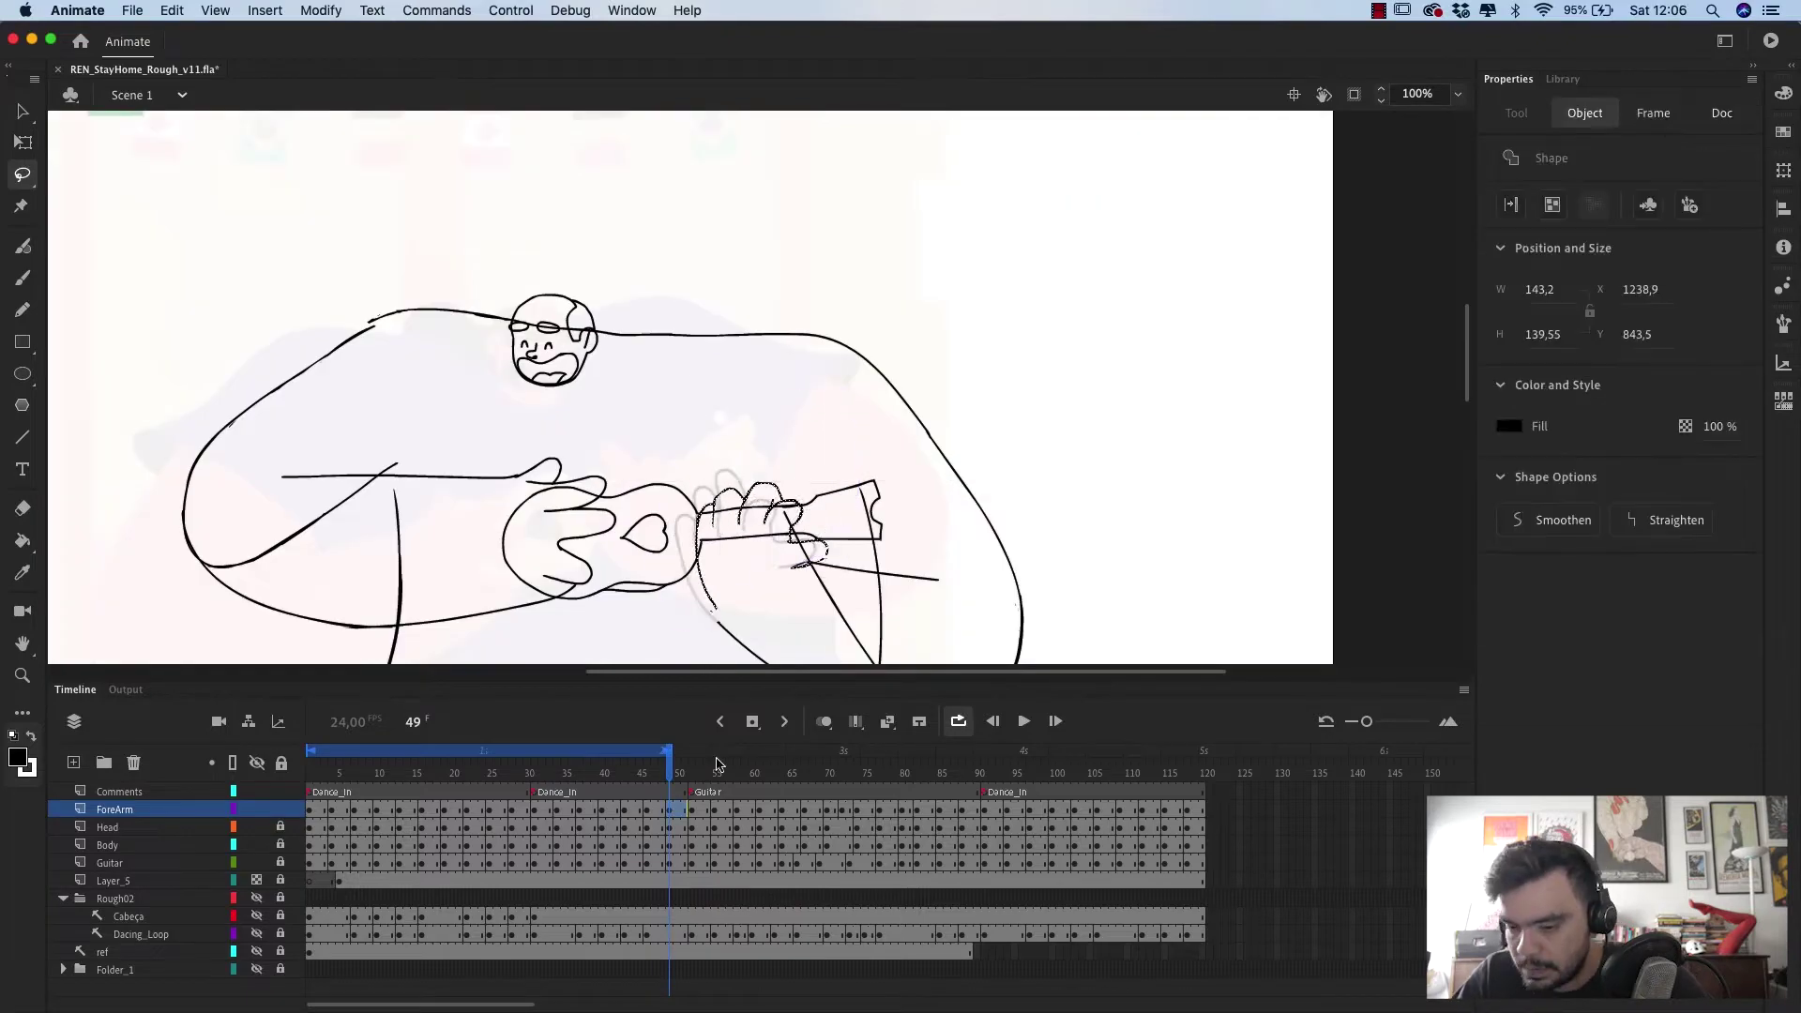
key(comma)
key(period)
key(period)
key(period)
key(period)
key(super+shift+v)
mouse_move(992, 507)
mouse_down()
mouse_move(955, 486)
mouse_move(948, 366)
mouse_up()
key(q)
- Compare the neighbouring frames, then paste the fretting hand in place on a further ForeArm keyframe and fit it to the neck
key(comma)
key(comma)
key(period)
key(period)
key(period)
key(period)
key(period)
key(l)
key(super+shift+v)
key(q)
key(comma)
key(period)
- Play back the animation with the loop range extended to about frame 79
key(Return)
key(super+minus)
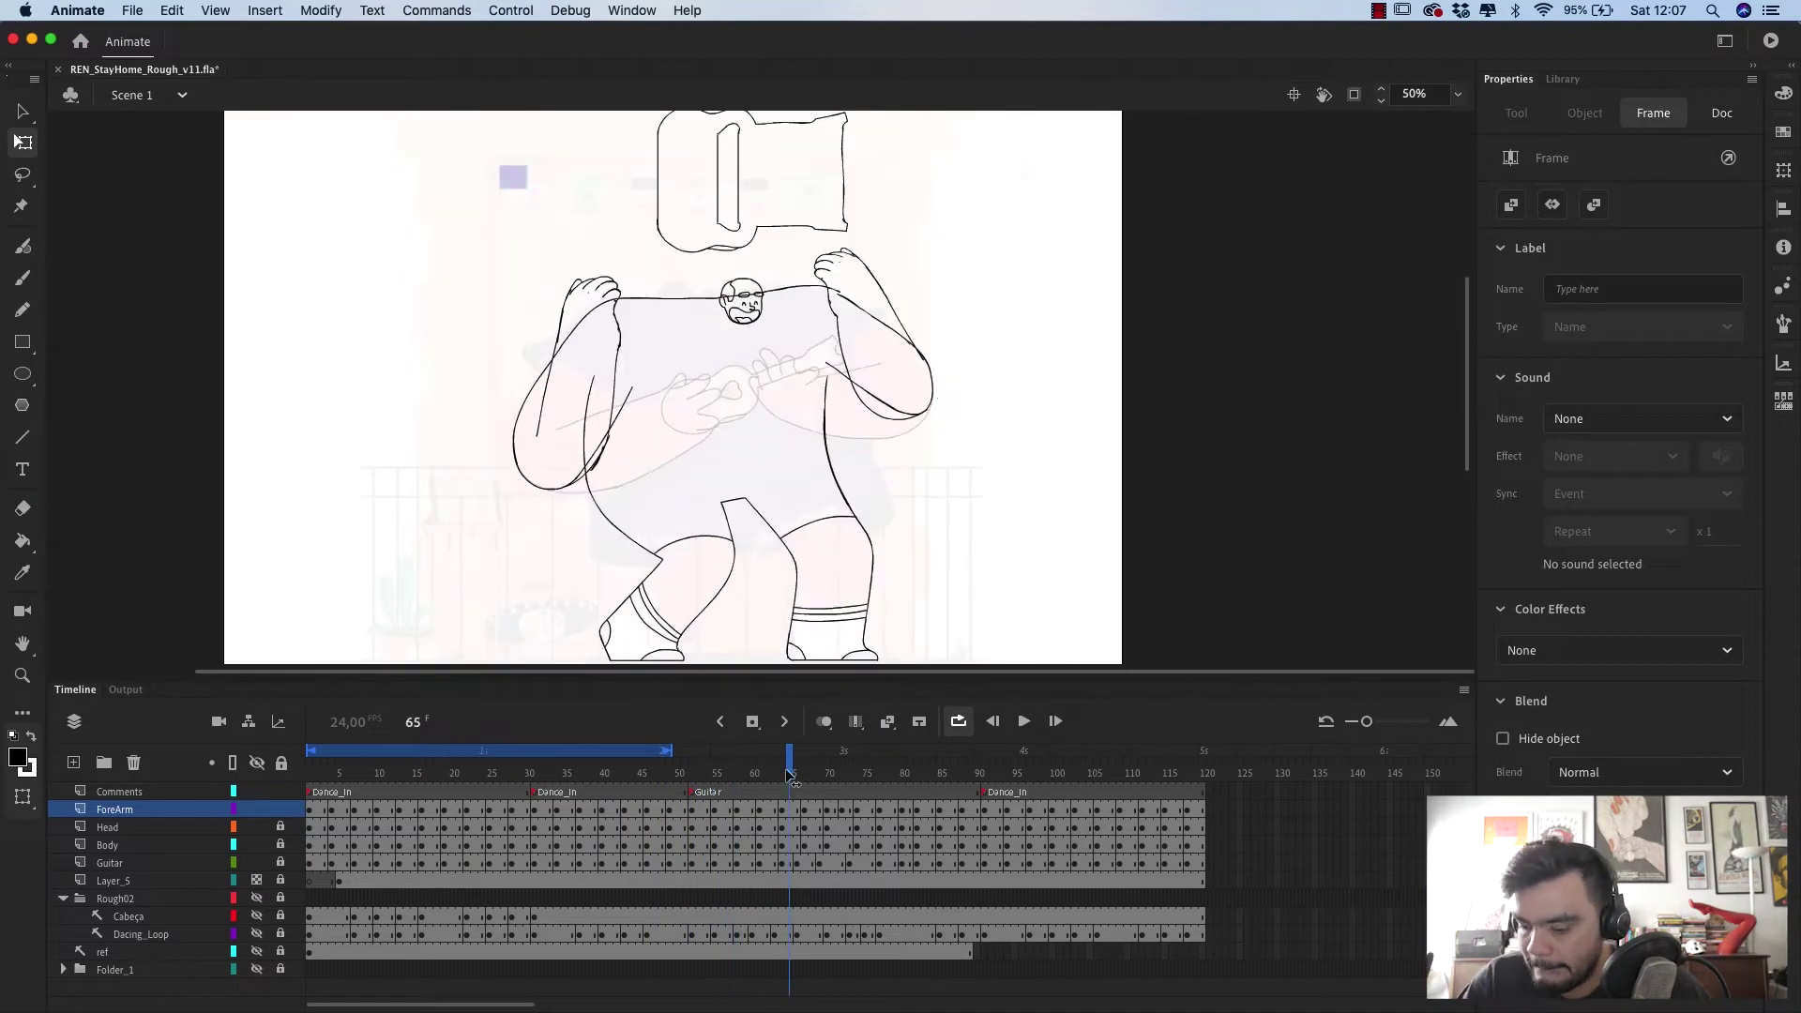
drag(668, 752, 894, 753)
key(super+minus)
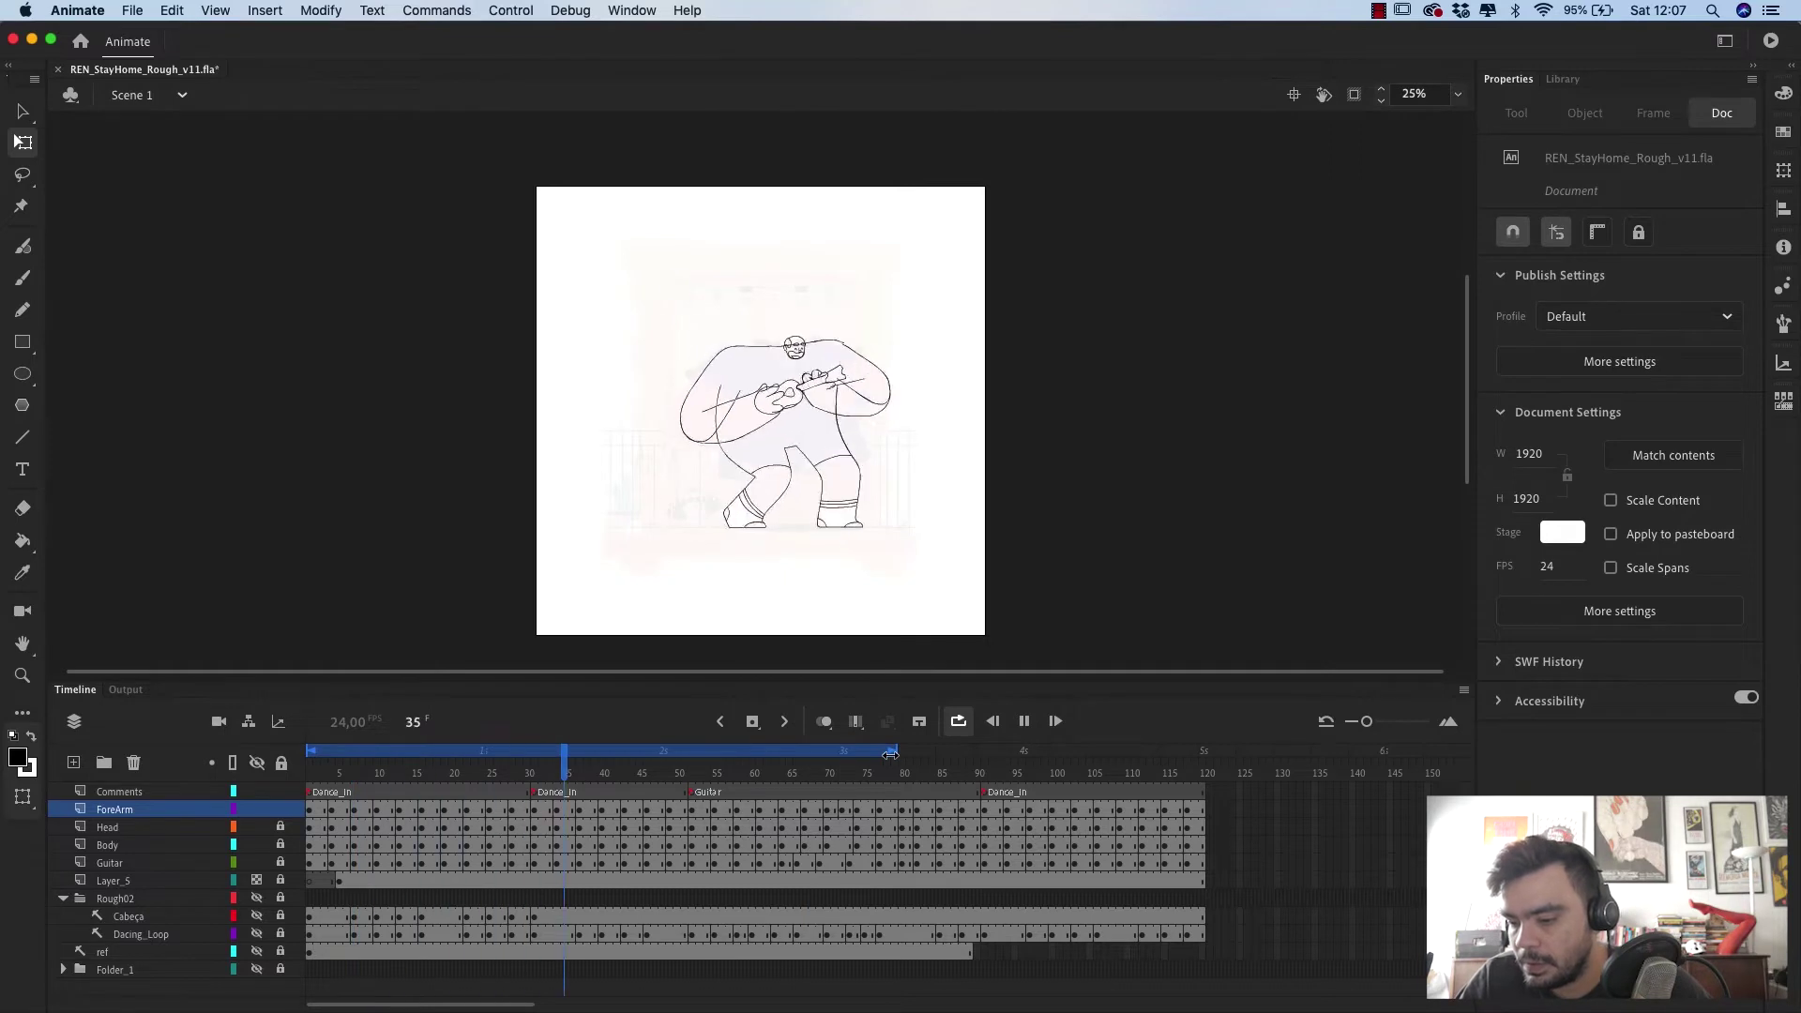
- Copy the ForeArm frames of the first dance section, frames 1 to 30
click(984, 775)
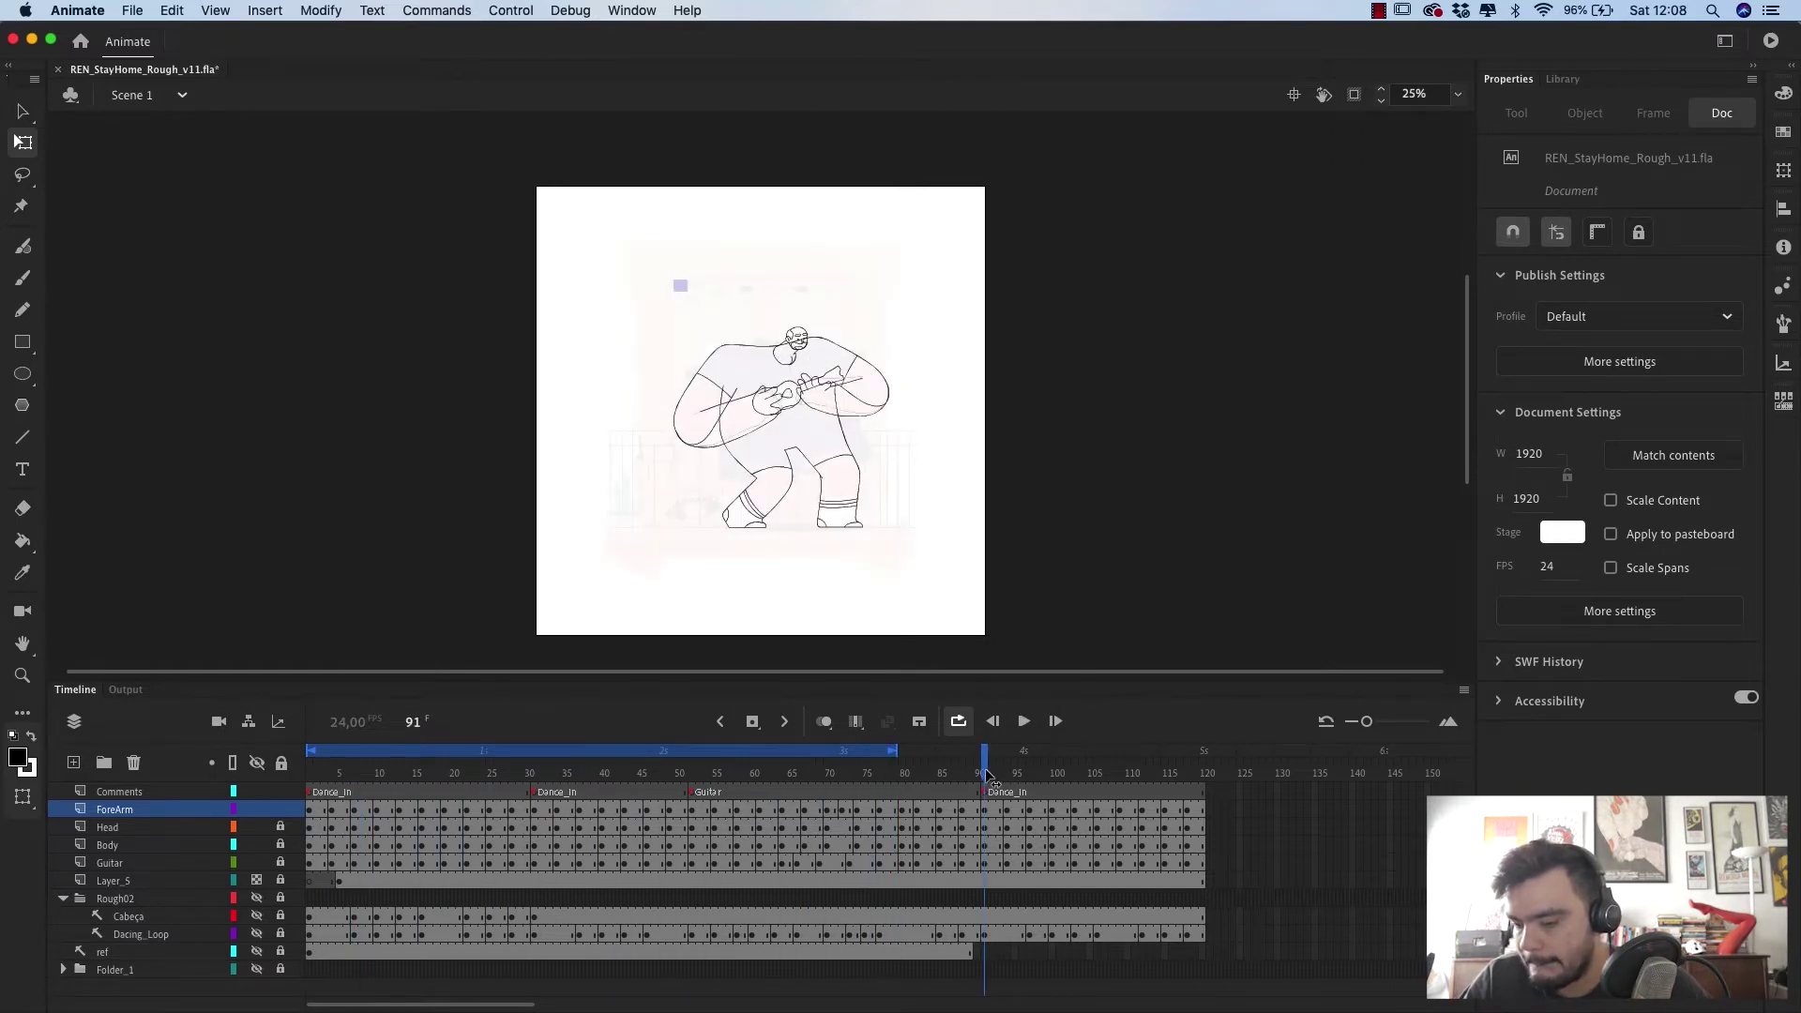
right_click(313, 809)
click(382, 748)
- Switch to After Effects, go to 0:00:01:02 in the Stage composition and show the rough animation over the reference image
key(super+Tab)
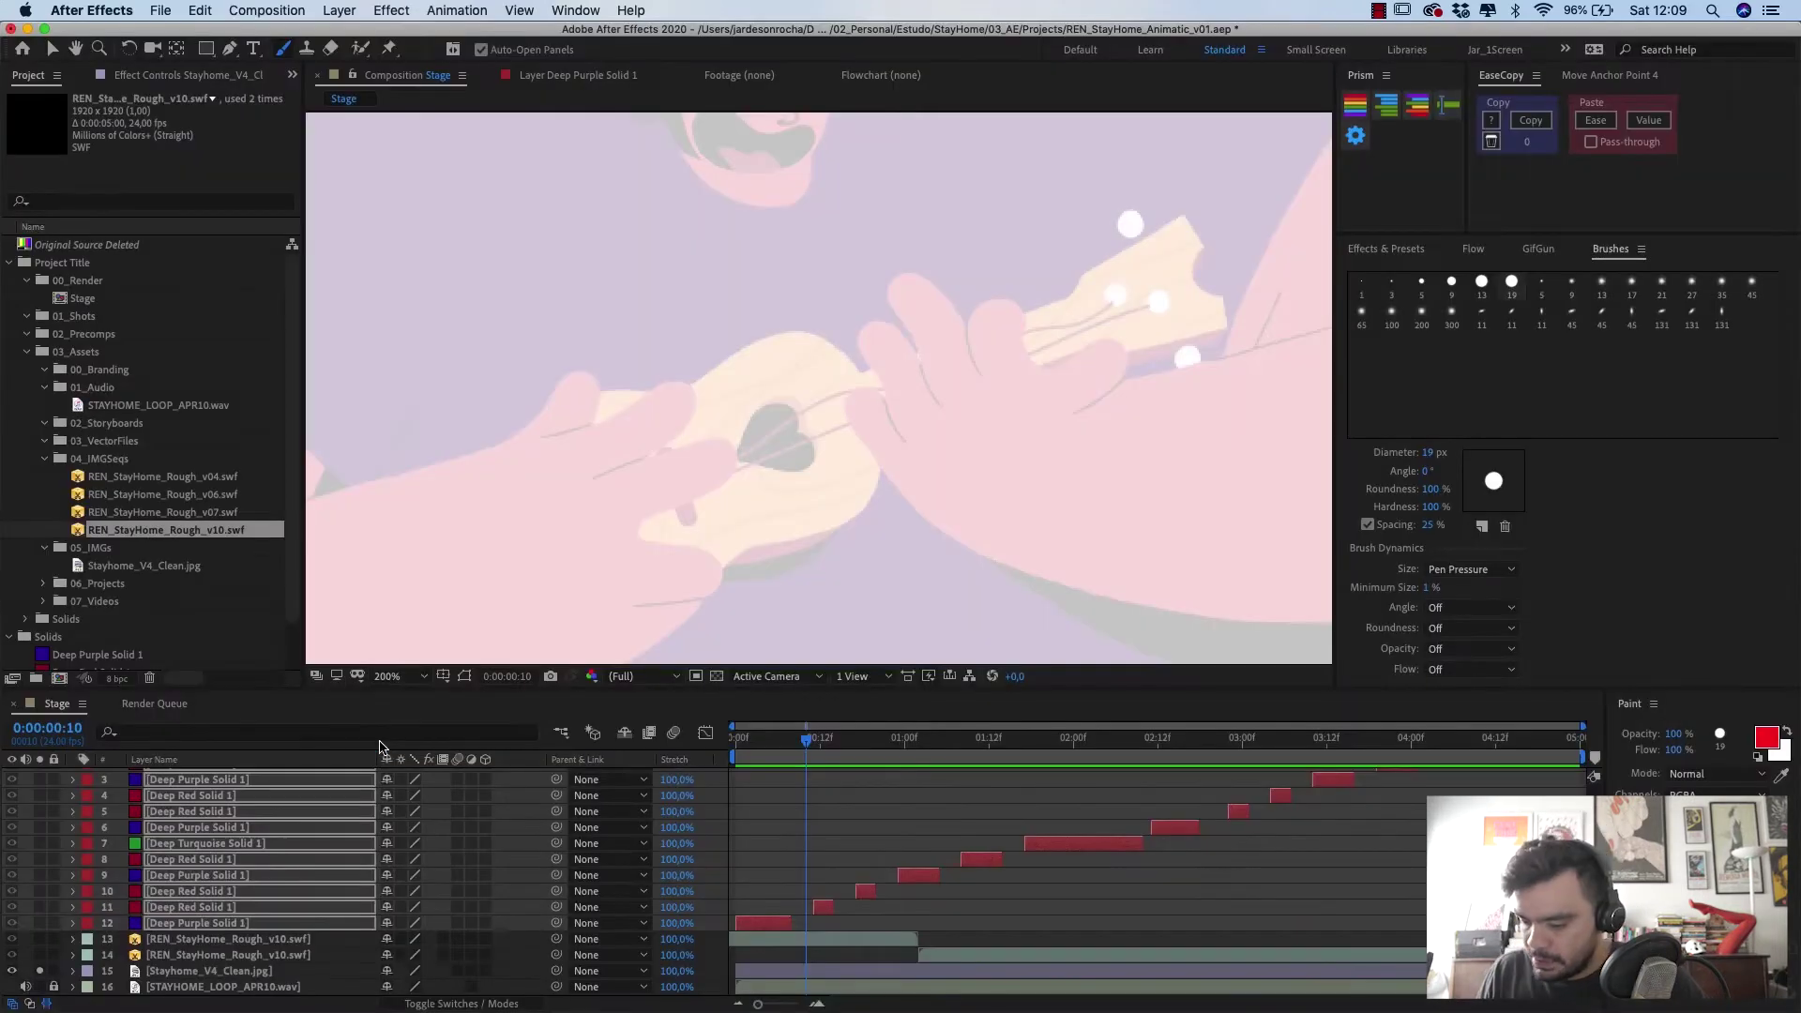
click(919, 741)
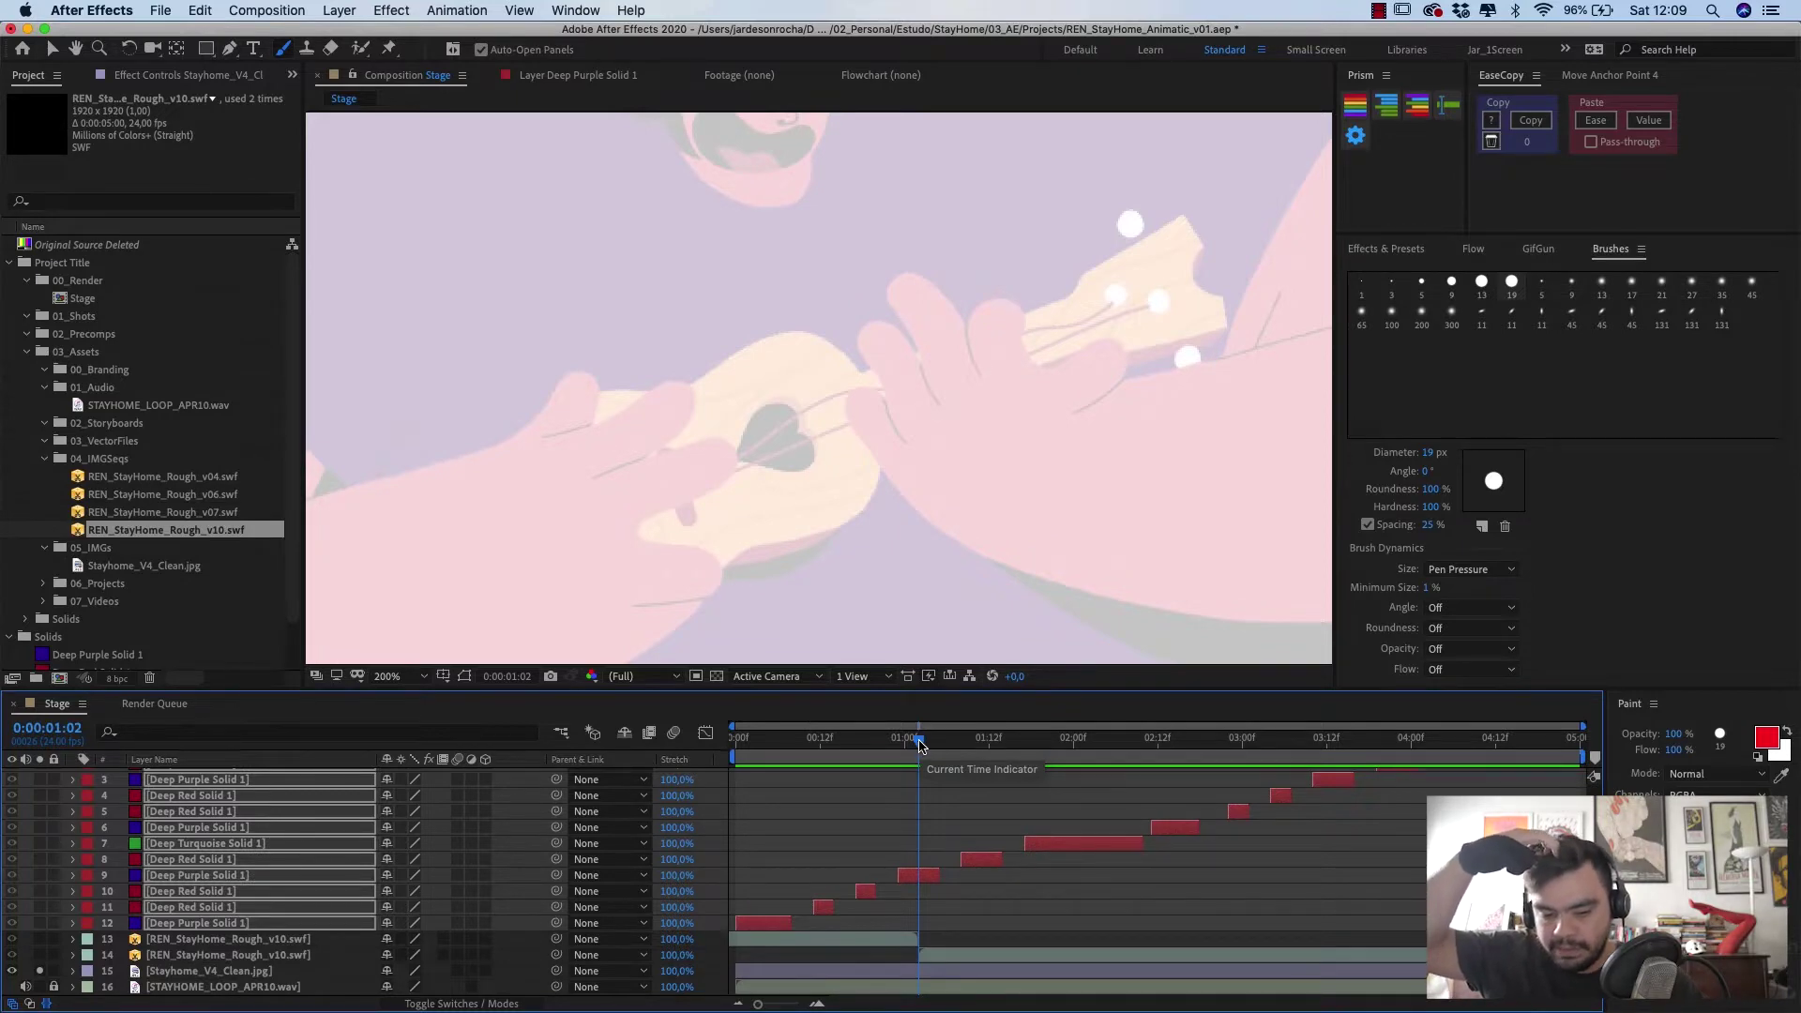
click(1002, 956)
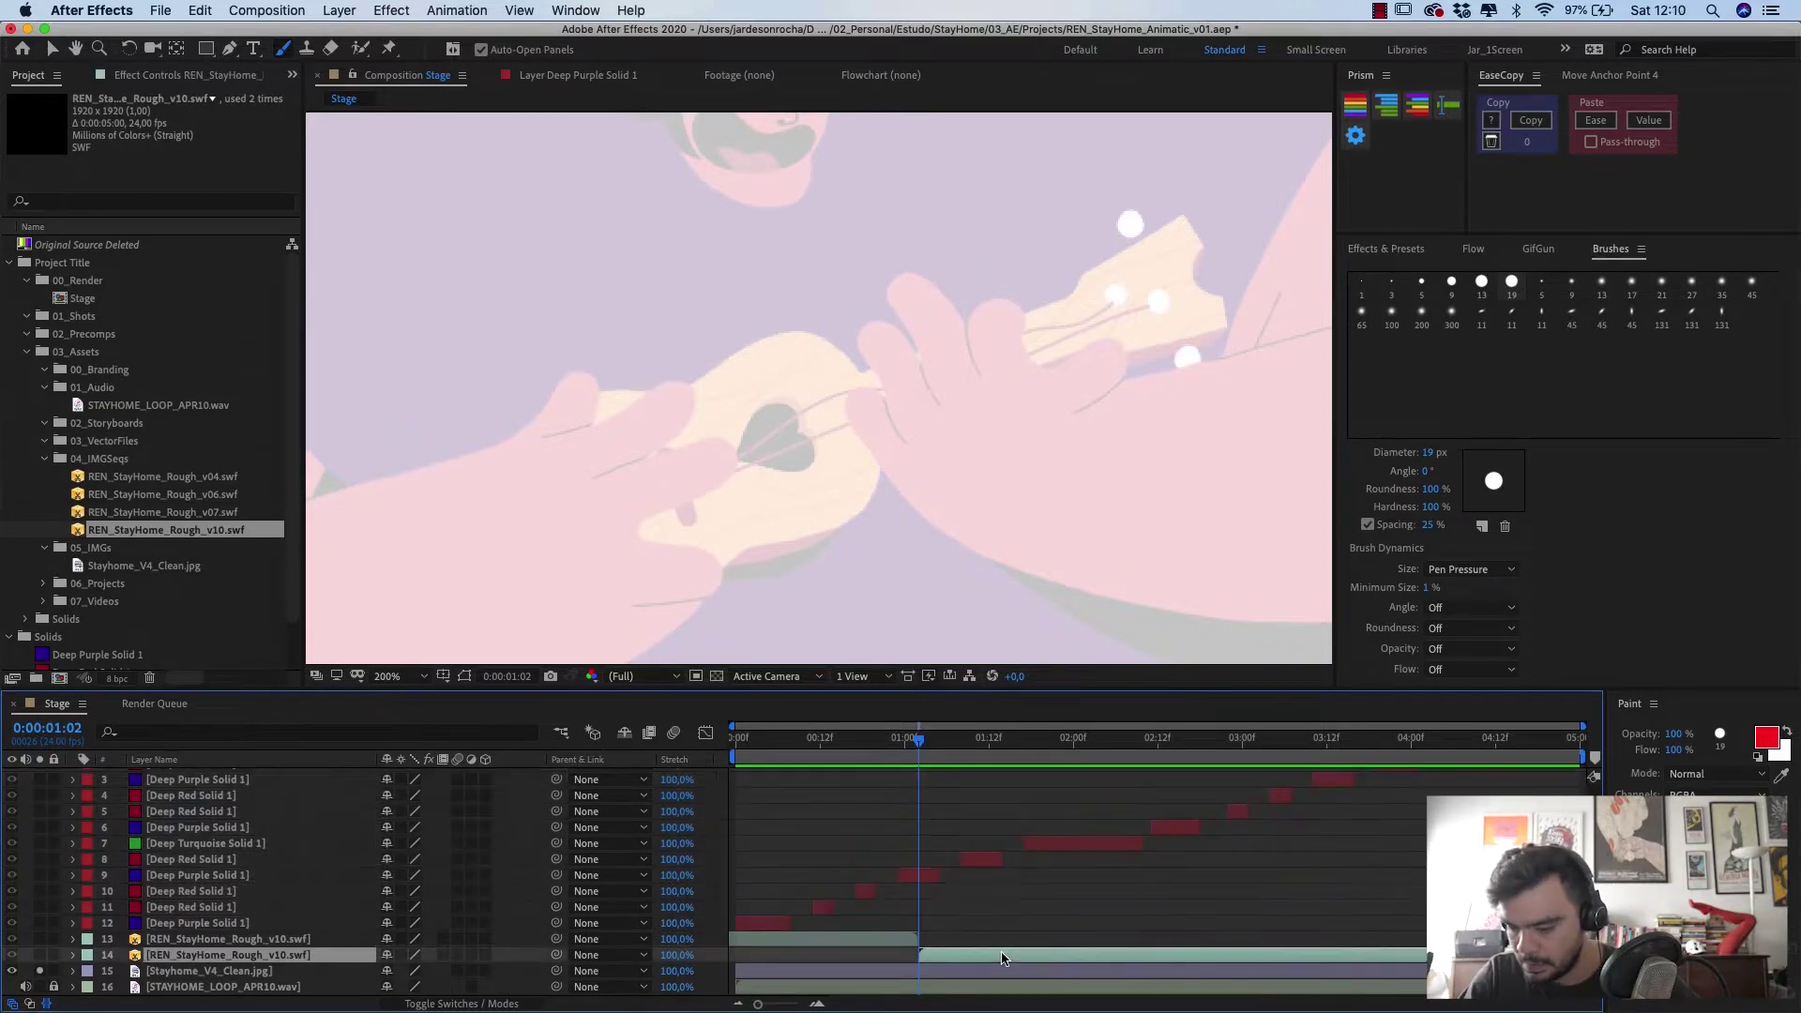
key(comma)
key(comma)
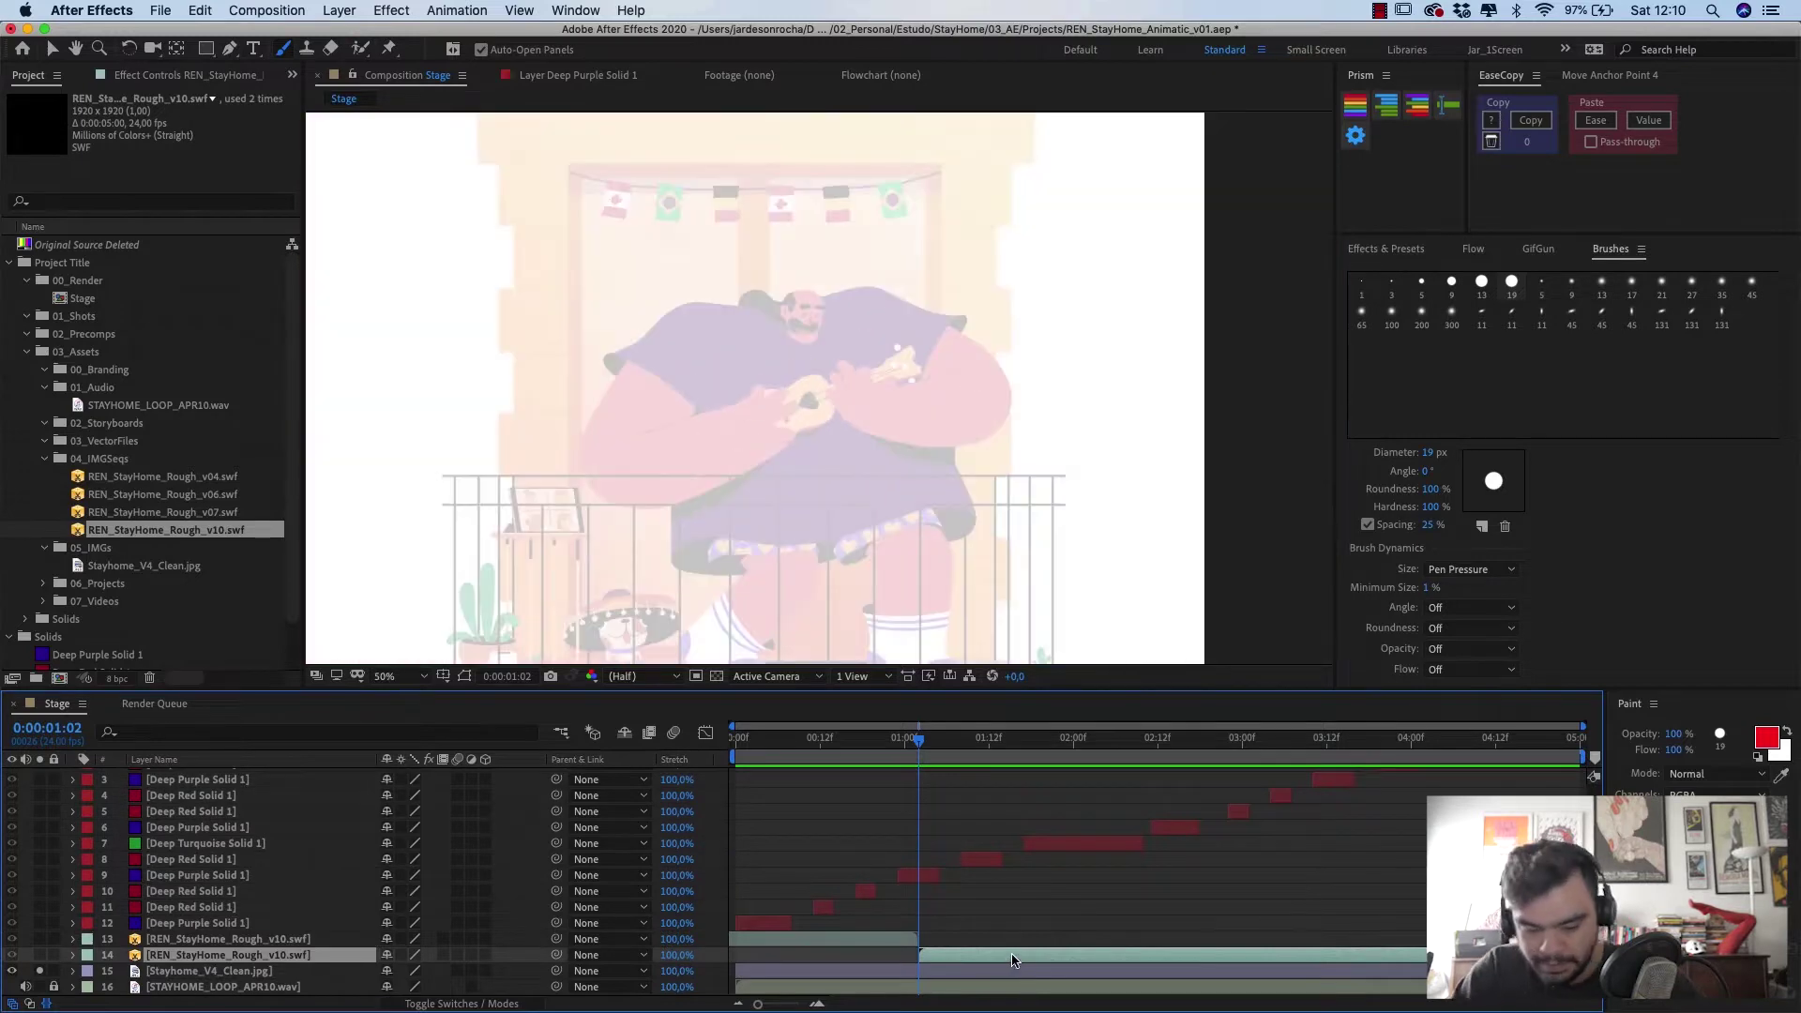
click(39, 957)
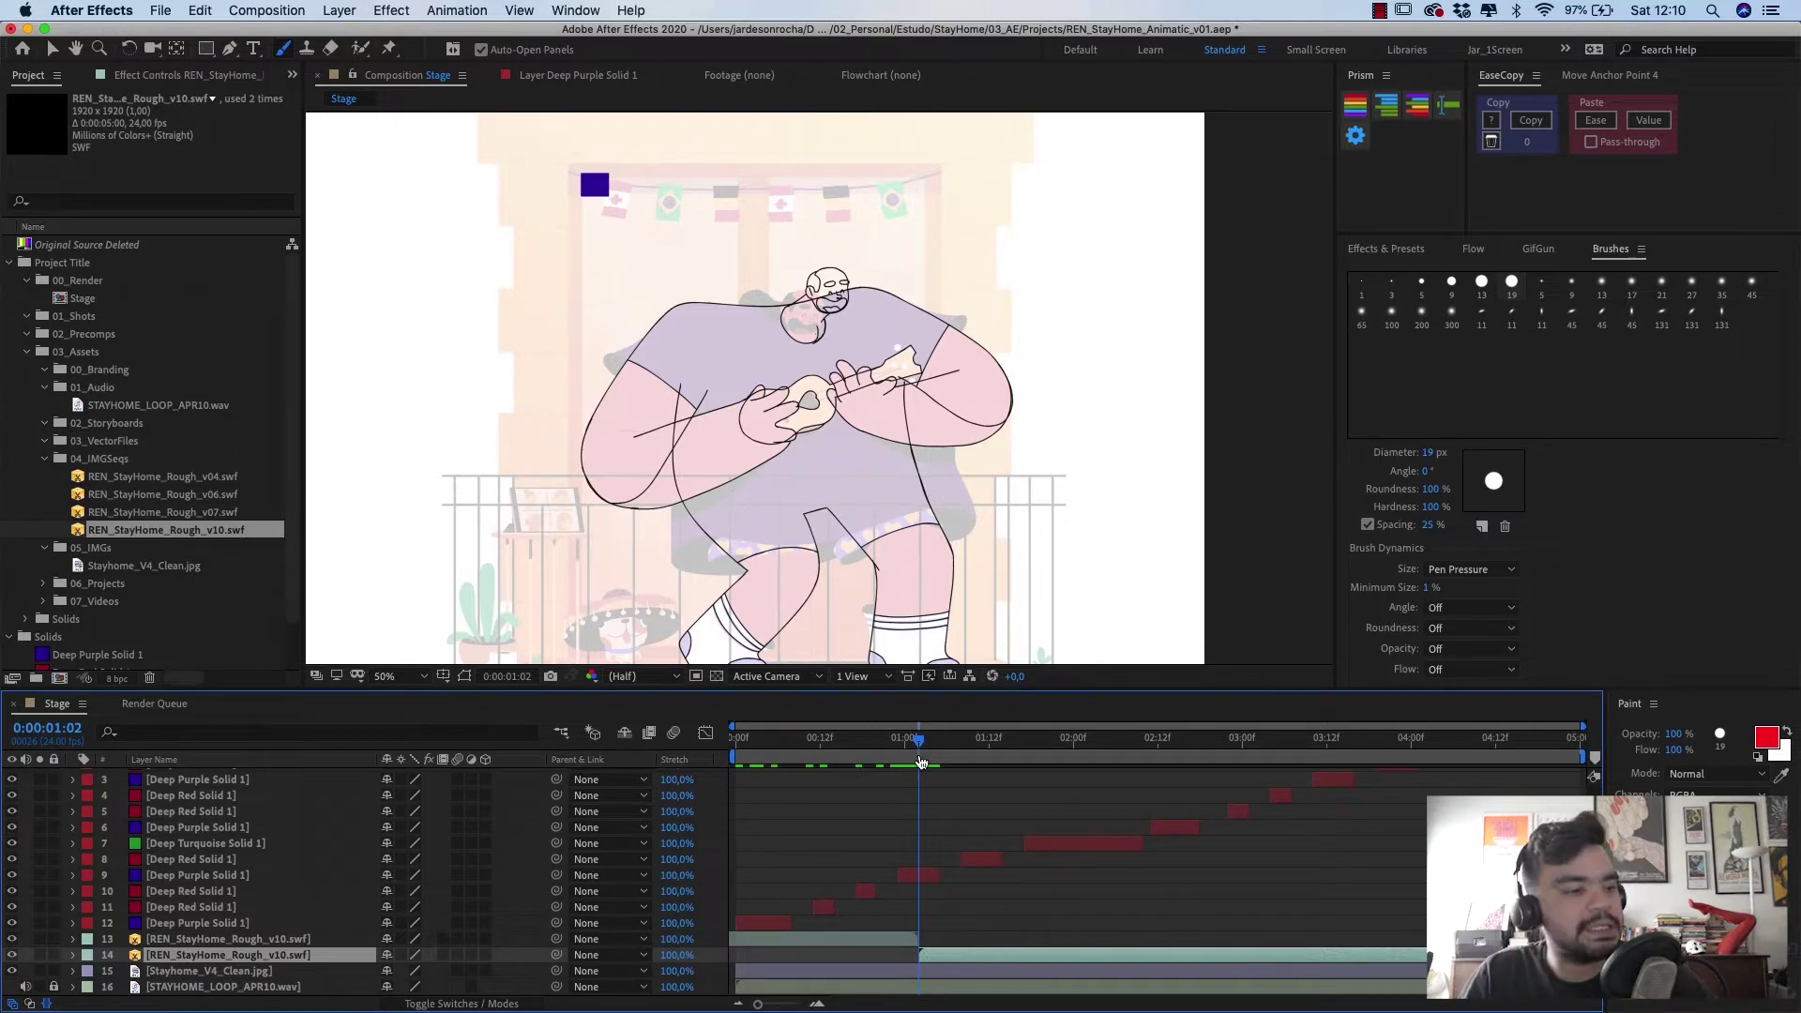
- Switch back to Animate and undo the recent timeline edits, including the shift of the Layer_5 keyframe to frame 26
key(super+Tab)
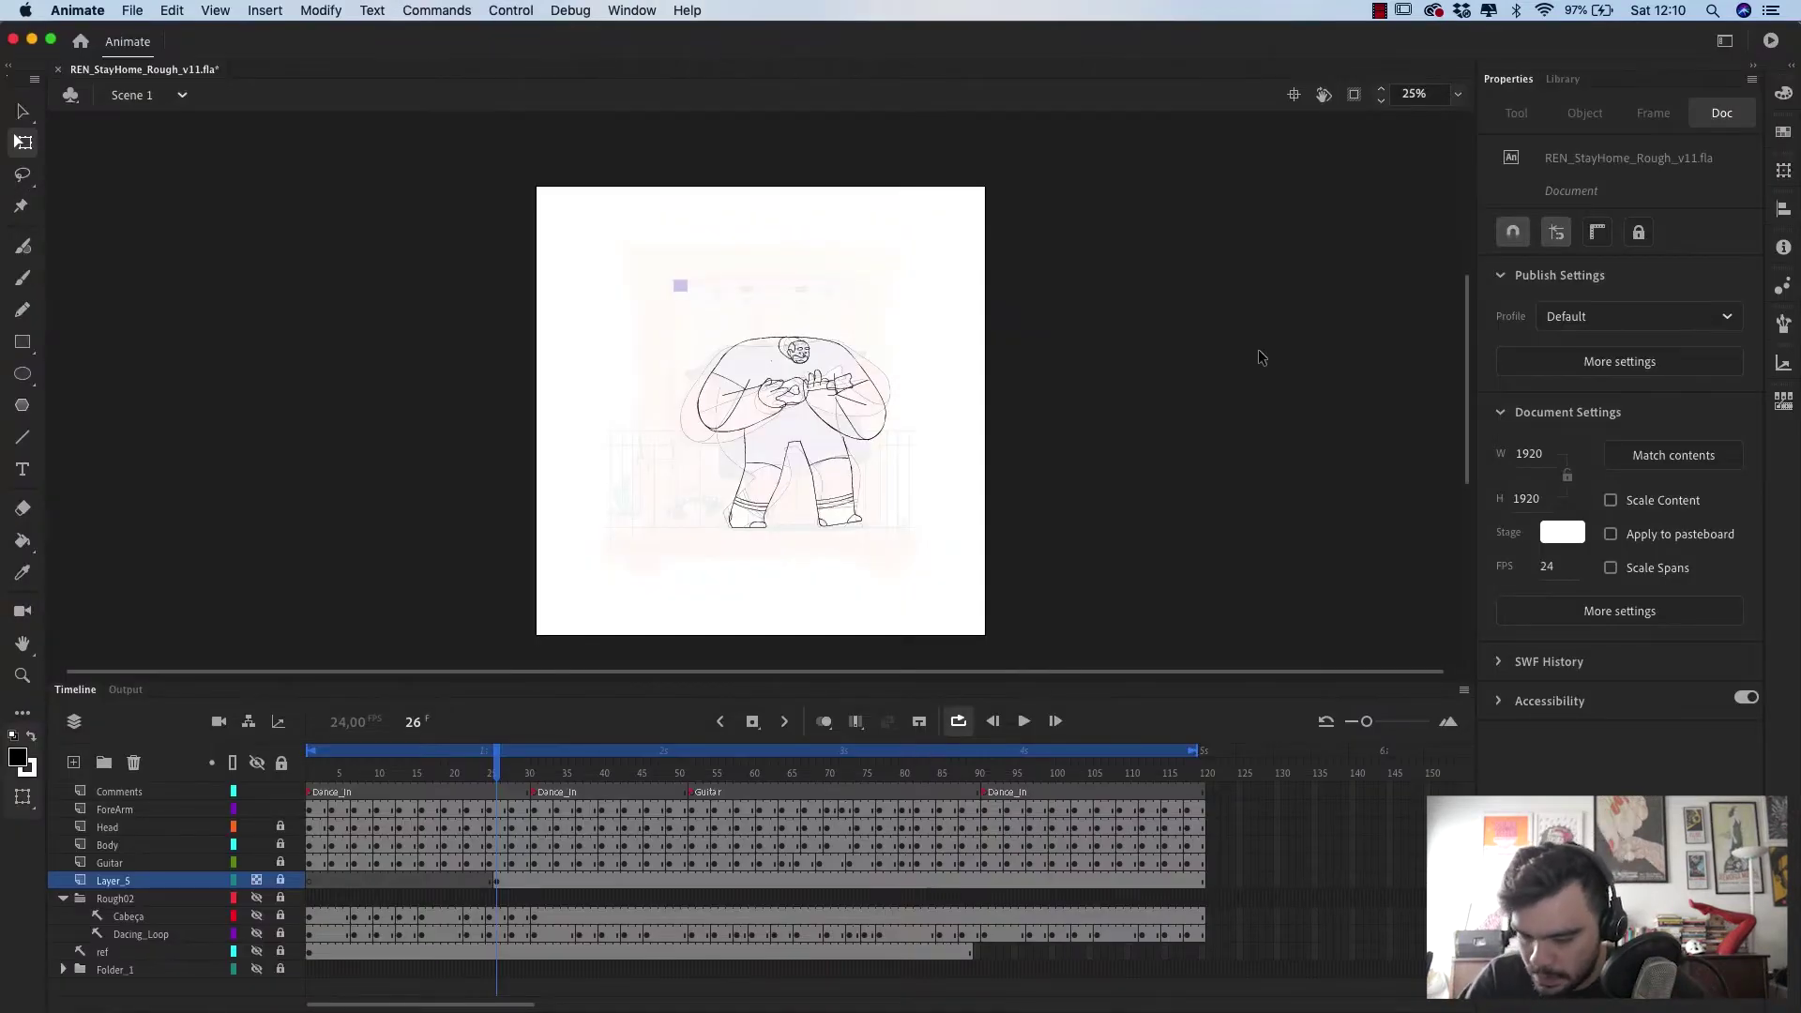
key(Return)
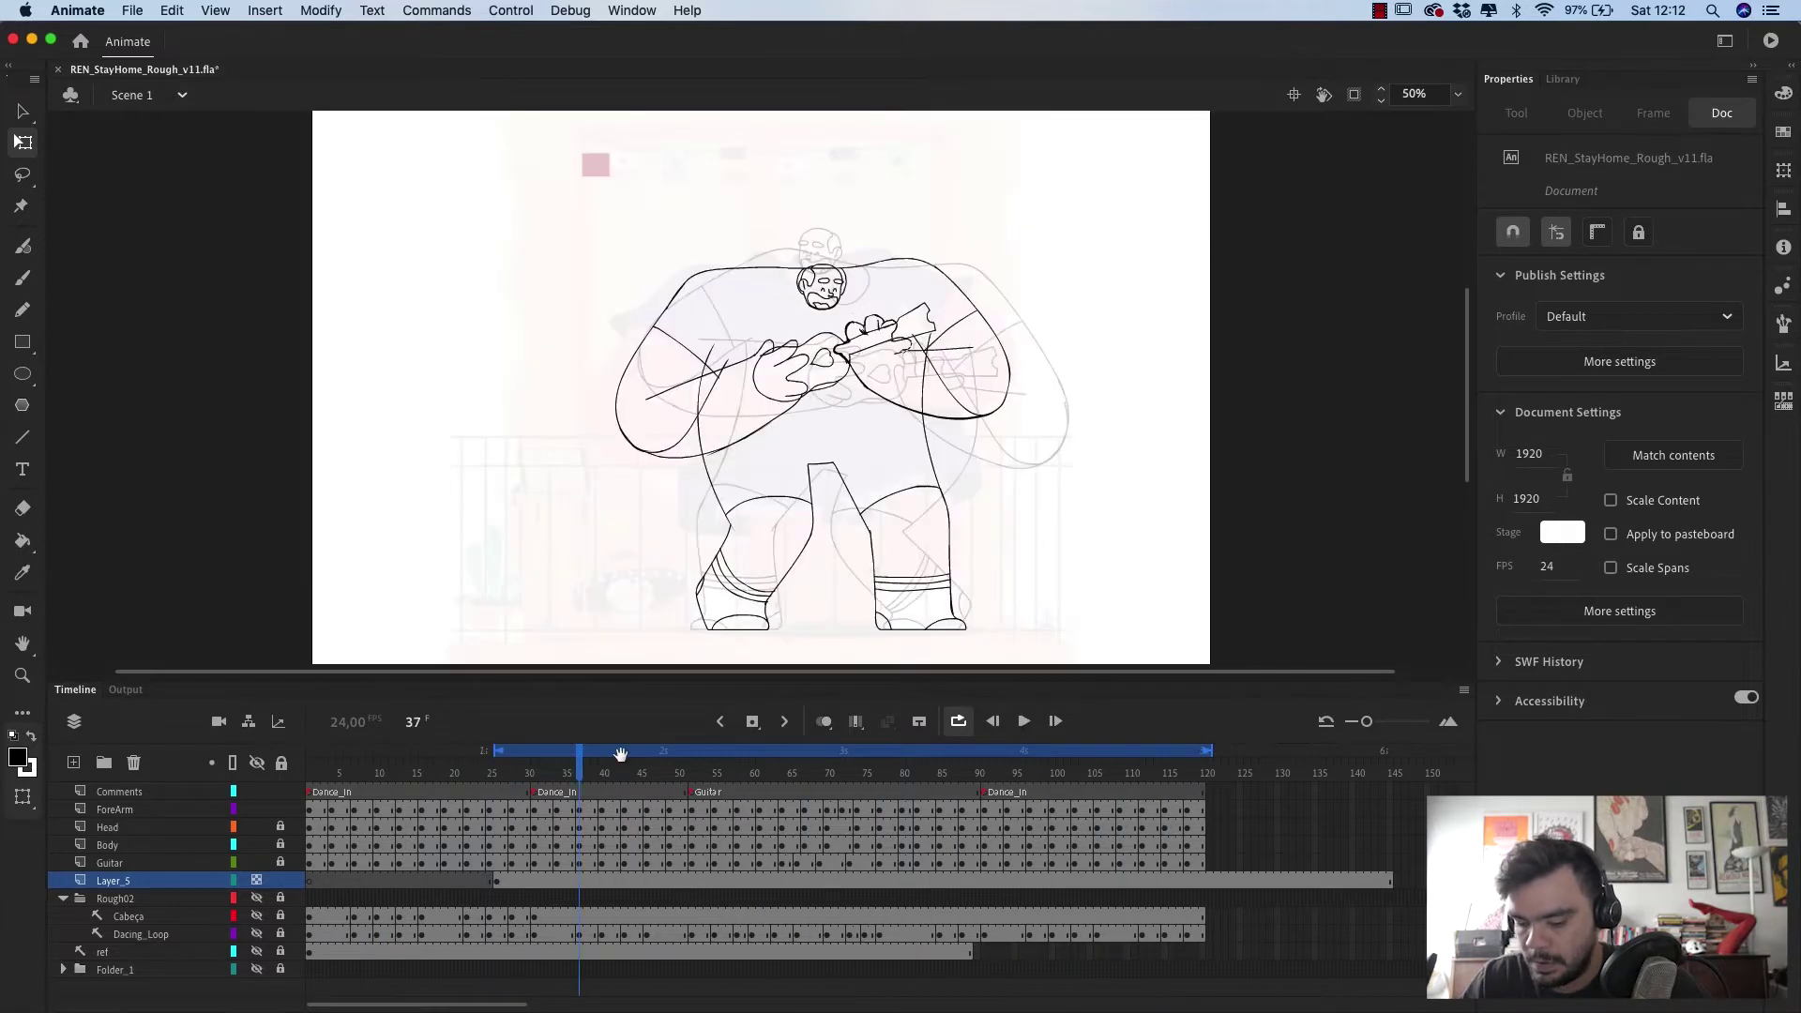
key(v)
key(super+z)
key(super+z)
key(super+z)
key(super+z)
key(super+z)
key(super+z)
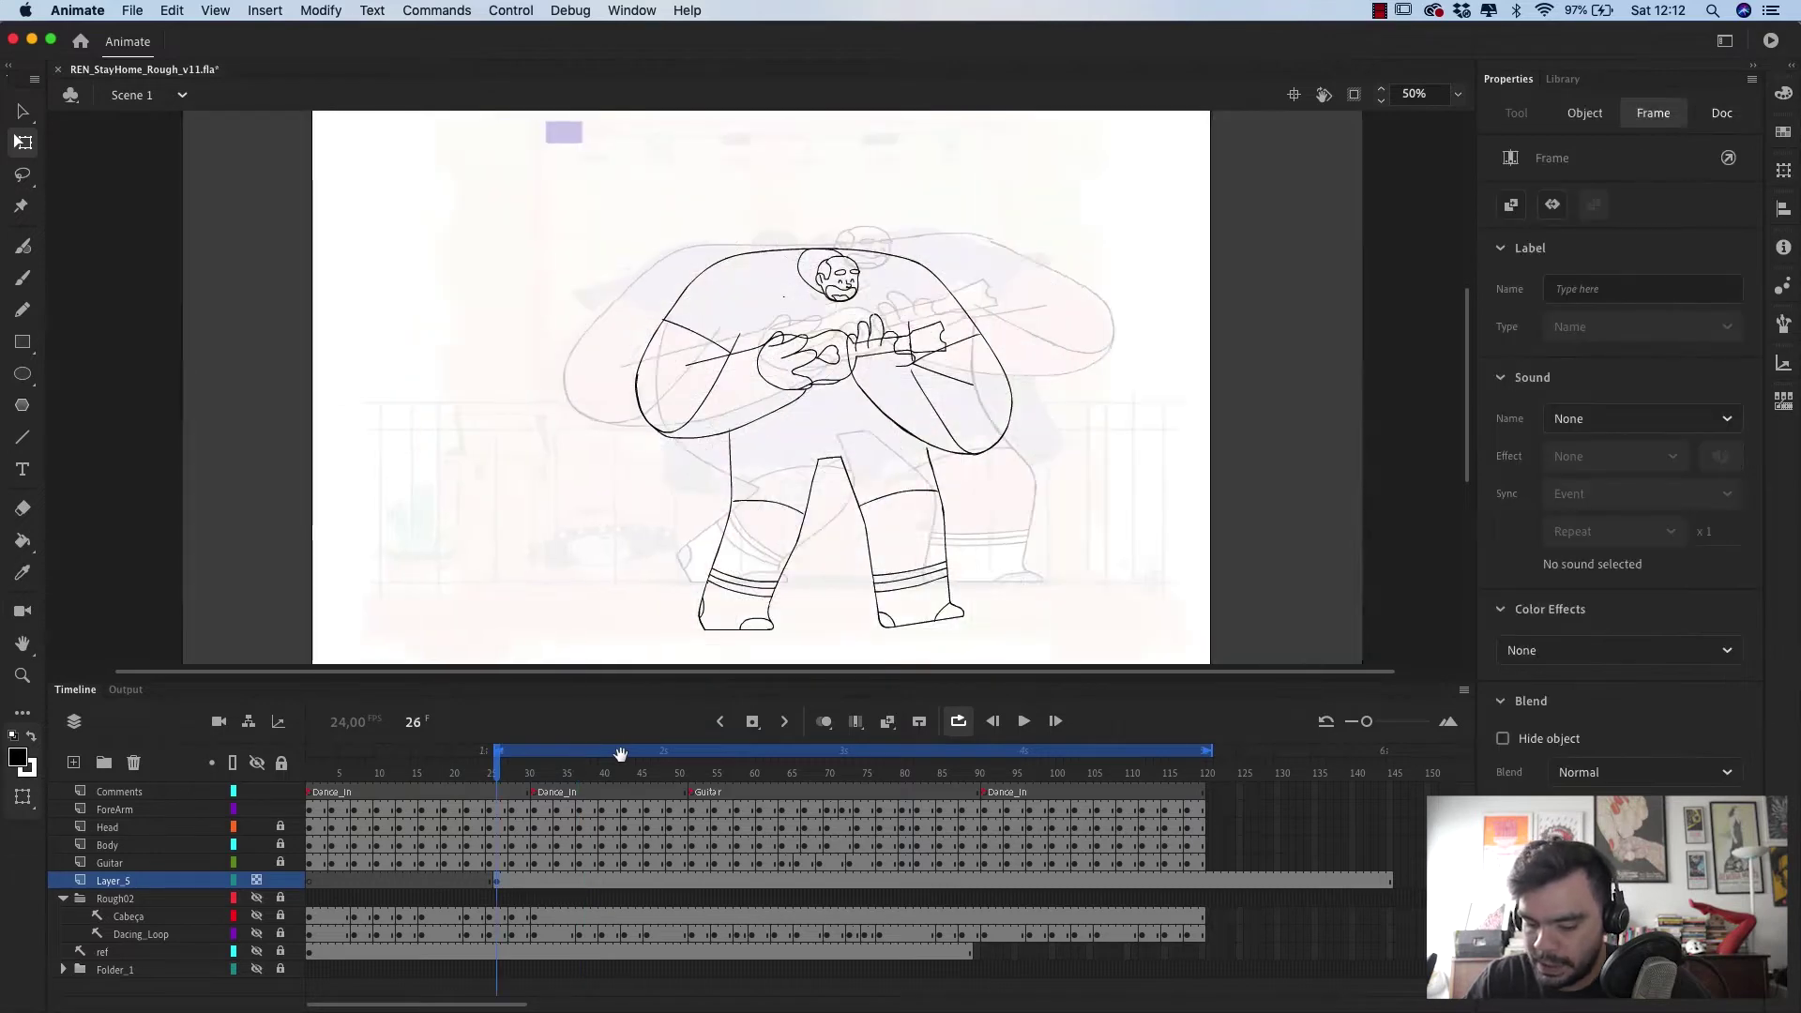
key(super+z)
key(super+z)
key(super+z)
key(super+z)
key(super+z)
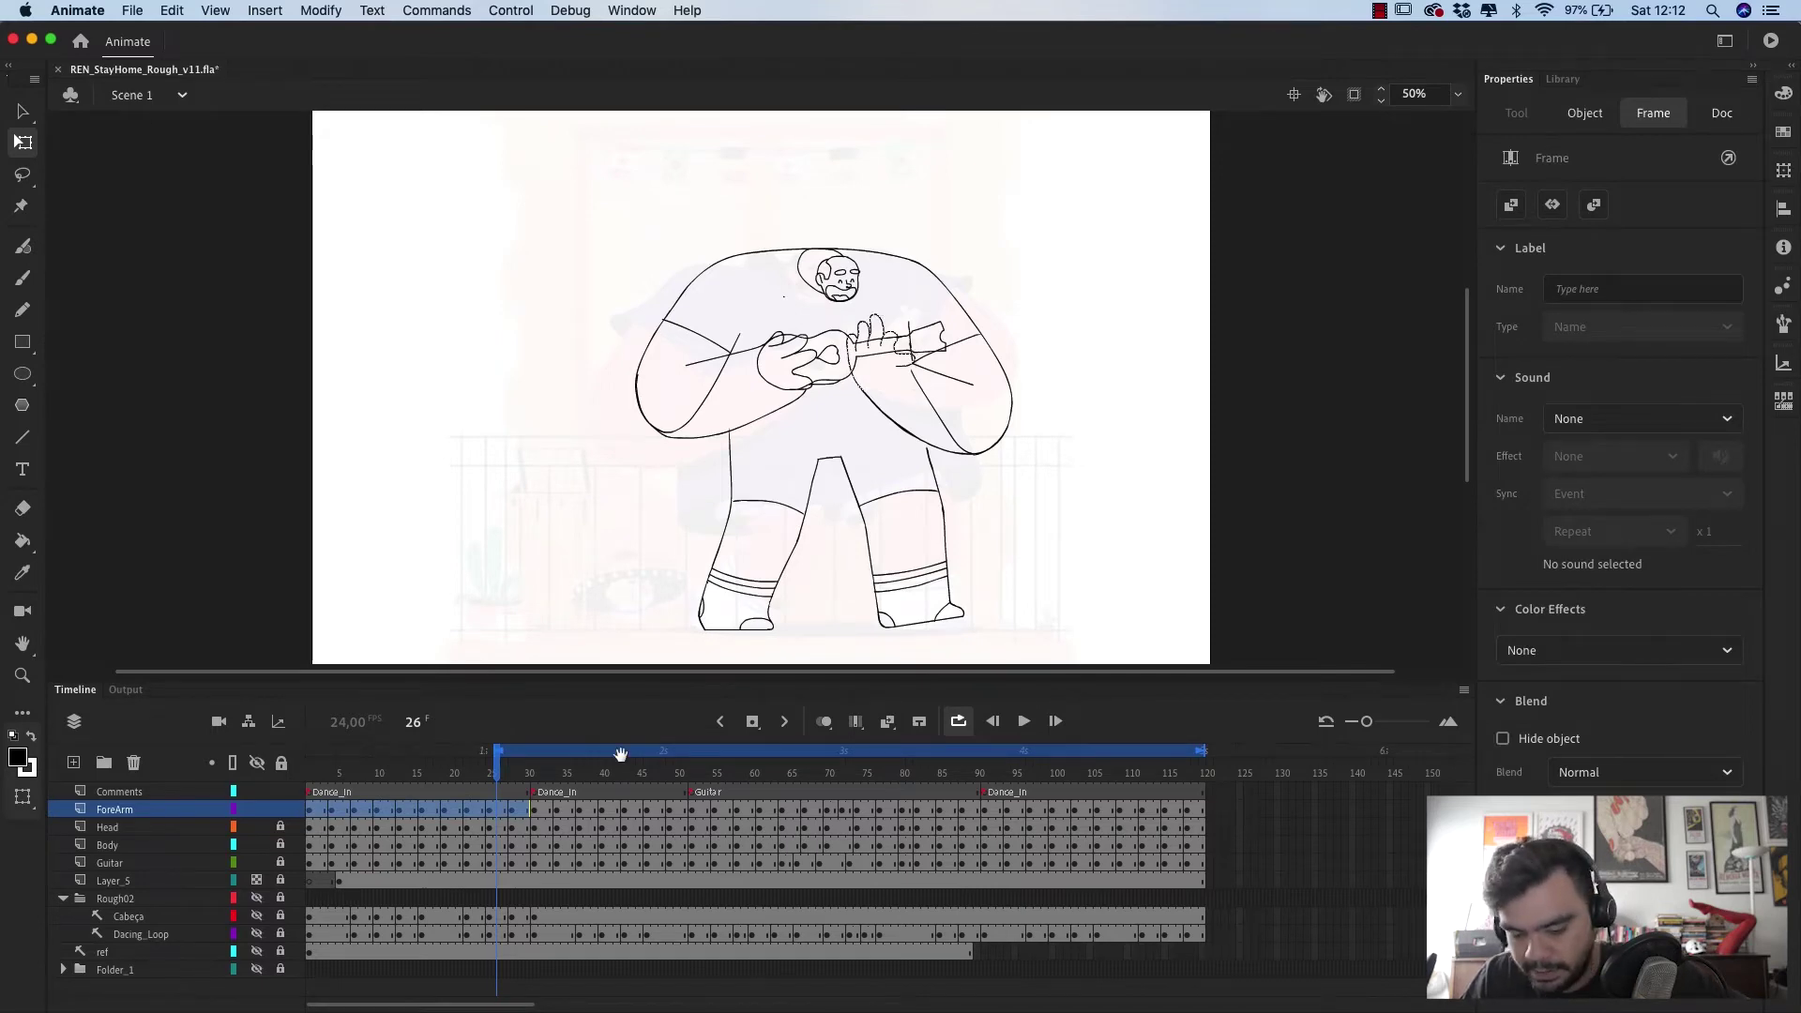
key(super+z)
key(super+z)
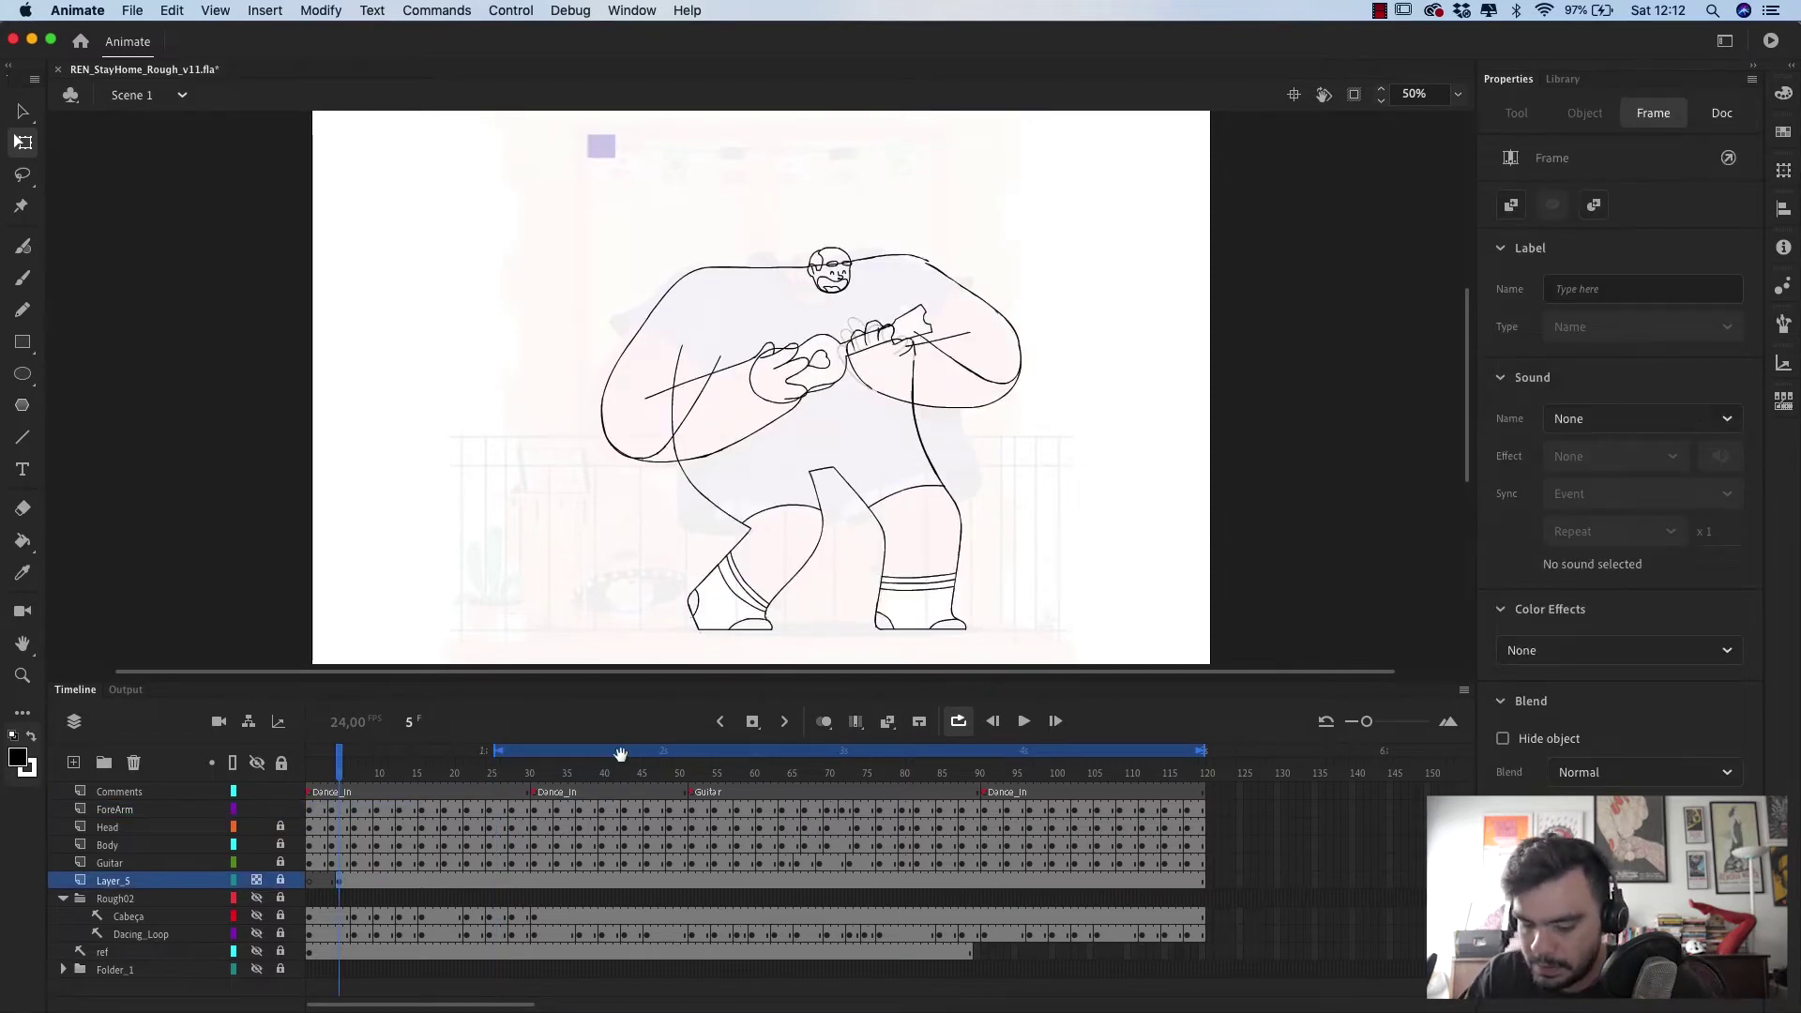
- Select frames 1 to 30 on the ForeArm layer and copy them
drag(641, 772, 535, 771)
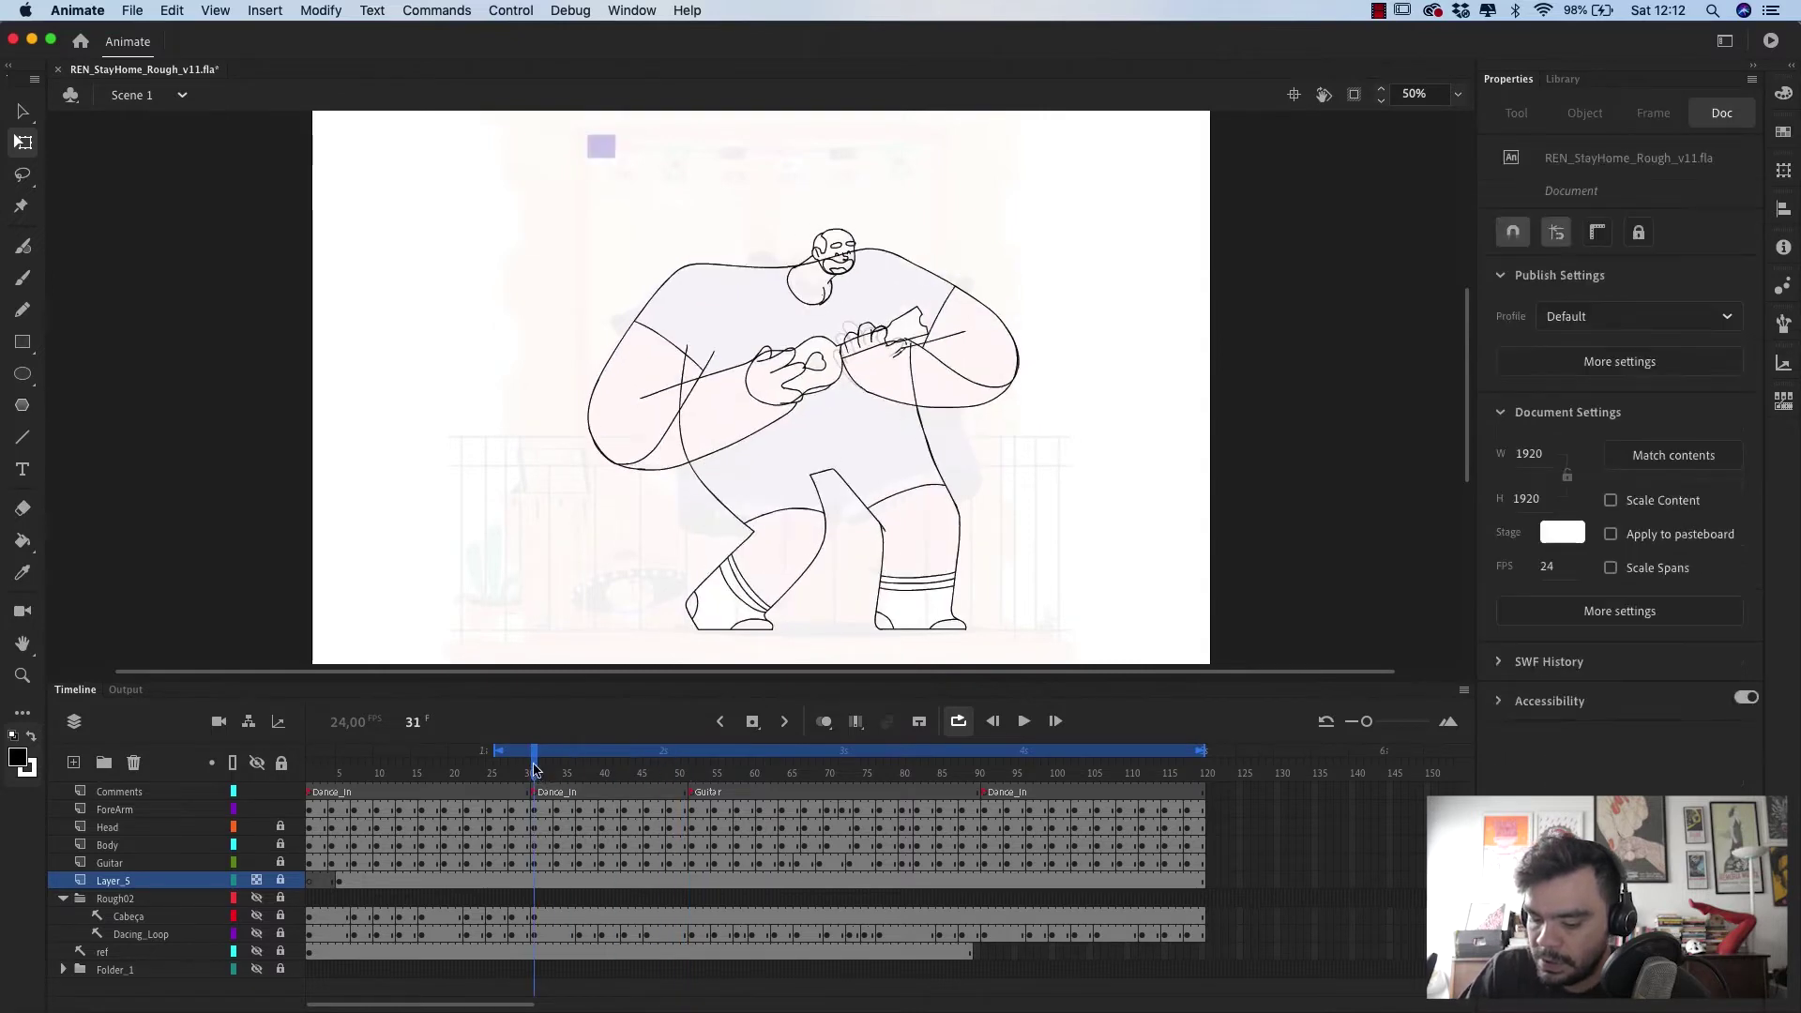
click(527, 812)
right_click(313, 812)
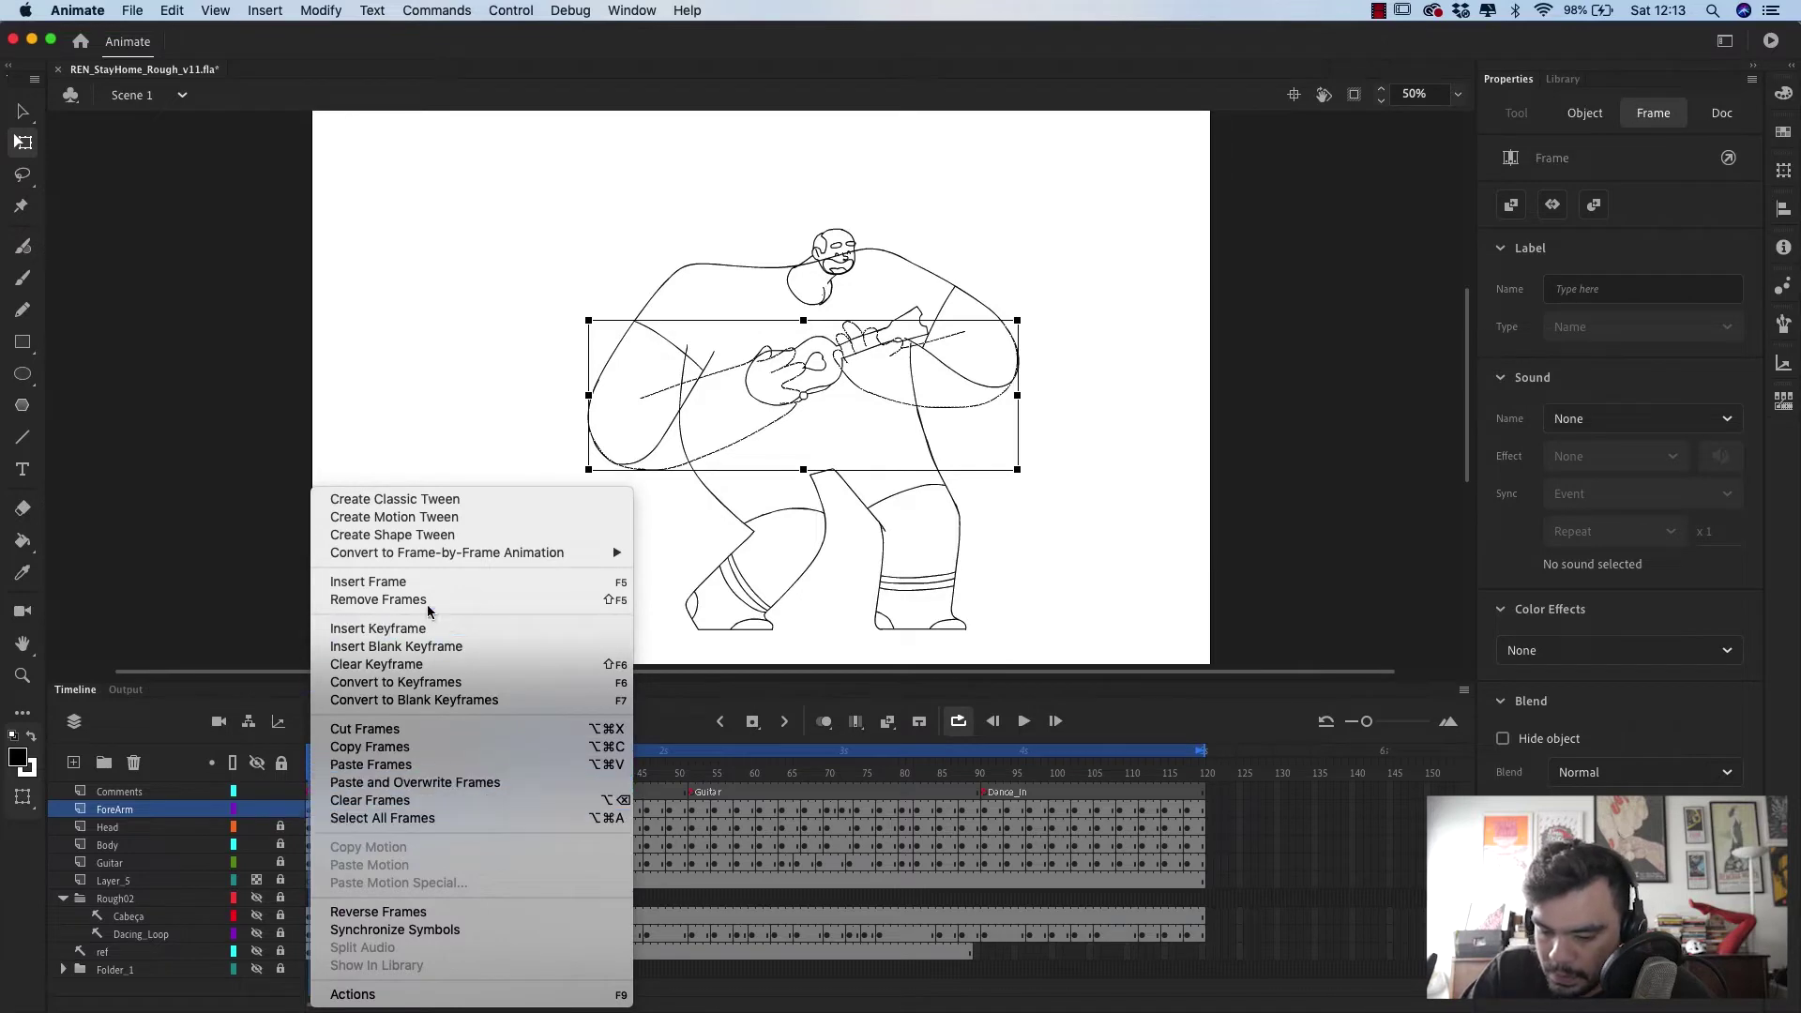
click(370, 747)
- Overwrite frames 91 to 120 on the ForeArm layer with the copied frames
click(989, 800)
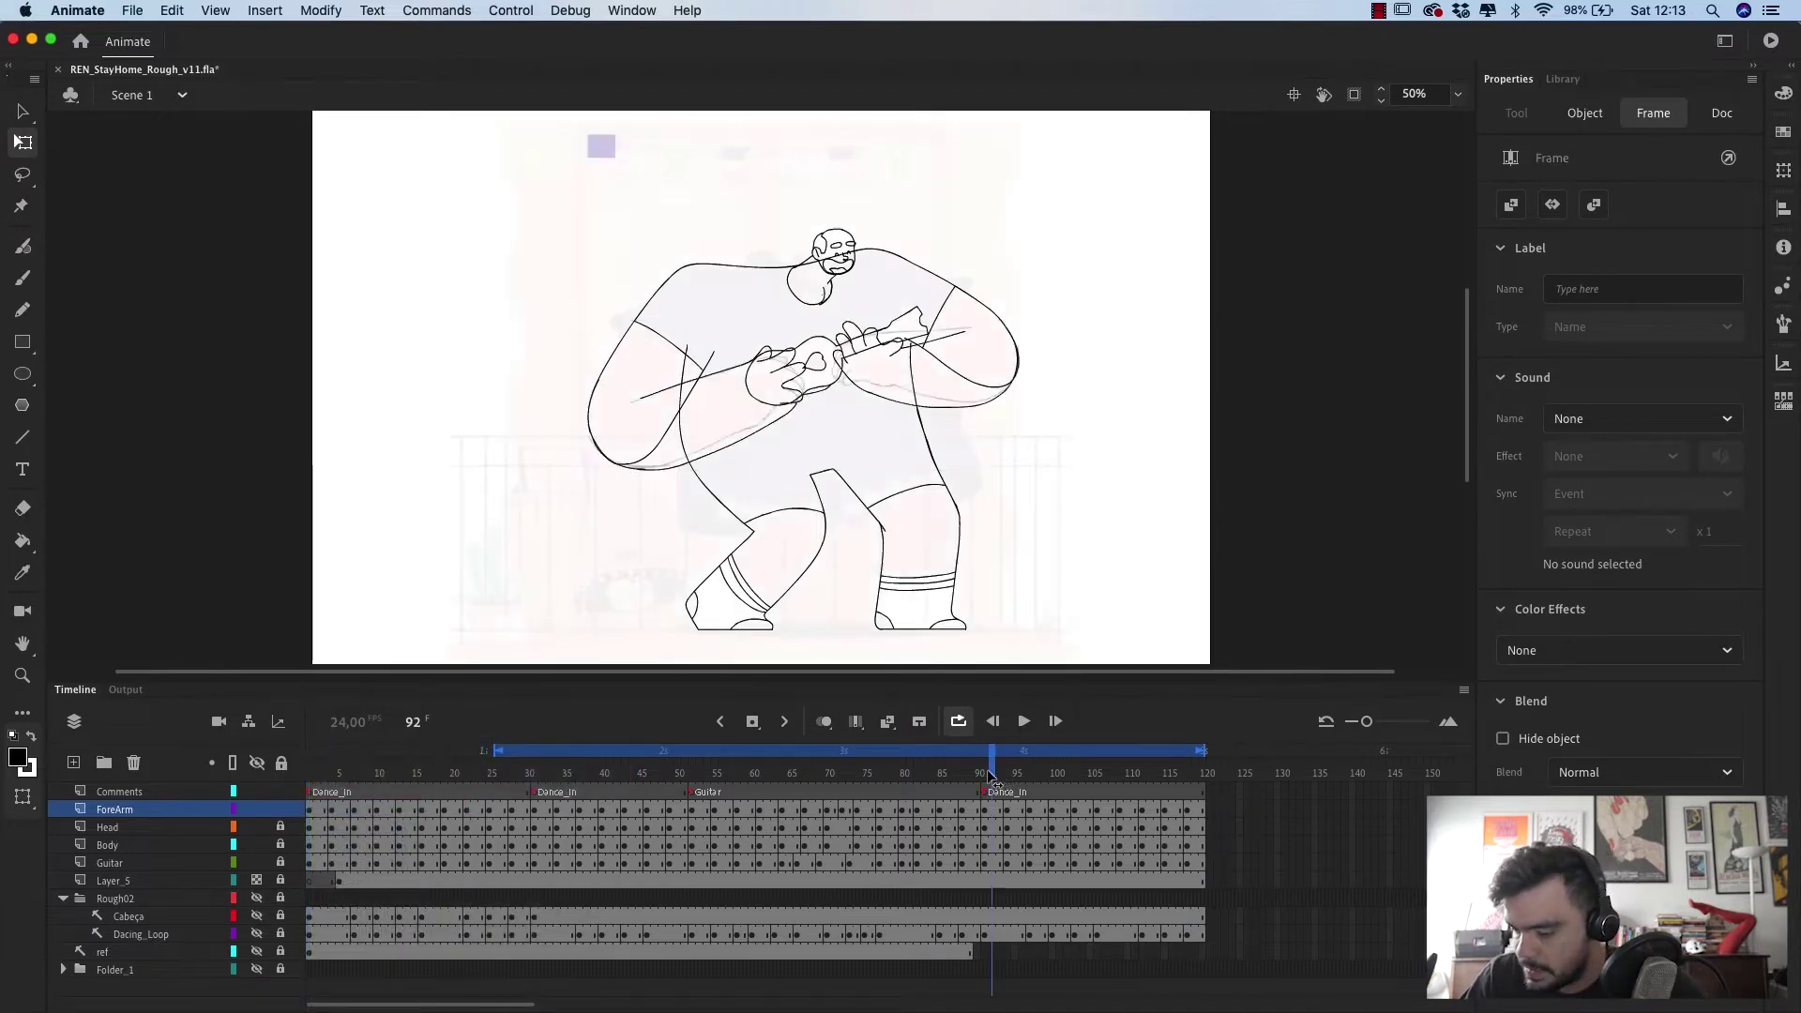
shift+click(1228, 818)
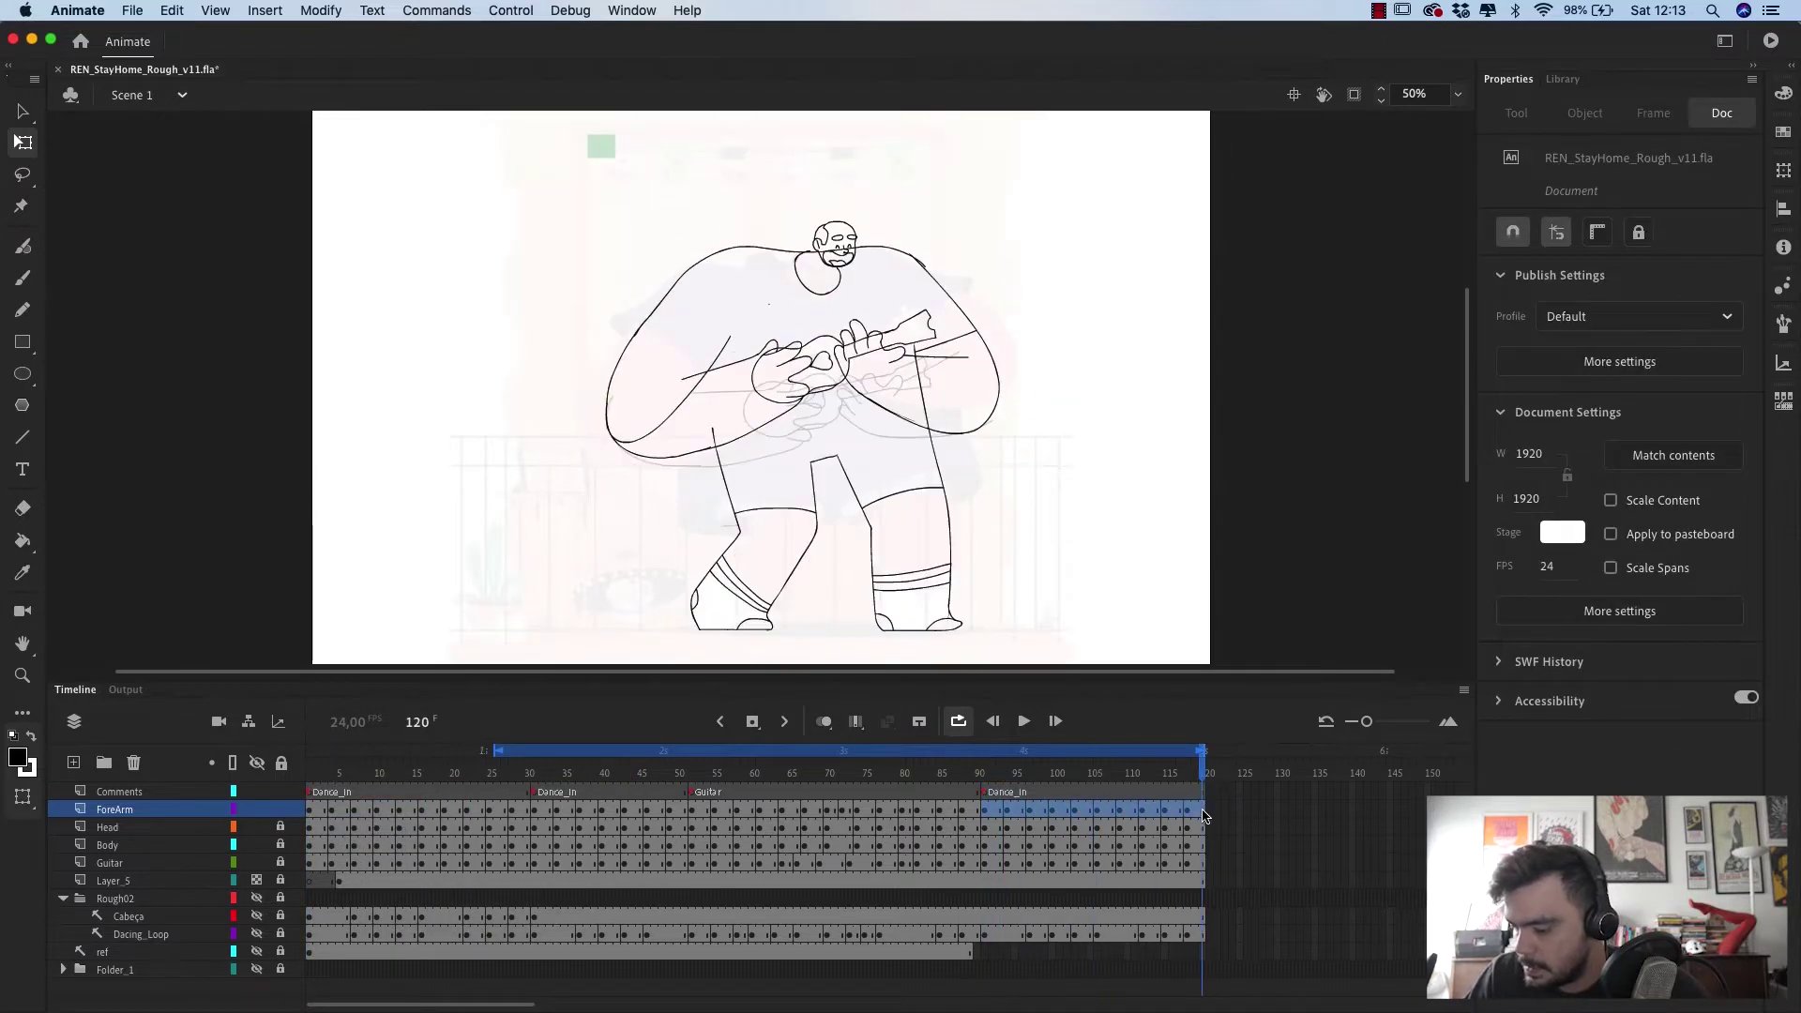
click(1001, 809)
right_click(986, 813)
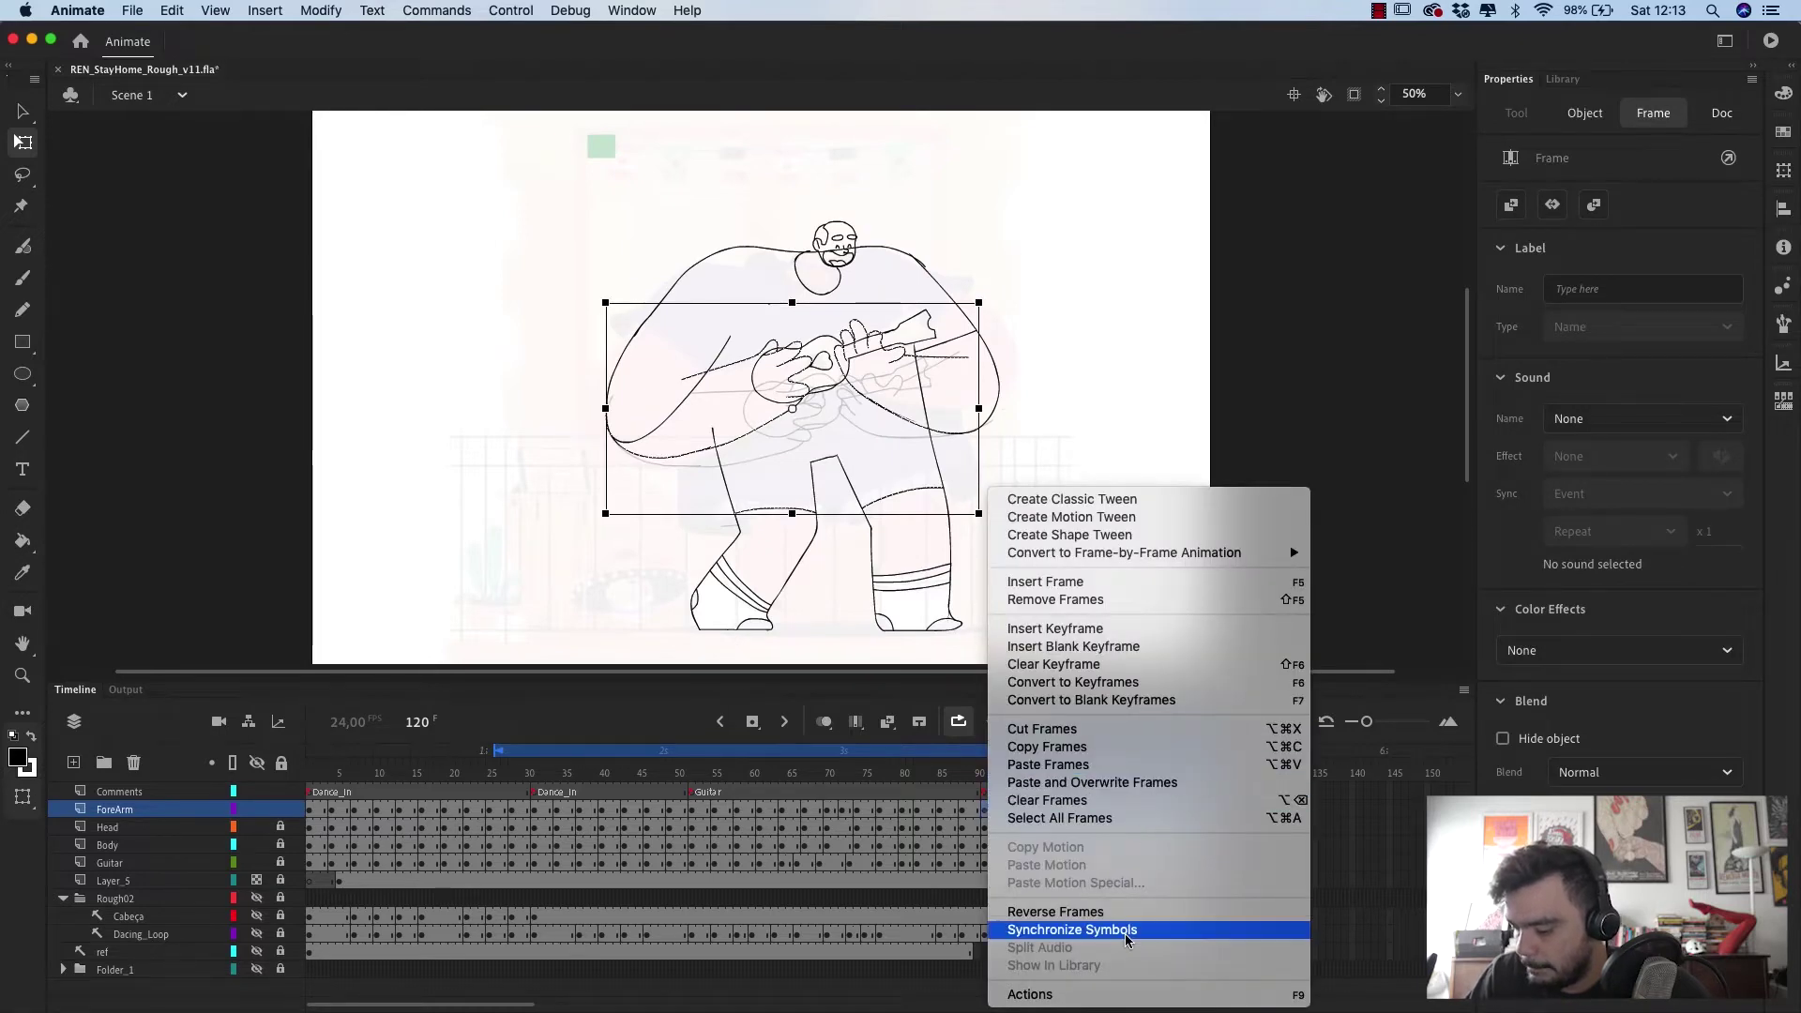
click(1107, 782)
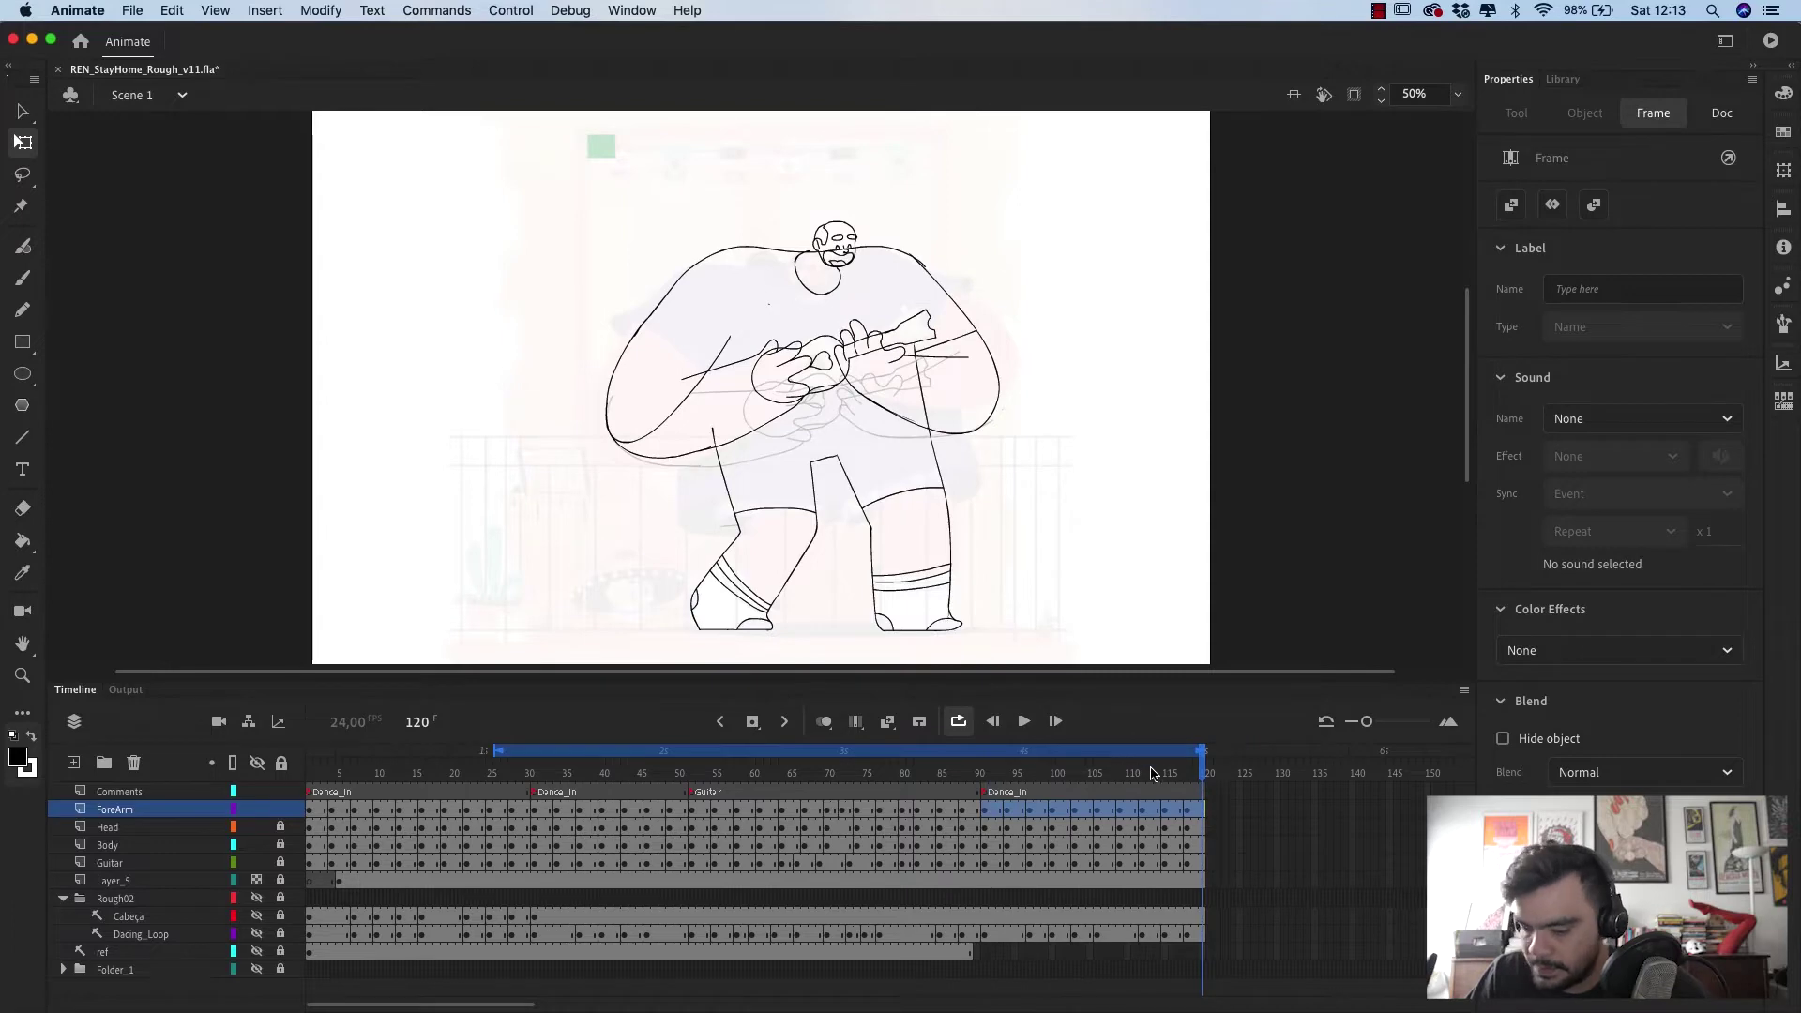
- Play back the animation to check the pasted dance section, then test the movie to output the updated SWF
drag(1153, 773, 753, 762)
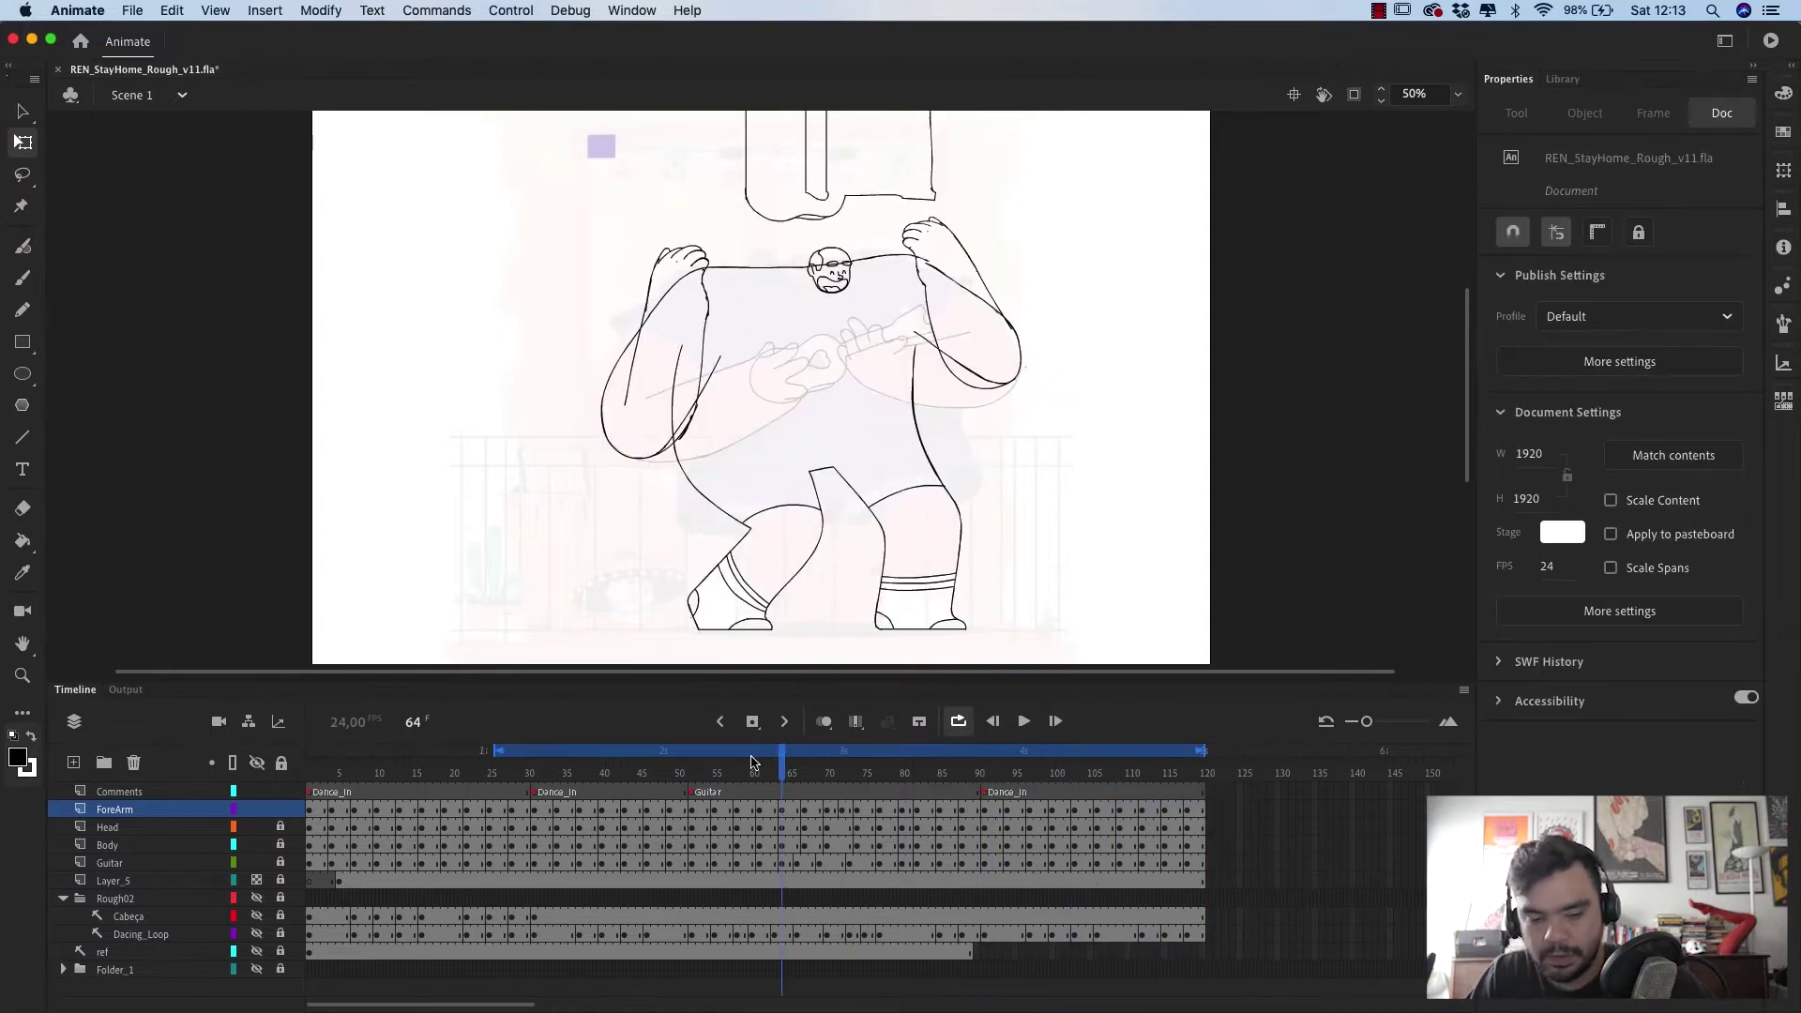
key(Return)
key(super+minus)
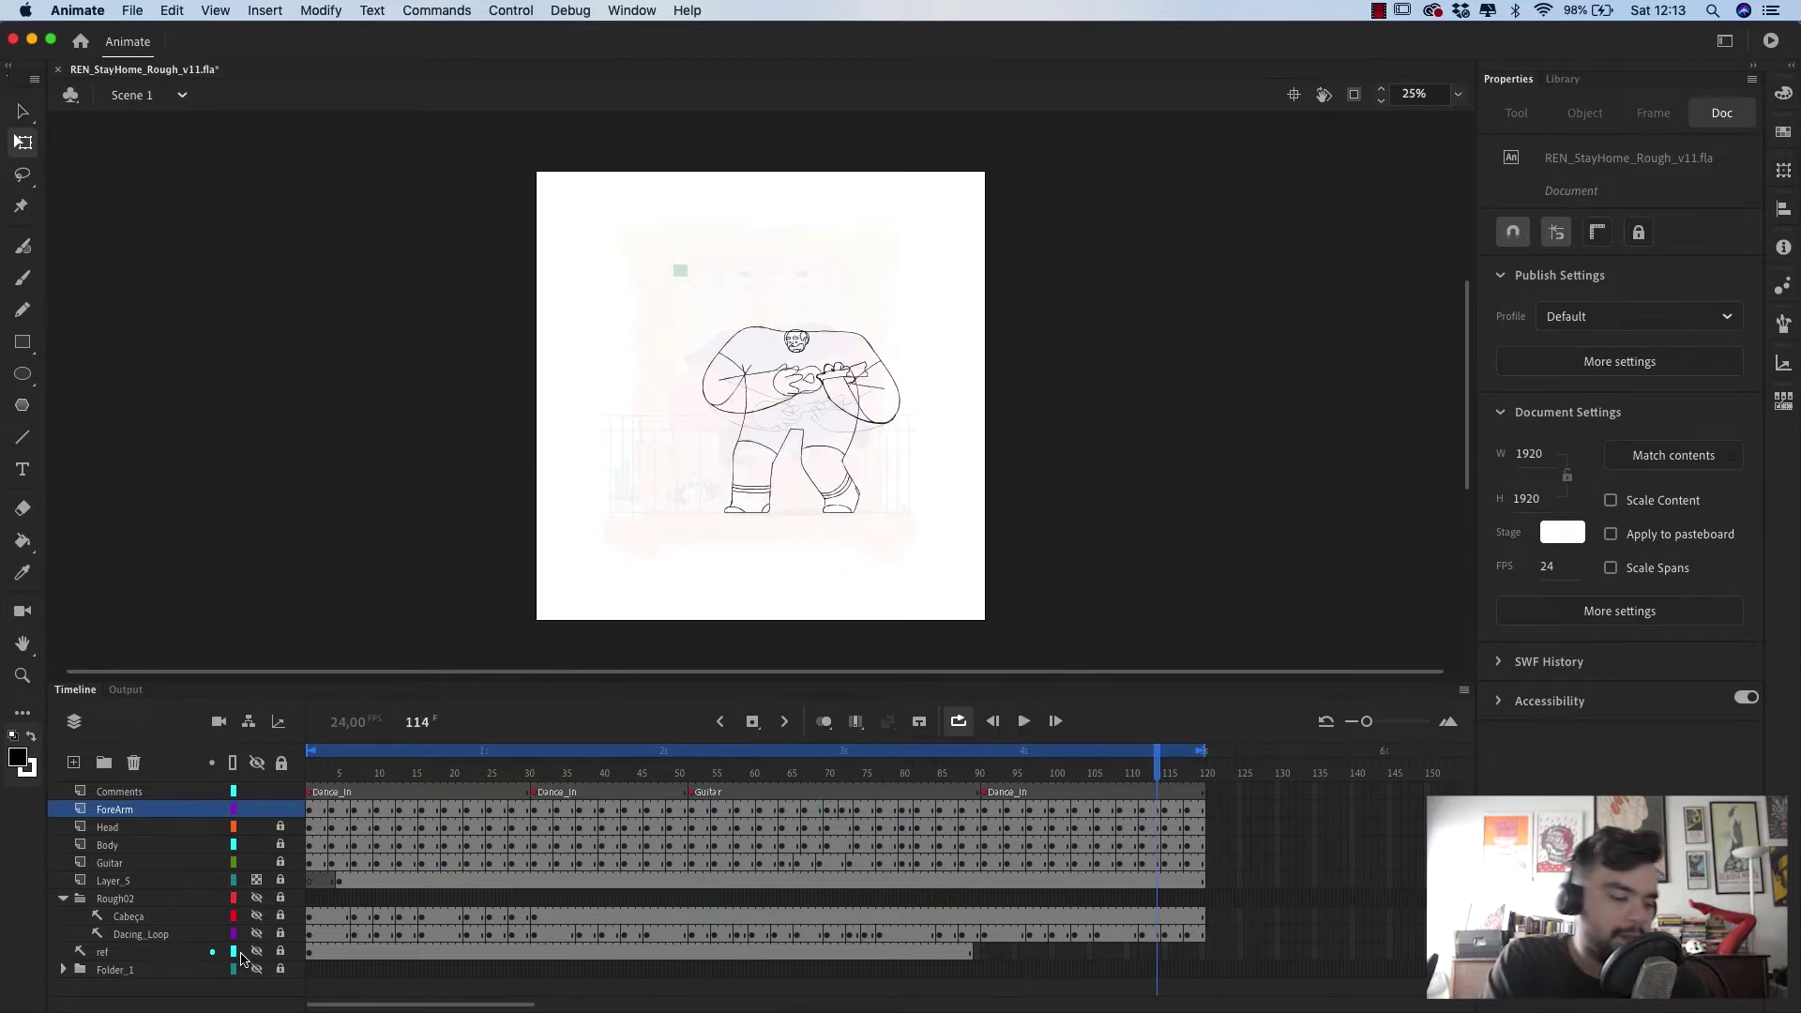
key(super+Return)
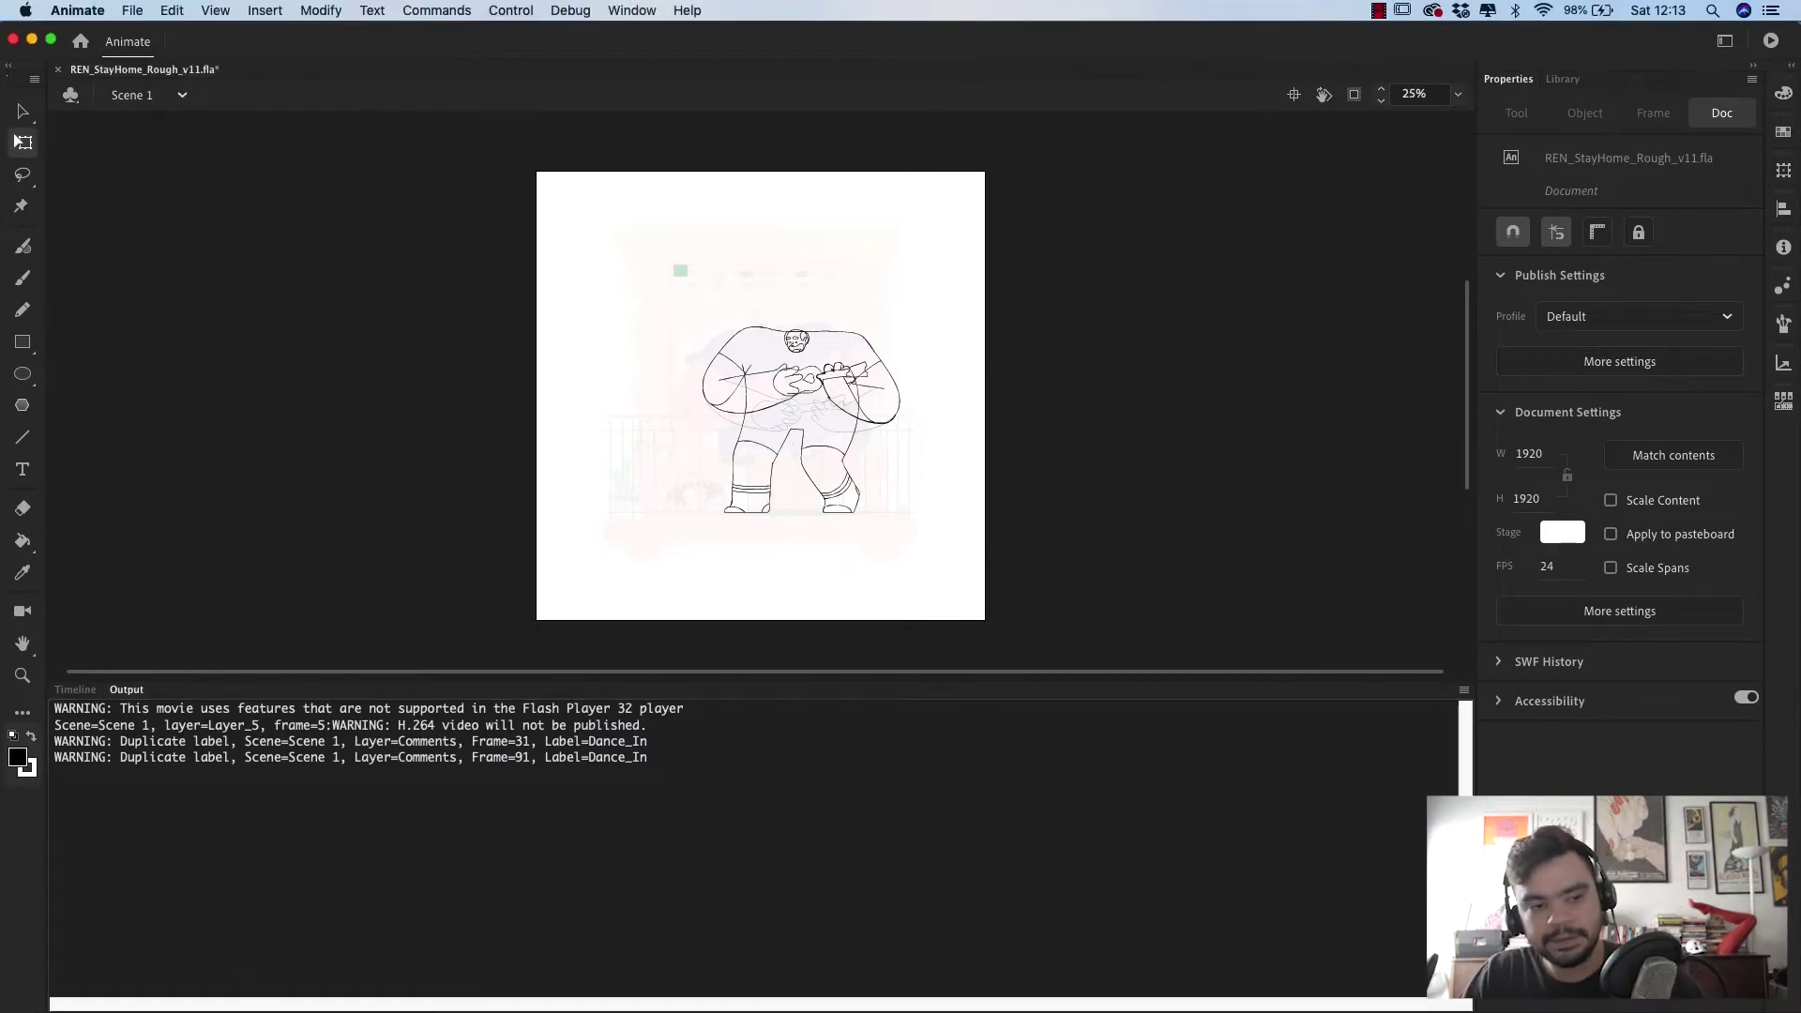
- Switch to After Effects, replace both rough layers' footage with REN_StayHome_Rough_v11.swf in 04_IMGSeqs and preview the Stage composition
key(super+Tab)
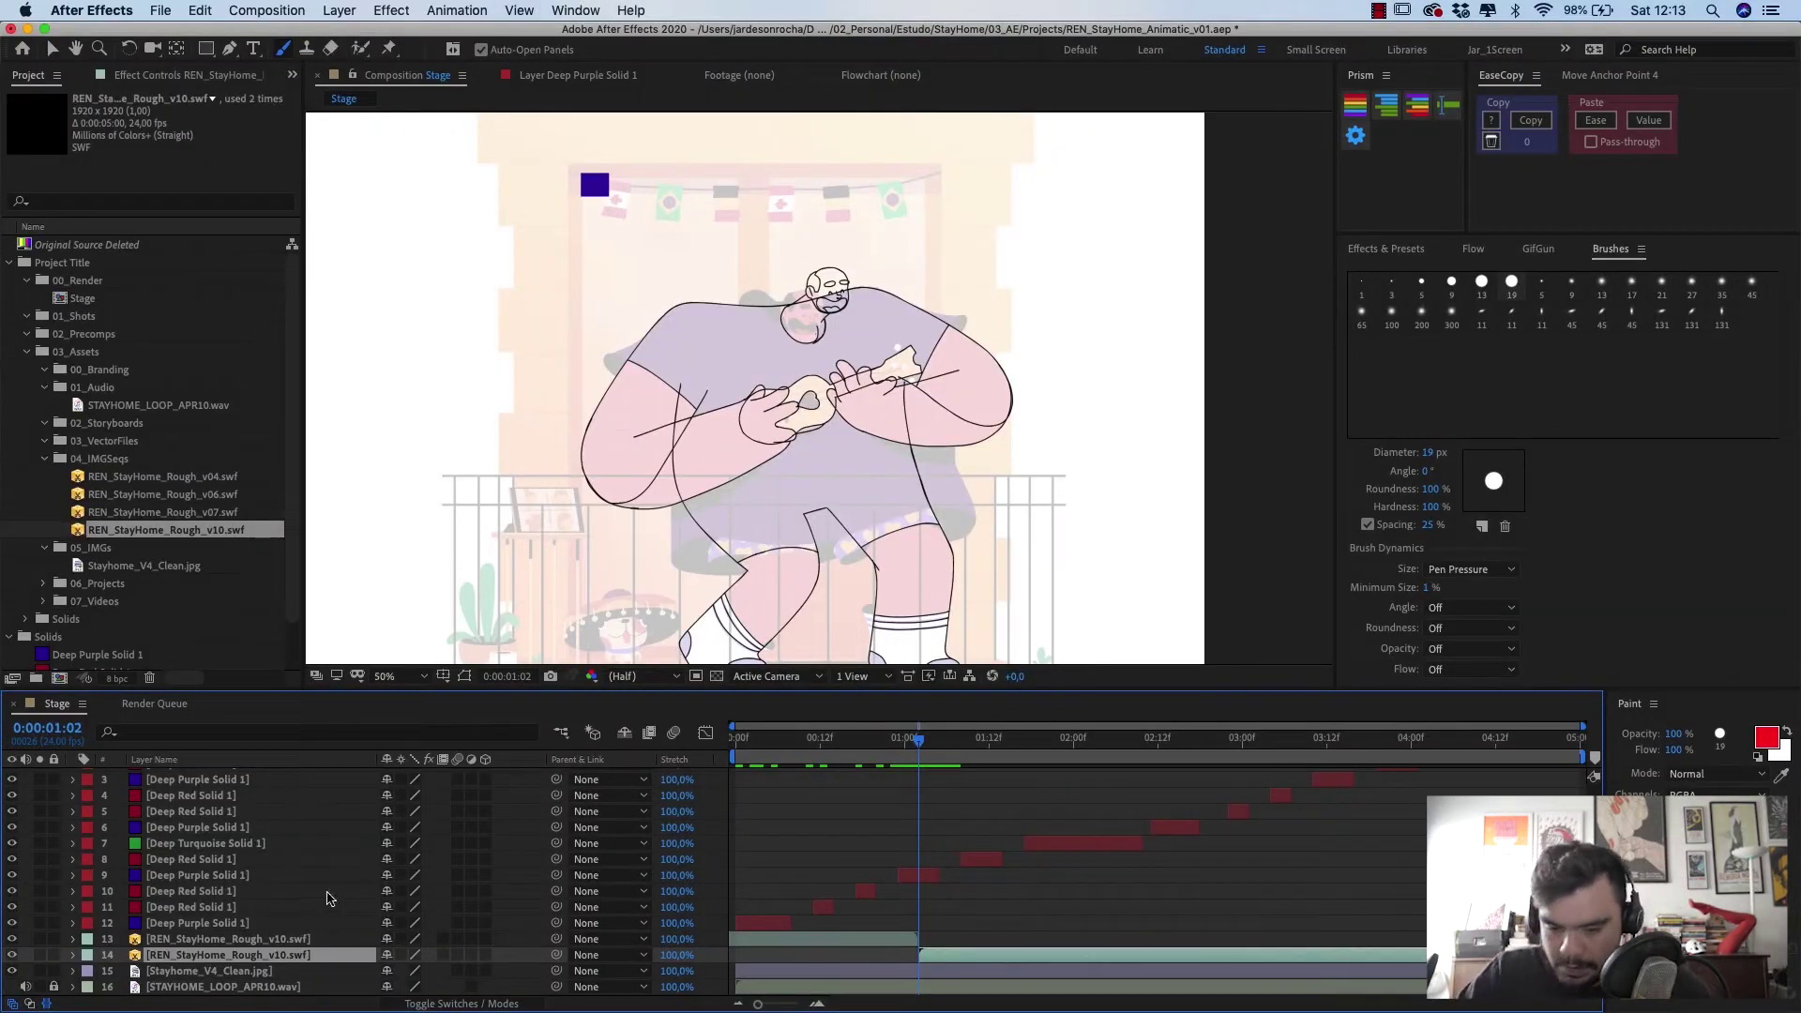
click(136, 458)
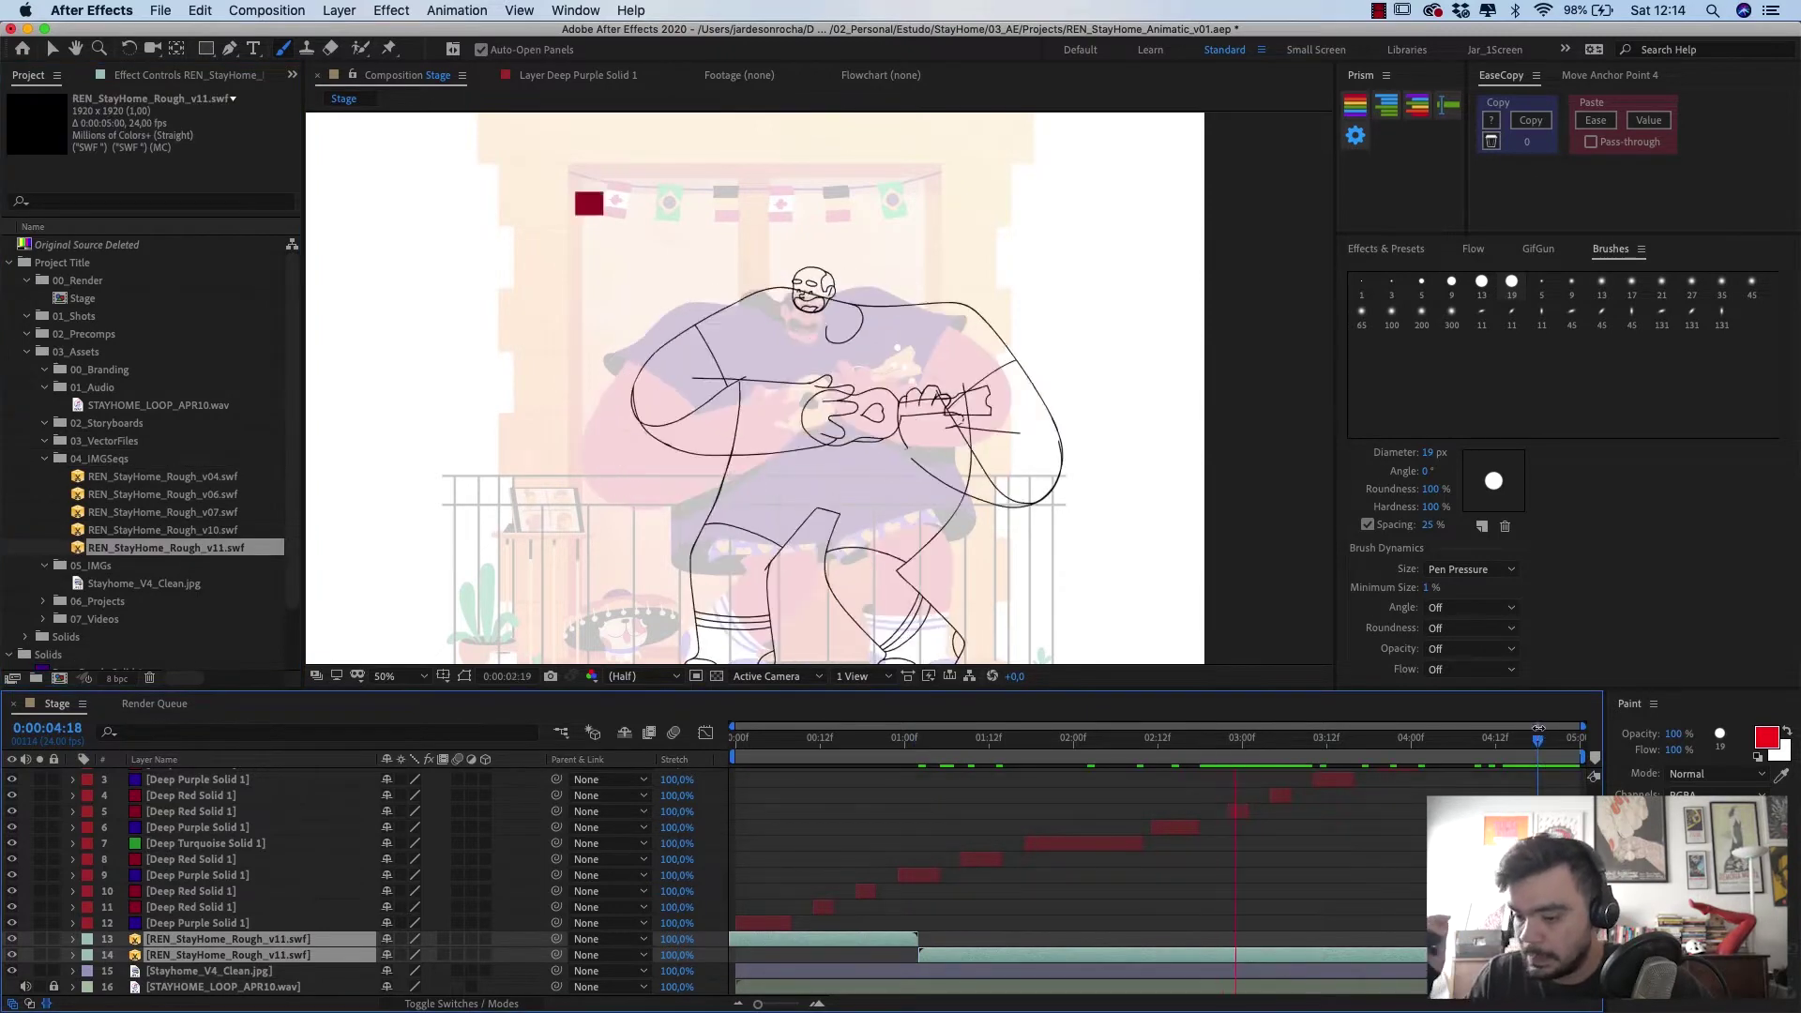
key(space)
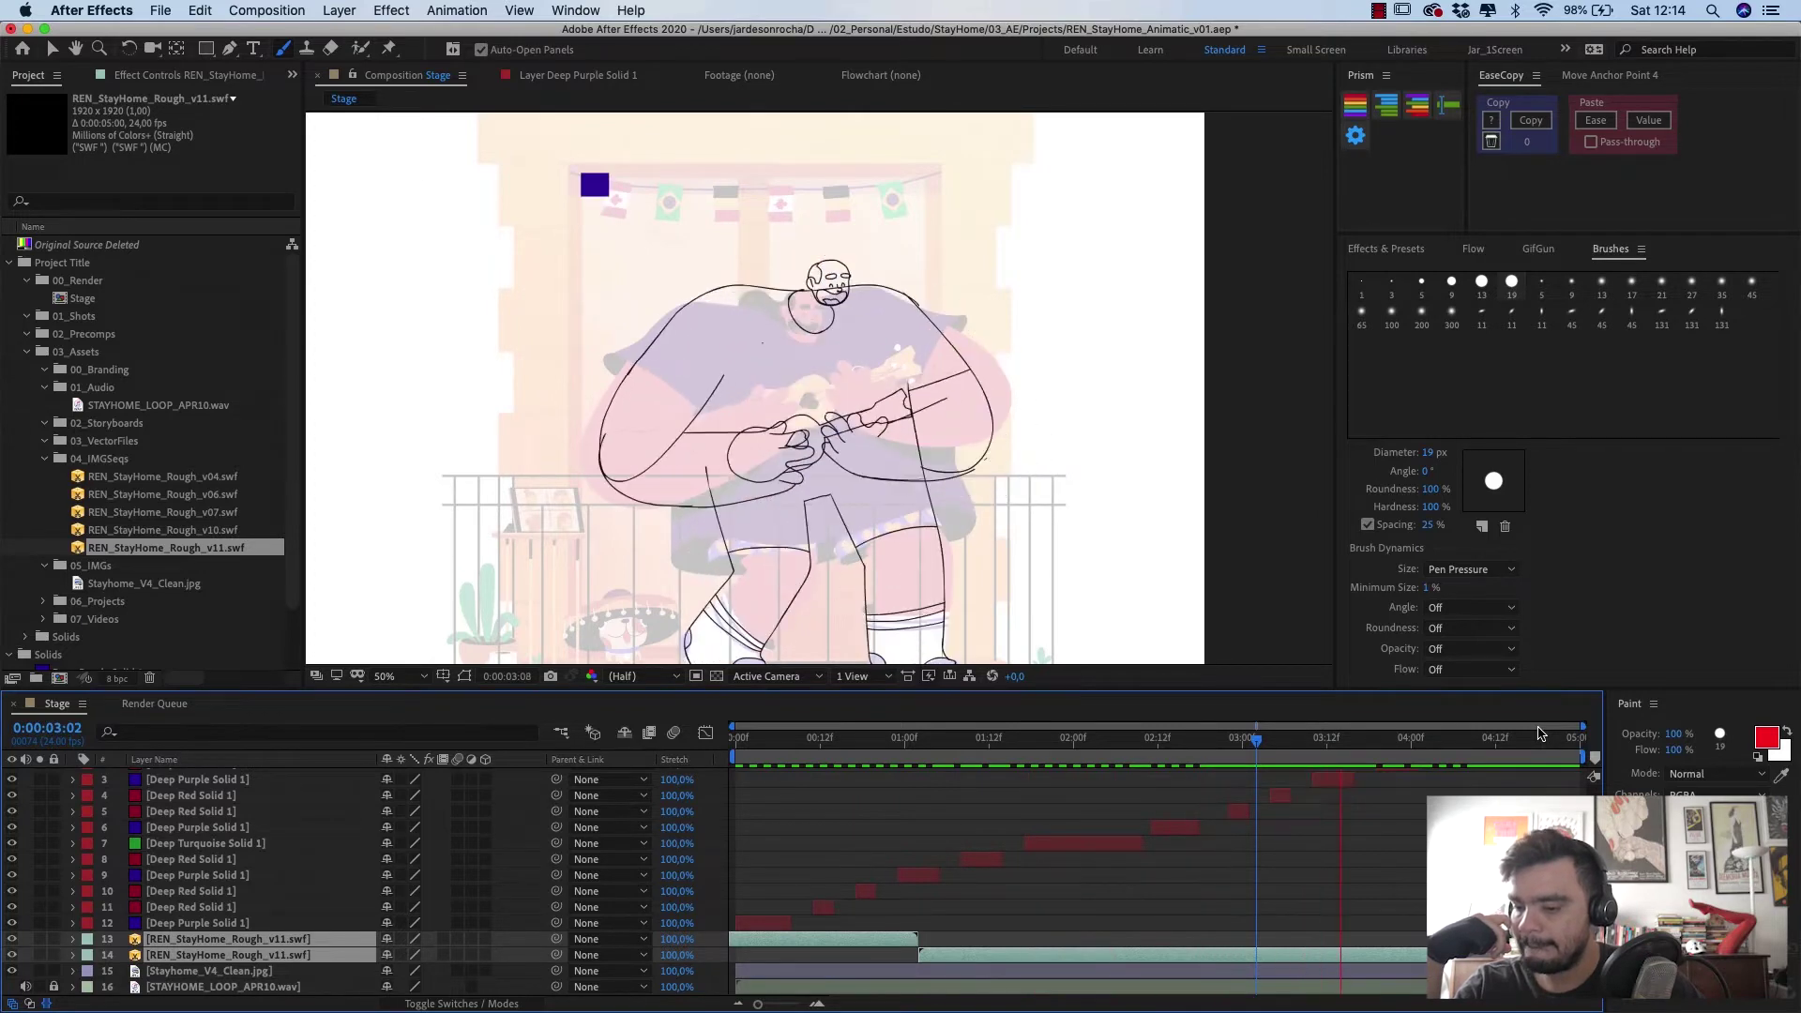
- Review the updated rough animation in the Stage composition at 25% magnification
key(comma)
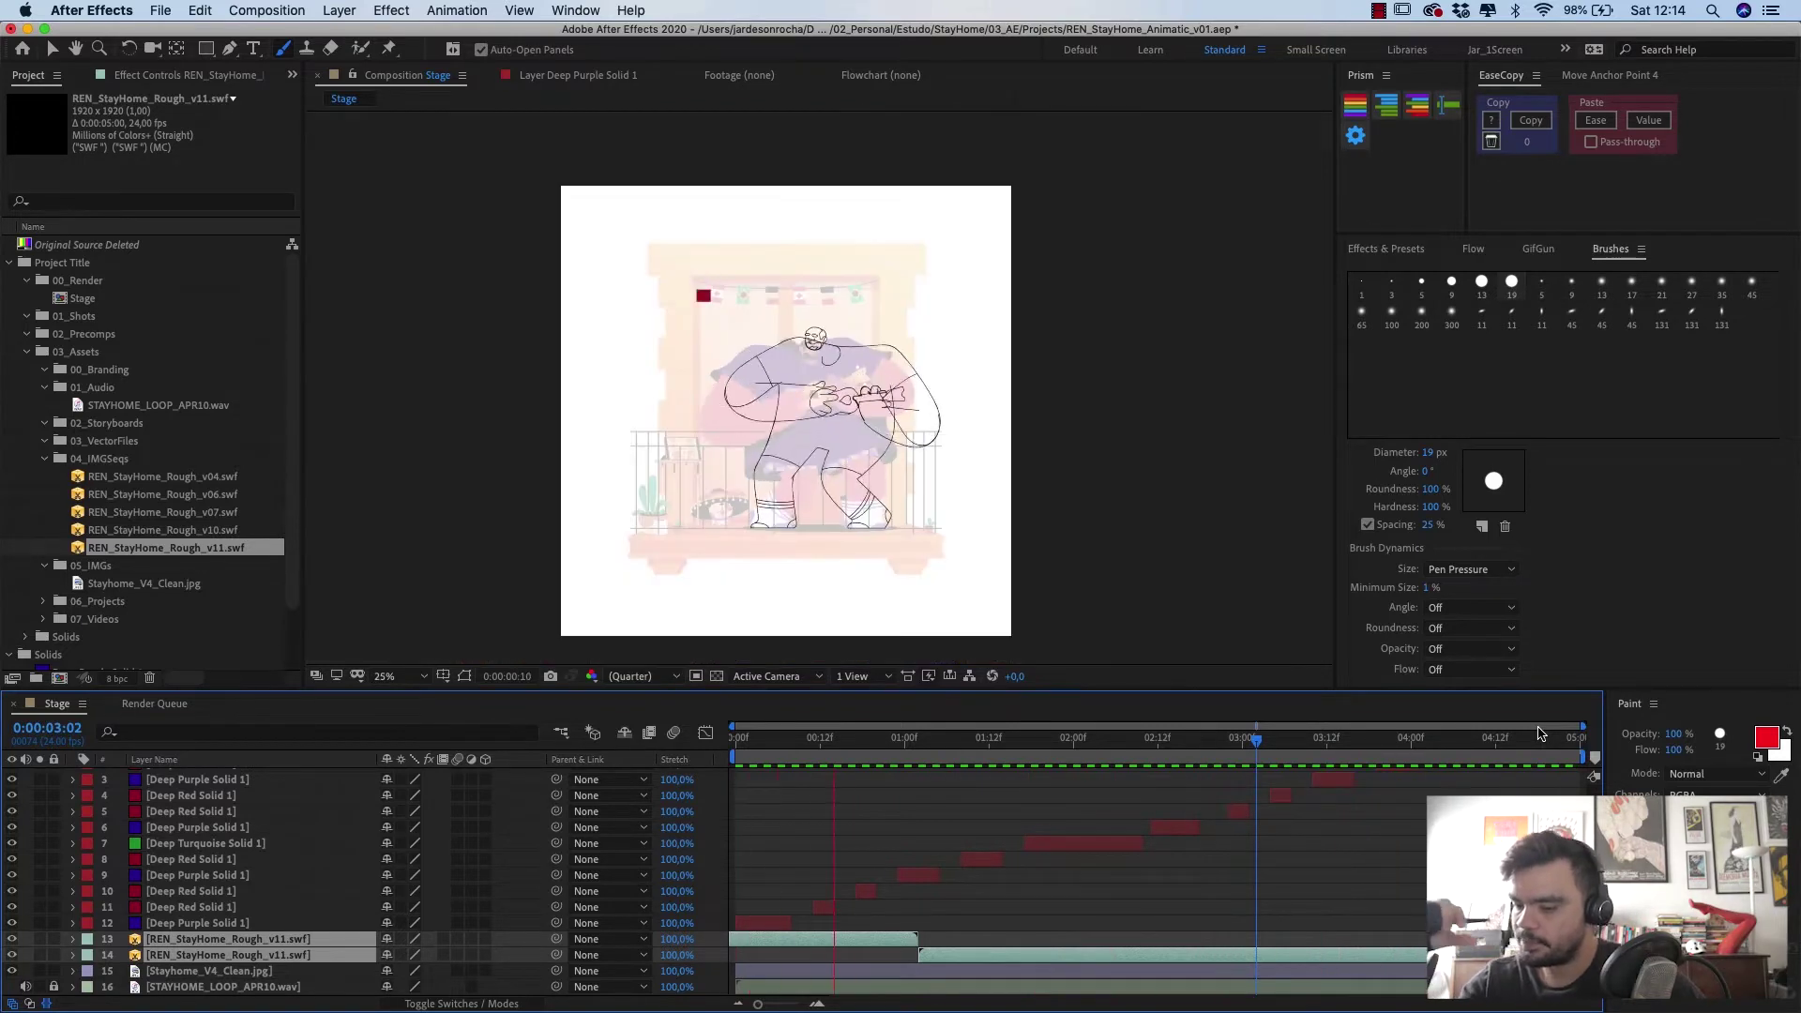
drag(931, 741, 919, 780)
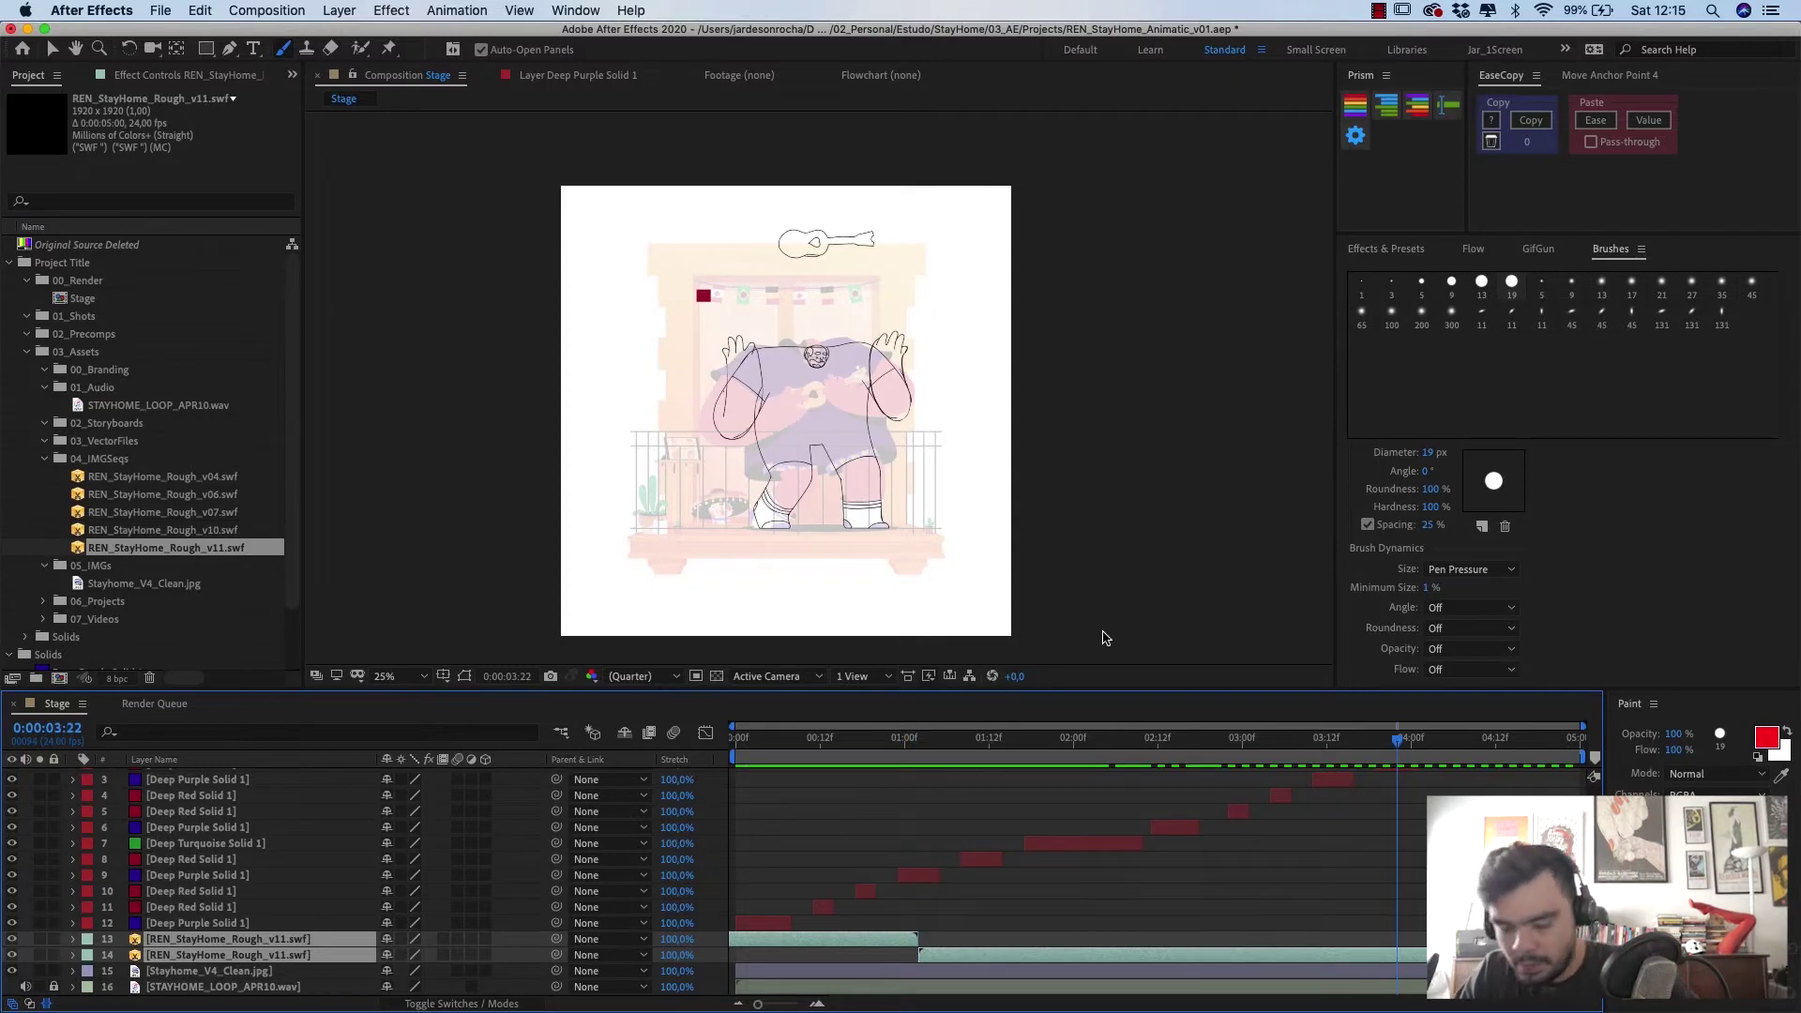
click(17, 526)
drag(90, 549, 131, 924)
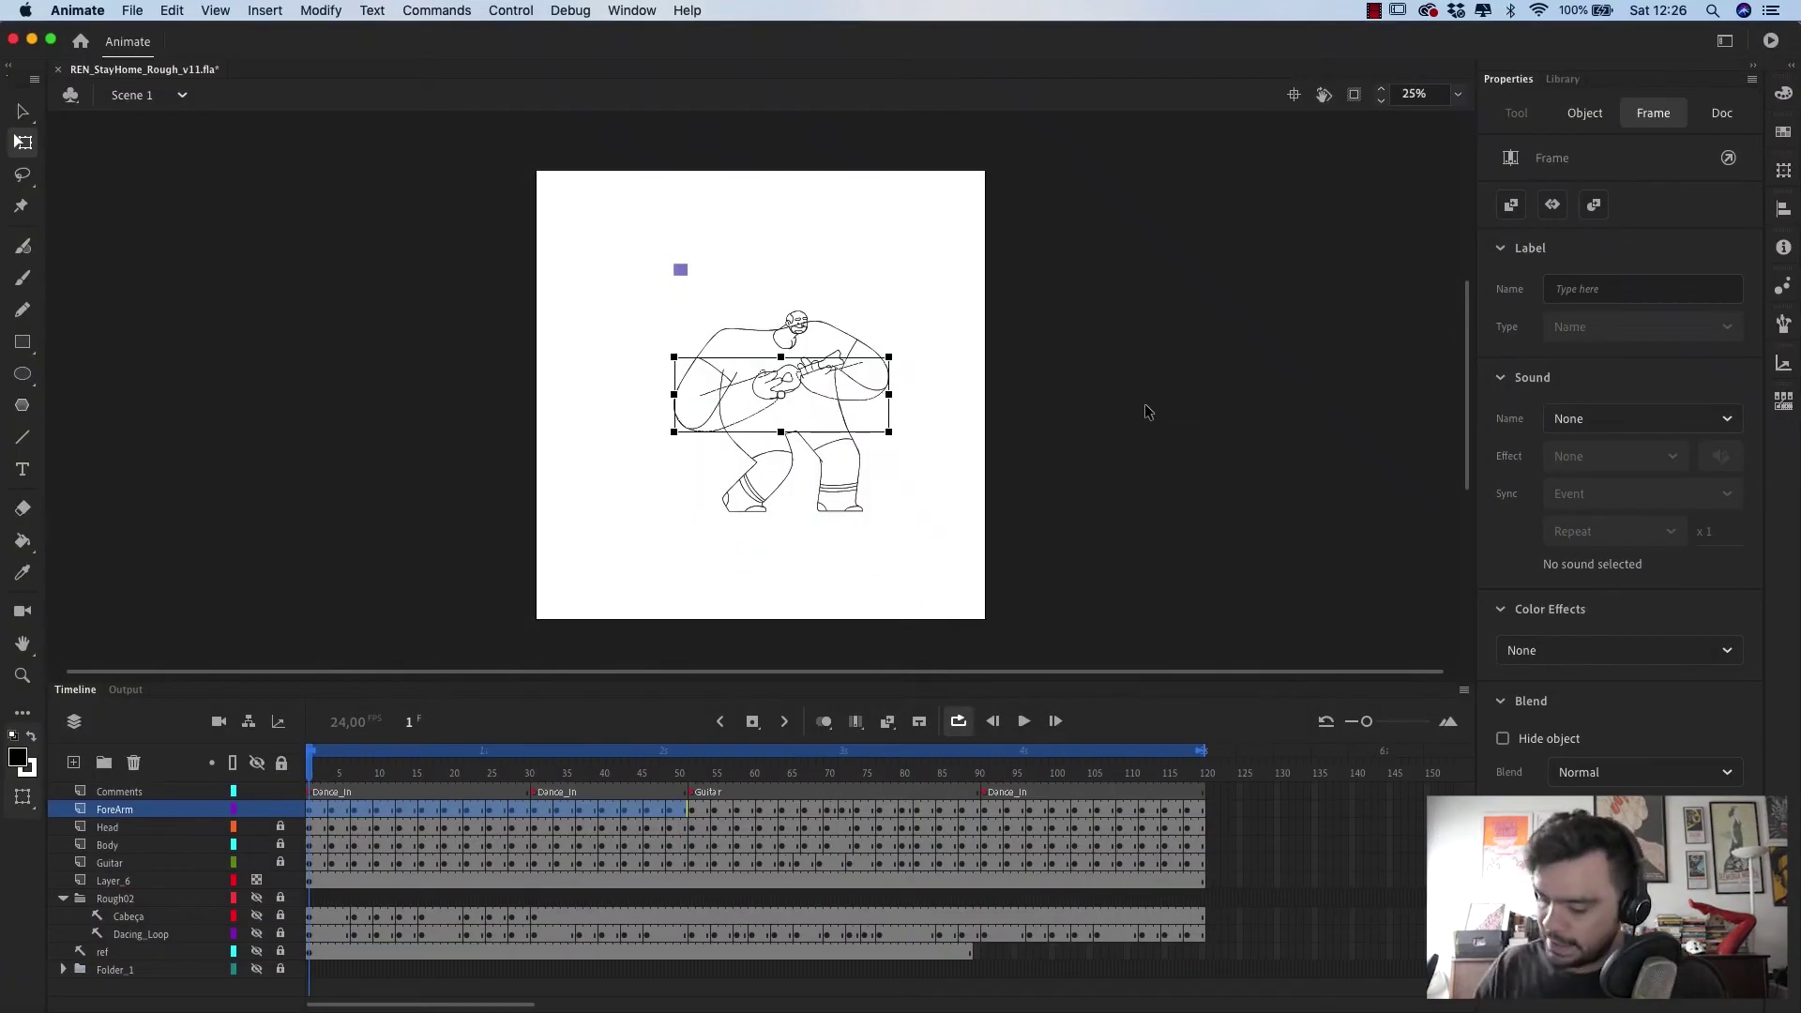
- Switch to After Effects and open the Stage composition from the fifth render item
key(super+Tab)
key(super+Tab)
key(super+Tab)
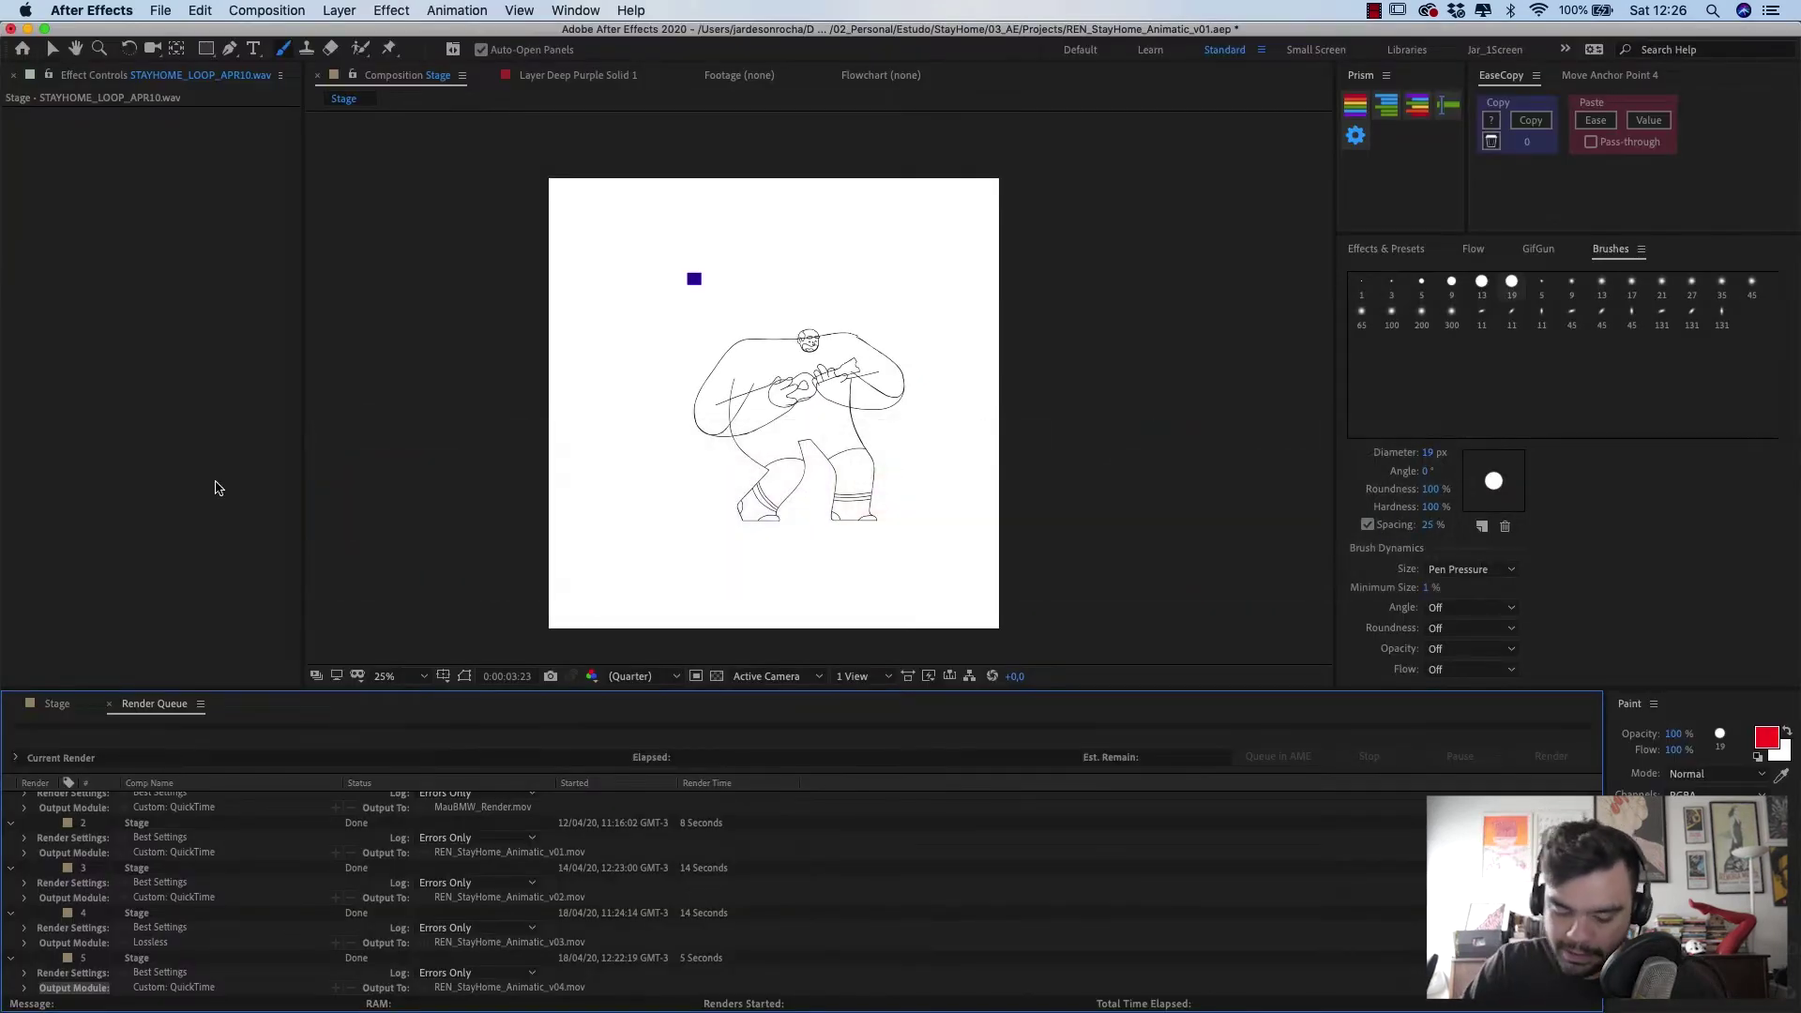
double_click(141, 960)
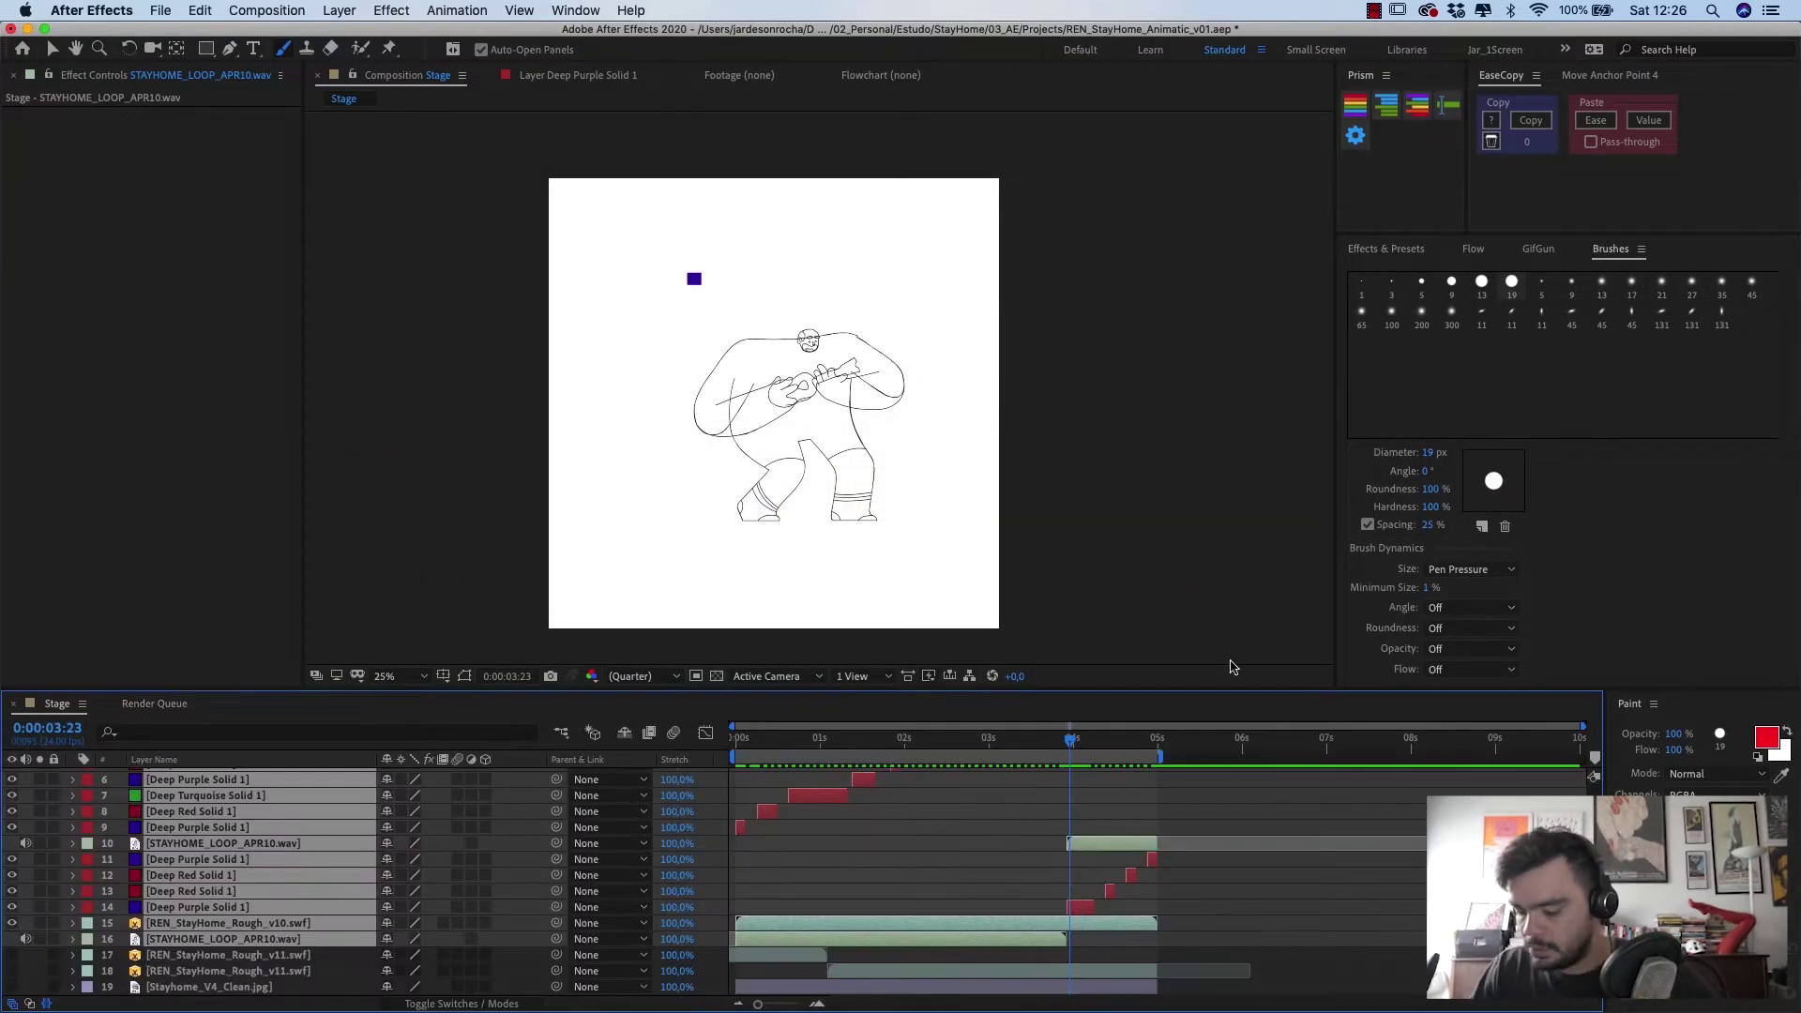
- Examine how the REN_StayHome_Rough_v11.swf and v10.swf layers line up in the Stage timeline, ending at its first frame
click(874, 941)
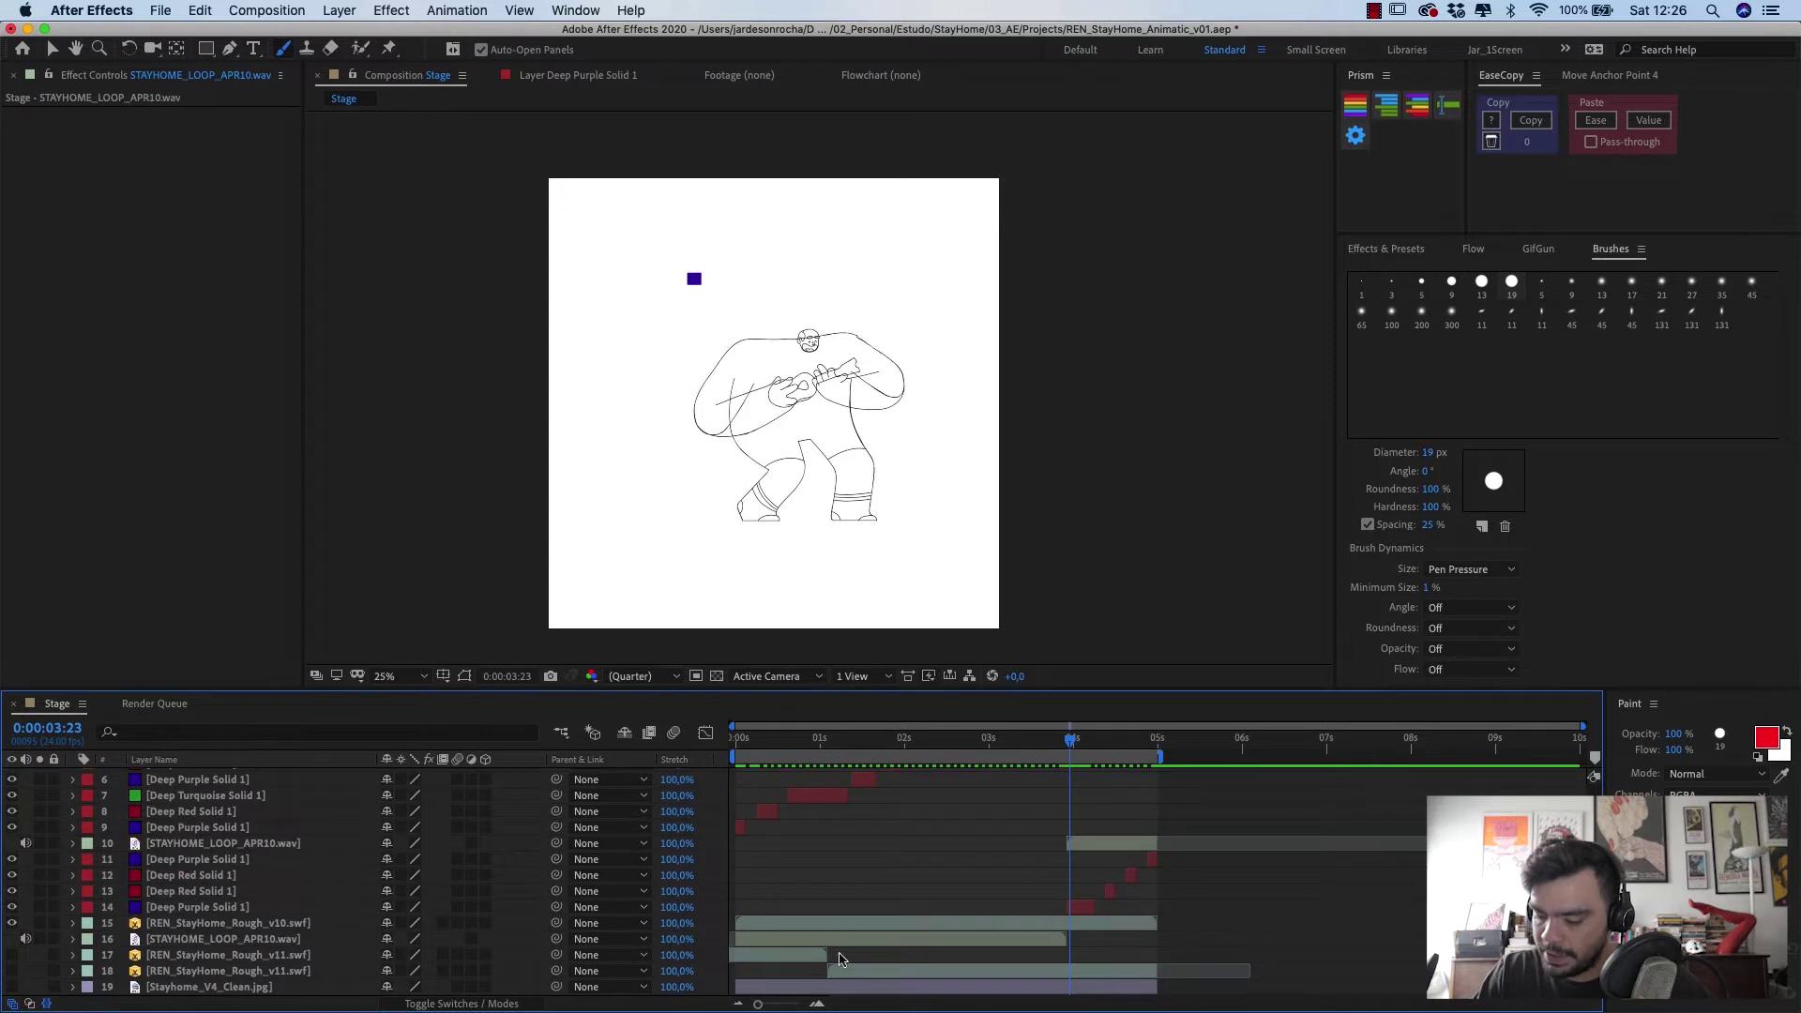
click(845, 971)
click(830, 743)
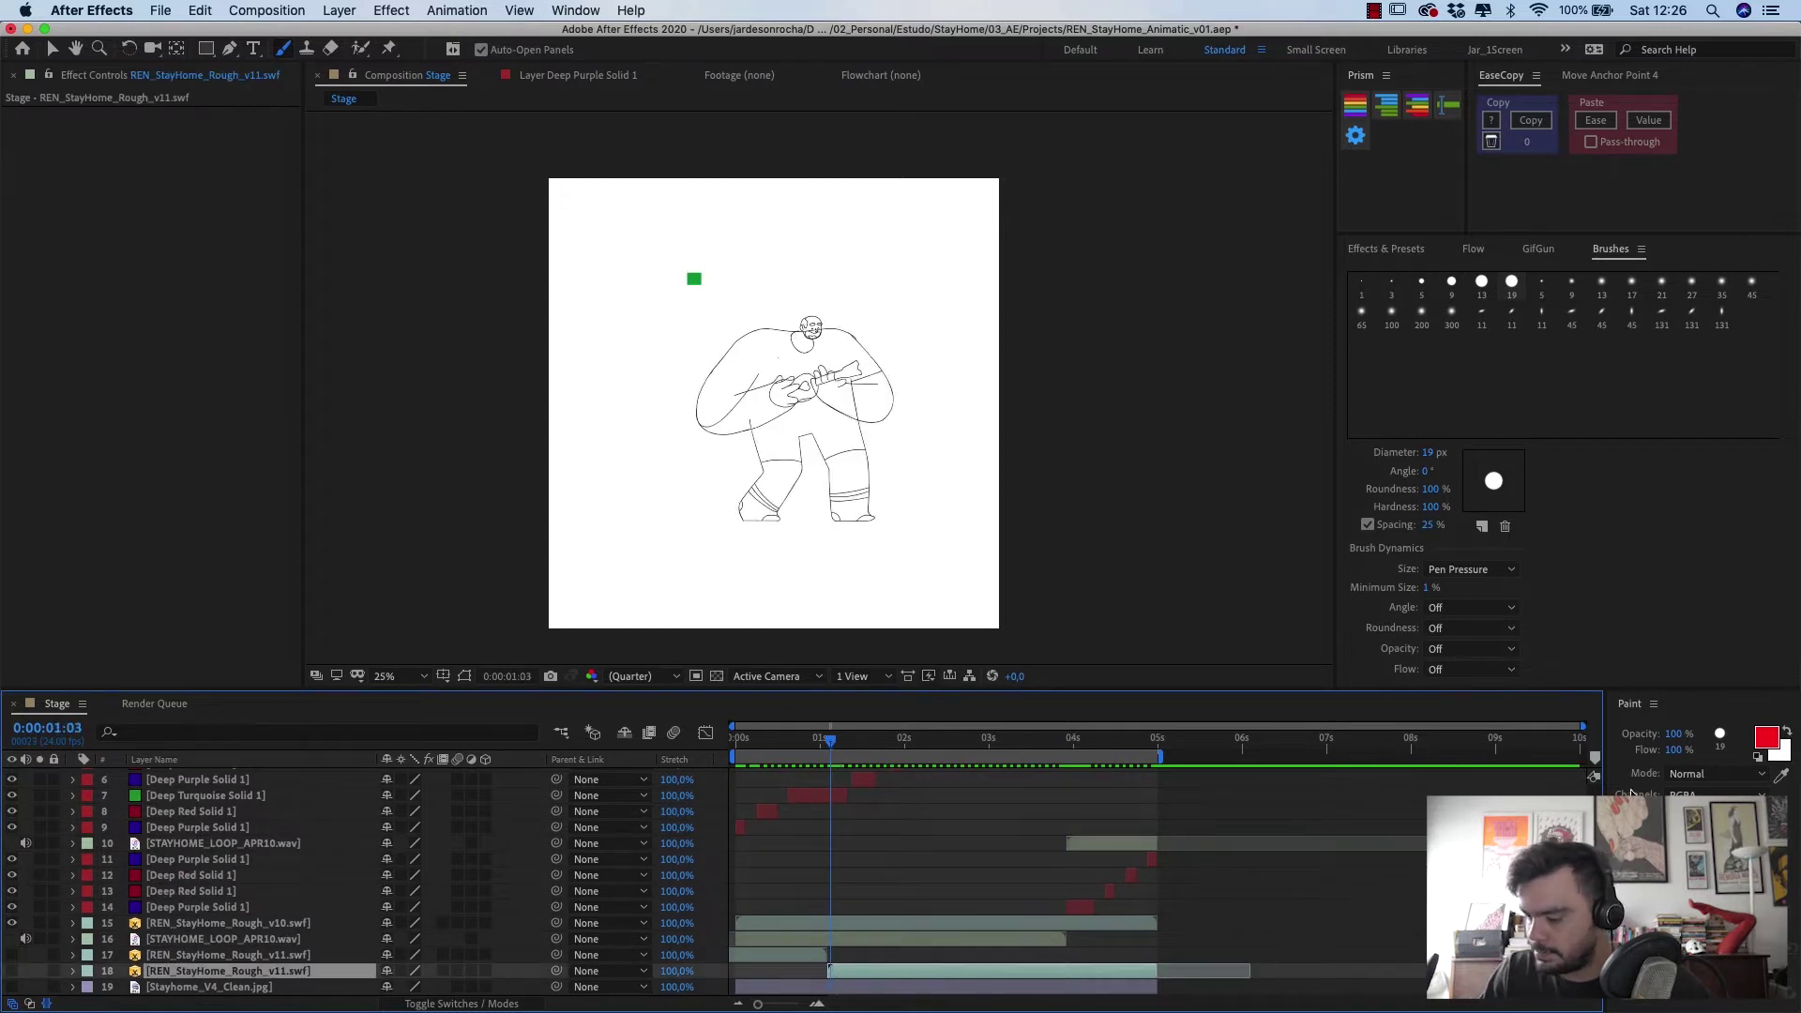
click(751, 923)
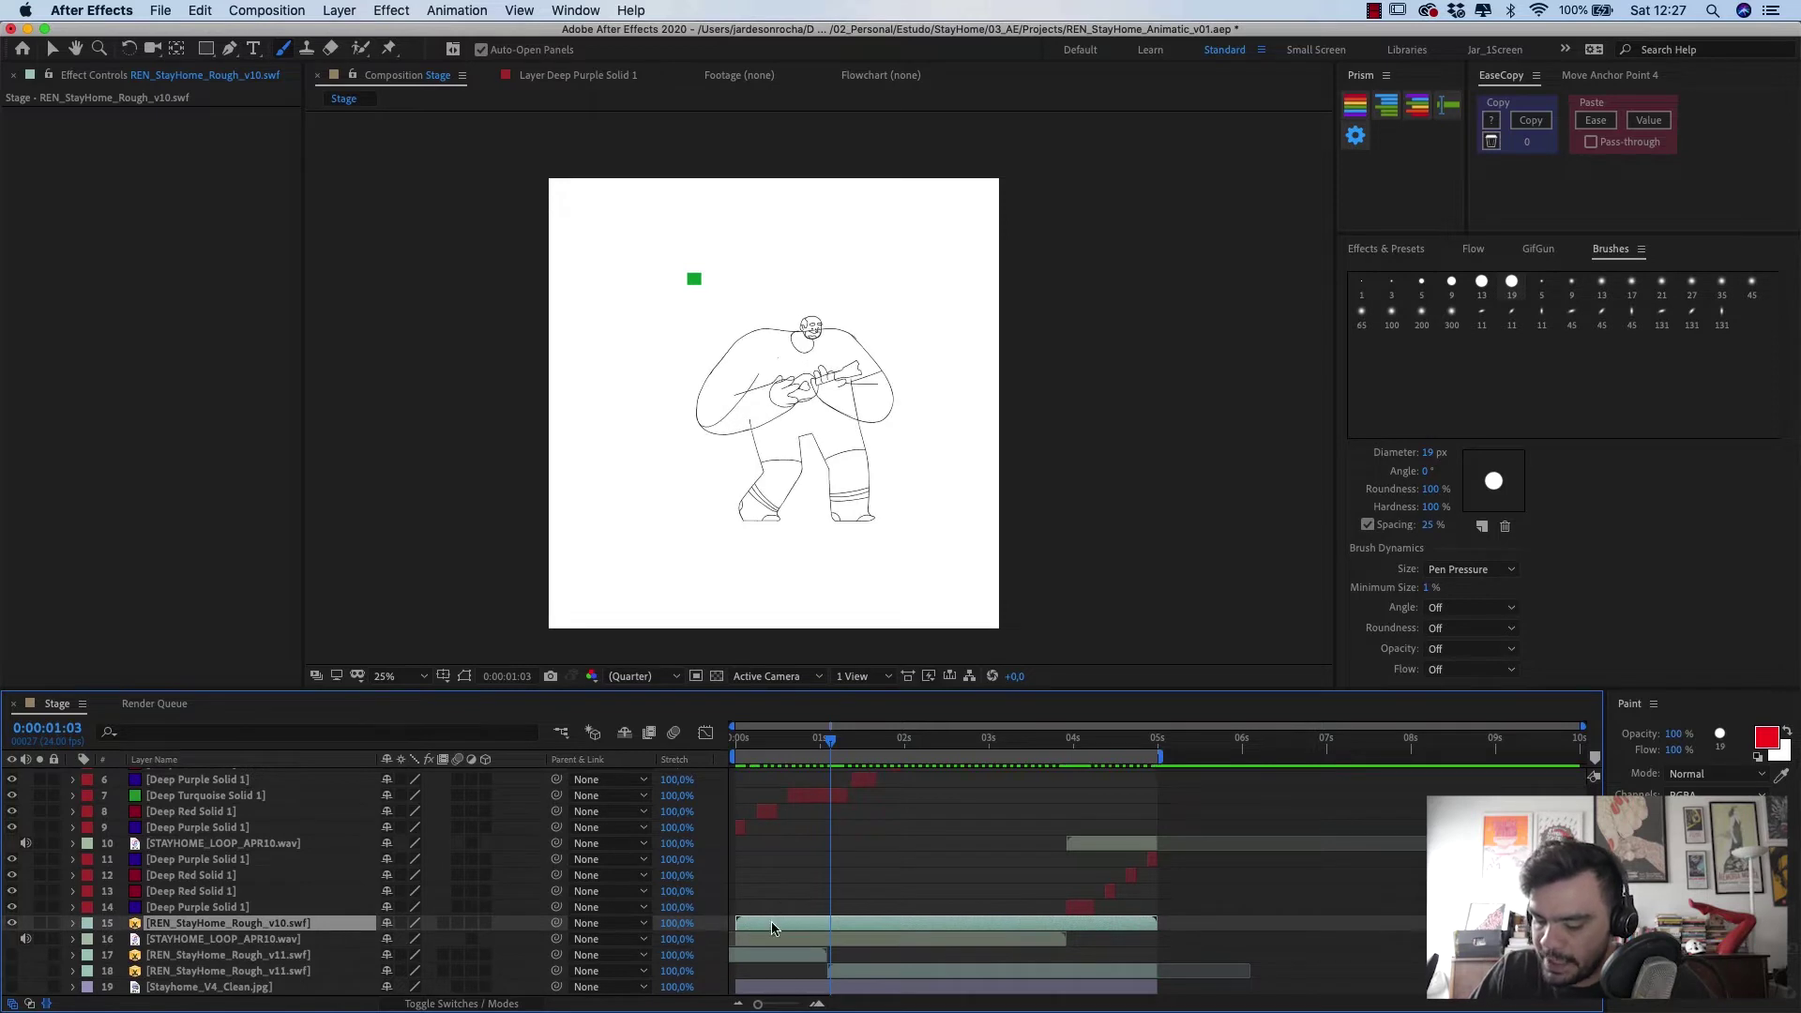
drag(798, 739, 683, 728)
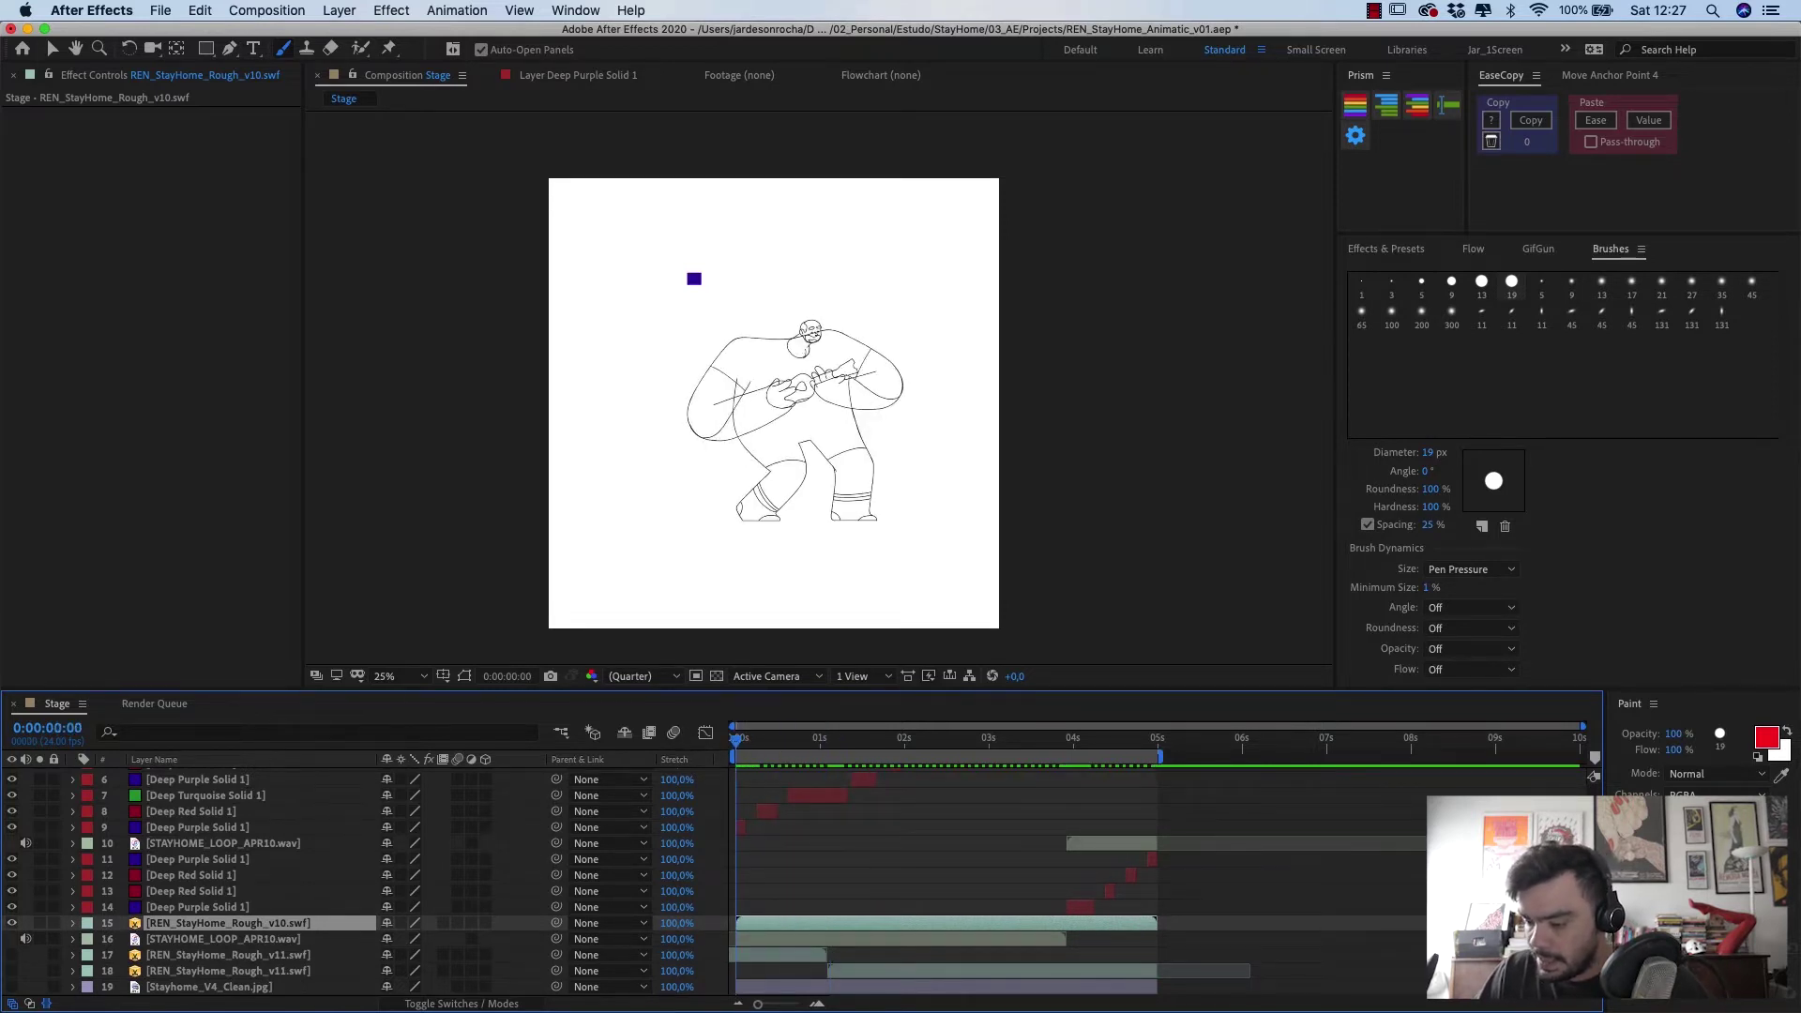
scroll(366, 881, up, 3)
scroll(1579, 769, down, 3)
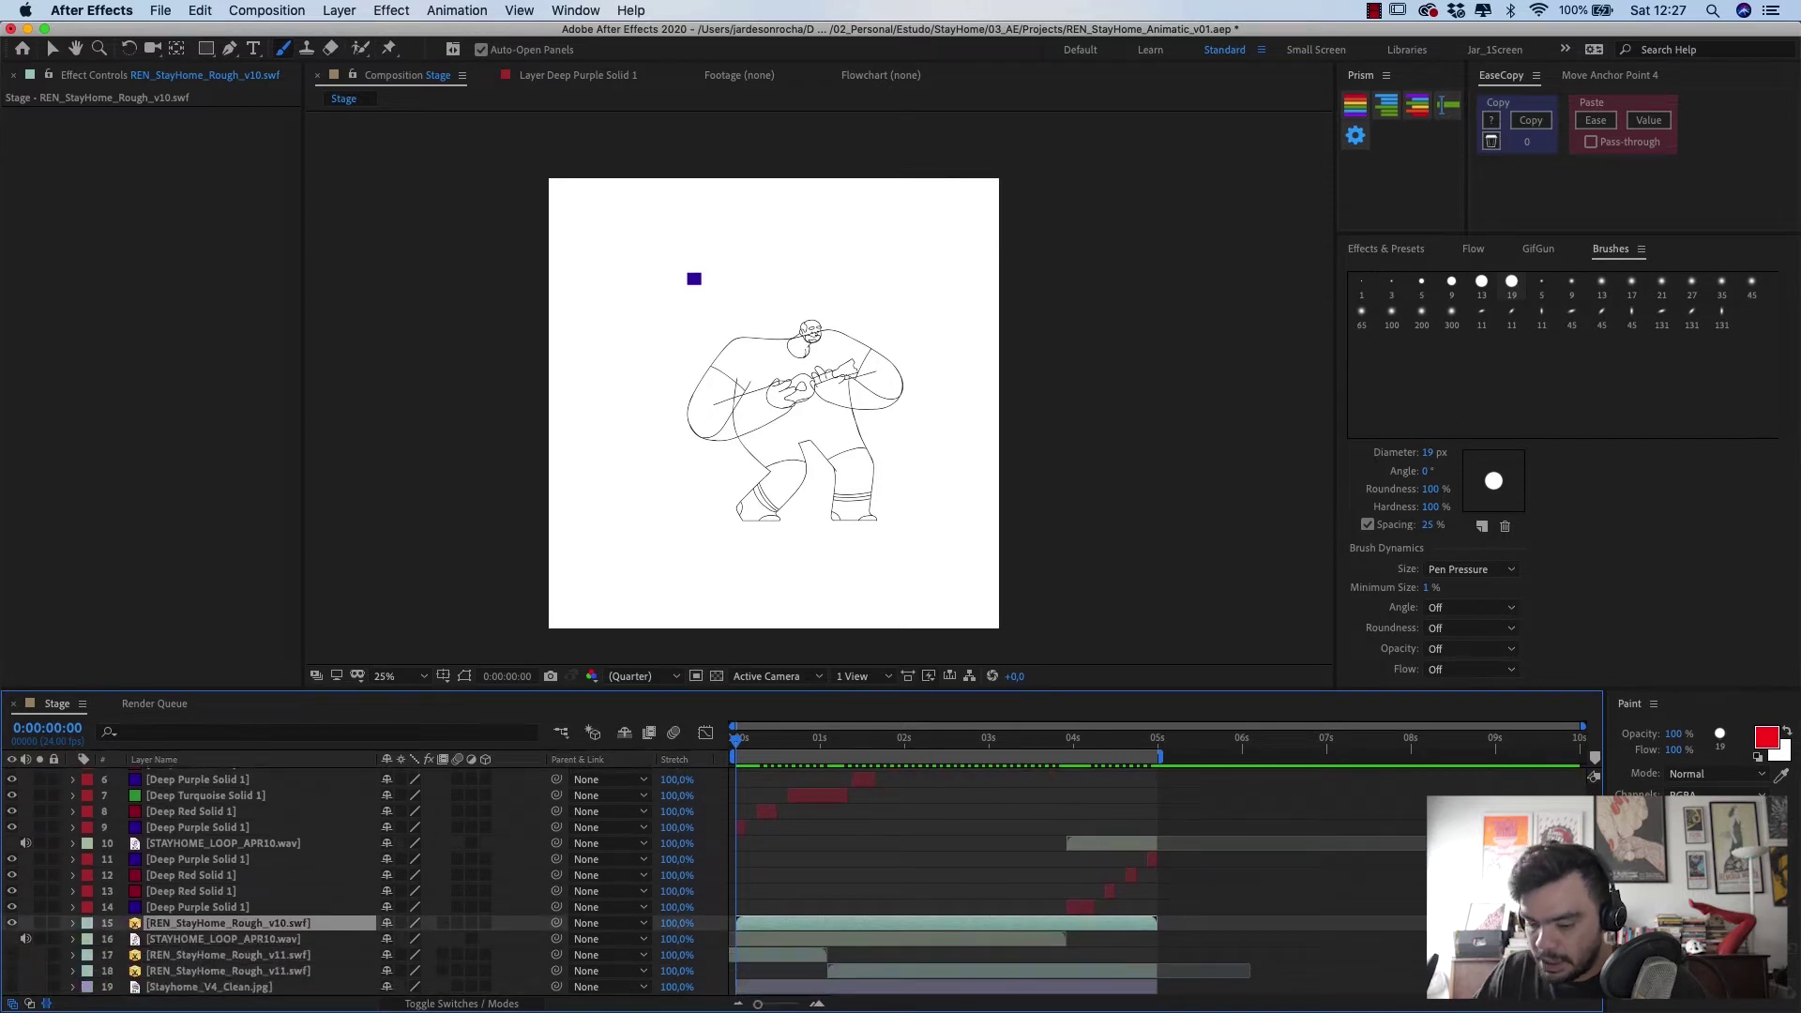
- Move the second STAYHOME_LOOP_APR10.wav layer directly above the first audio layer and preview the composition
click(876, 941)
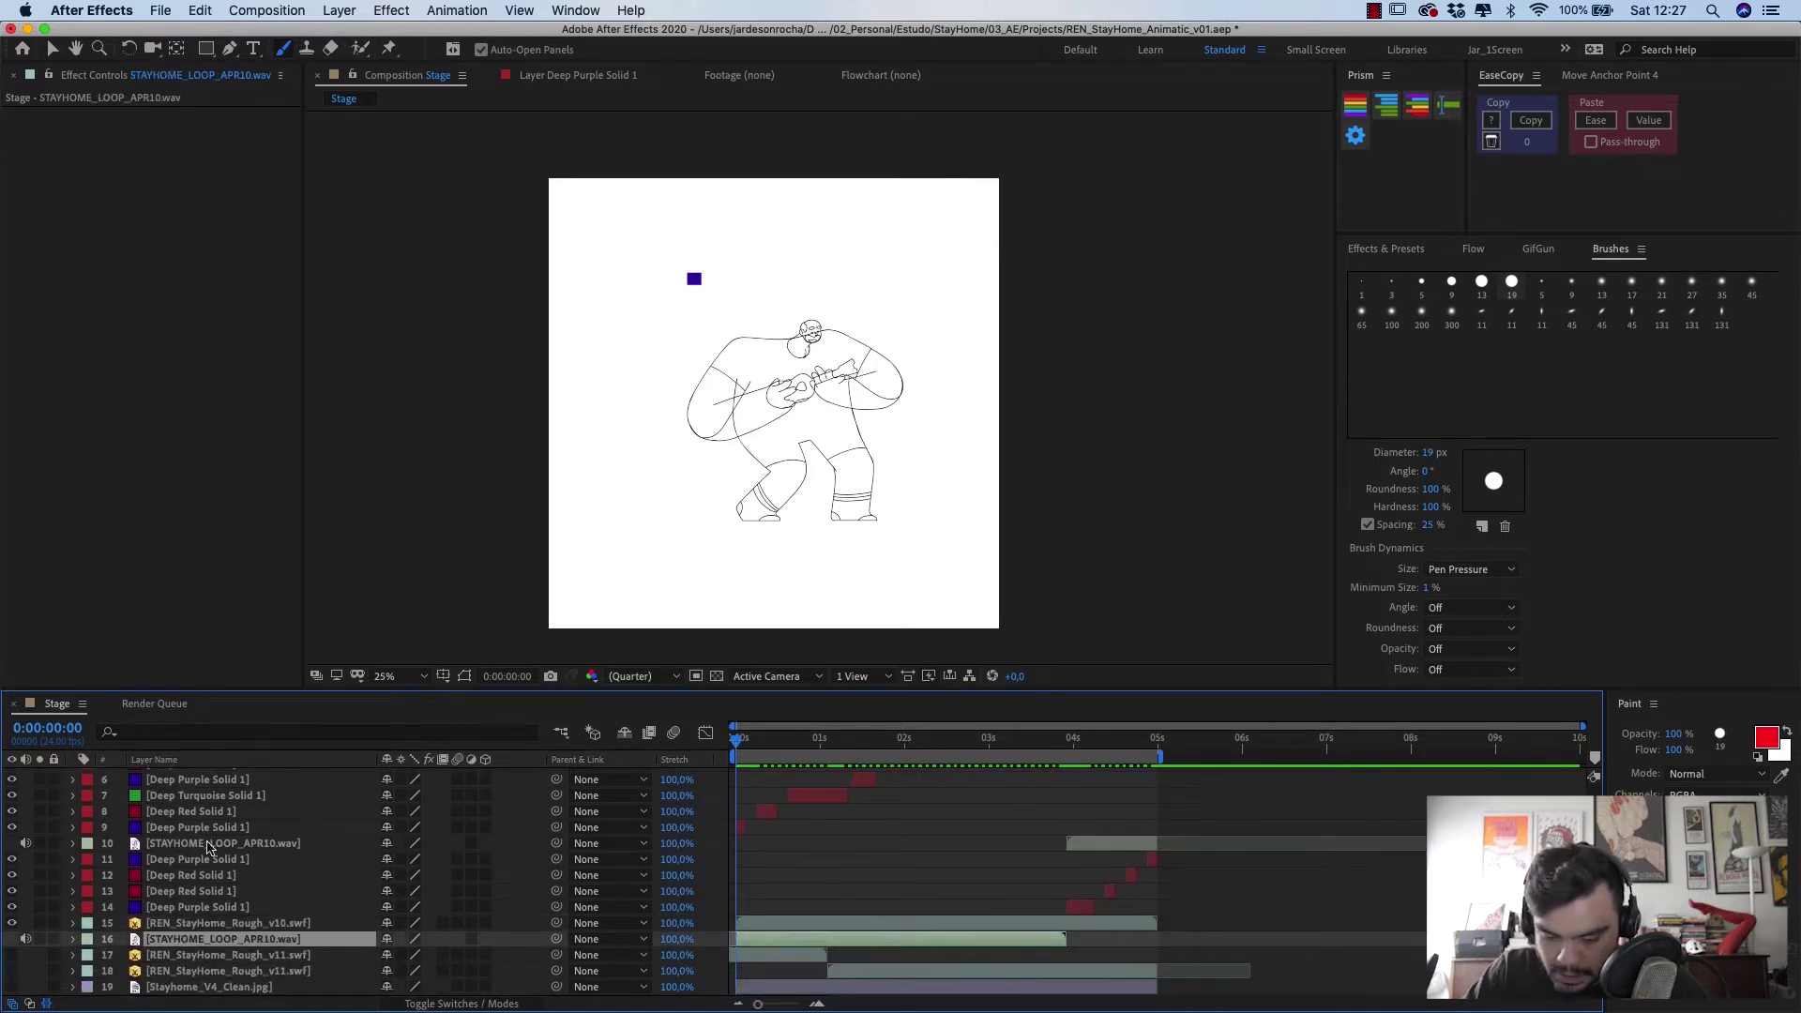
drag(209, 849, 205, 930)
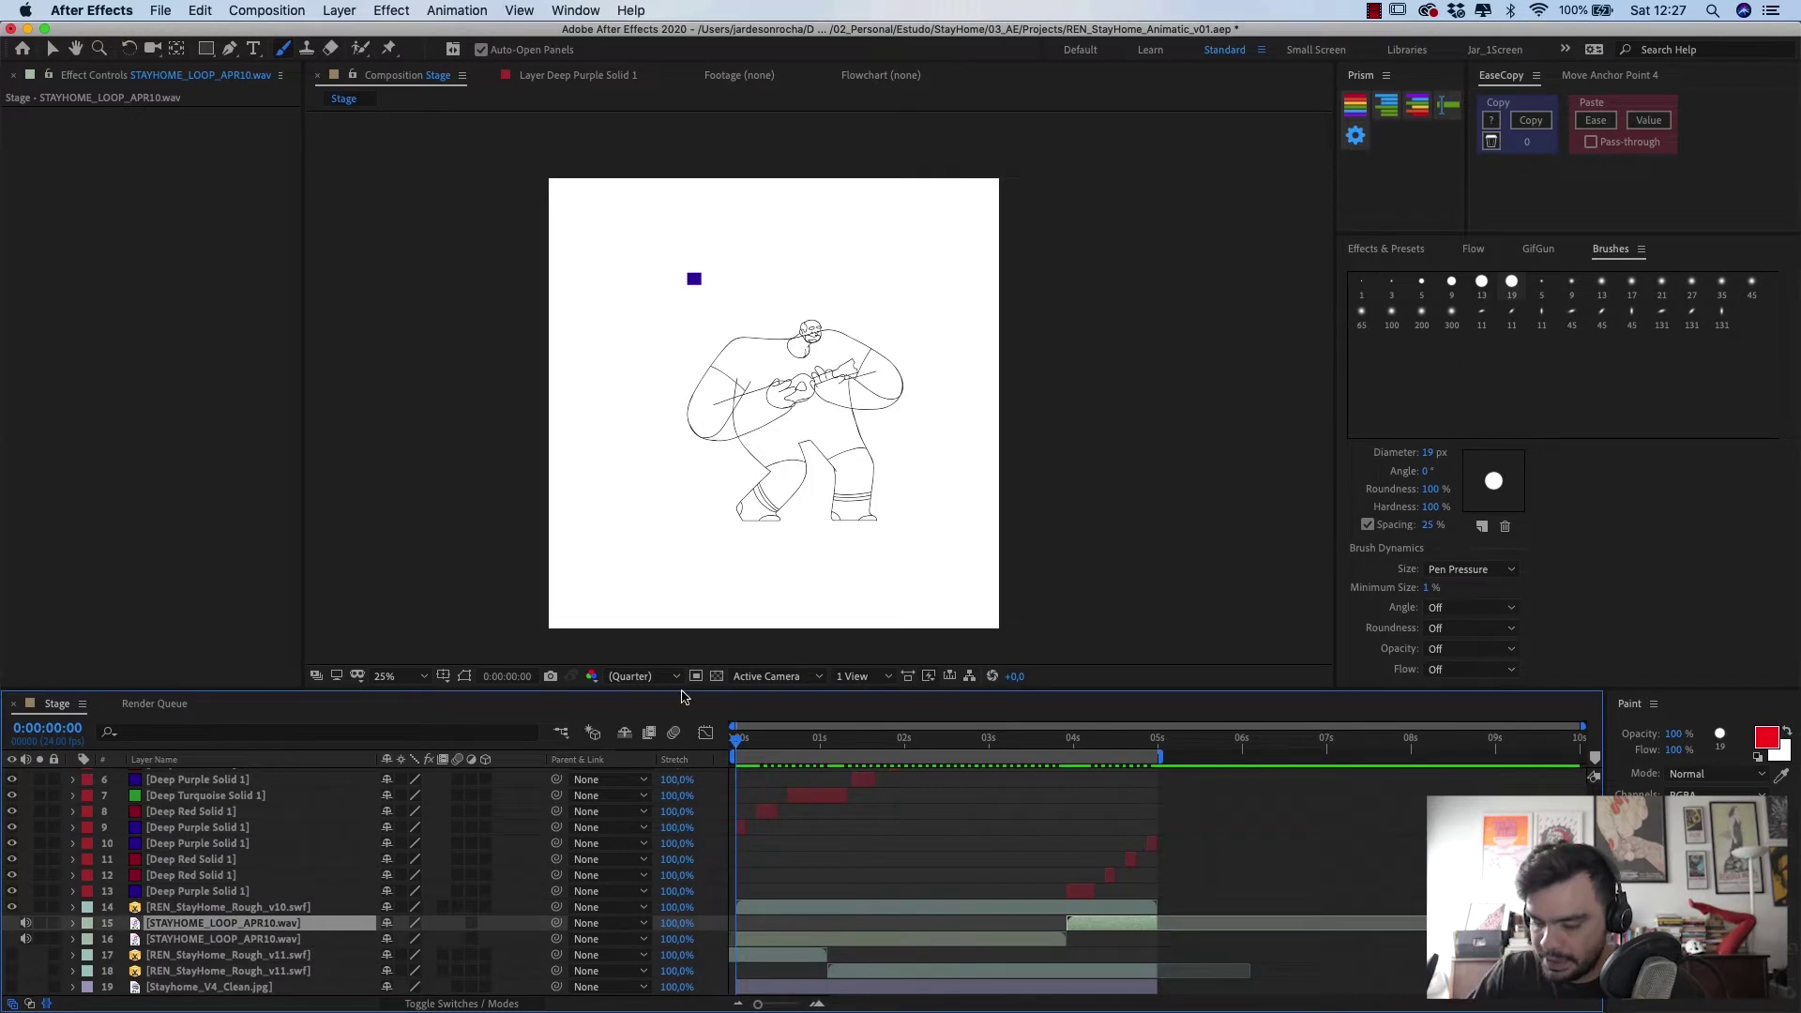
key(space)
key(space)
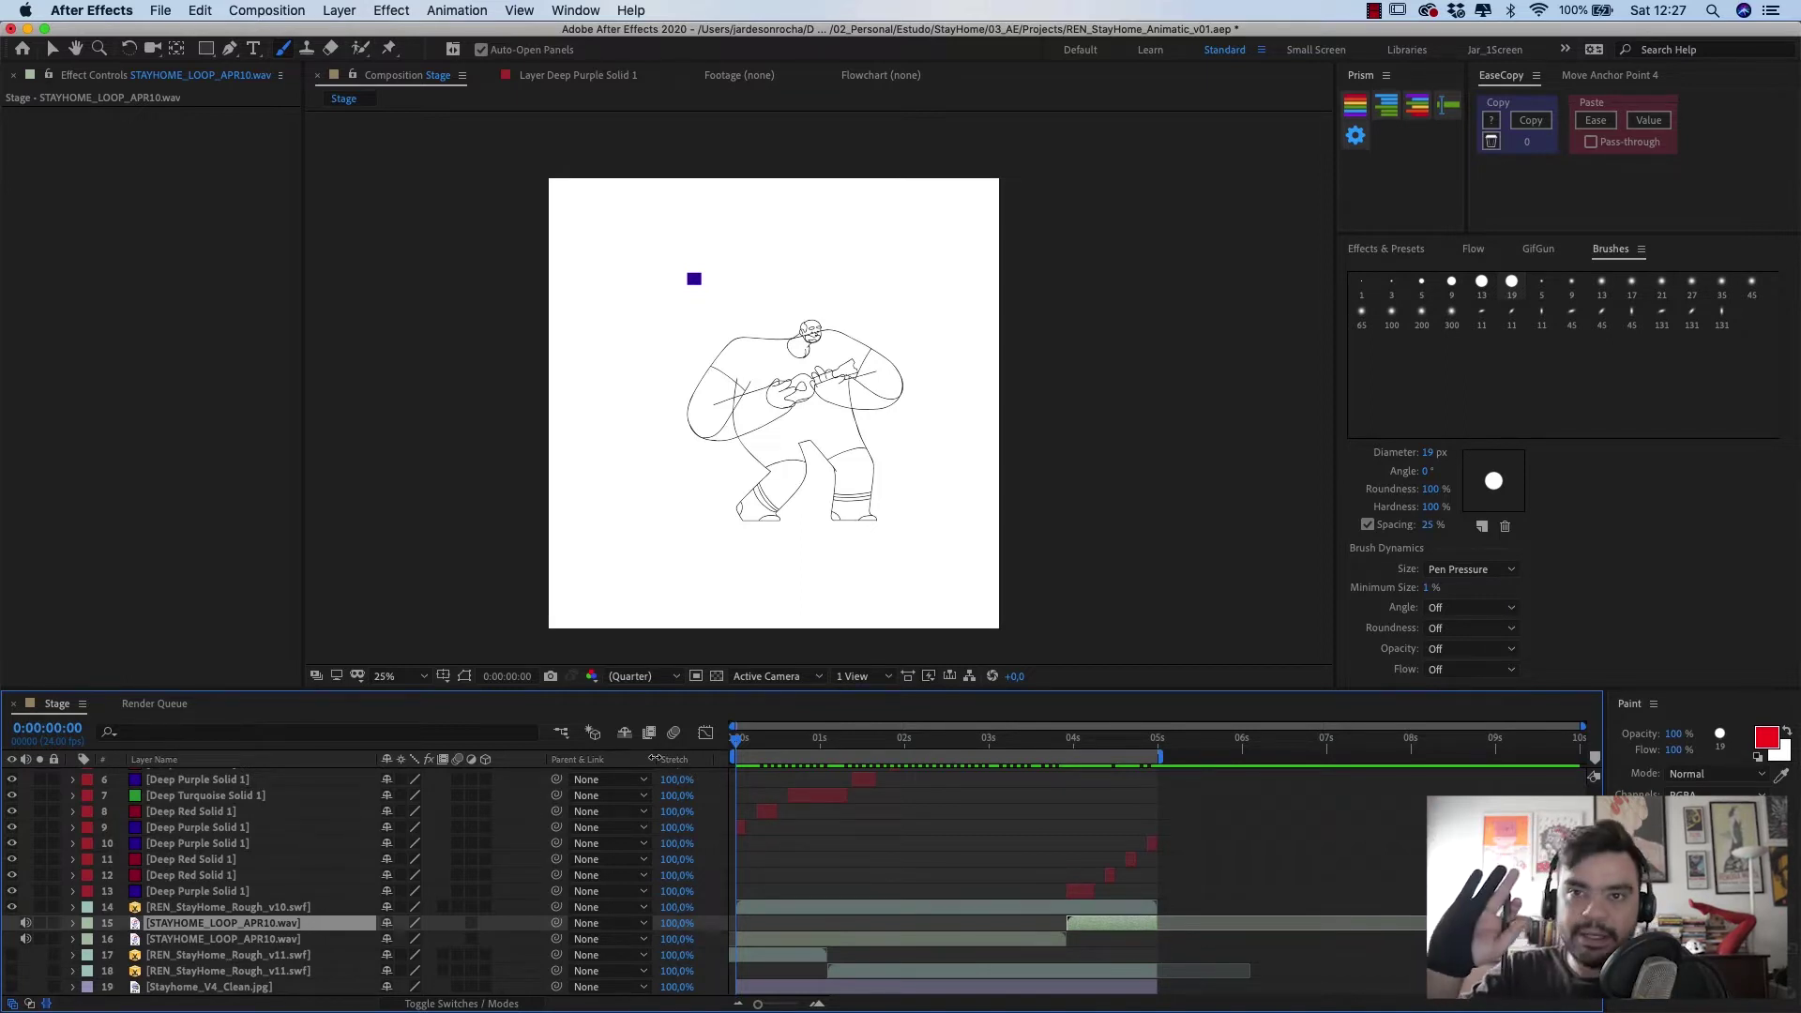
- Switch to Animate and scrub between frame 1 and the final Dance_In section at frame 91 to compare the poses
key(super+Tab)
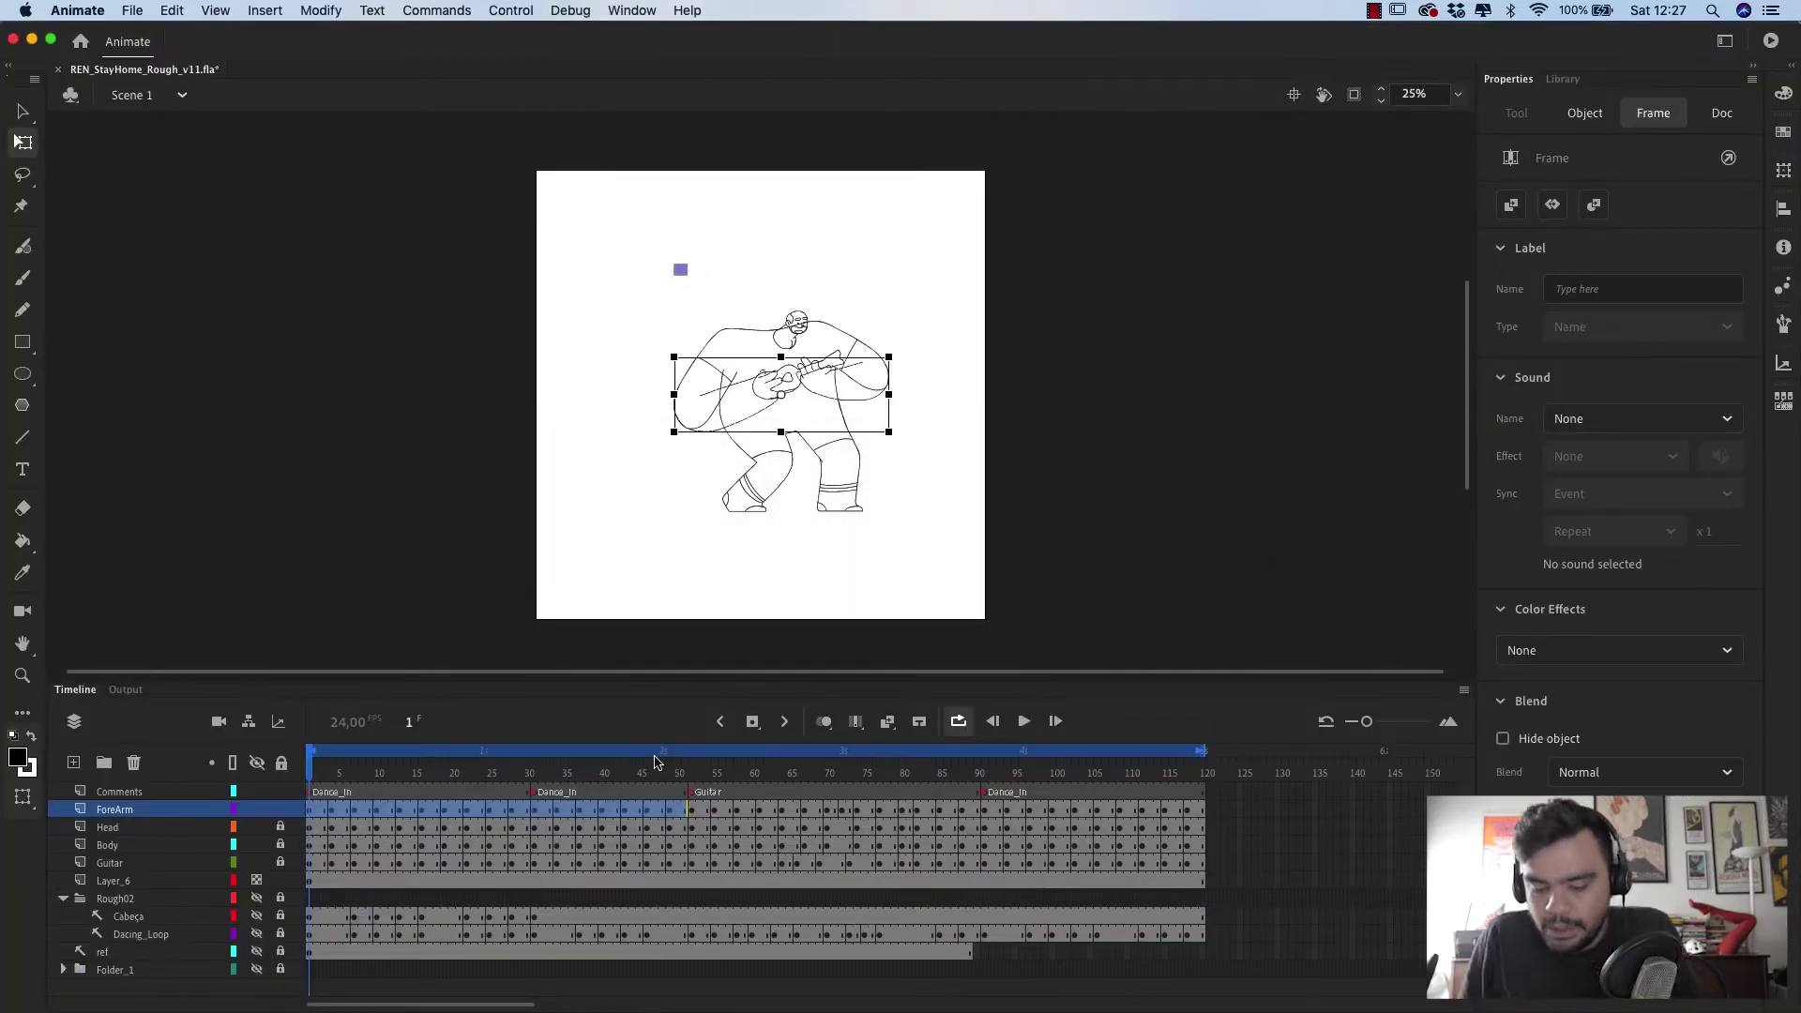
mouse_move(342, 774)
mouse_down()
mouse_move(453, 774)
mouse_move(286, 774)
mouse_move(540, 772)
mouse_move(274, 797)
mouse_up()
click(313, 881)
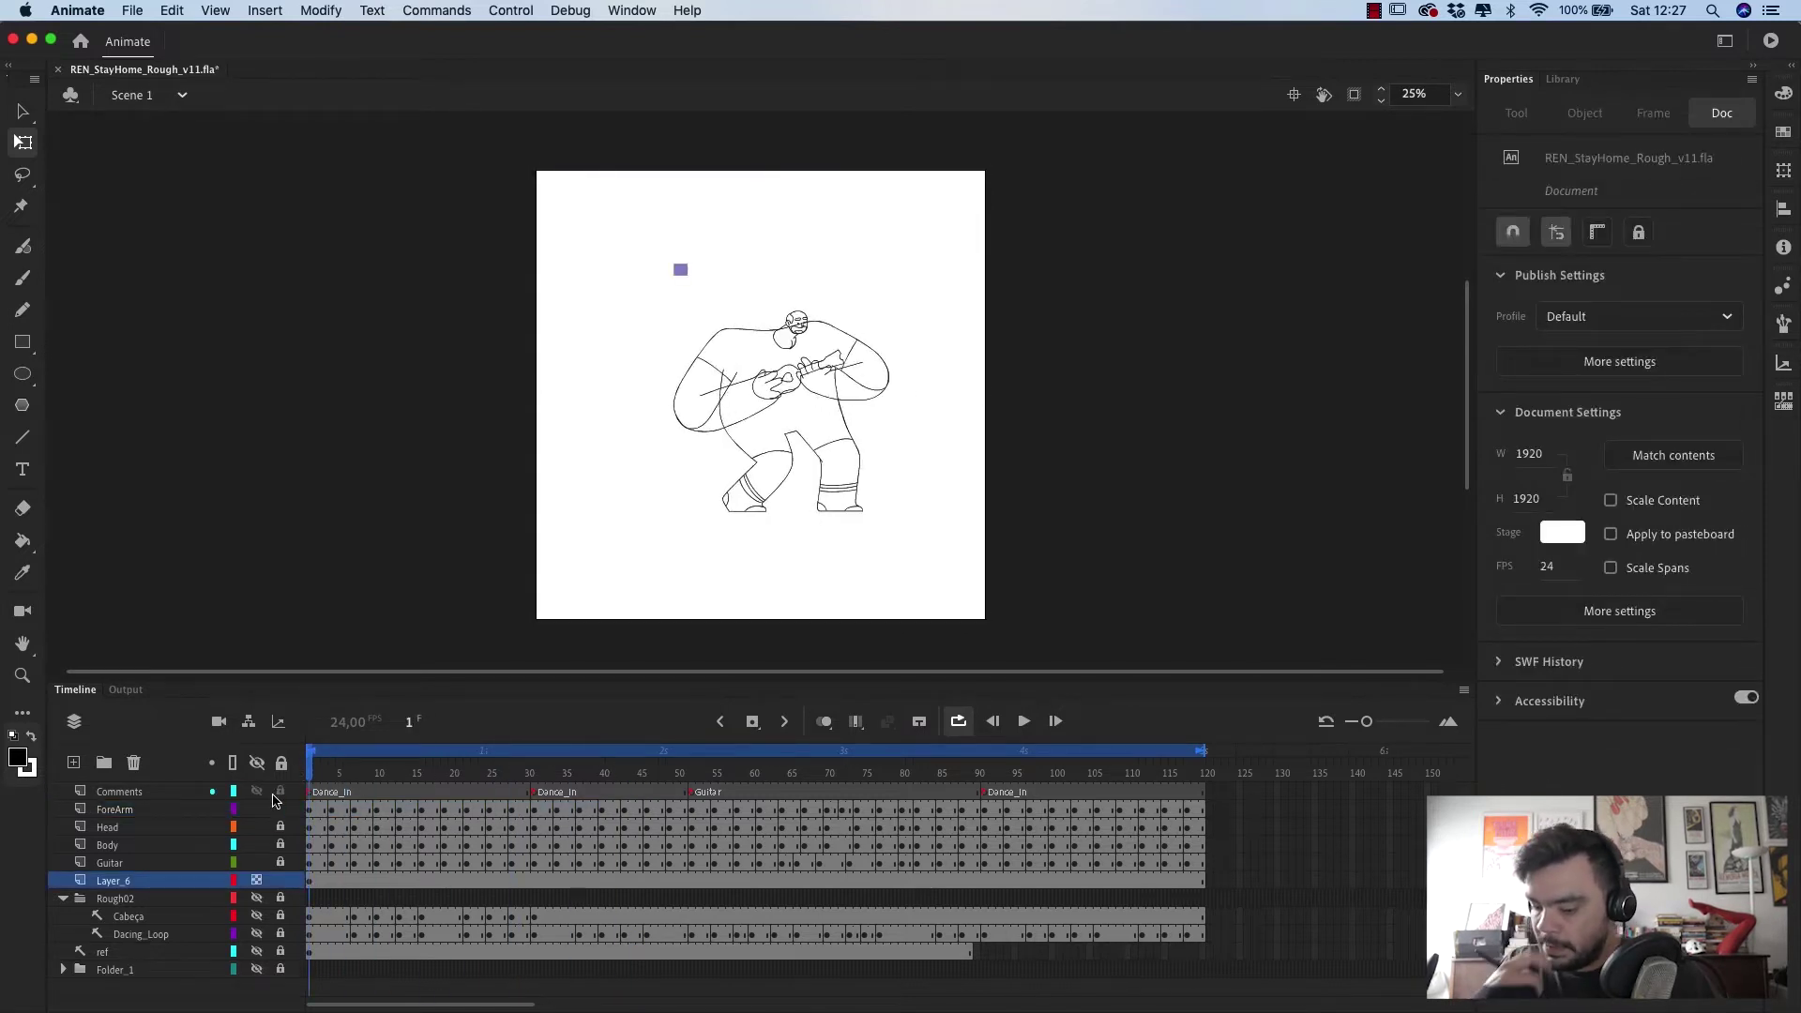
mouse_move(682, 779)
mouse_down()
mouse_move(1084, 771)
mouse_move(987, 777)
mouse_up()
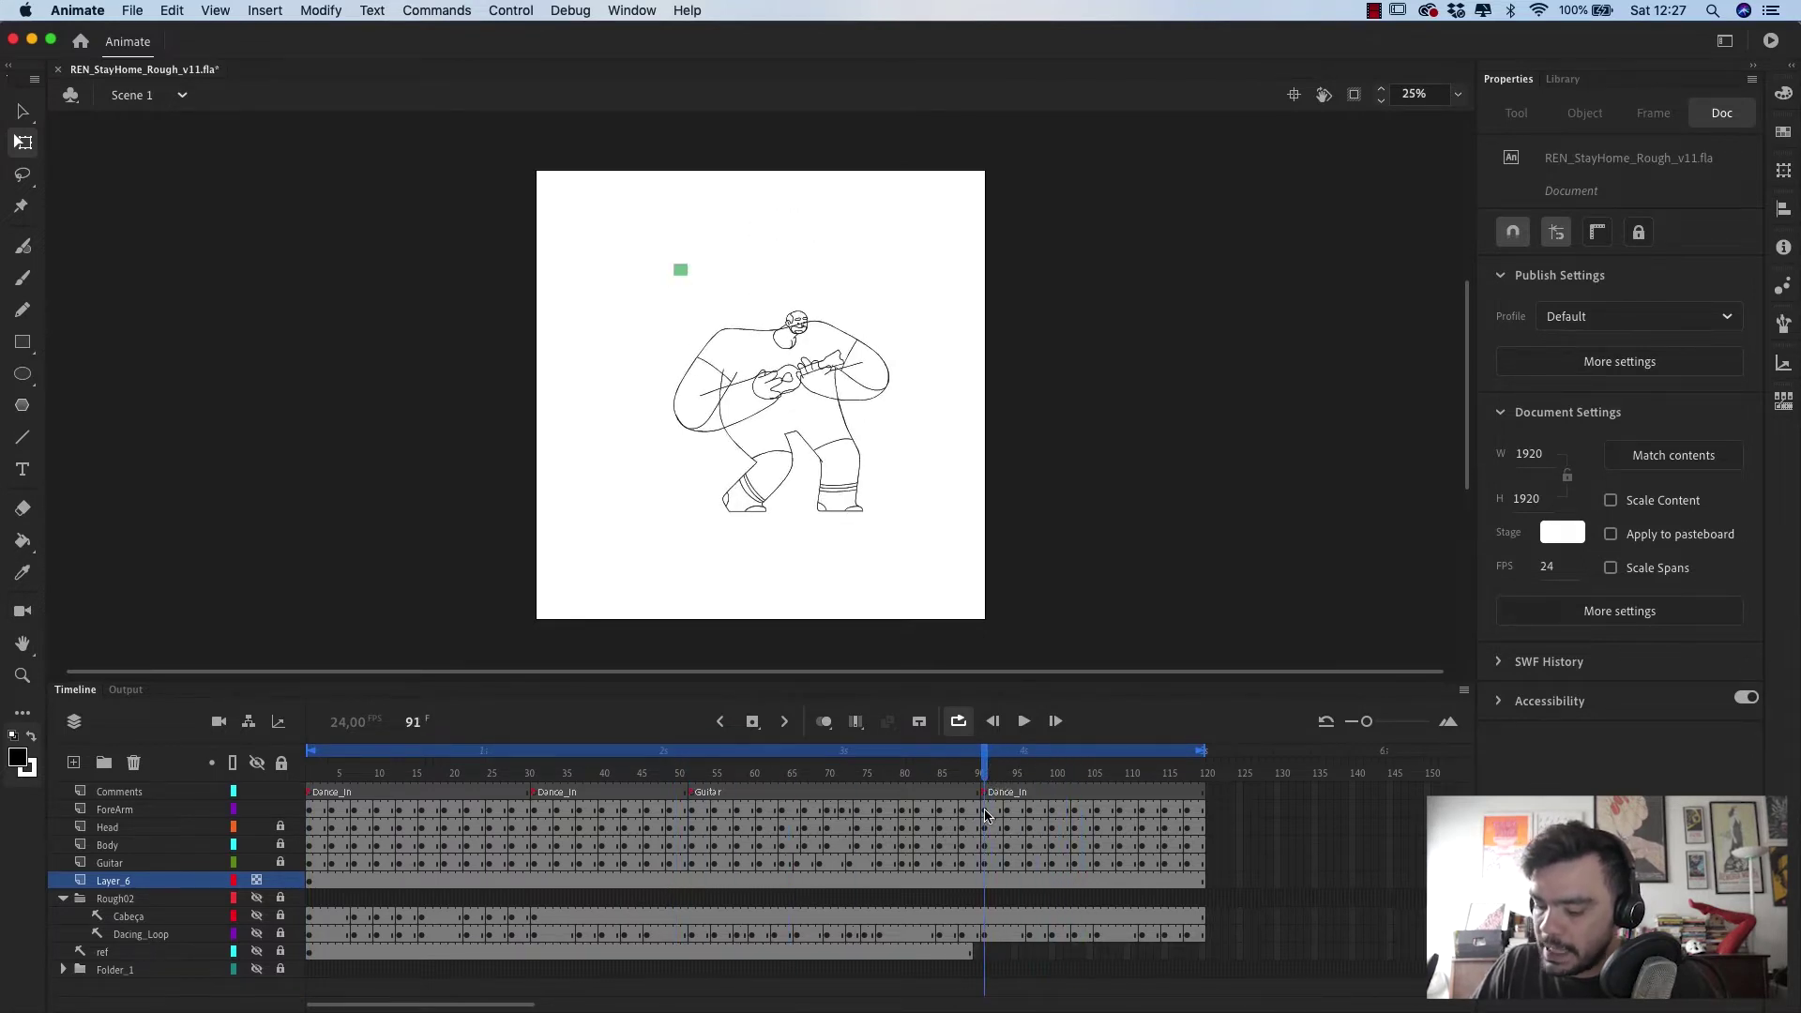
drag(330, 771, 293, 797)
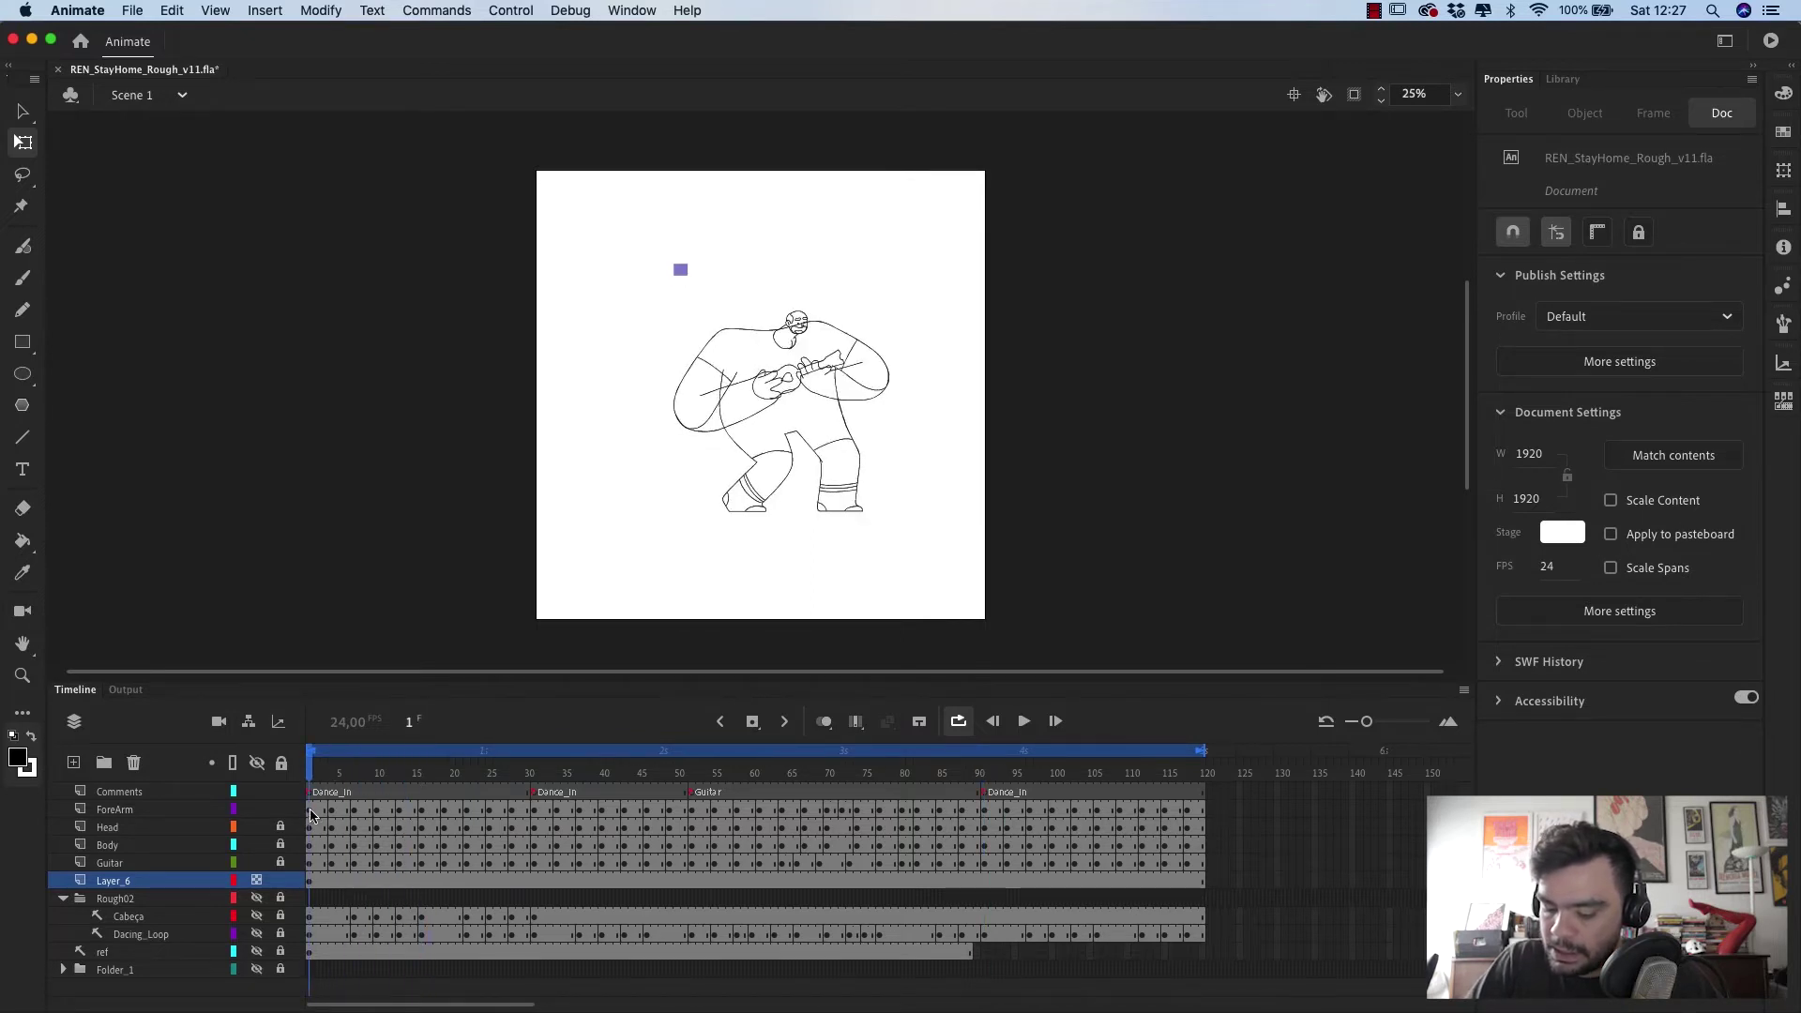
- Copy frames 1 to 51 on the ForeArm layer and overwrite that layer's frames from frame 91 onwards with them
click(311, 811)
drag(682, 814, 310, 813)
right_click(311, 813)
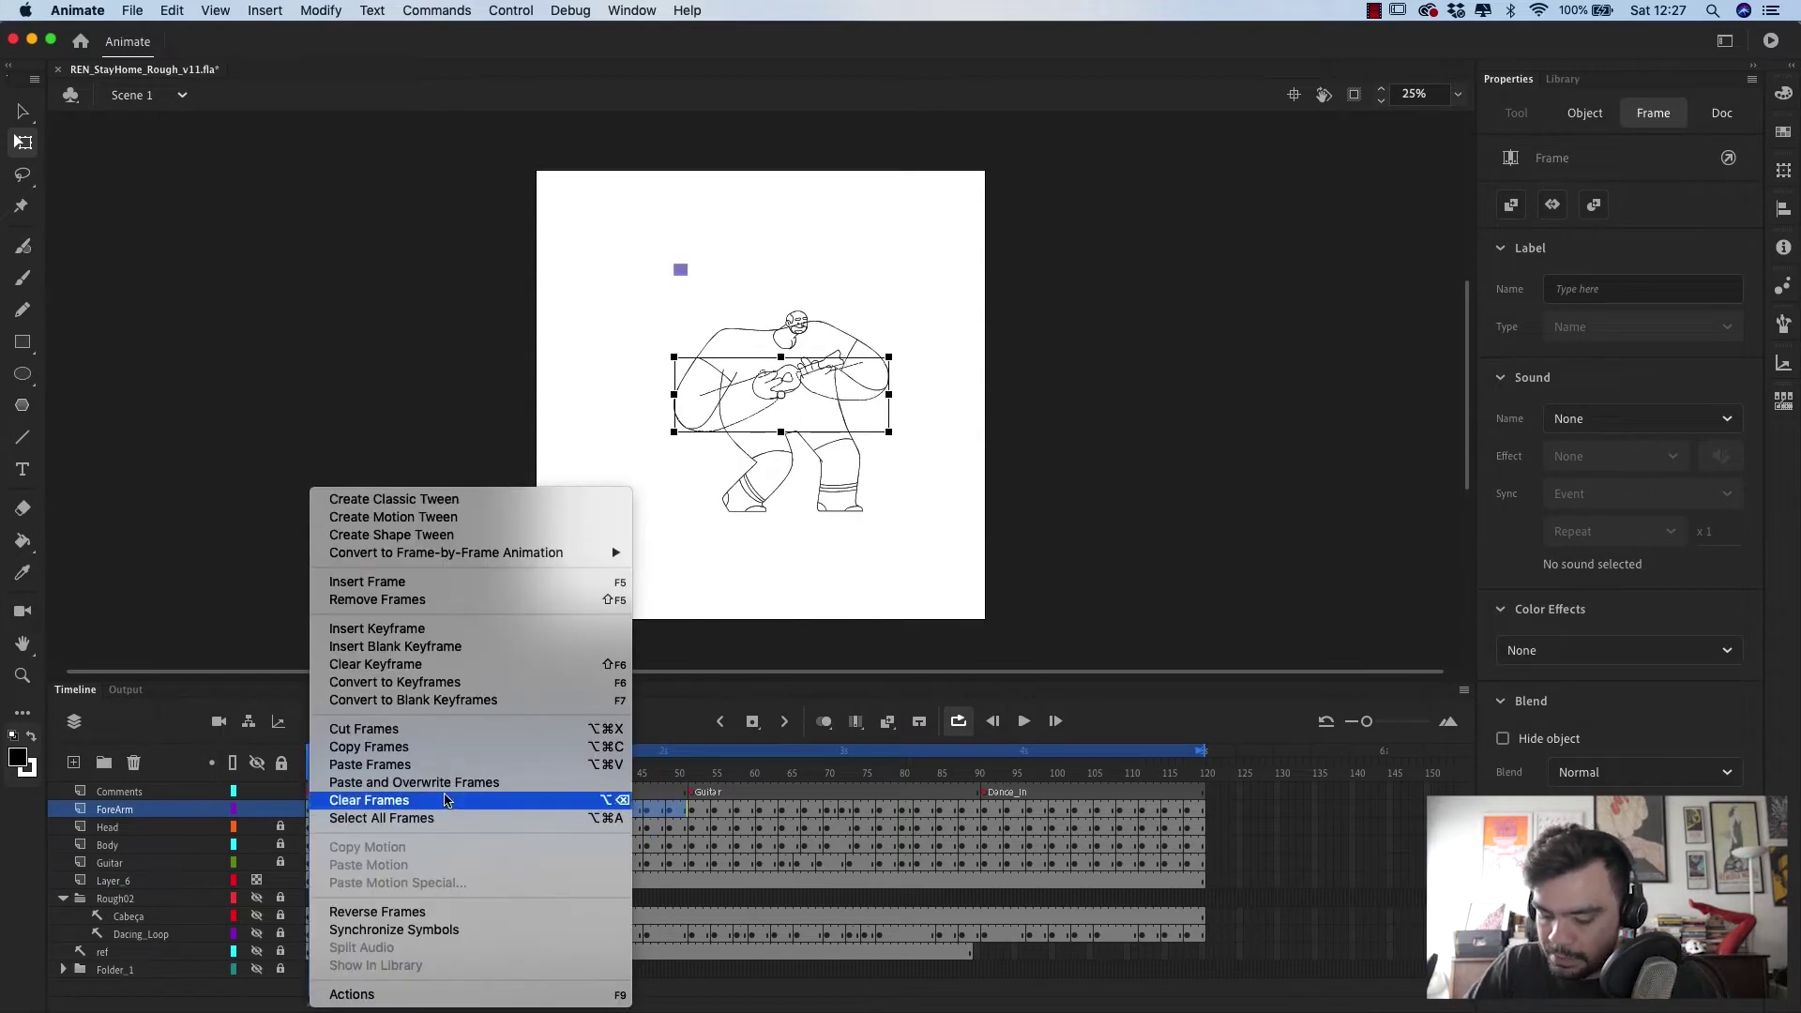
click(432, 746)
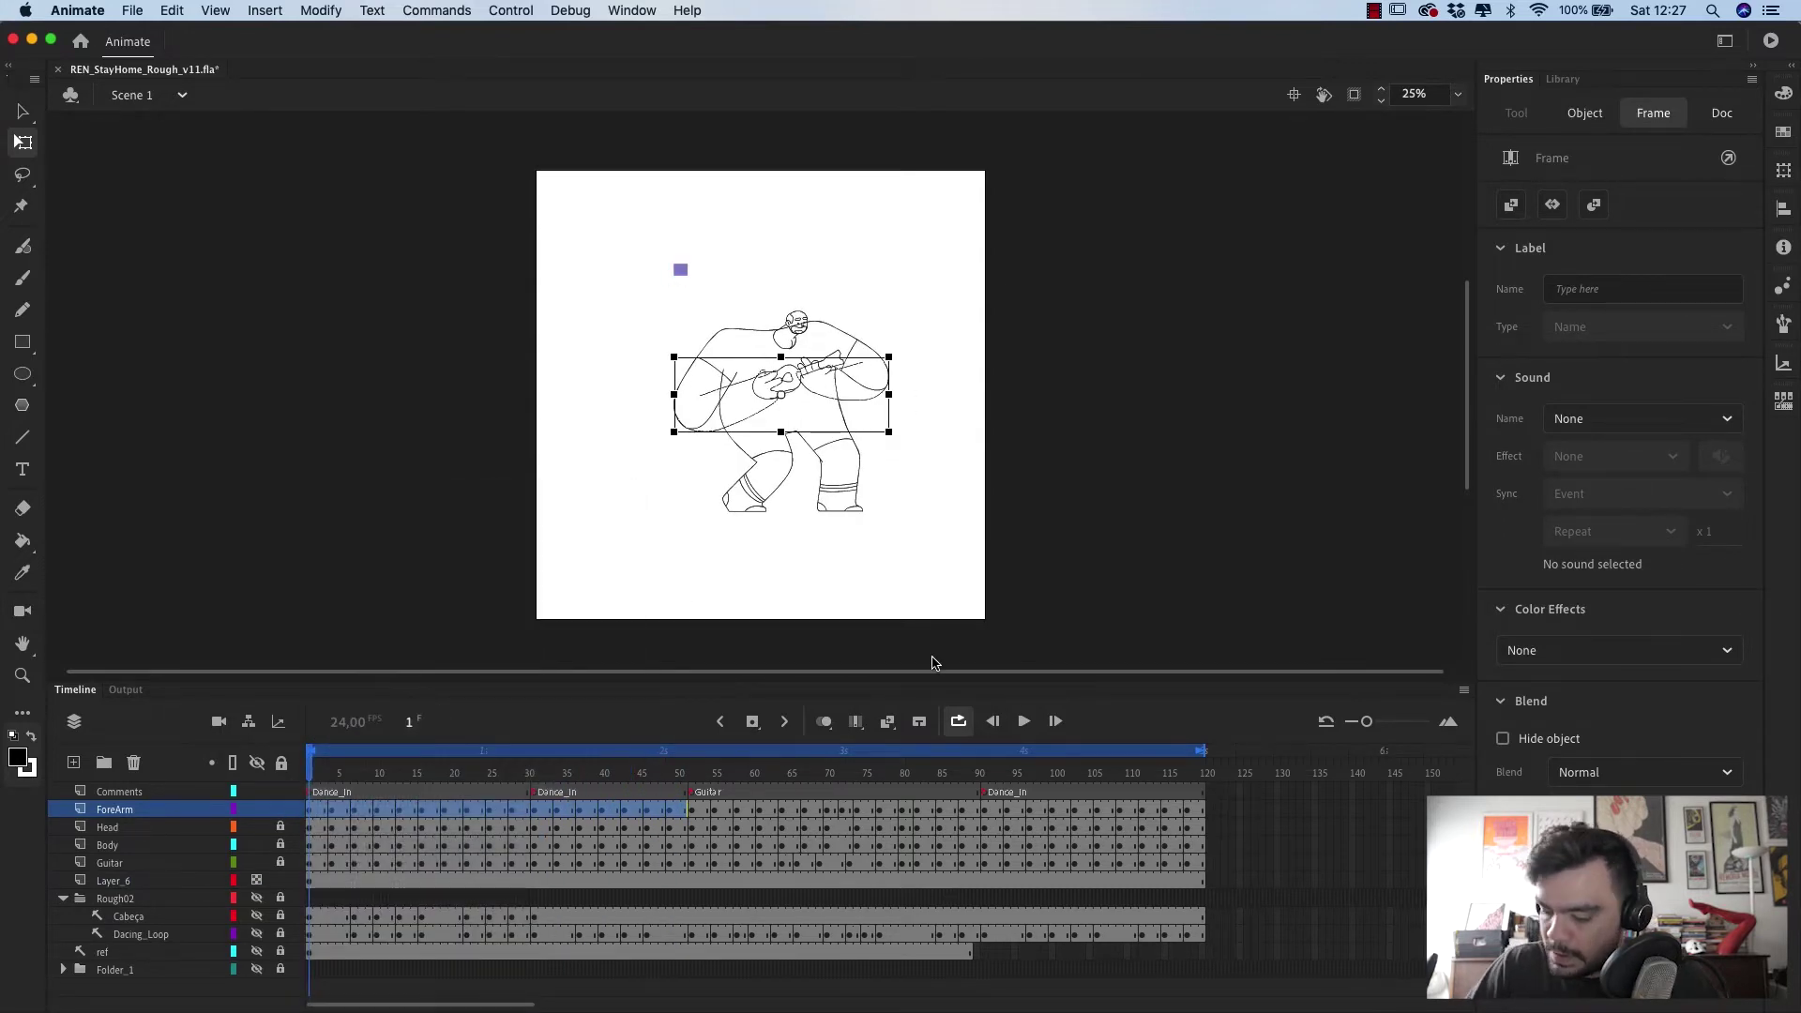
click(985, 812)
right_click(985, 815)
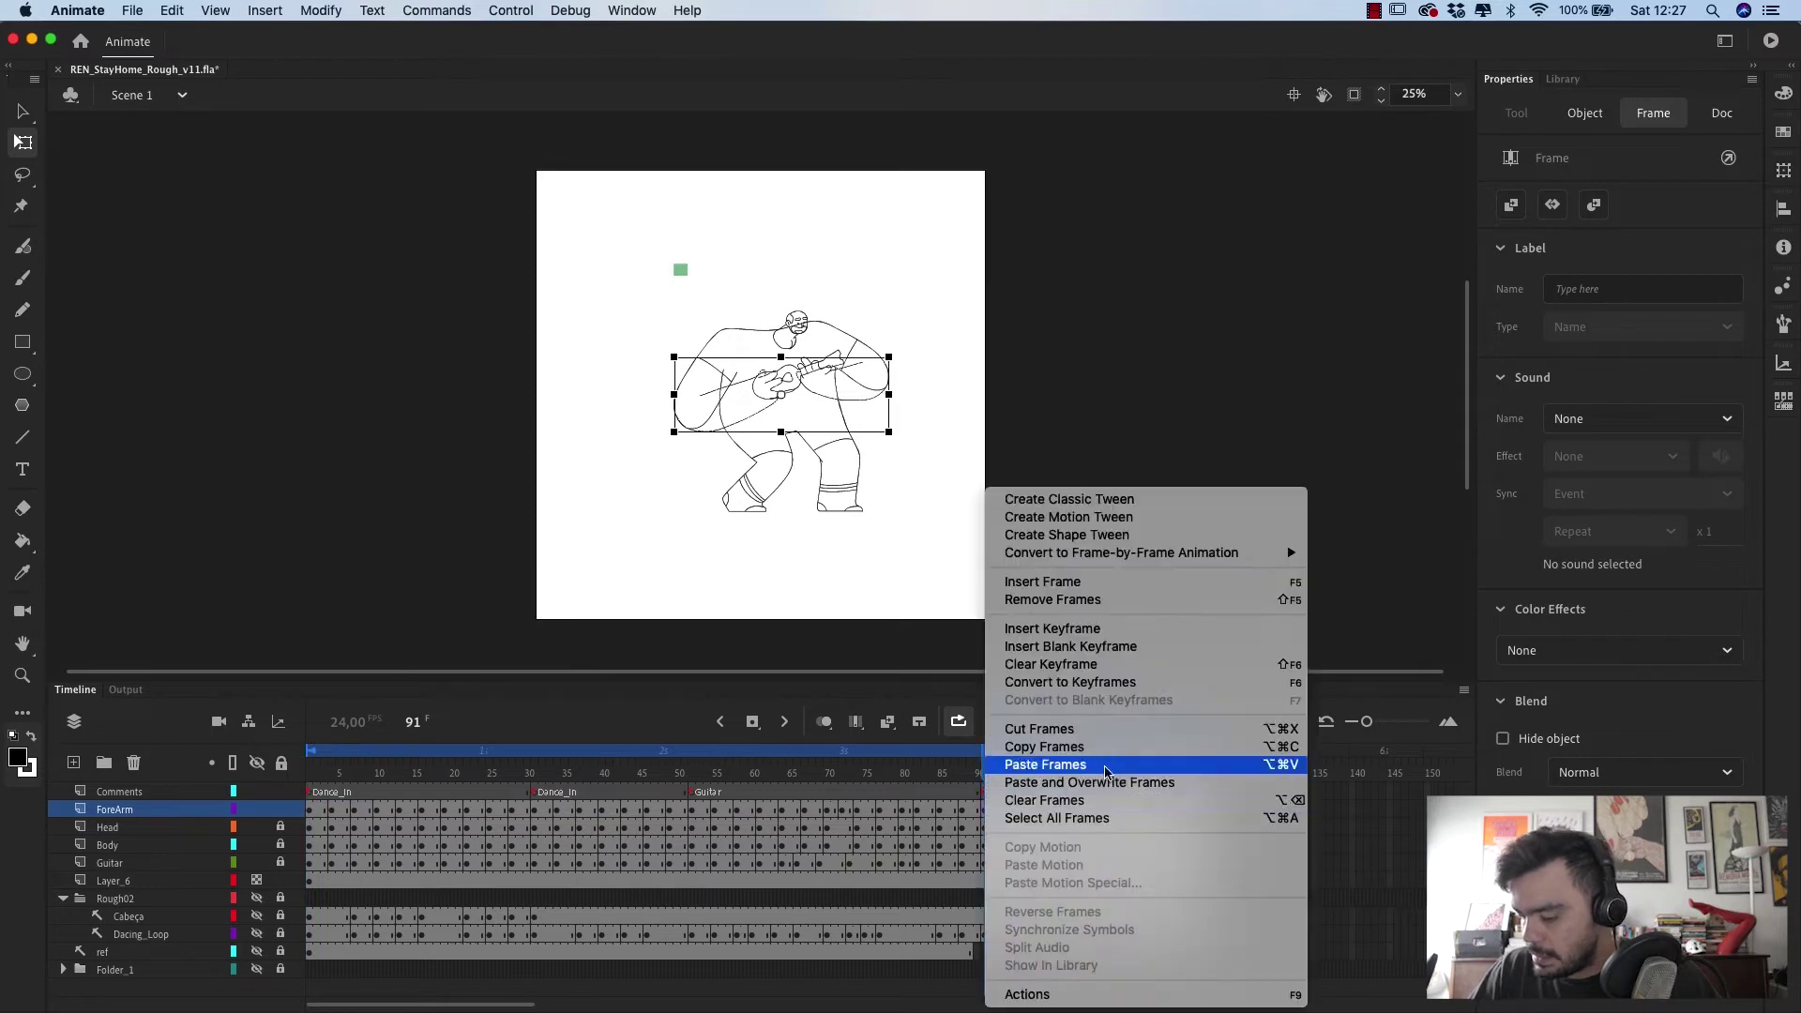
click(1088, 783)
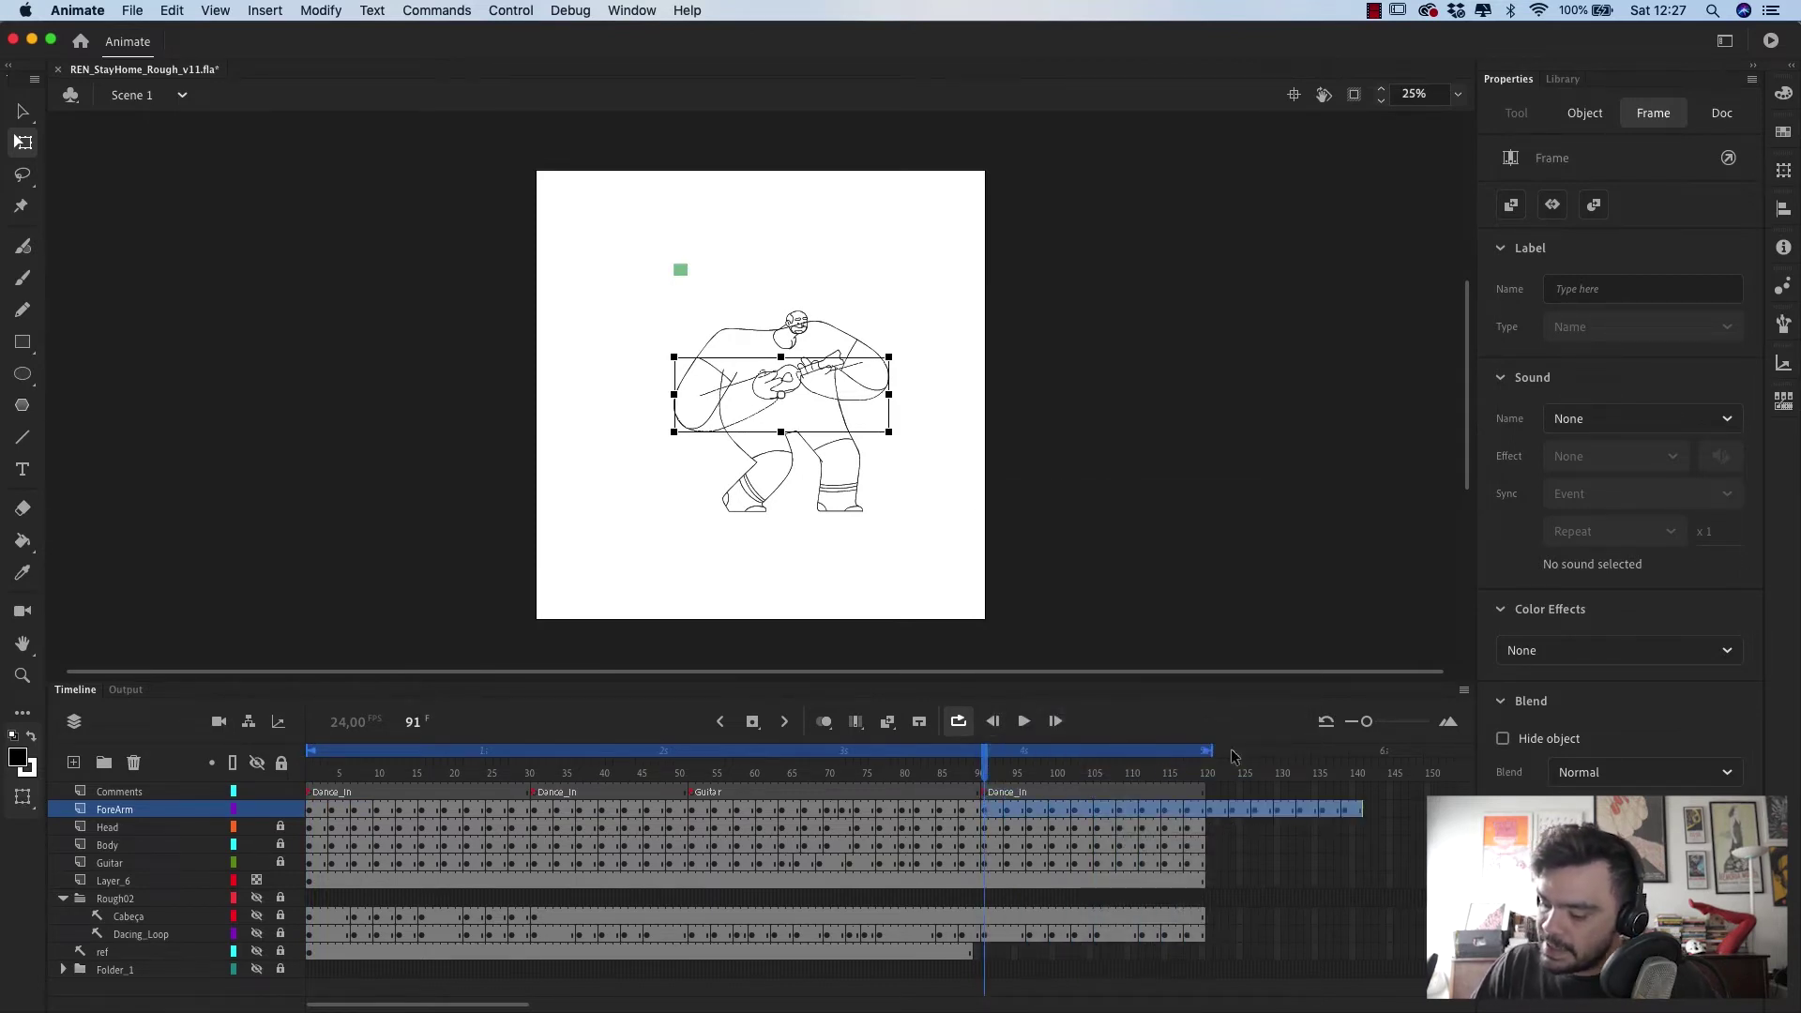
- Select the ForeArm frames that extend past the end of the animation, 121 to 141, and copy them
click(1299, 862)
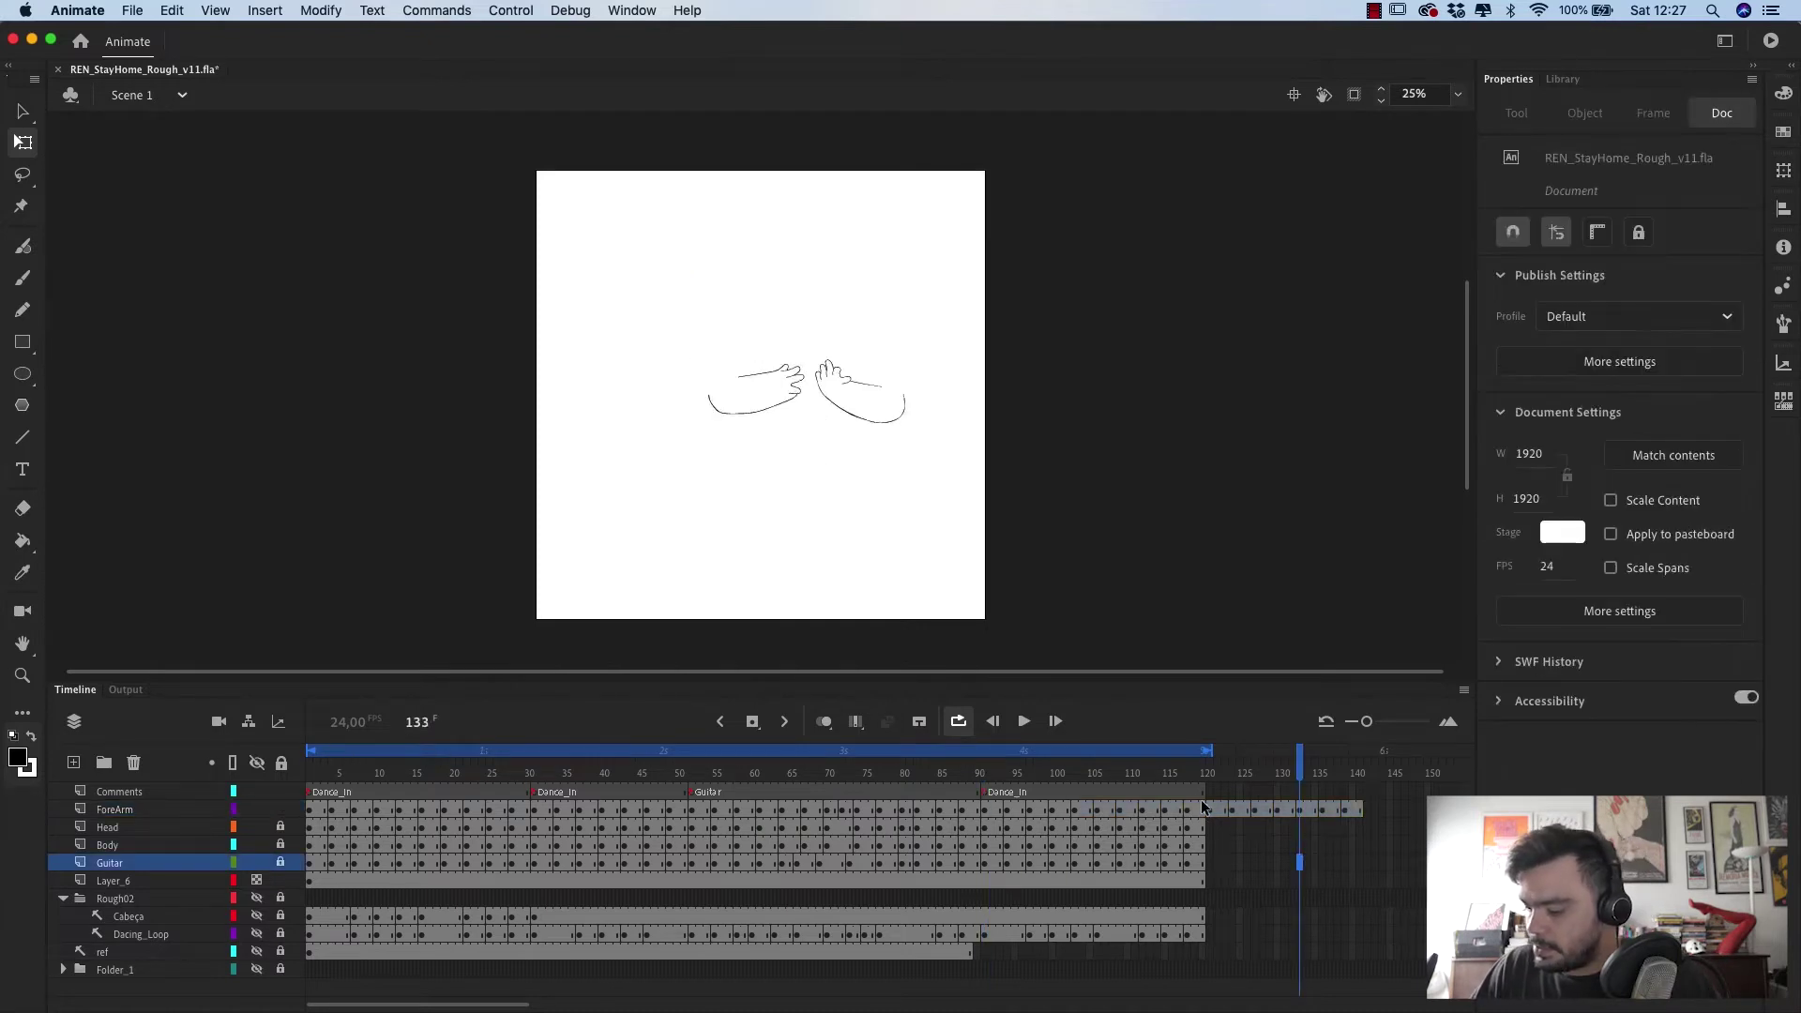
drag(1209, 808, 1362, 809)
click(1259, 813)
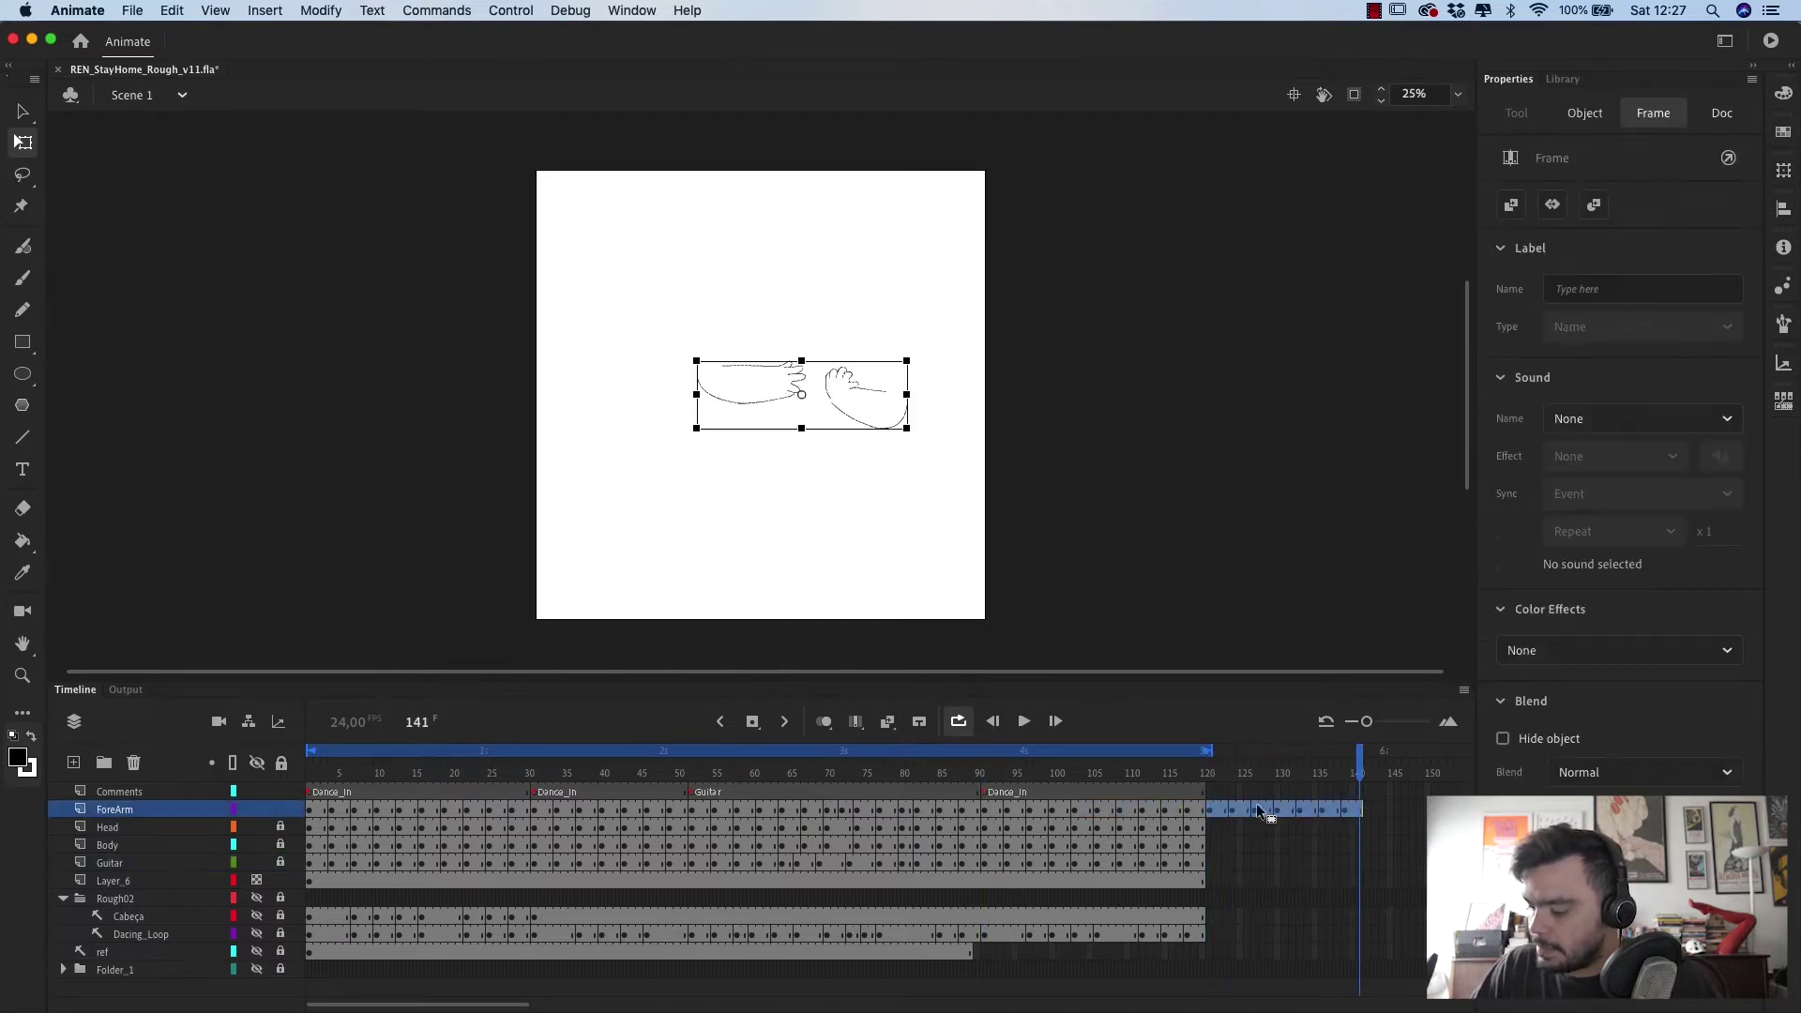
right_click(1211, 813)
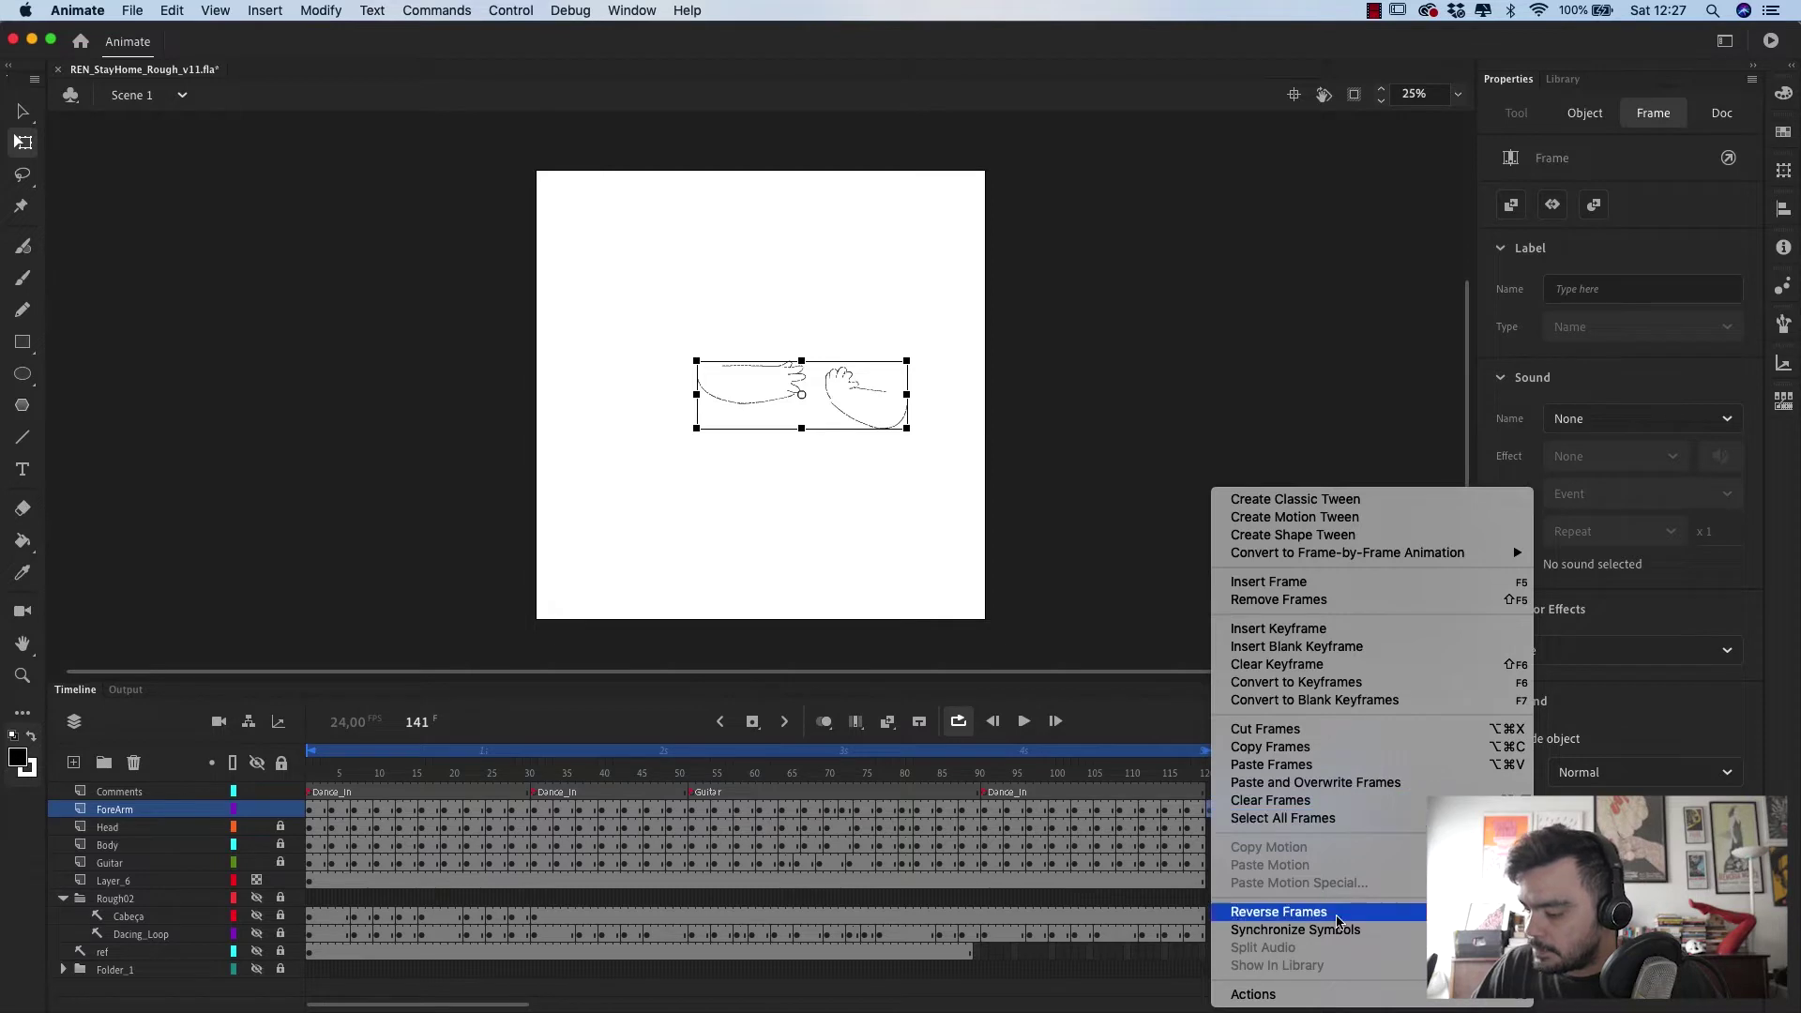
click(1302, 747)
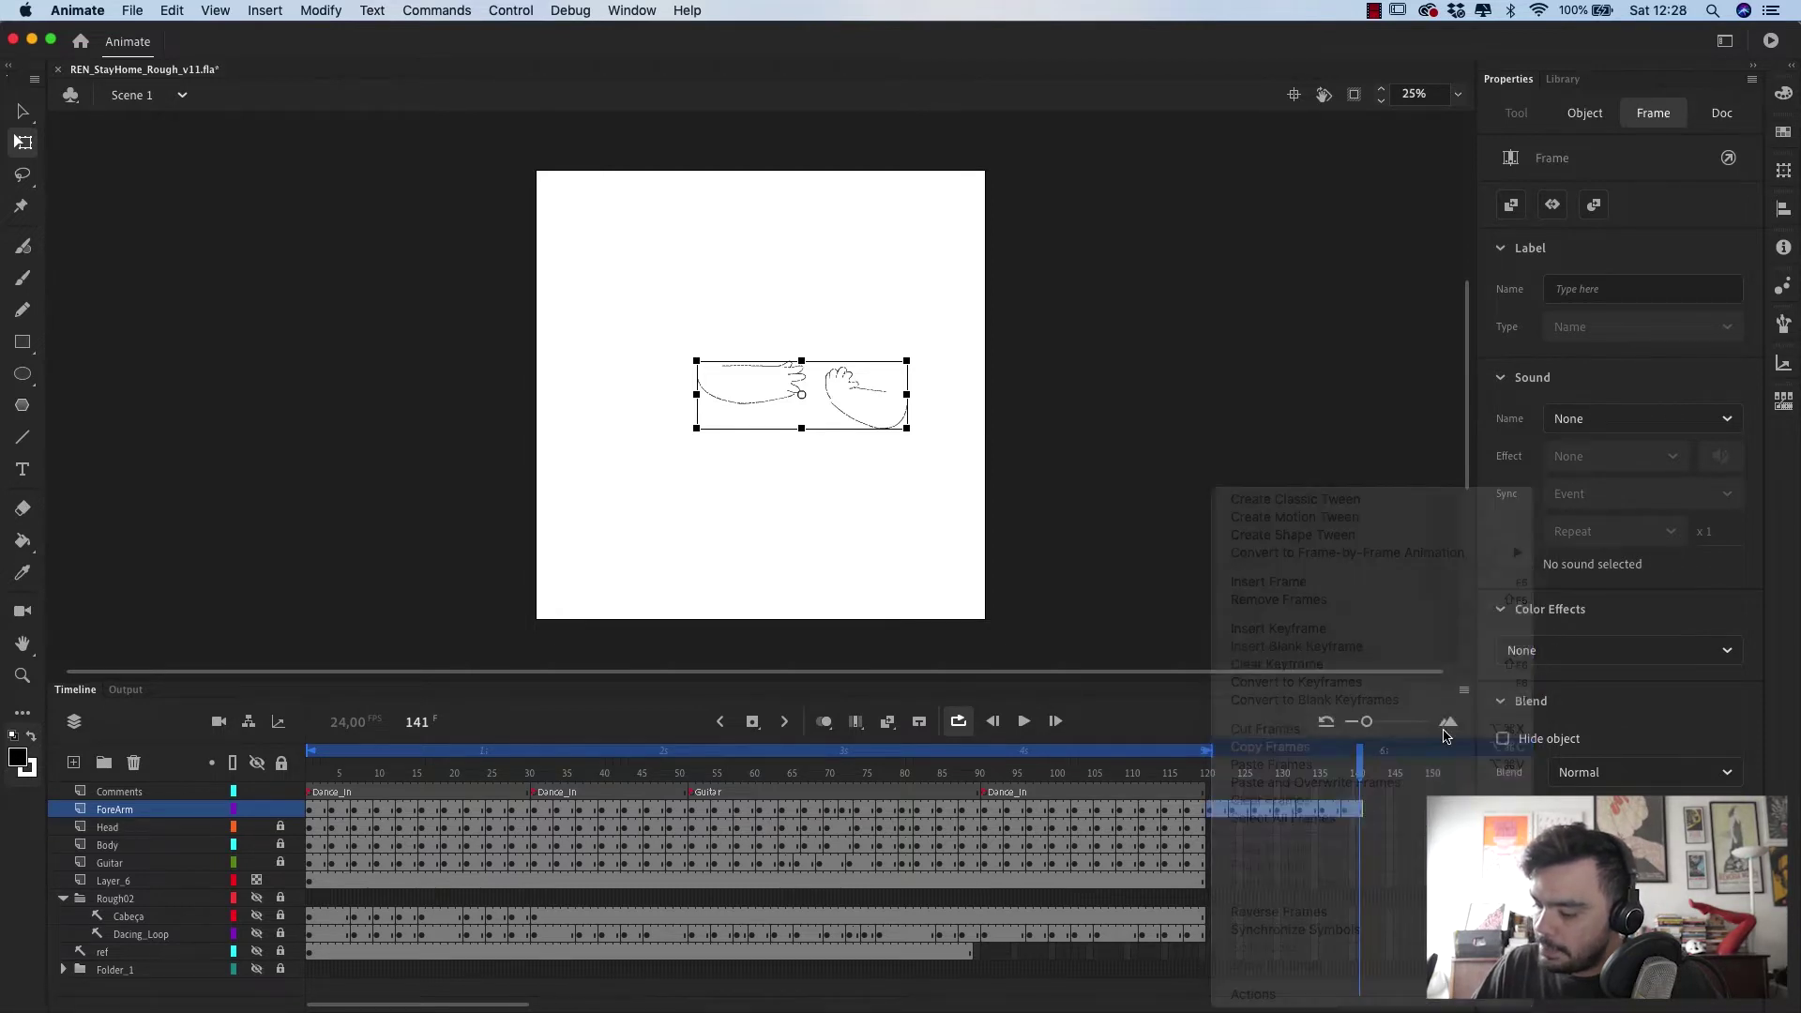
- Overwrite the ForeArm layer's frames from frame 1 with the copied frames
drag(349, 768, 289, 754)
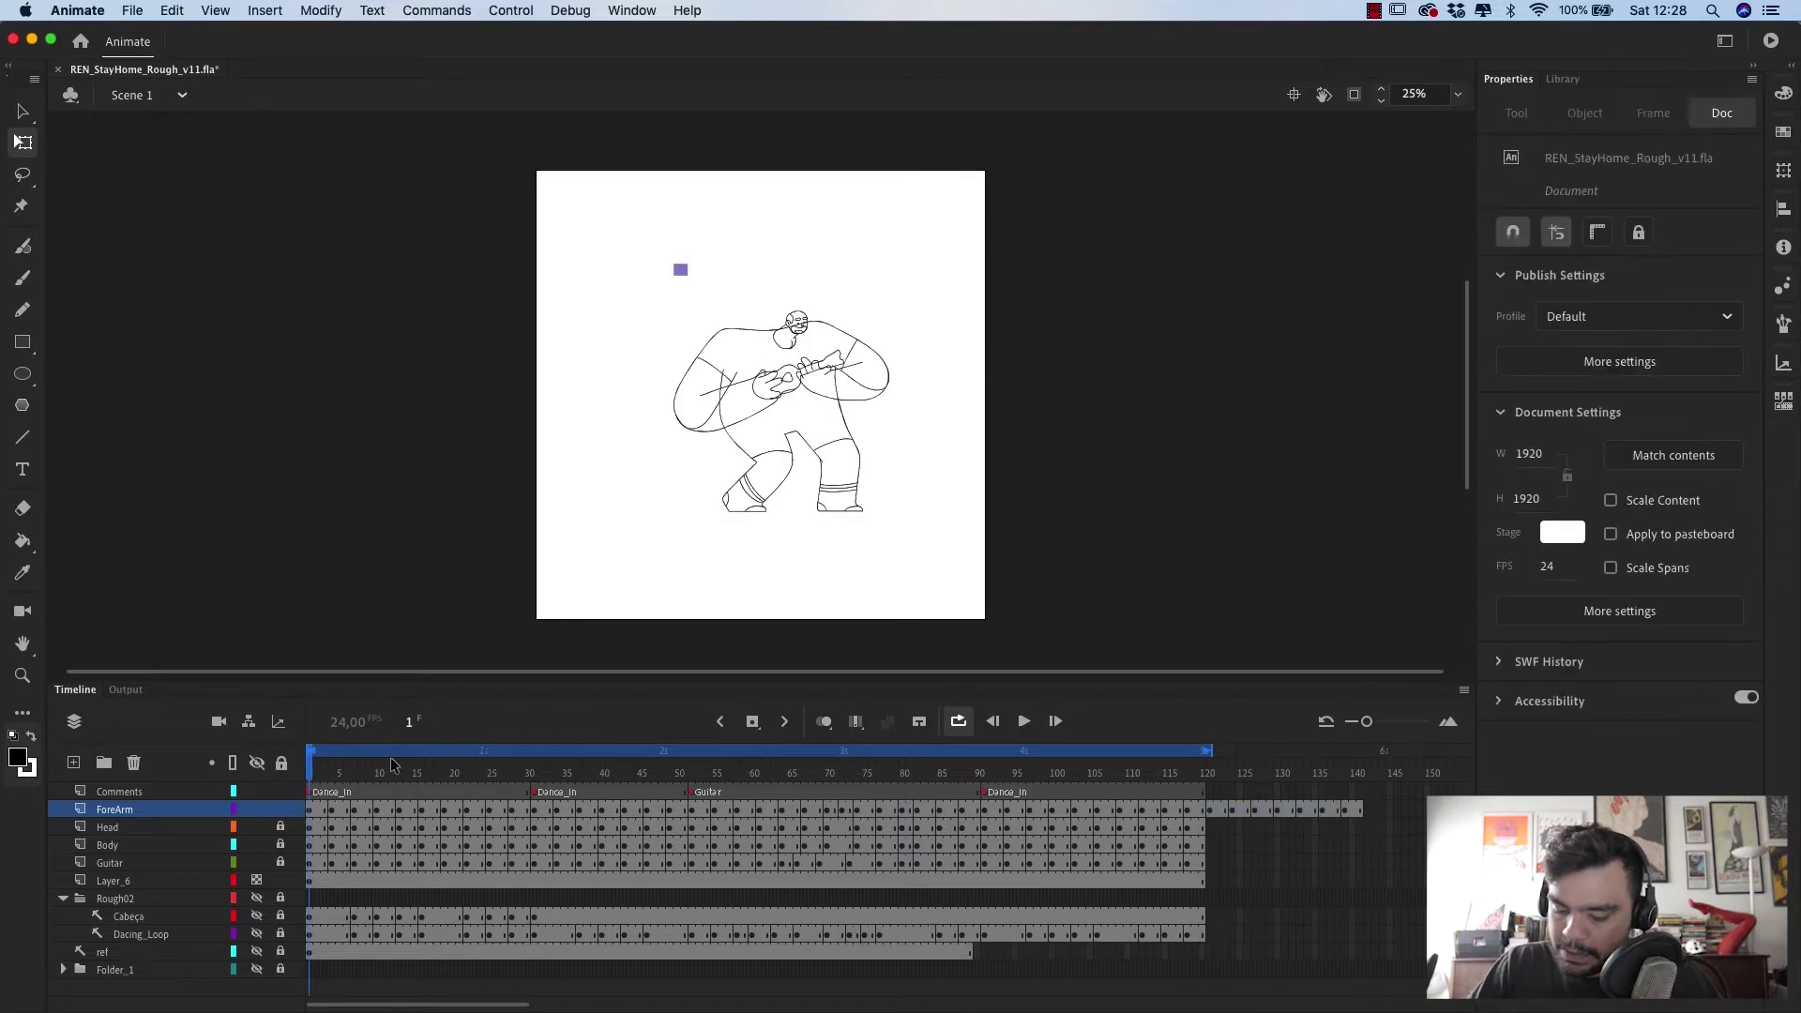
right_click(311, 819)
click(486, 775)
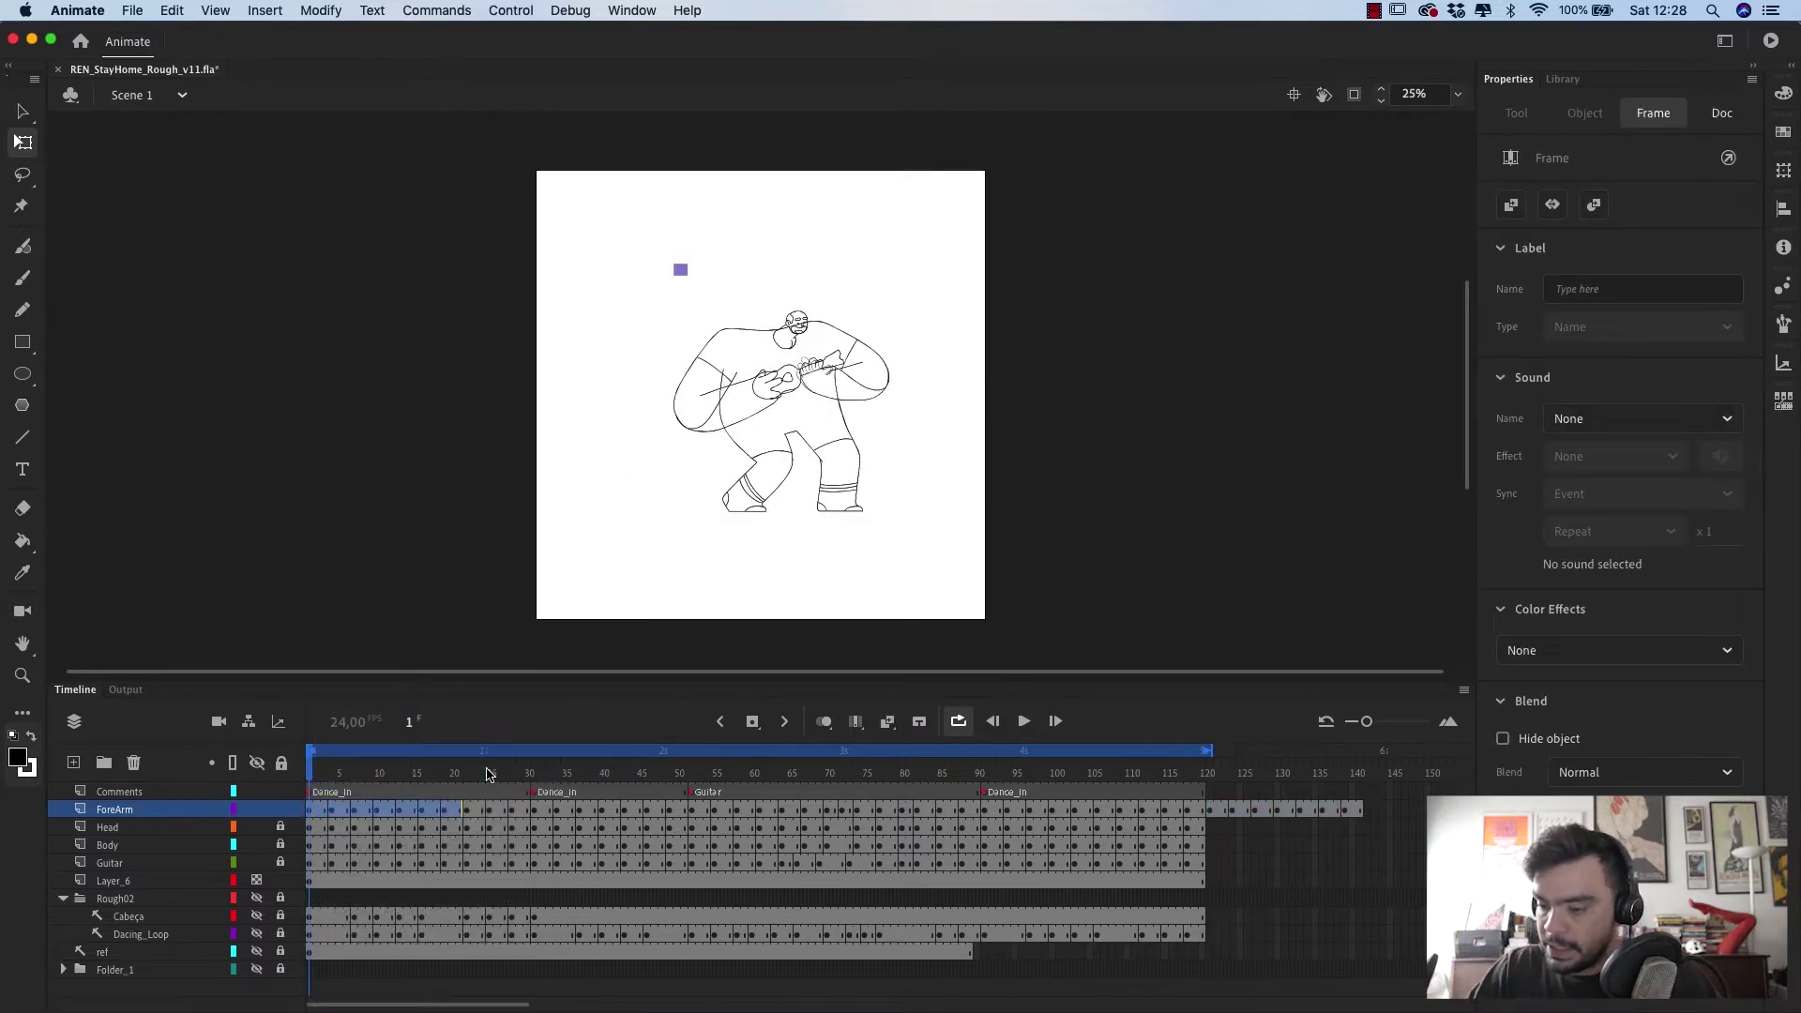
- Scrub through the pasted forearm frames, comparing the poses around frames 21 to 23 with frame 121 for continuity
drag(317, 771, 452, 796)
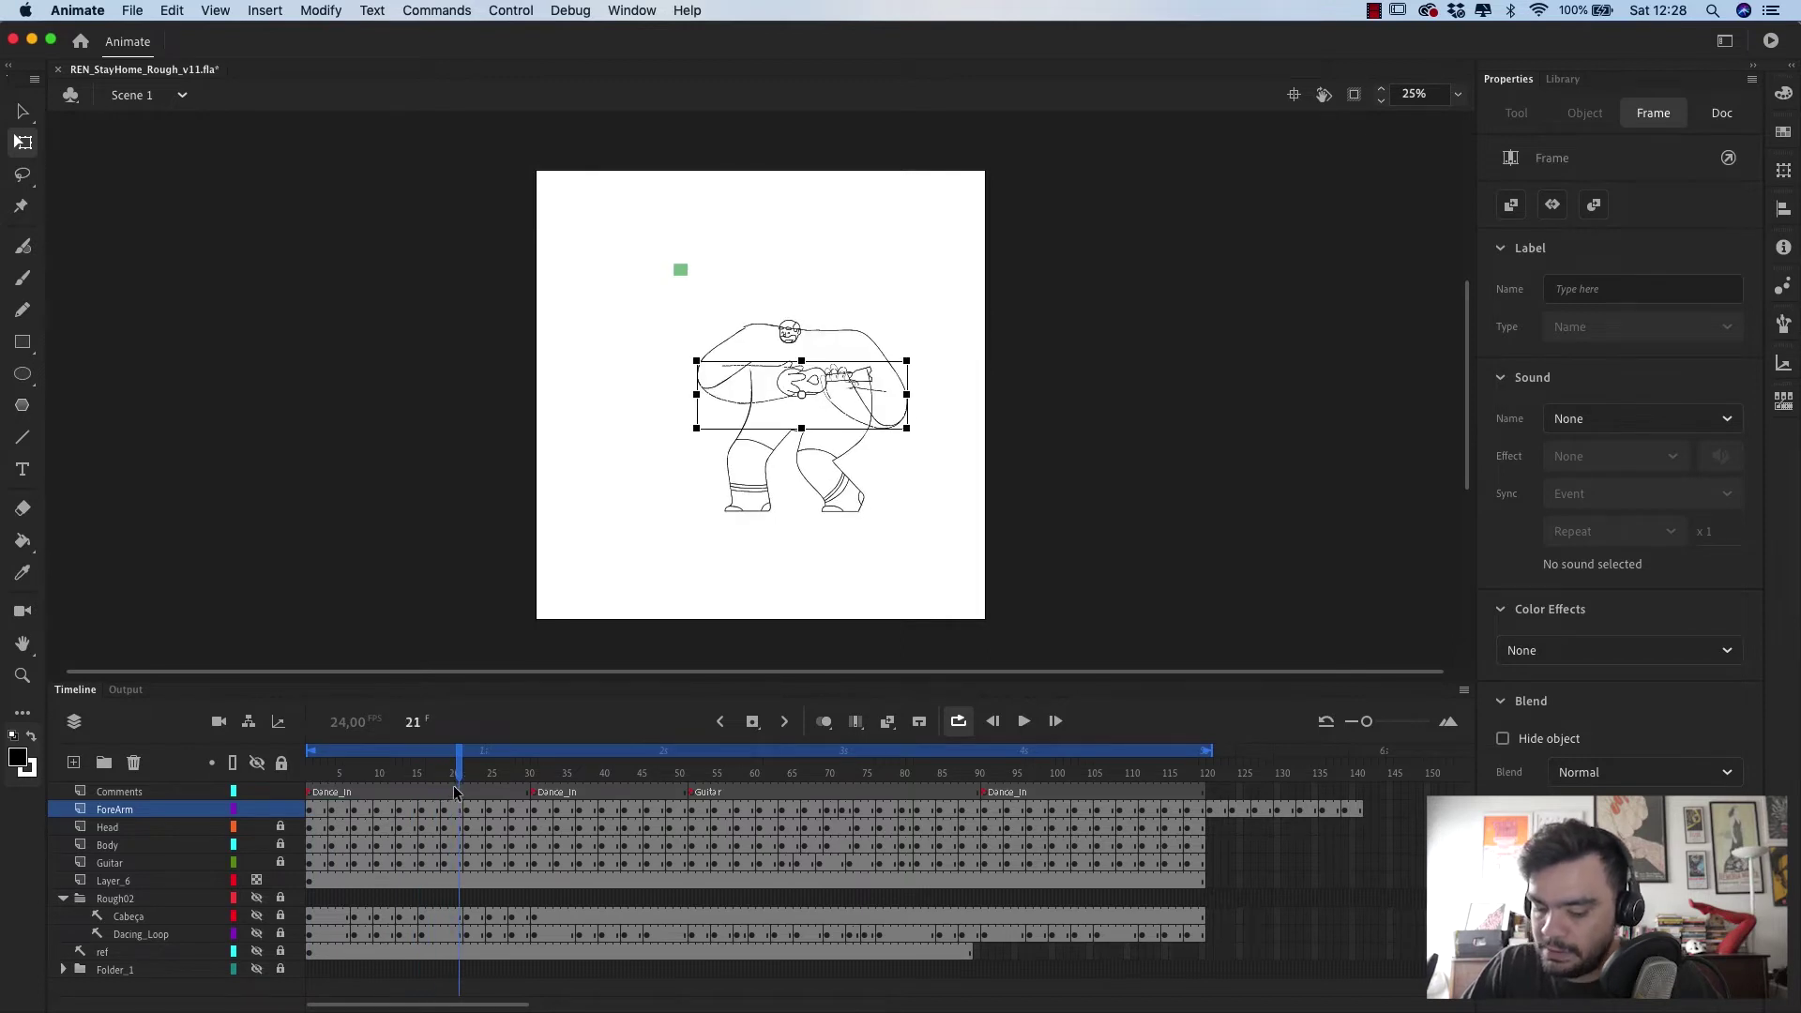
click(473, 779)
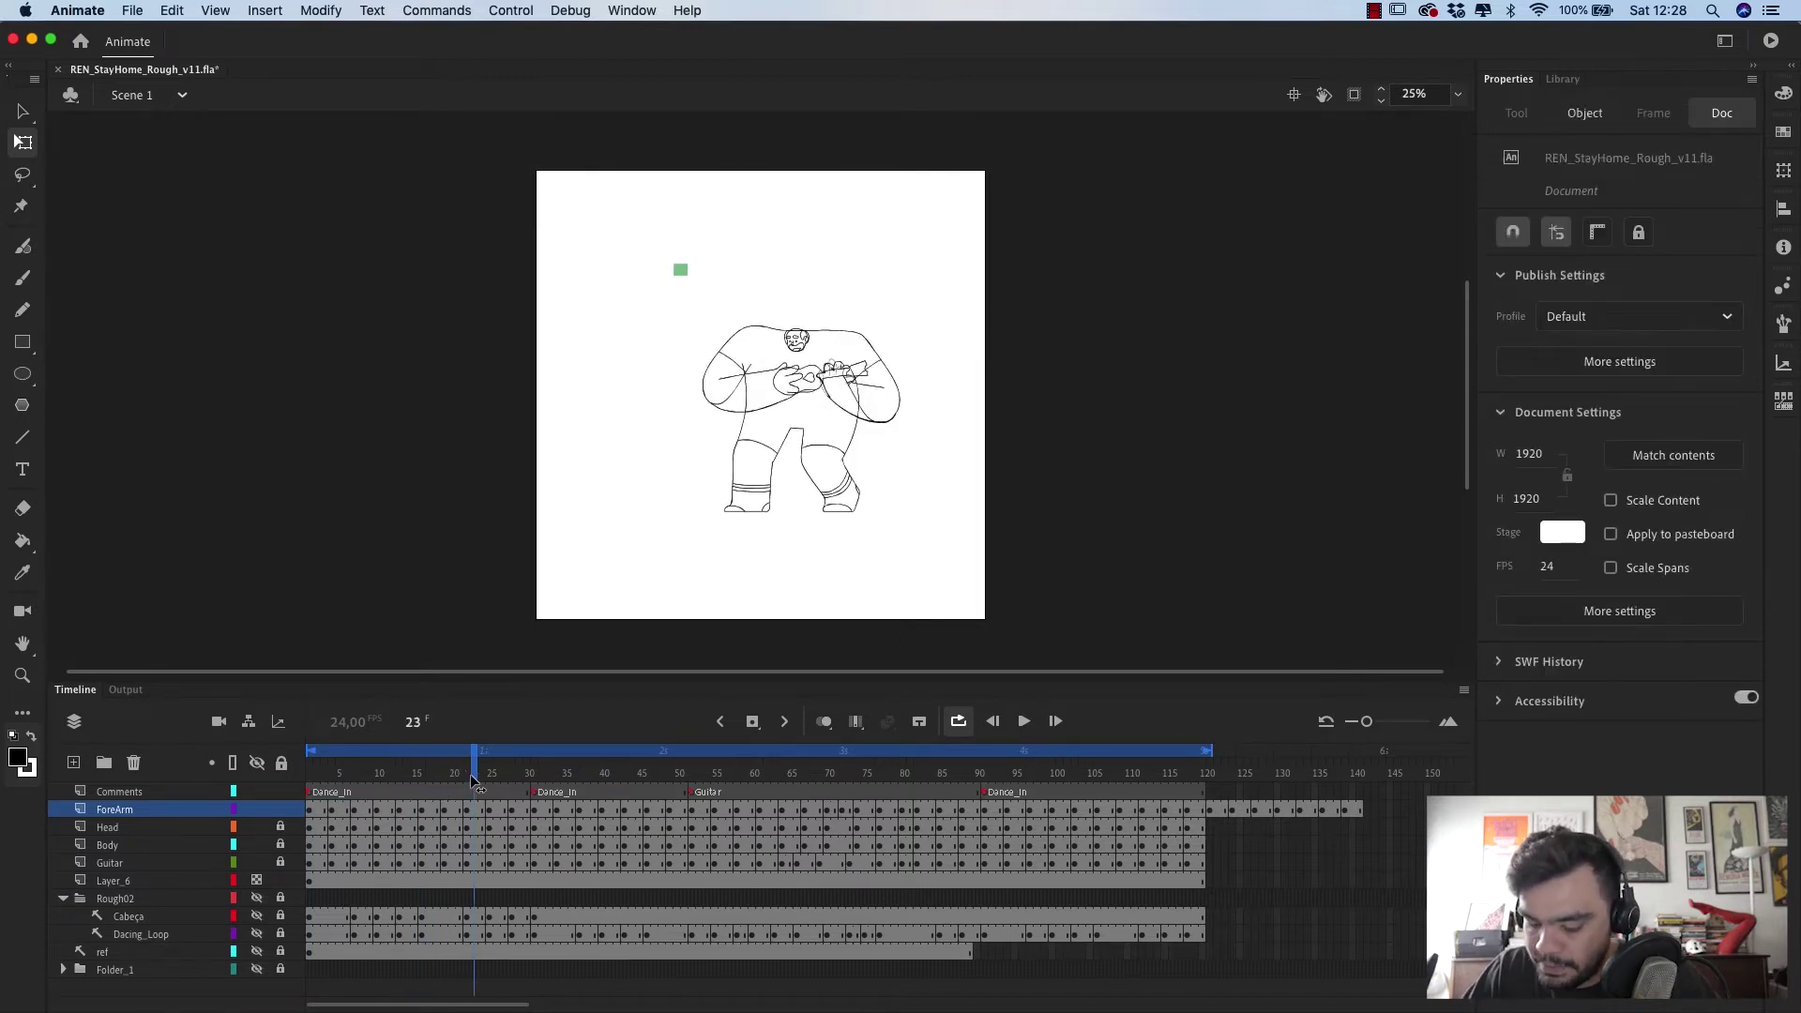
click(469, 781)
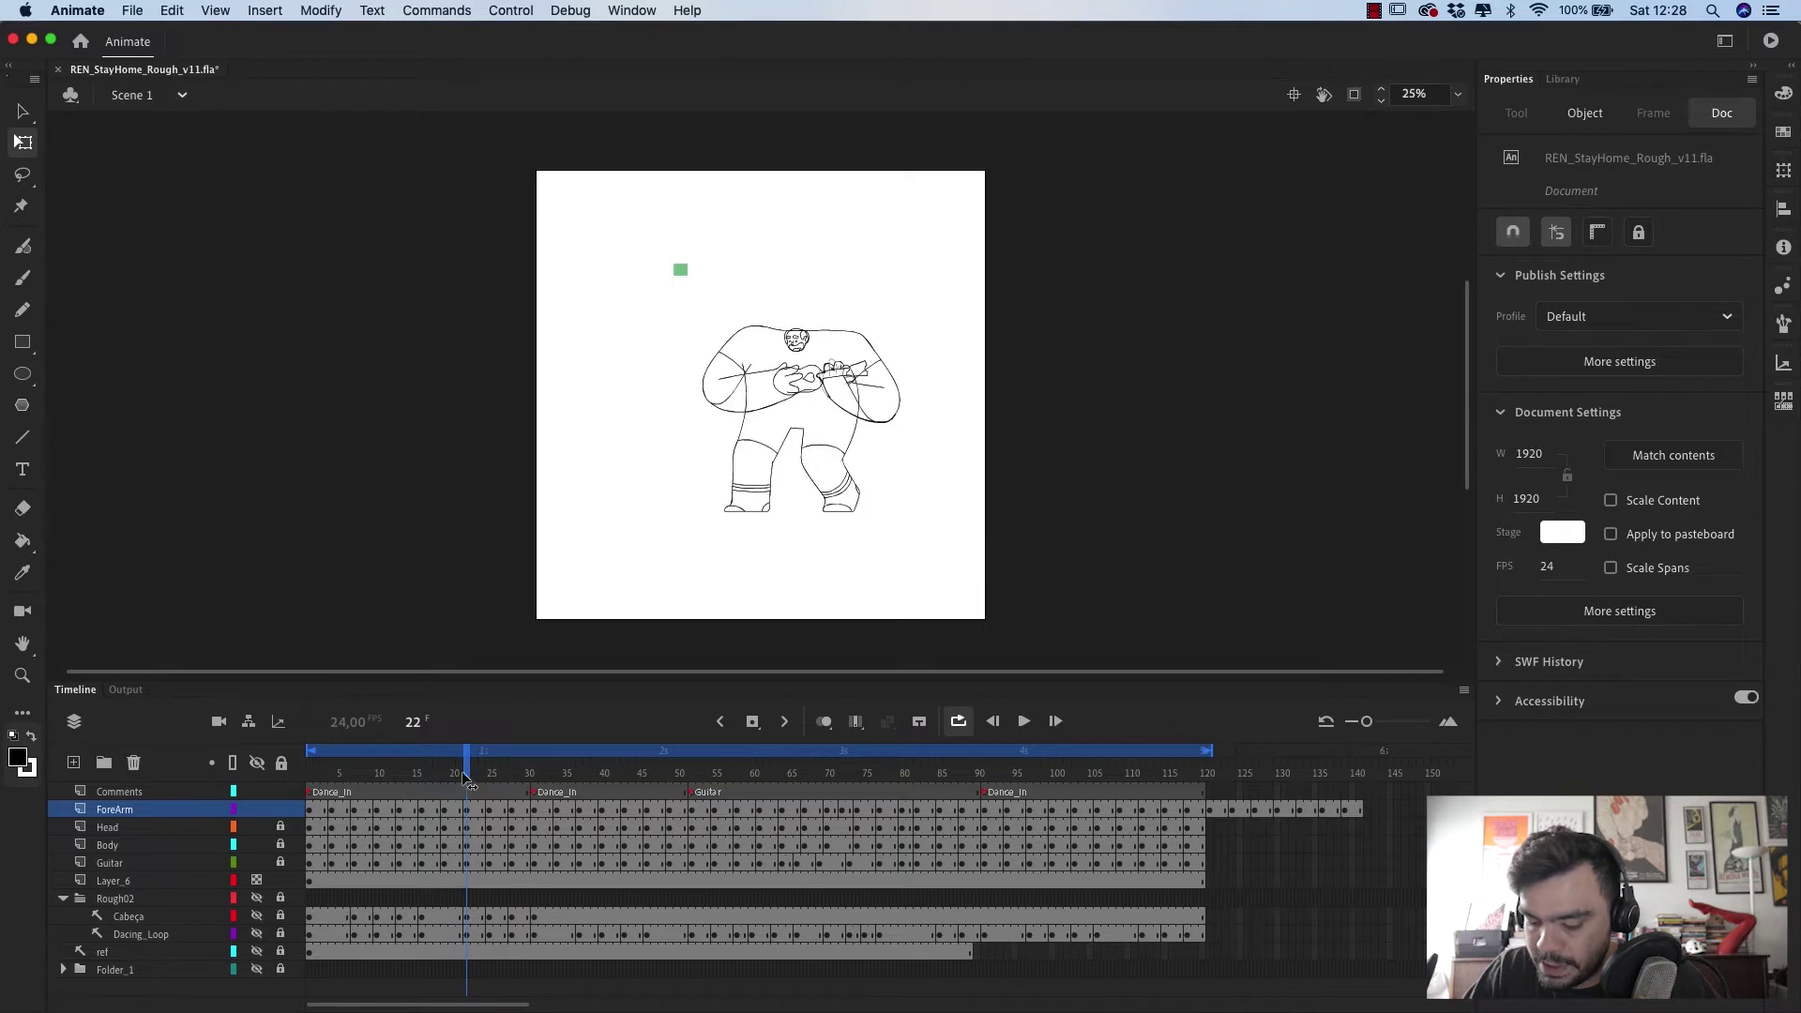
click(1218, 777)
click(1212, 777)
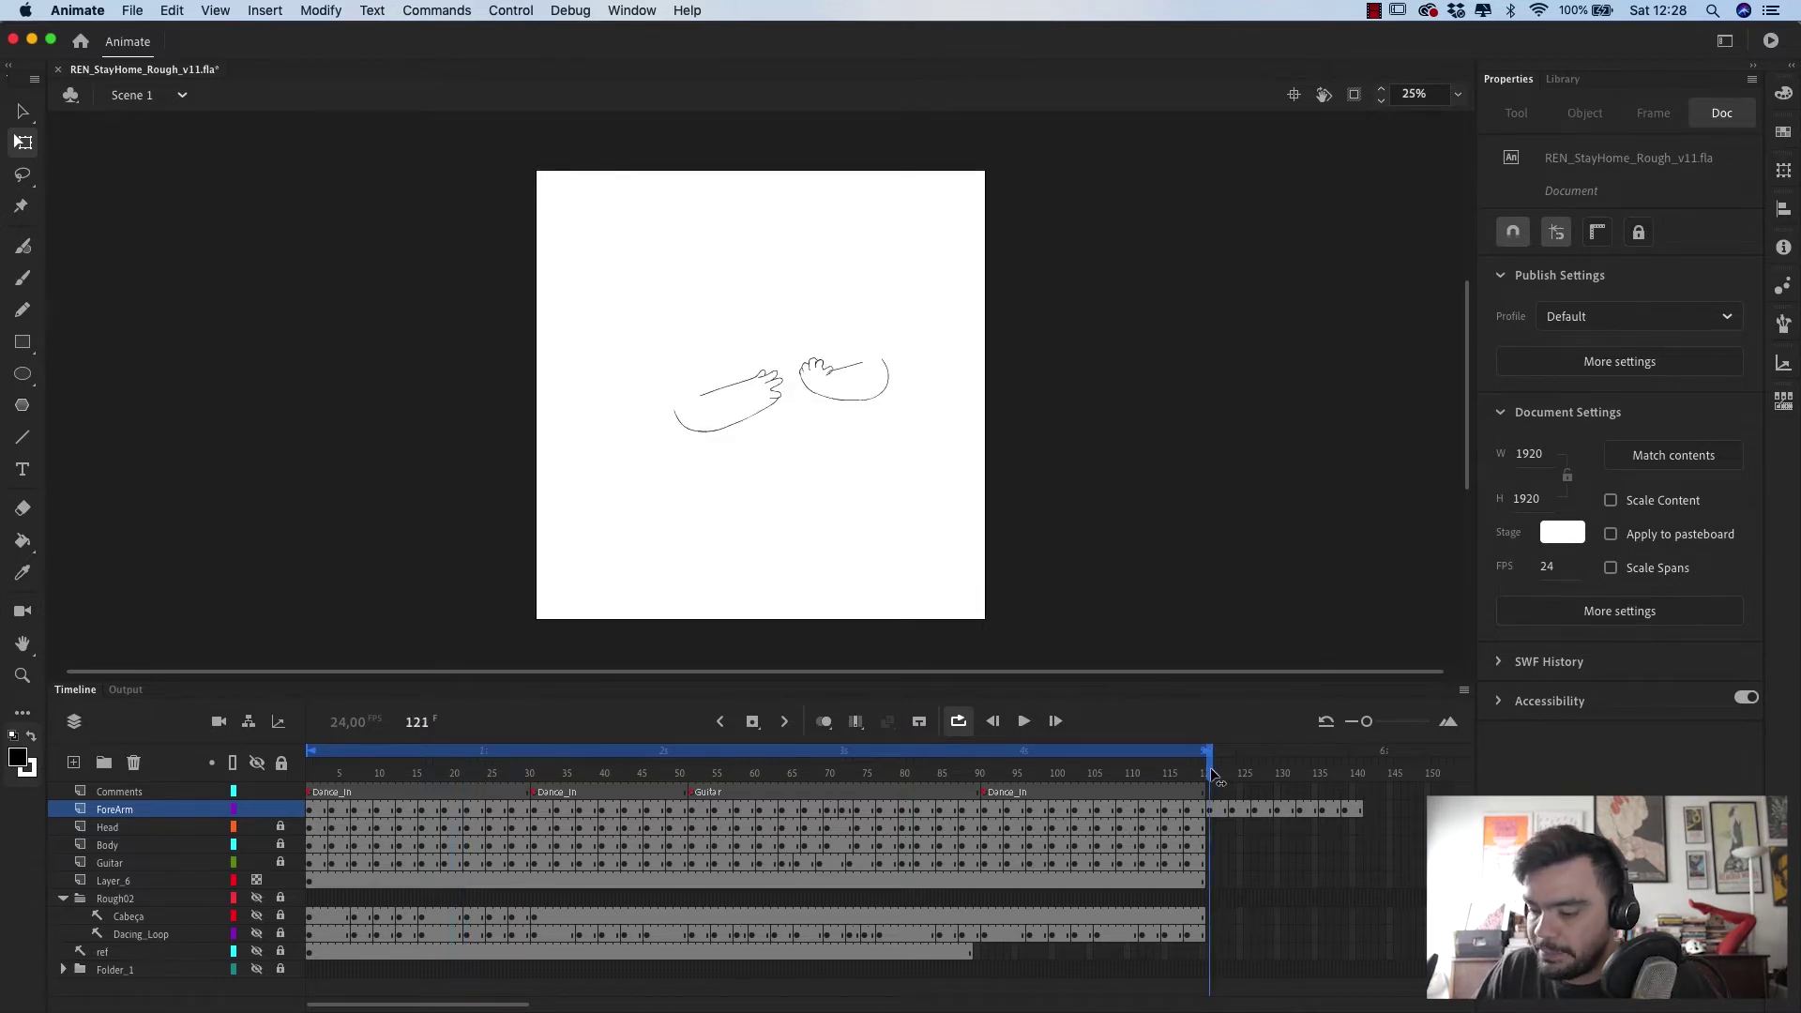
mouse_move(1211, 771)
mouse_down()
mouse_move(469, 790)
mouse_move(1167, 819)
mouse_move(1214, 813)
mouse_move(723, 783)
mouse_move(1326, 798)
mouse_move(376, 778)
mouse_move(407, 777)
mouse_up()
mouse_move(992, 775)
mouse_down()
mouse_move(1295, 793)
mouse_move(328, 779)
mouse_move(462, 781)
mouse_up()
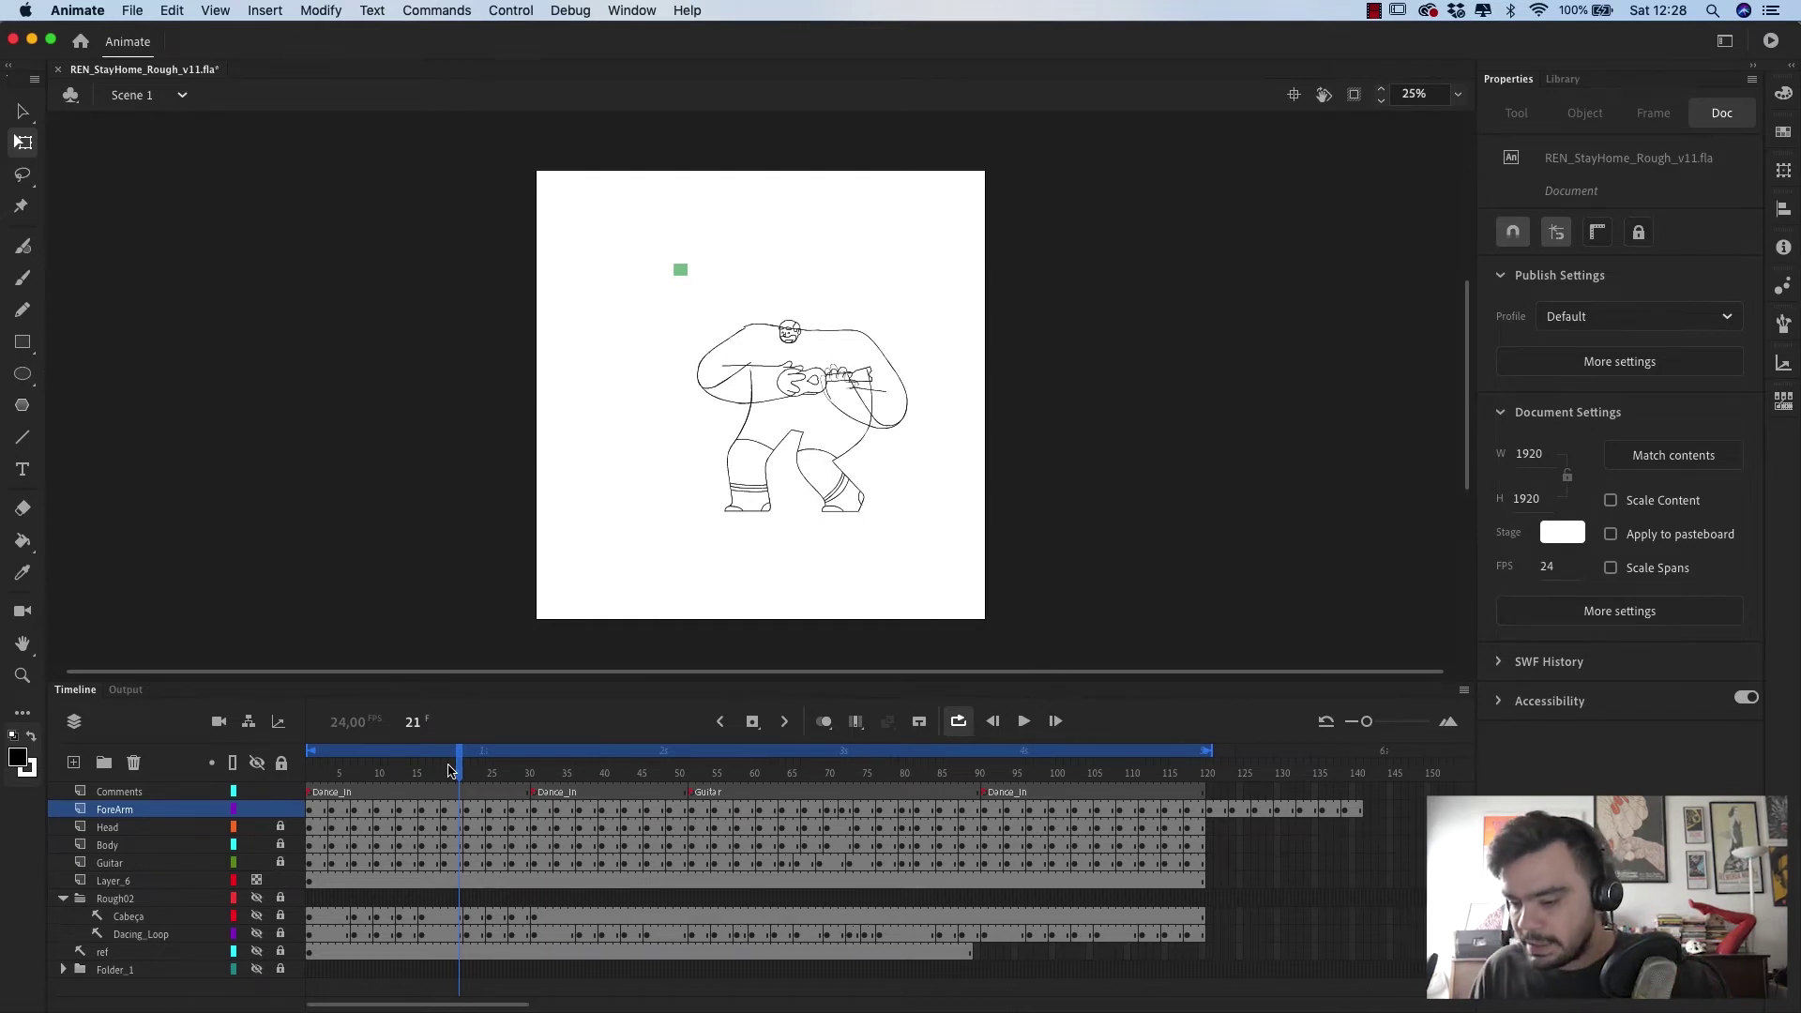
- Play back the animation, hiding Layer_6 while it runs, and stop the playback
key(Return)
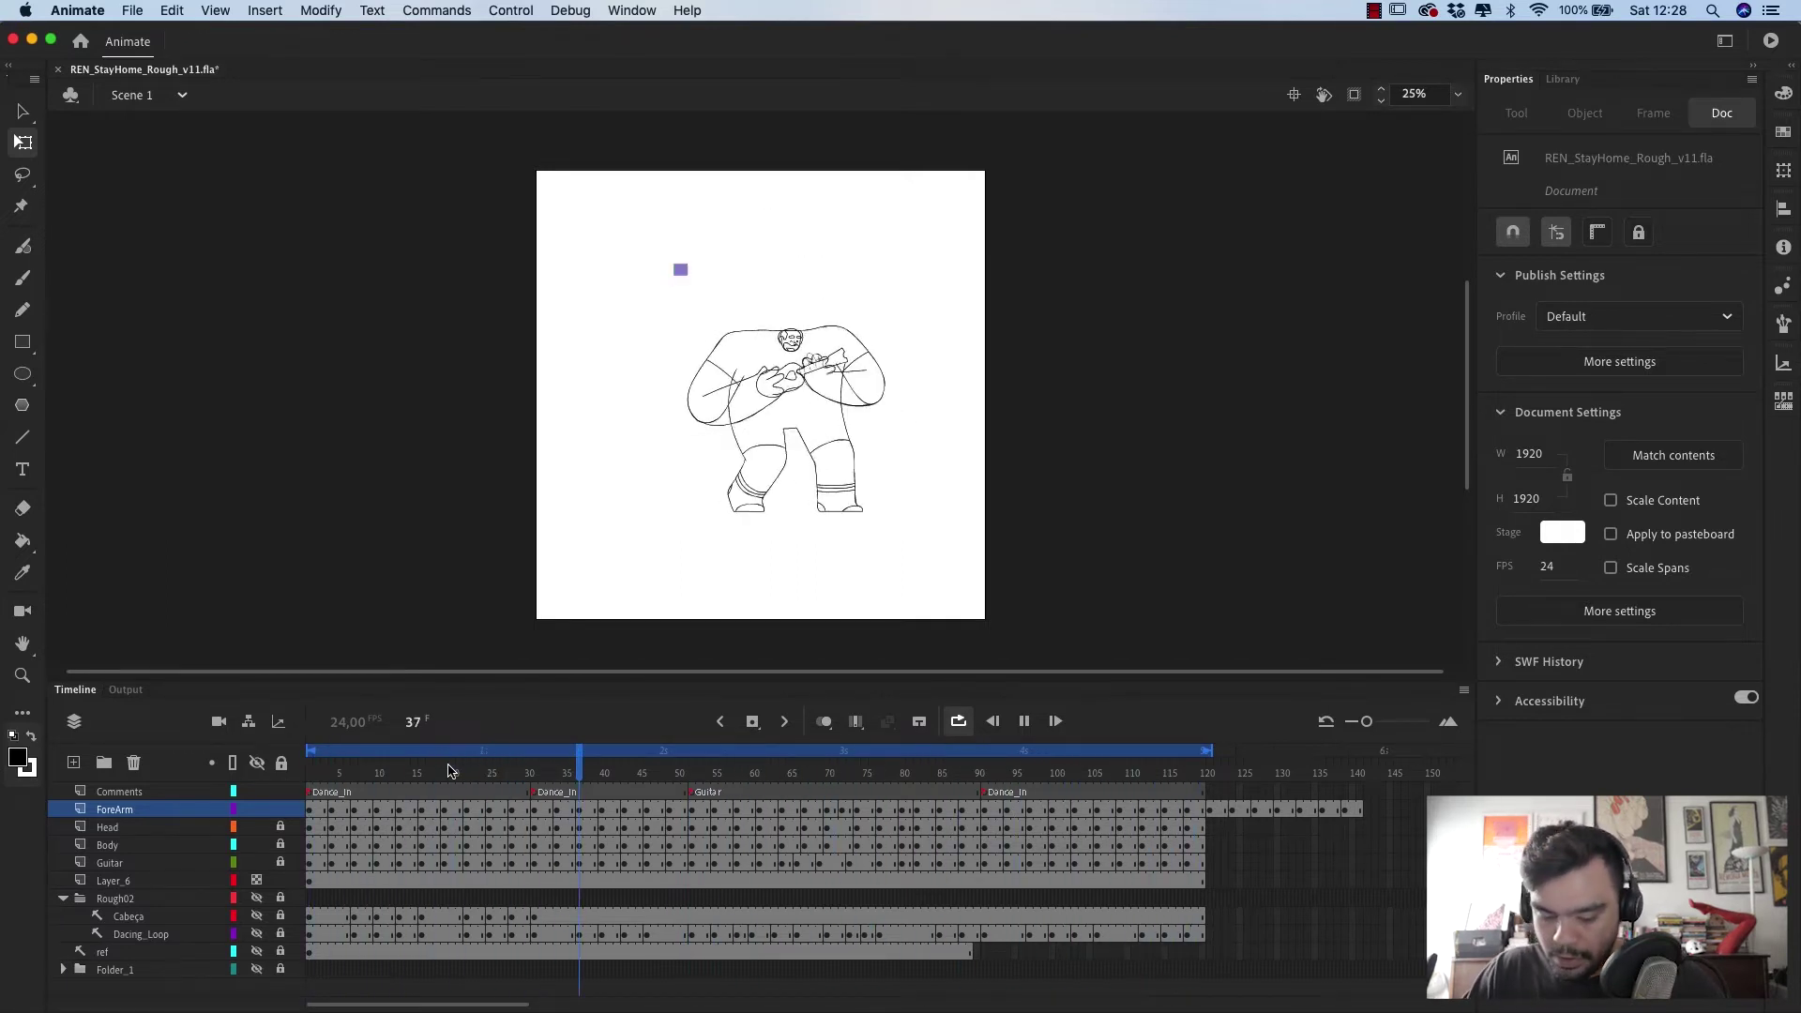
click(256, 880)
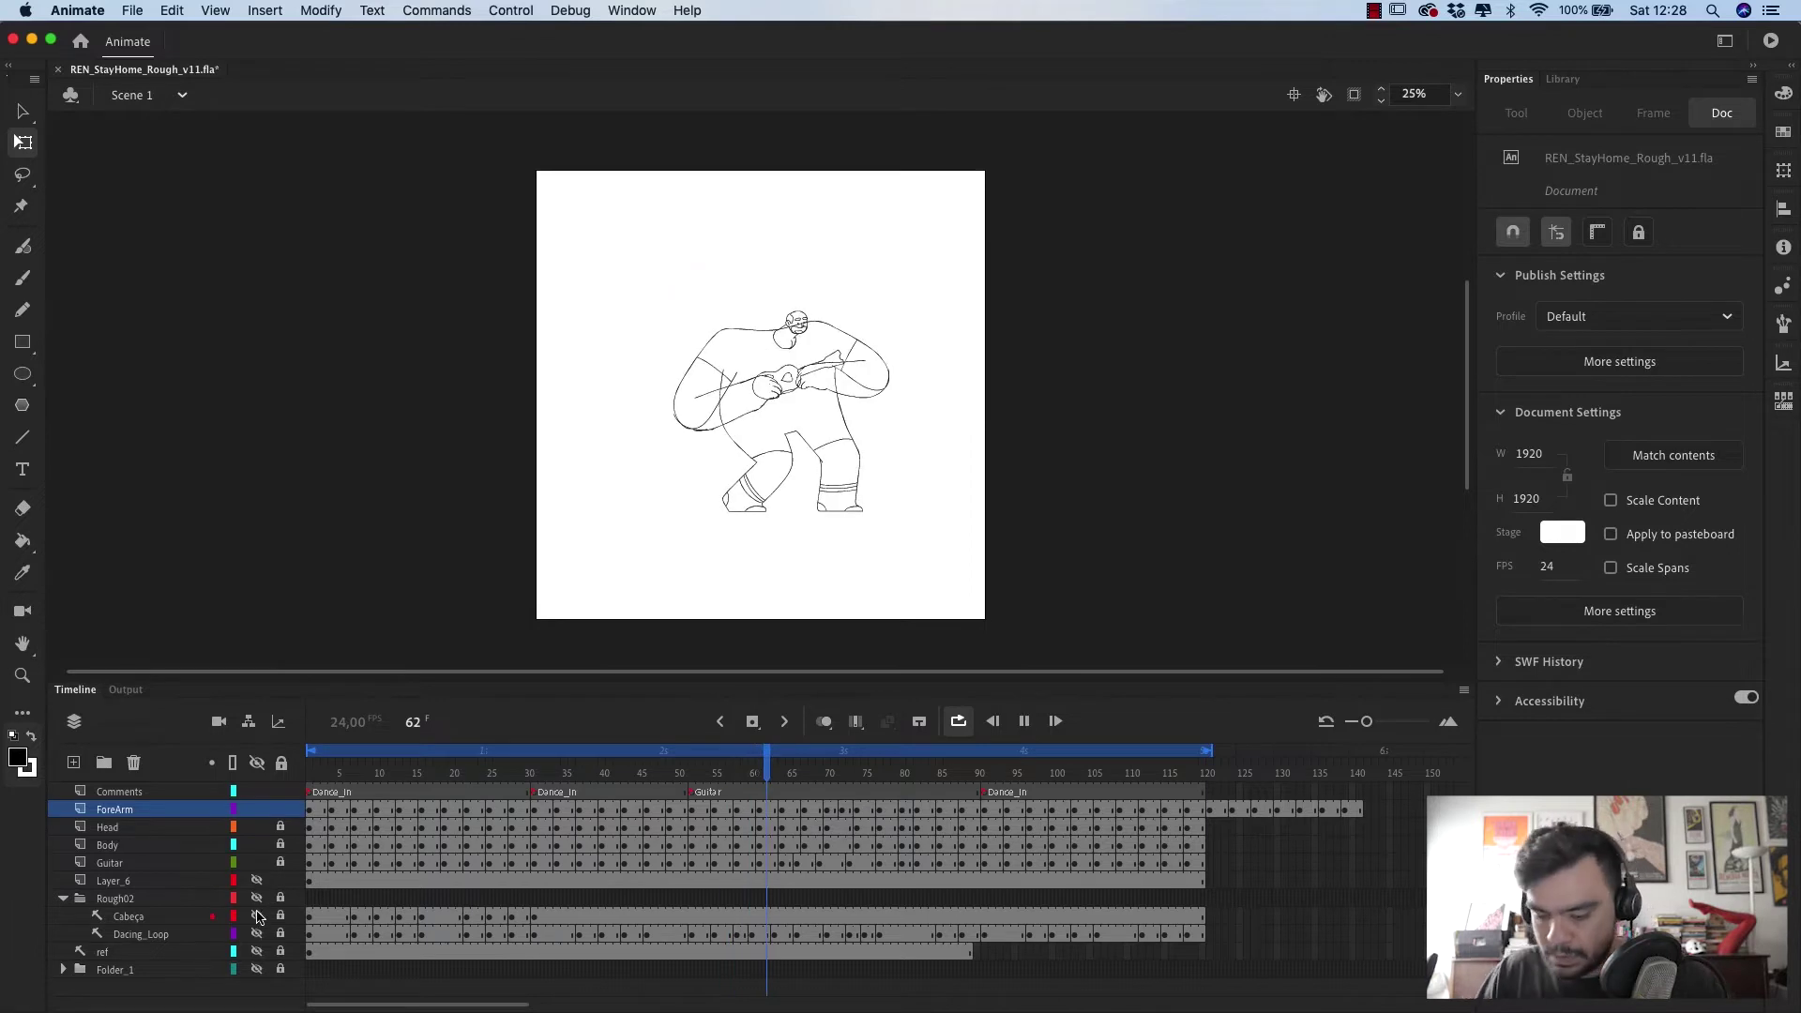
key(Return)
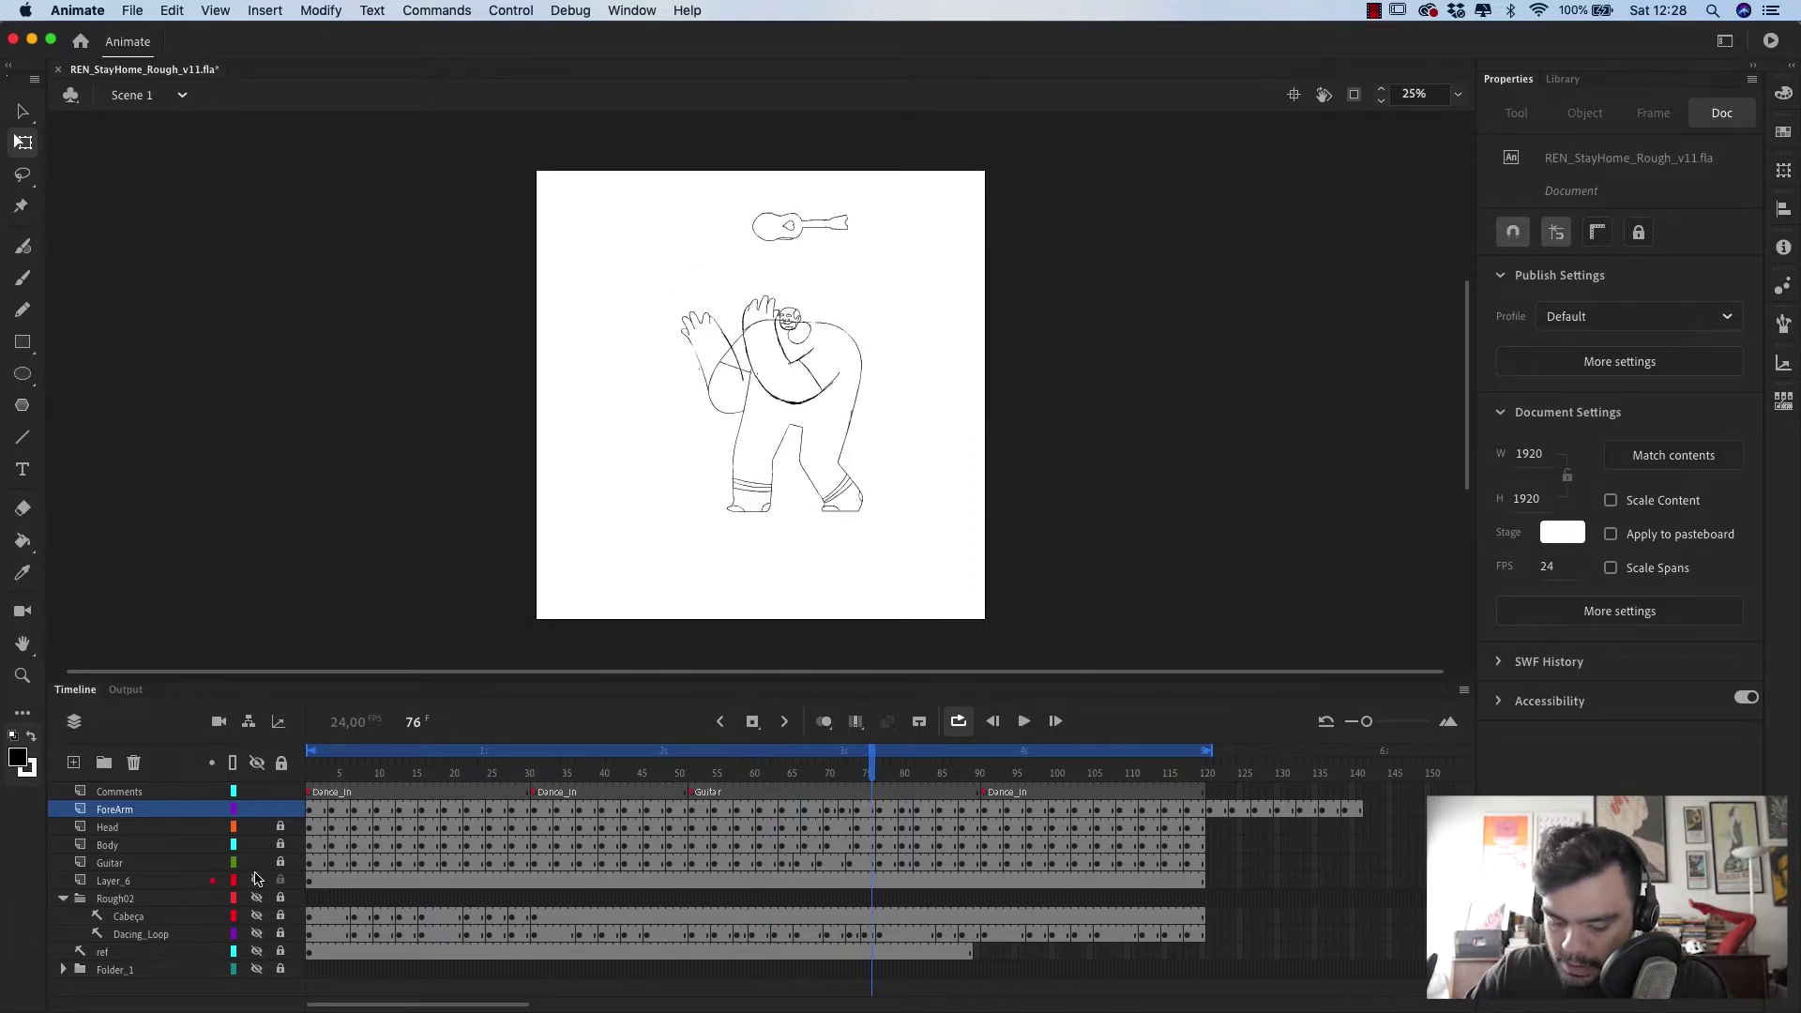
- Make Layer_6 transparent and play back the animation from frame 1 up to around frame 87
right_click(110, 887)
click(151, 996)
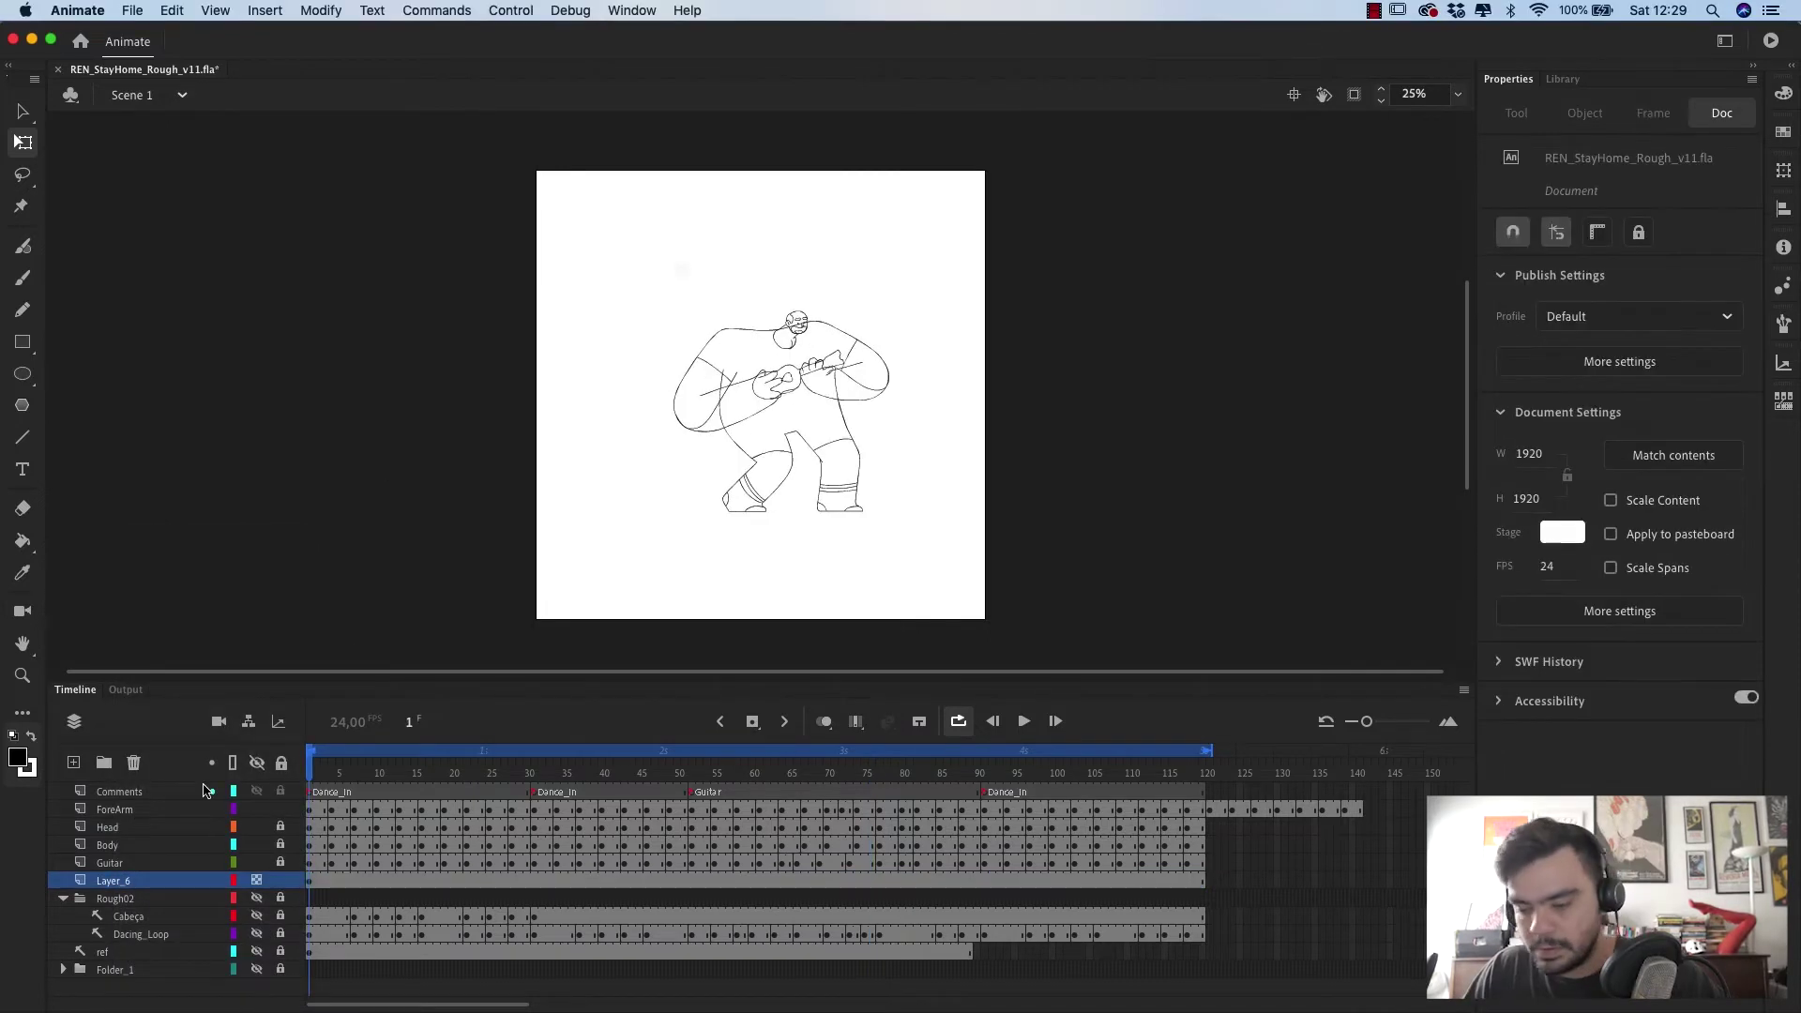
key(Return)
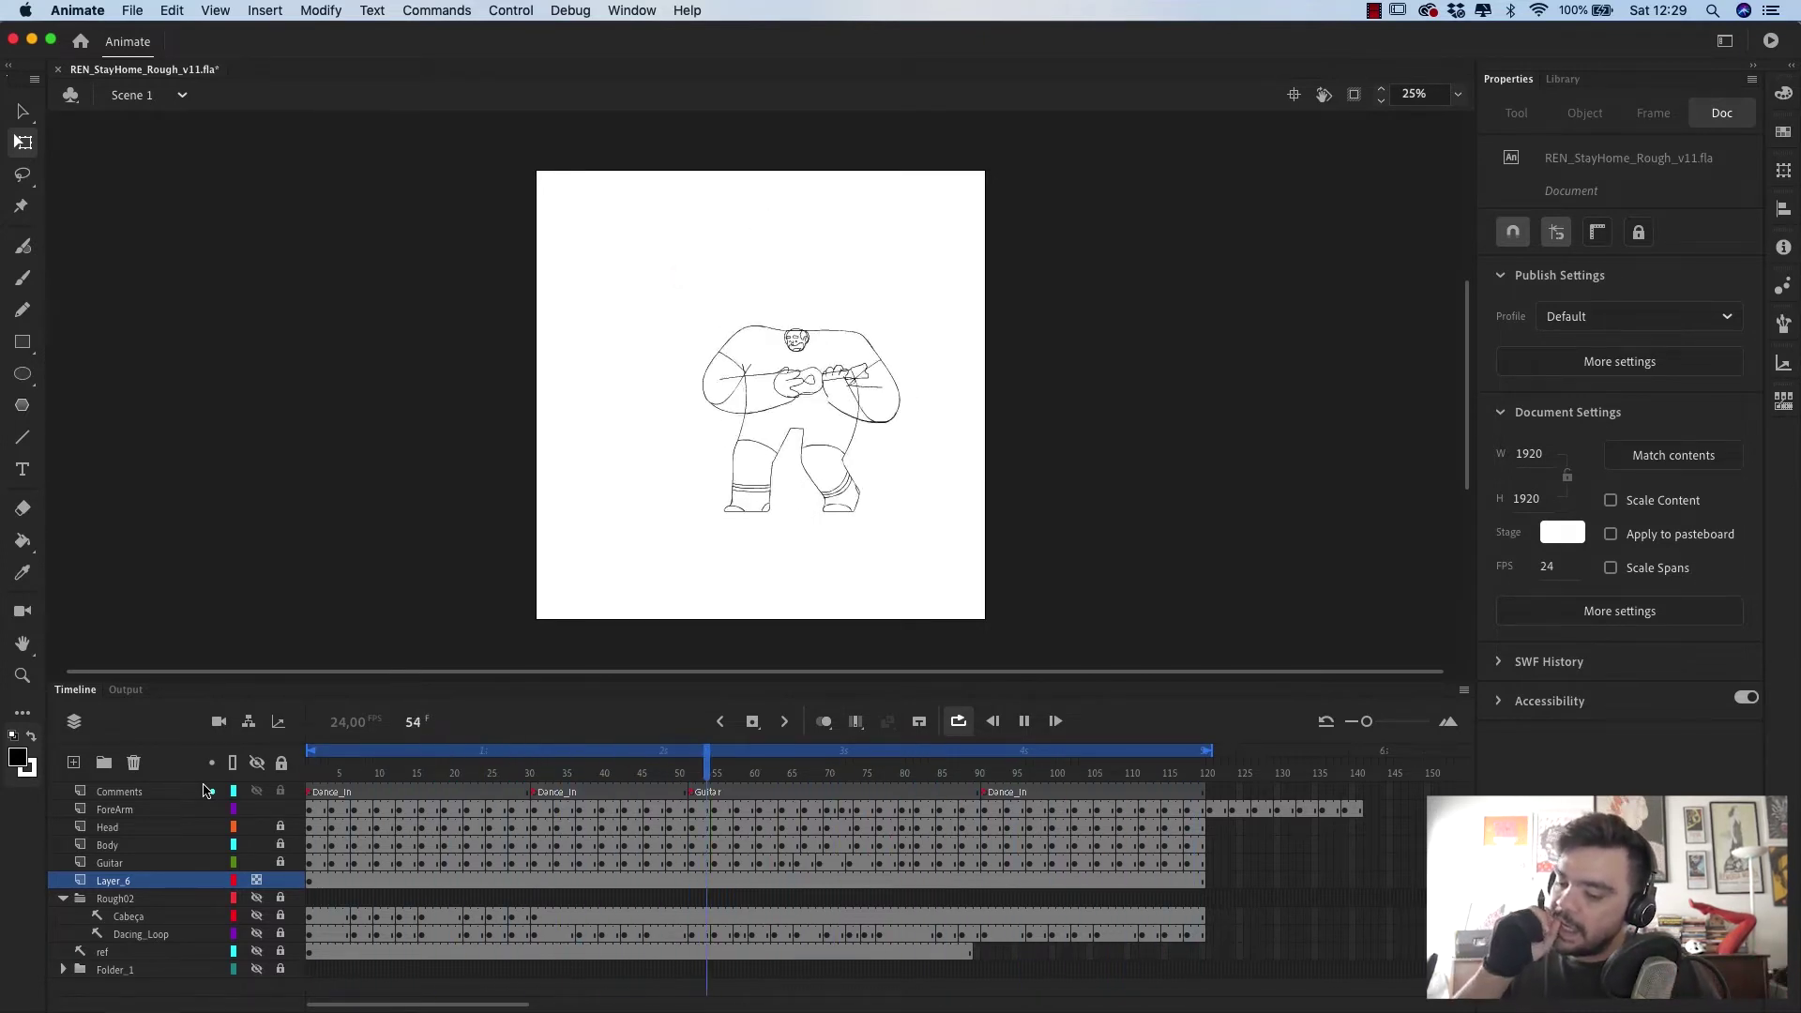
key(Return)
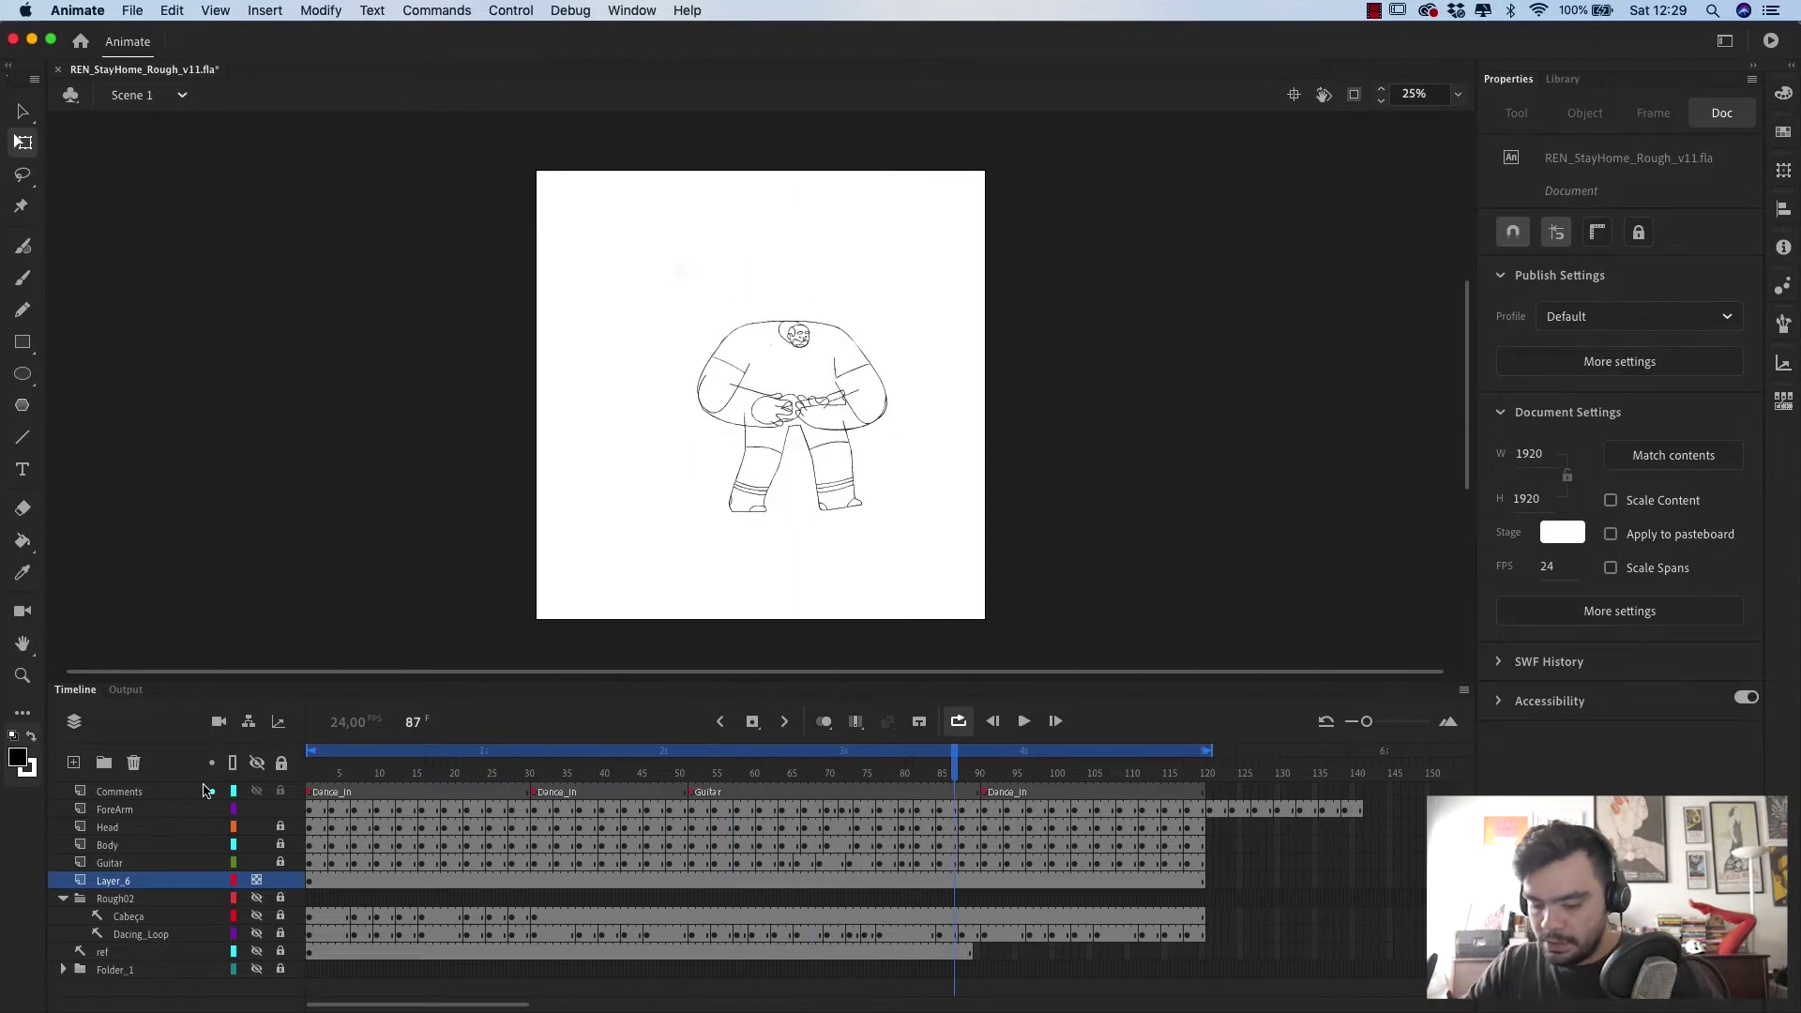
- Compare the leftover ForeArm drawings at frames 121 and 122 with the full poses around frames 16 to 22
drag(1210, 815, 1388, 814)
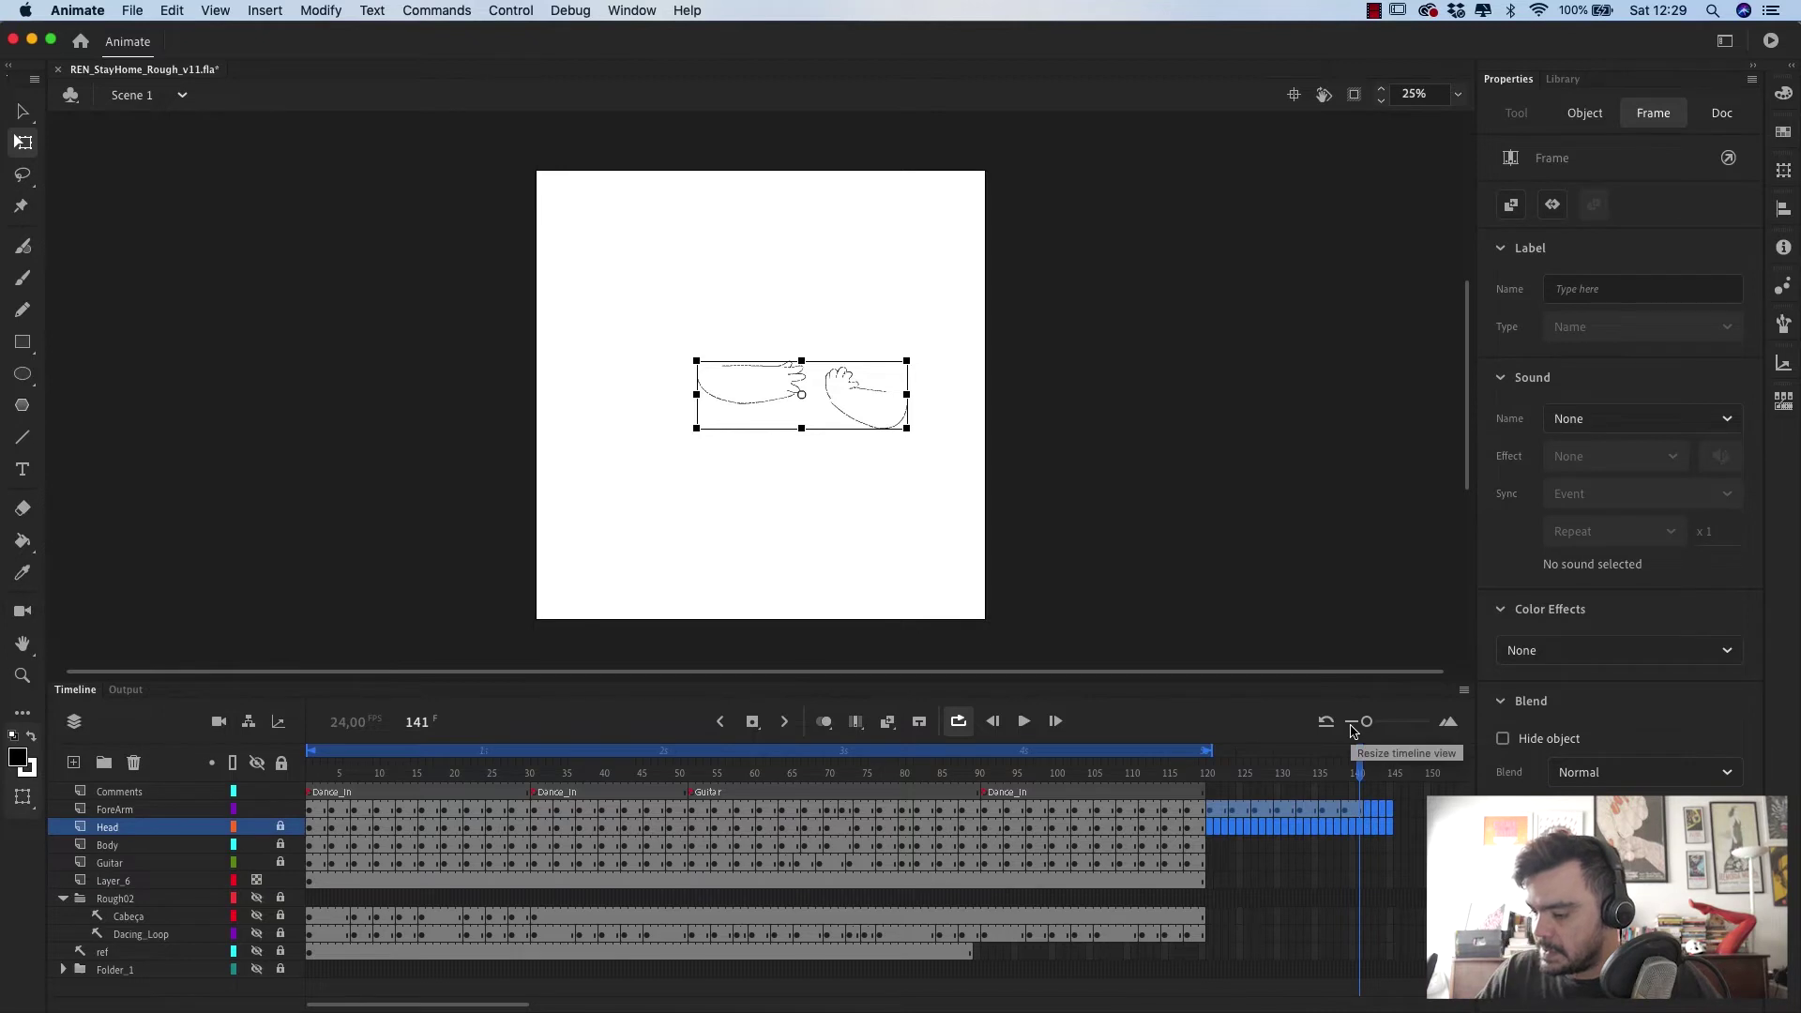
click(1217, 772)
click(1213, 772)
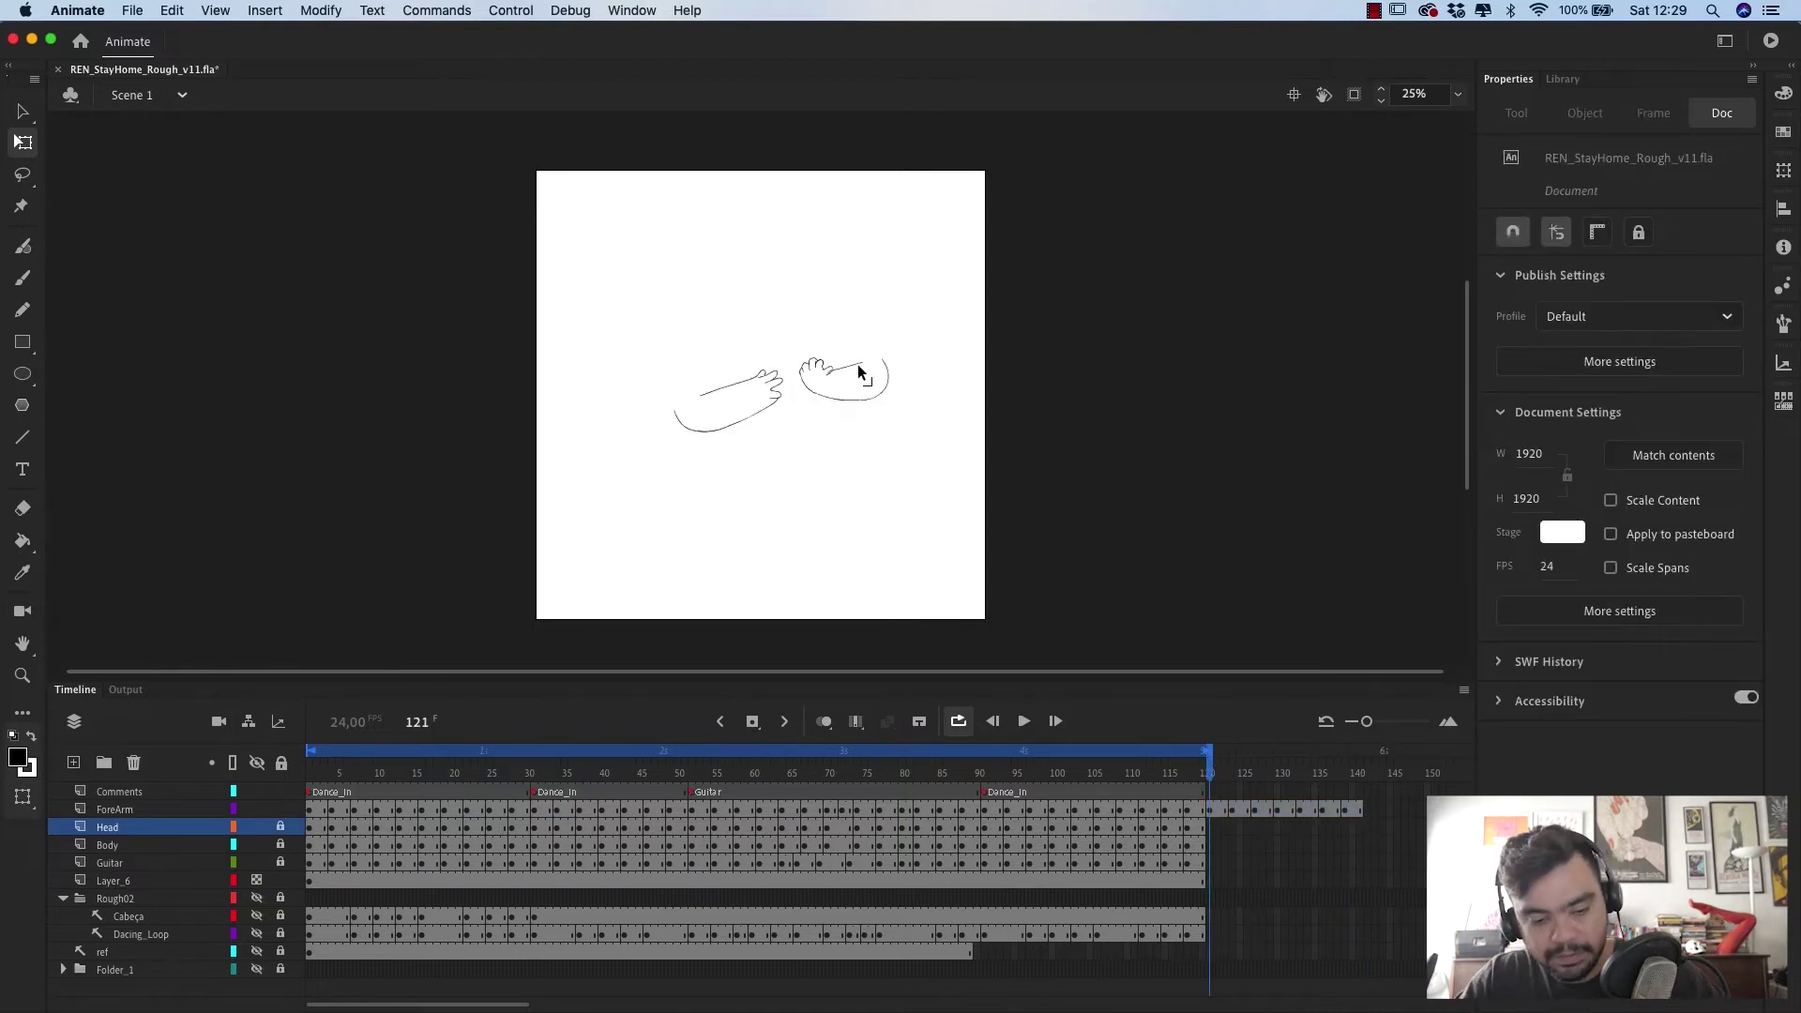
key(super+equal)
key(l)
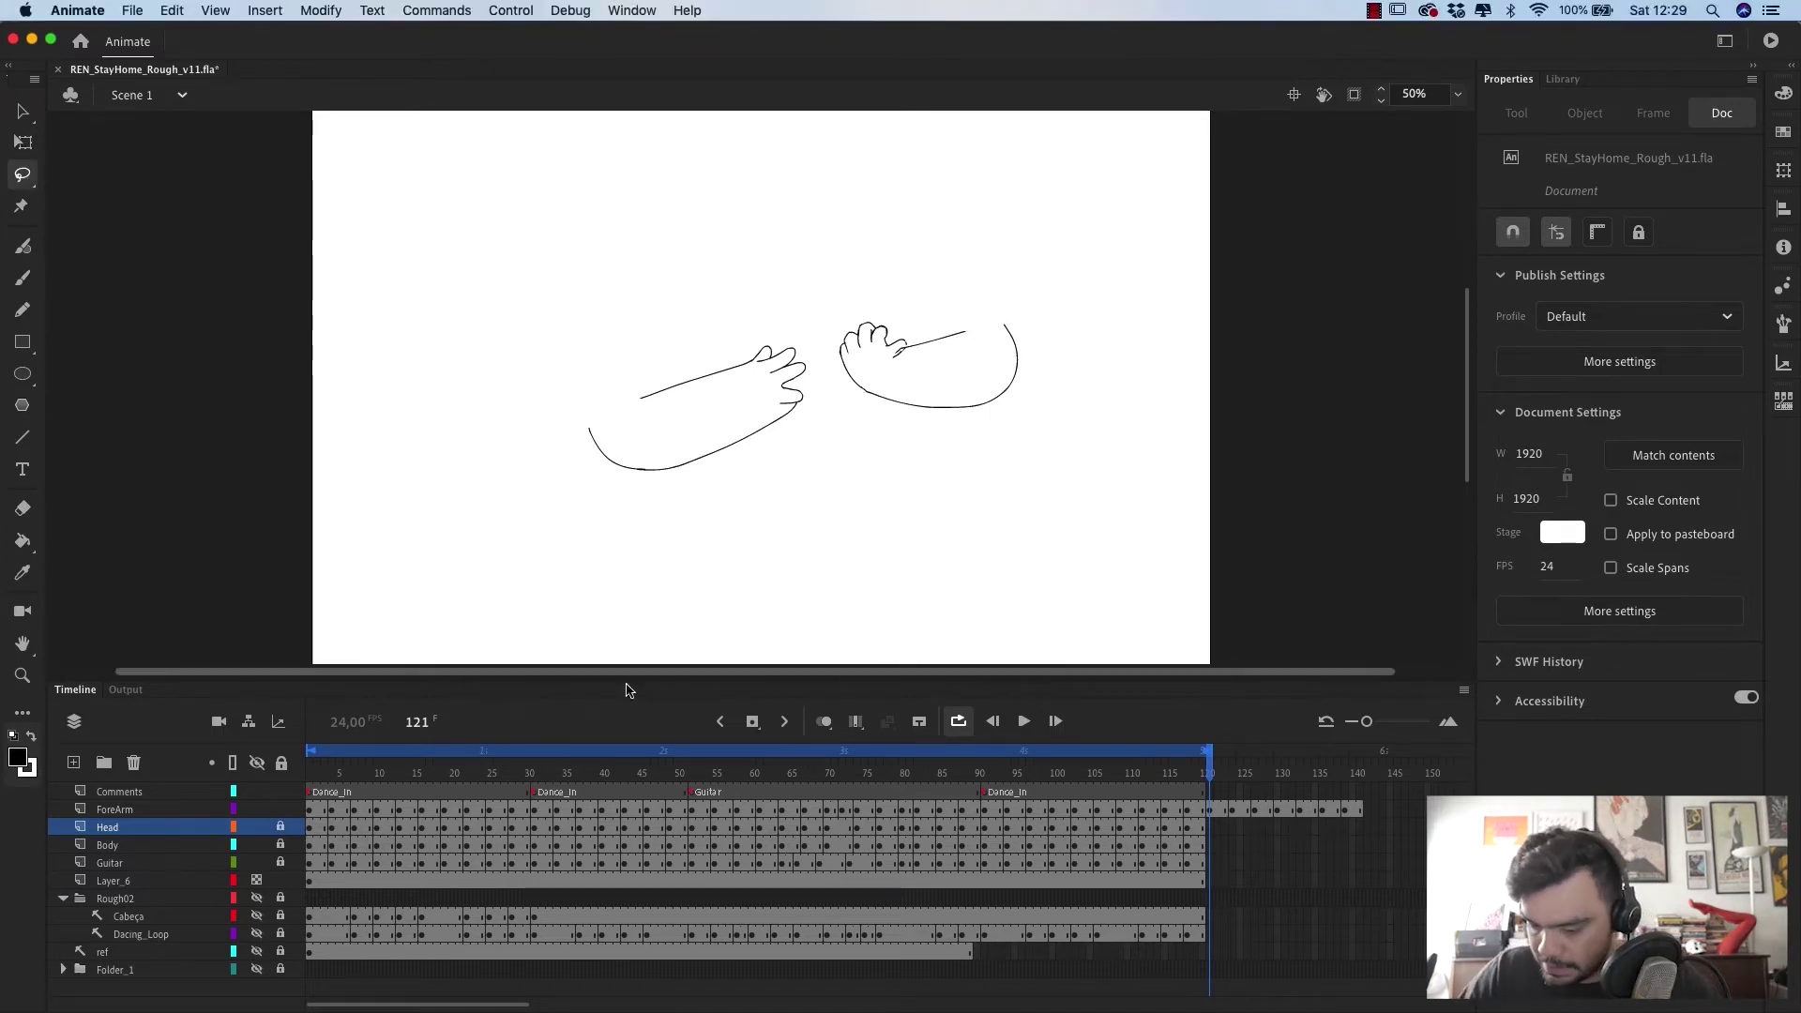
click(467, 775)
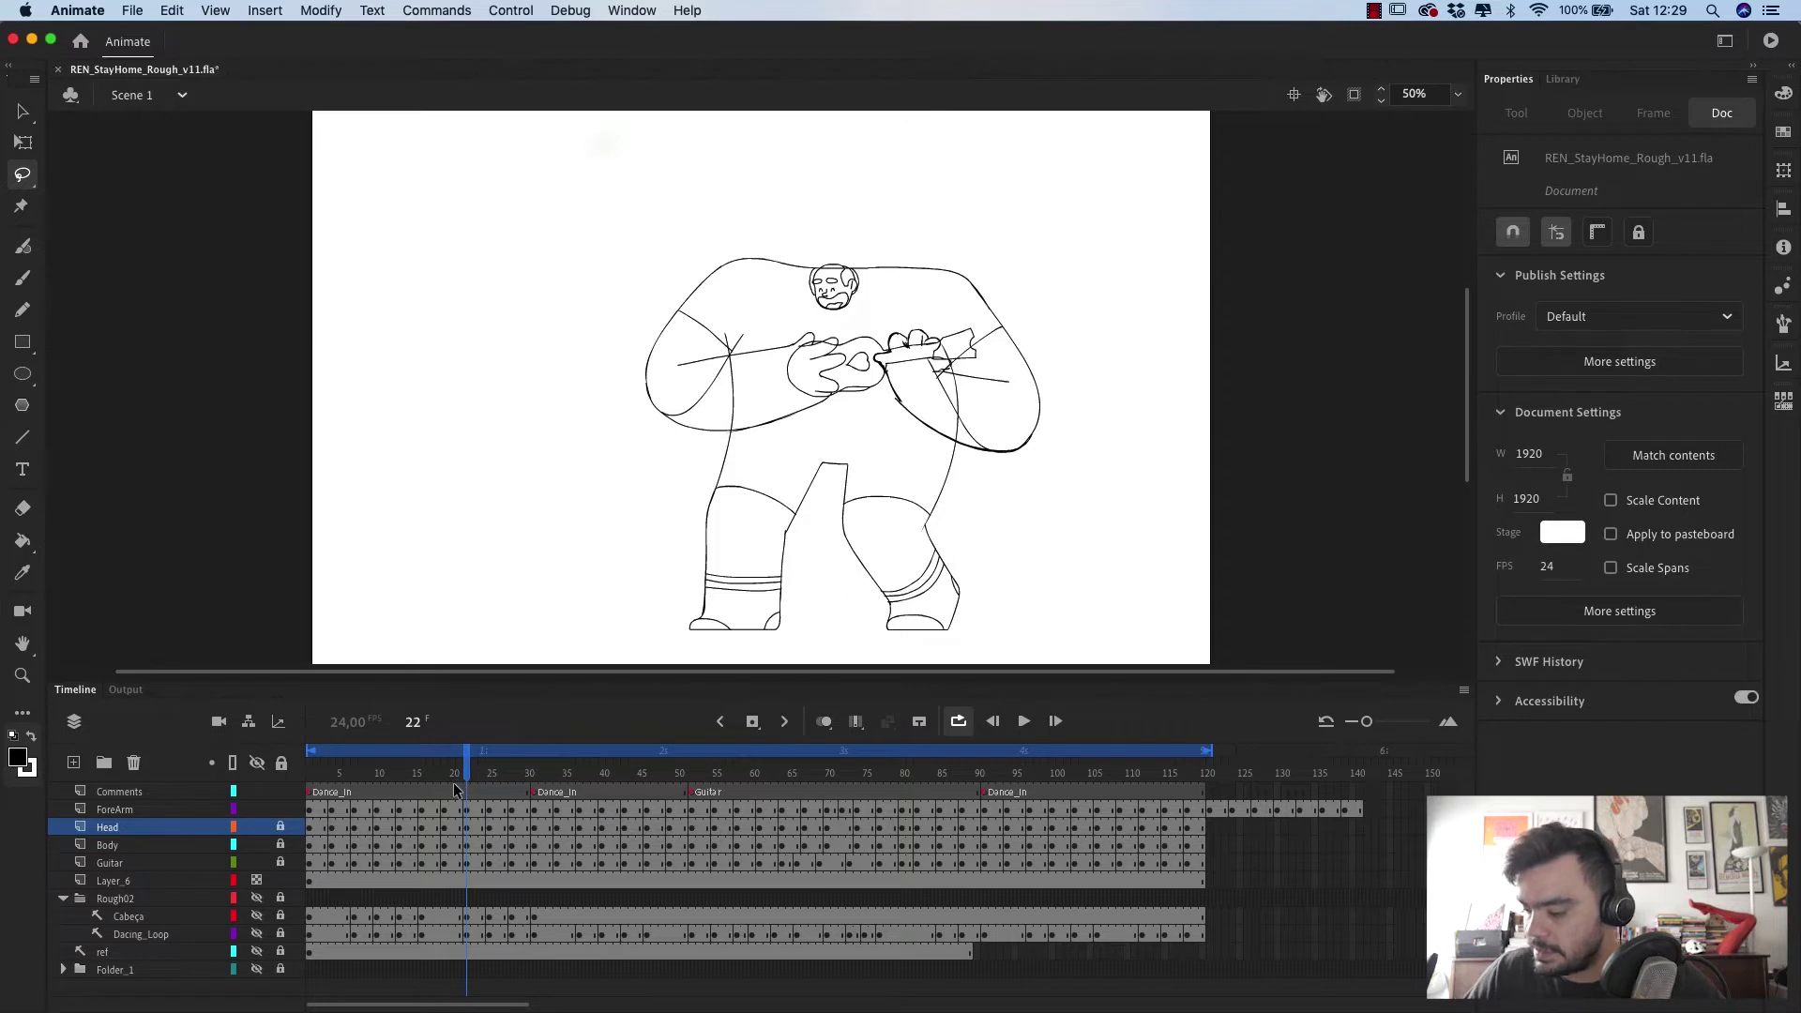
click(1217, 771)
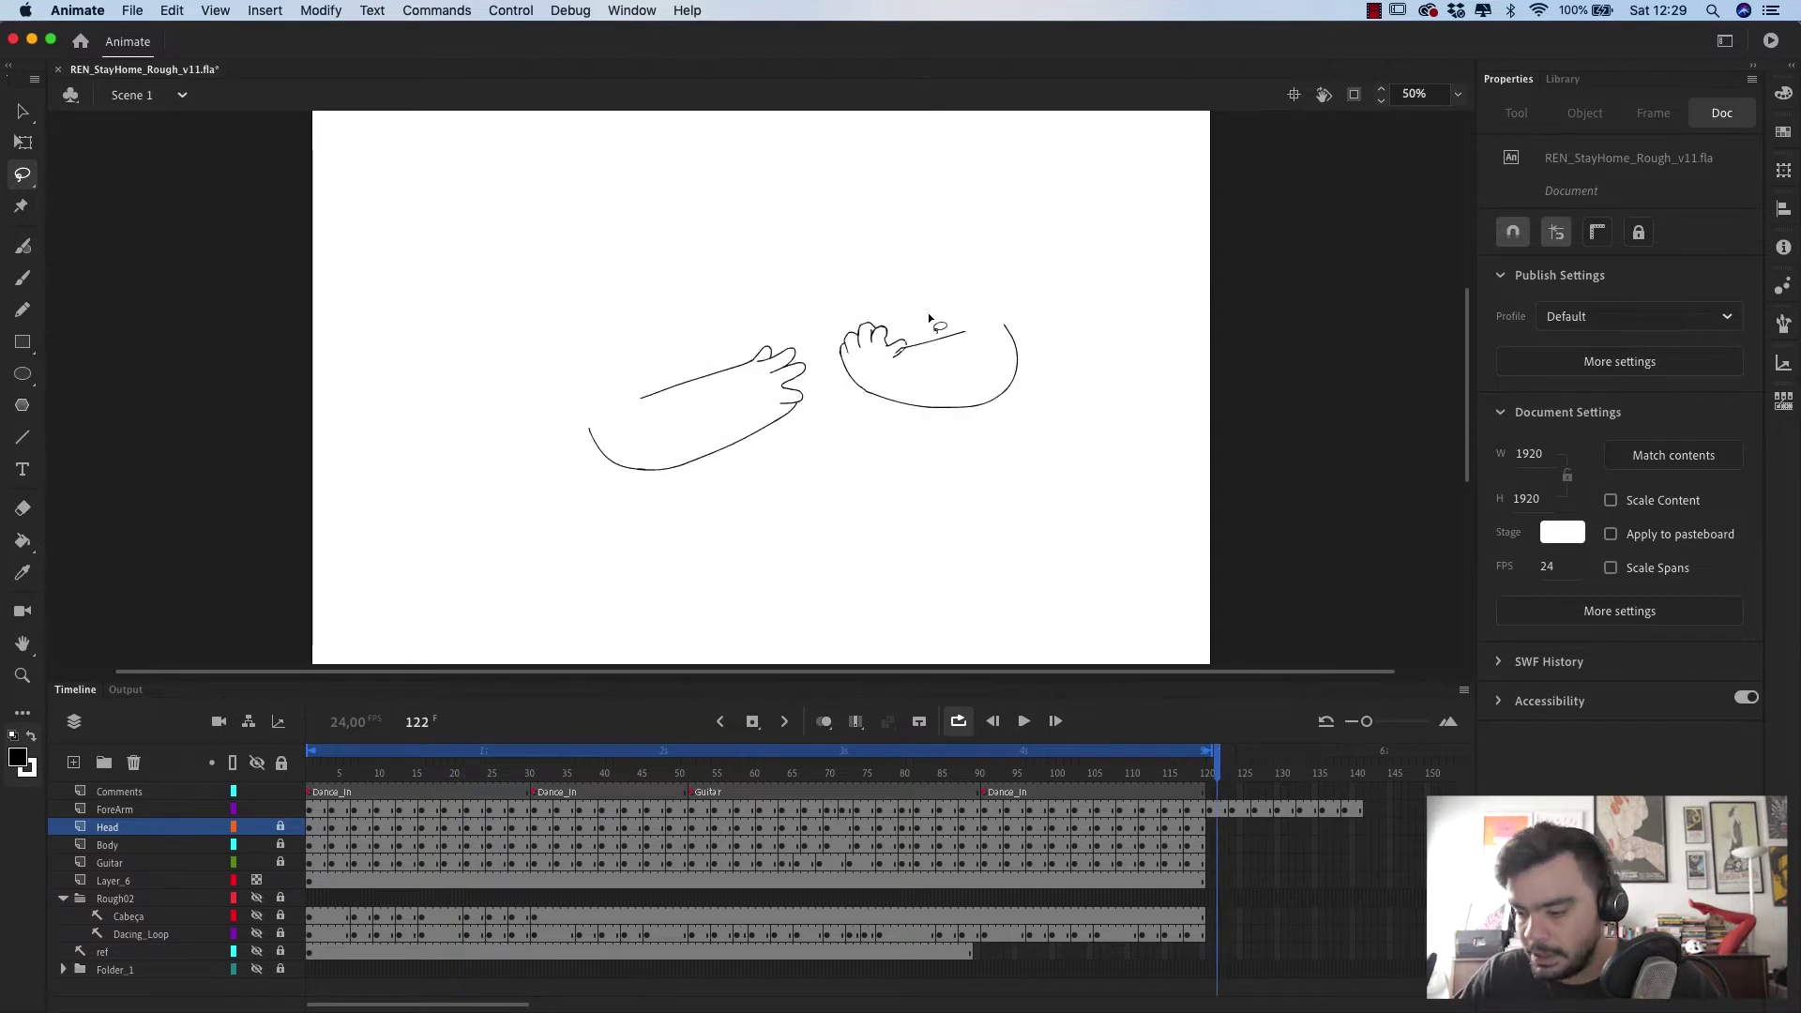
drag(929, 319, 908, 290)
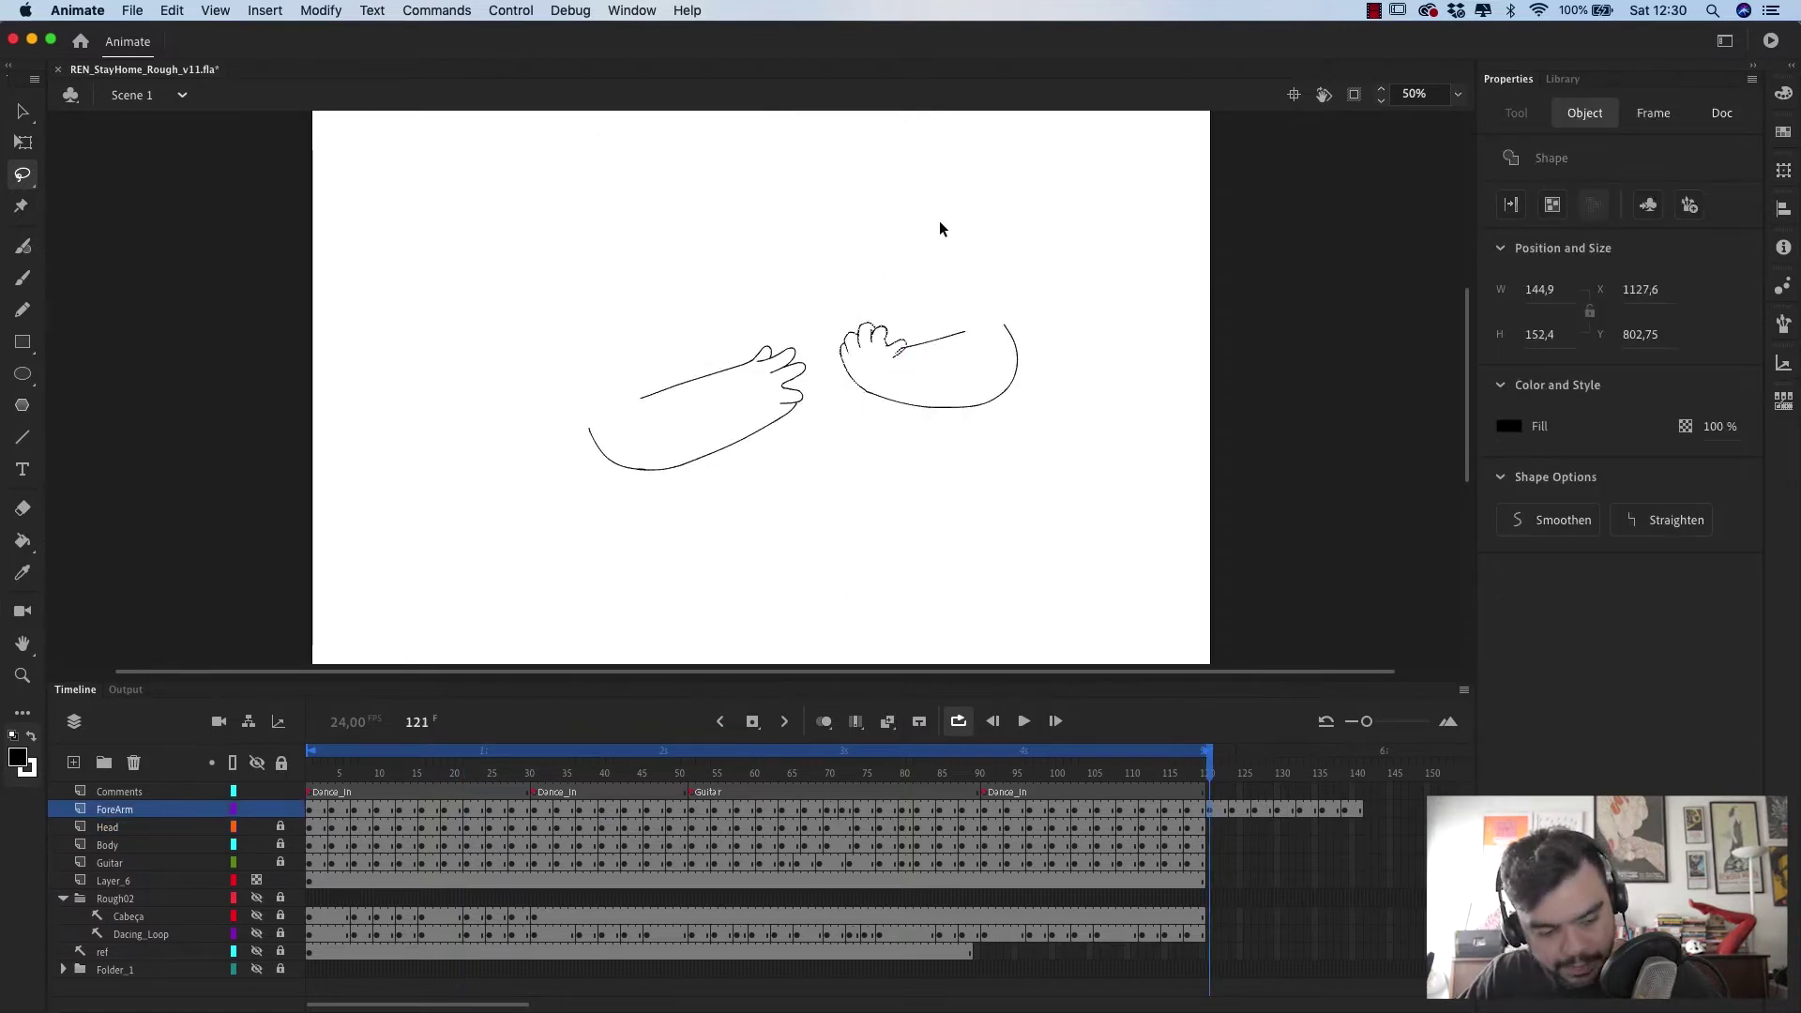
drag(400, 771, 472, 795)
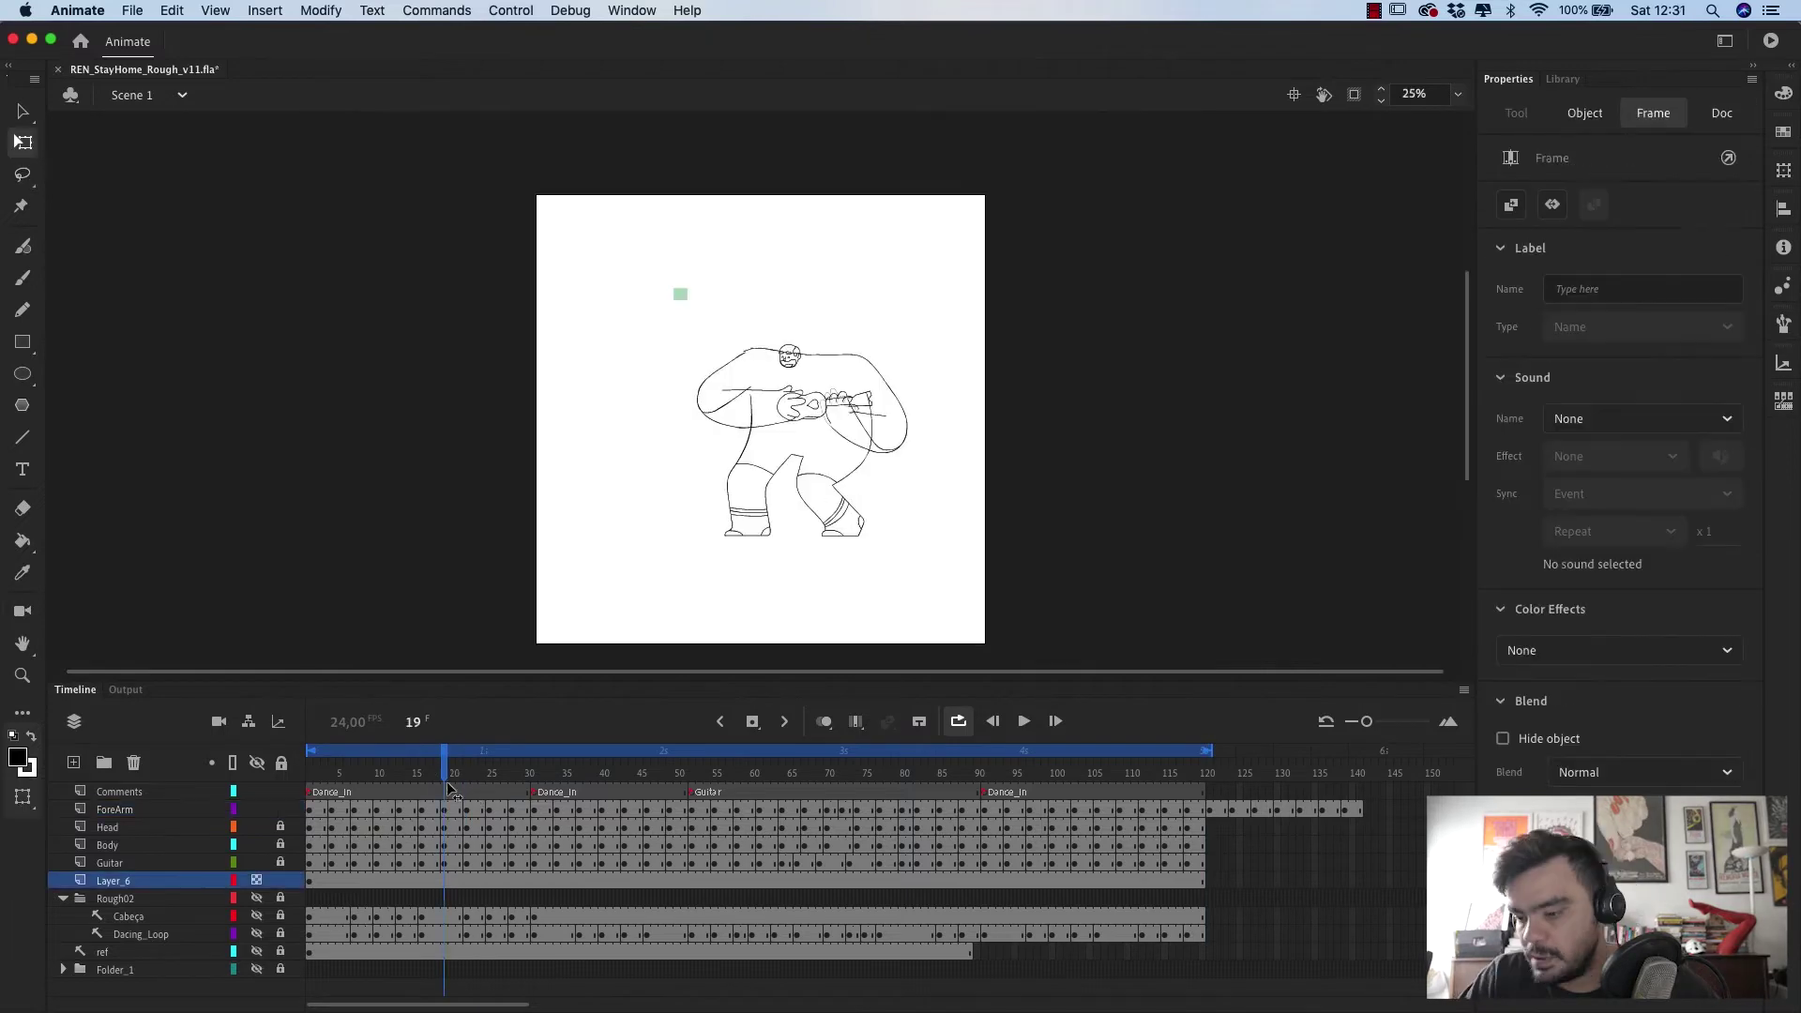
mouse_move(444, 786)
mouse_down()
mouse_move(561, 809)
mouse_move(454, 814)
mouse_move(640, 826)
mouse_move(430, 824)
mouse_up()
drag(1236, 776, 417, 770)
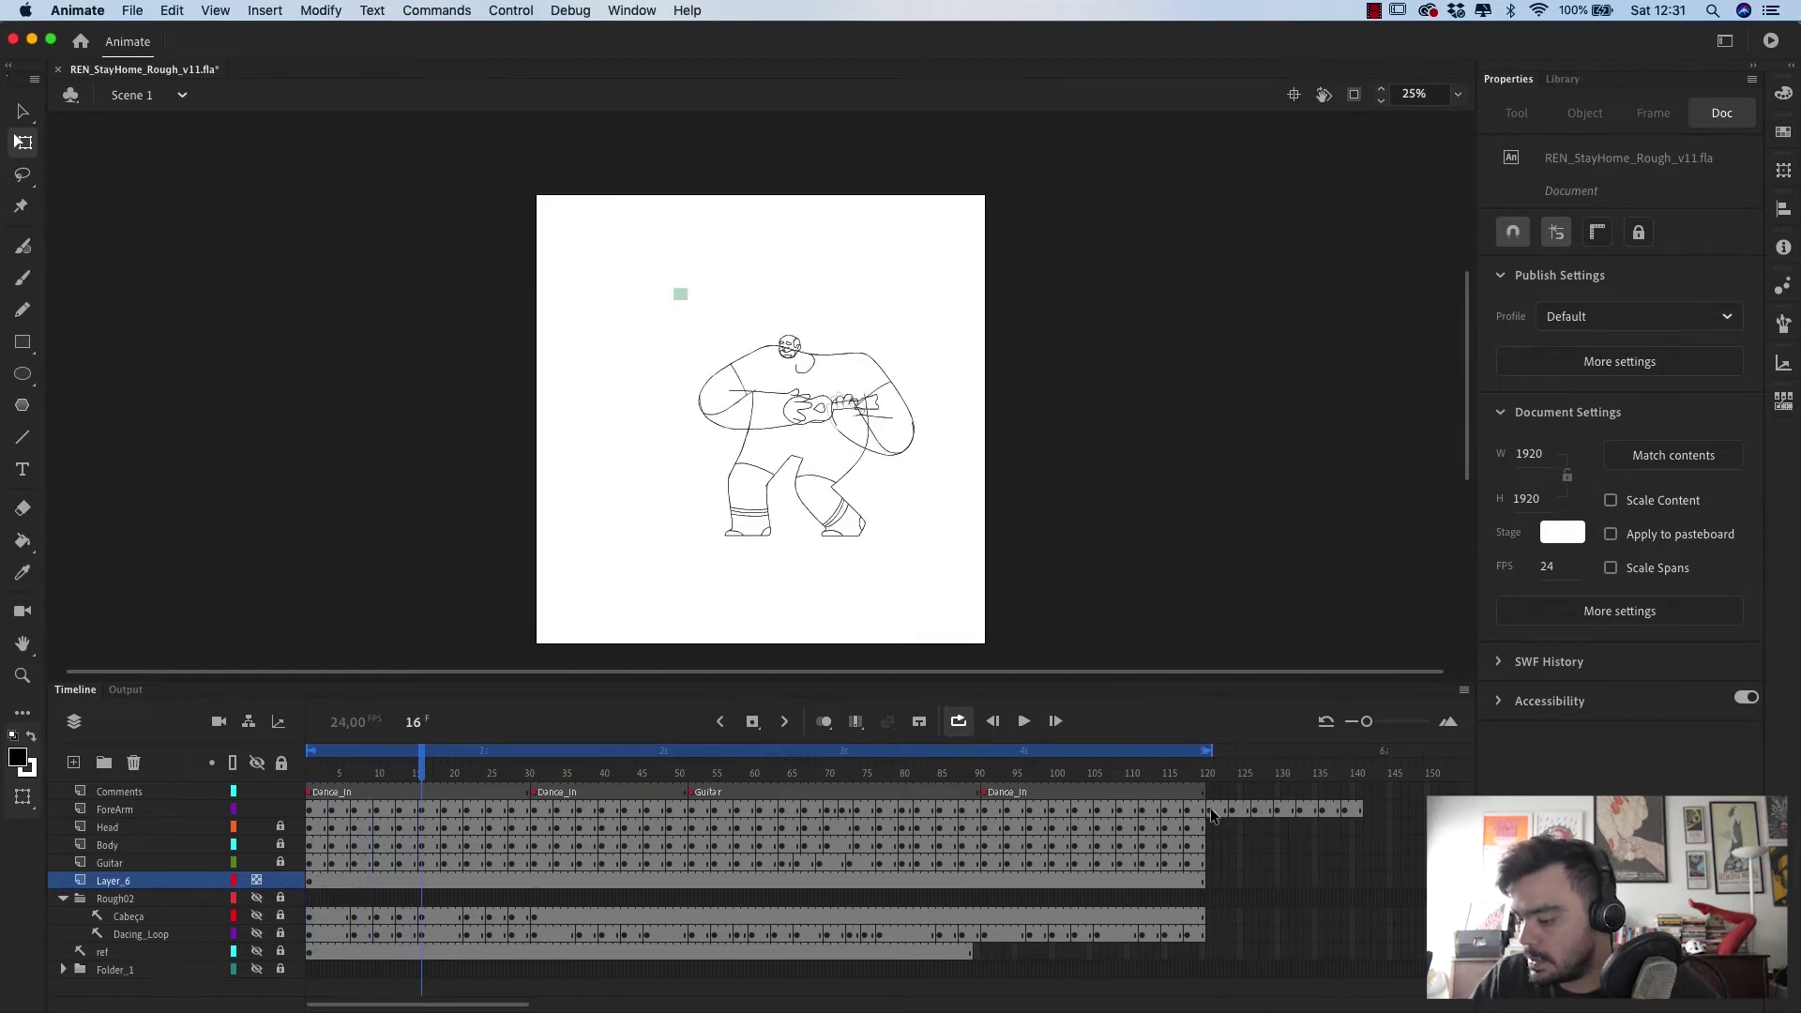
- Remove the ForeArm layer's frames that extend past frame 120
drag(1210, 808, 1409, 809)
right_click(1342, 809)
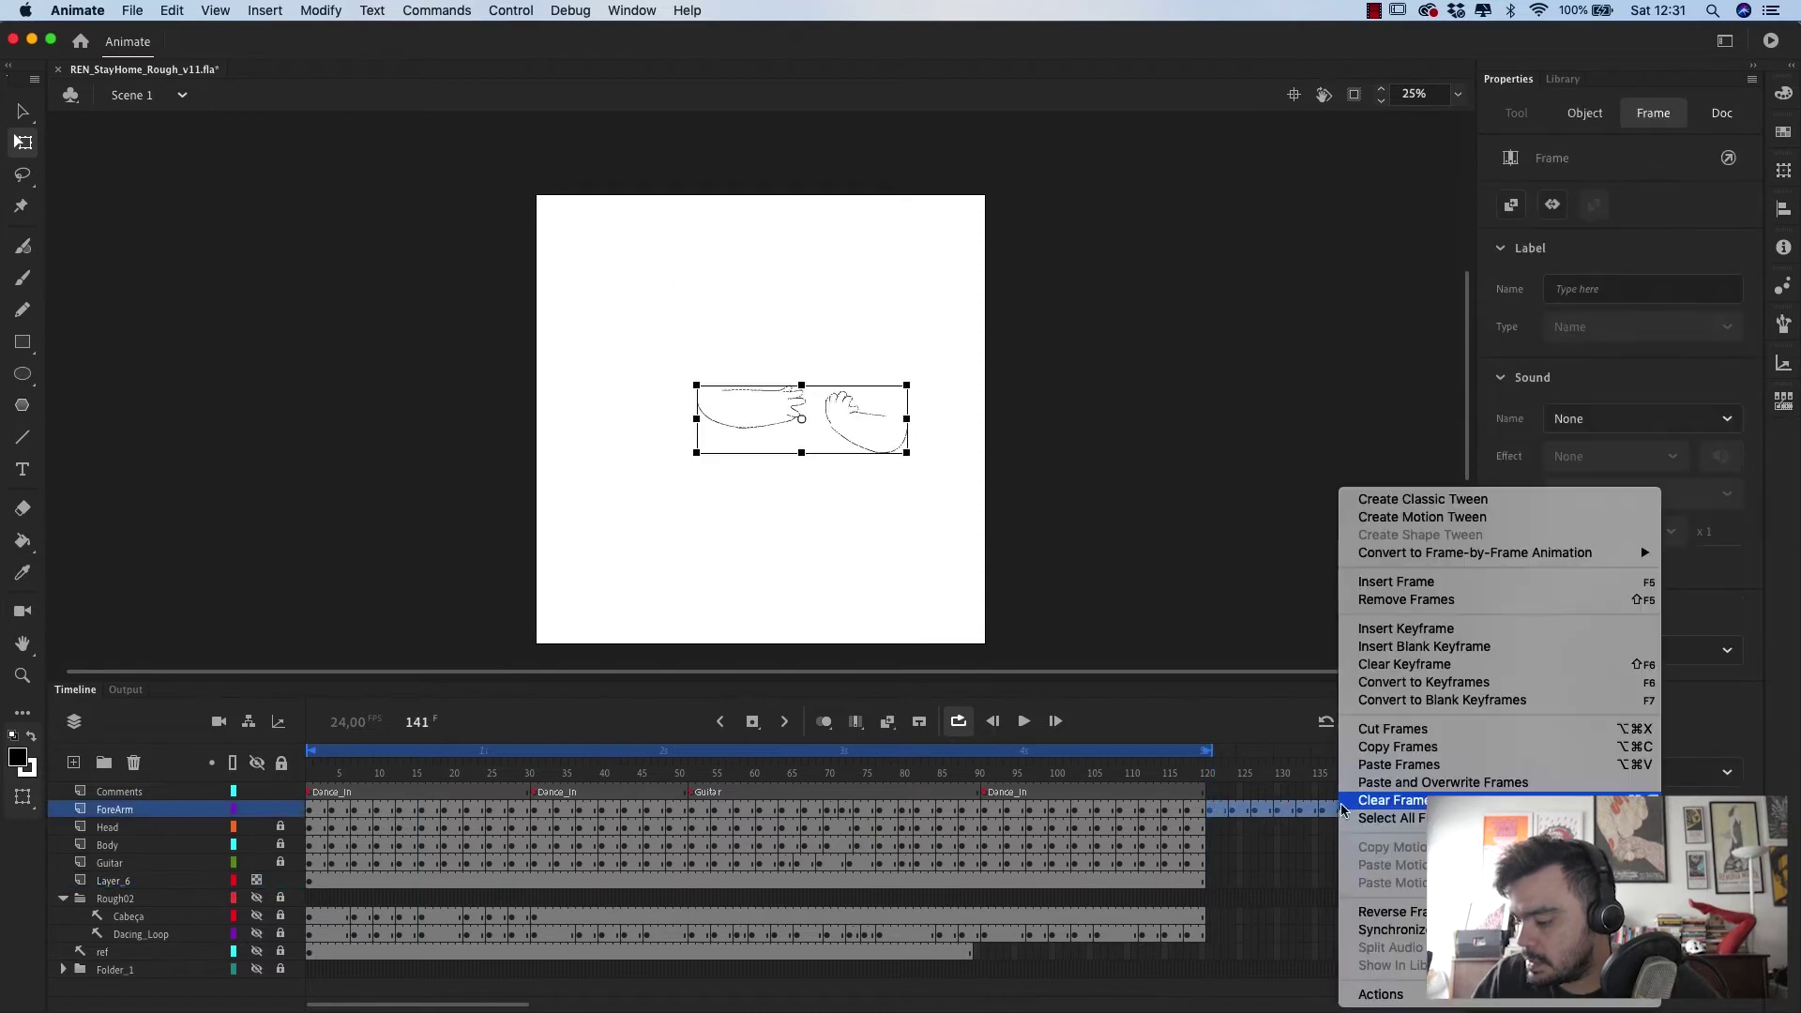
click(1484, 682)
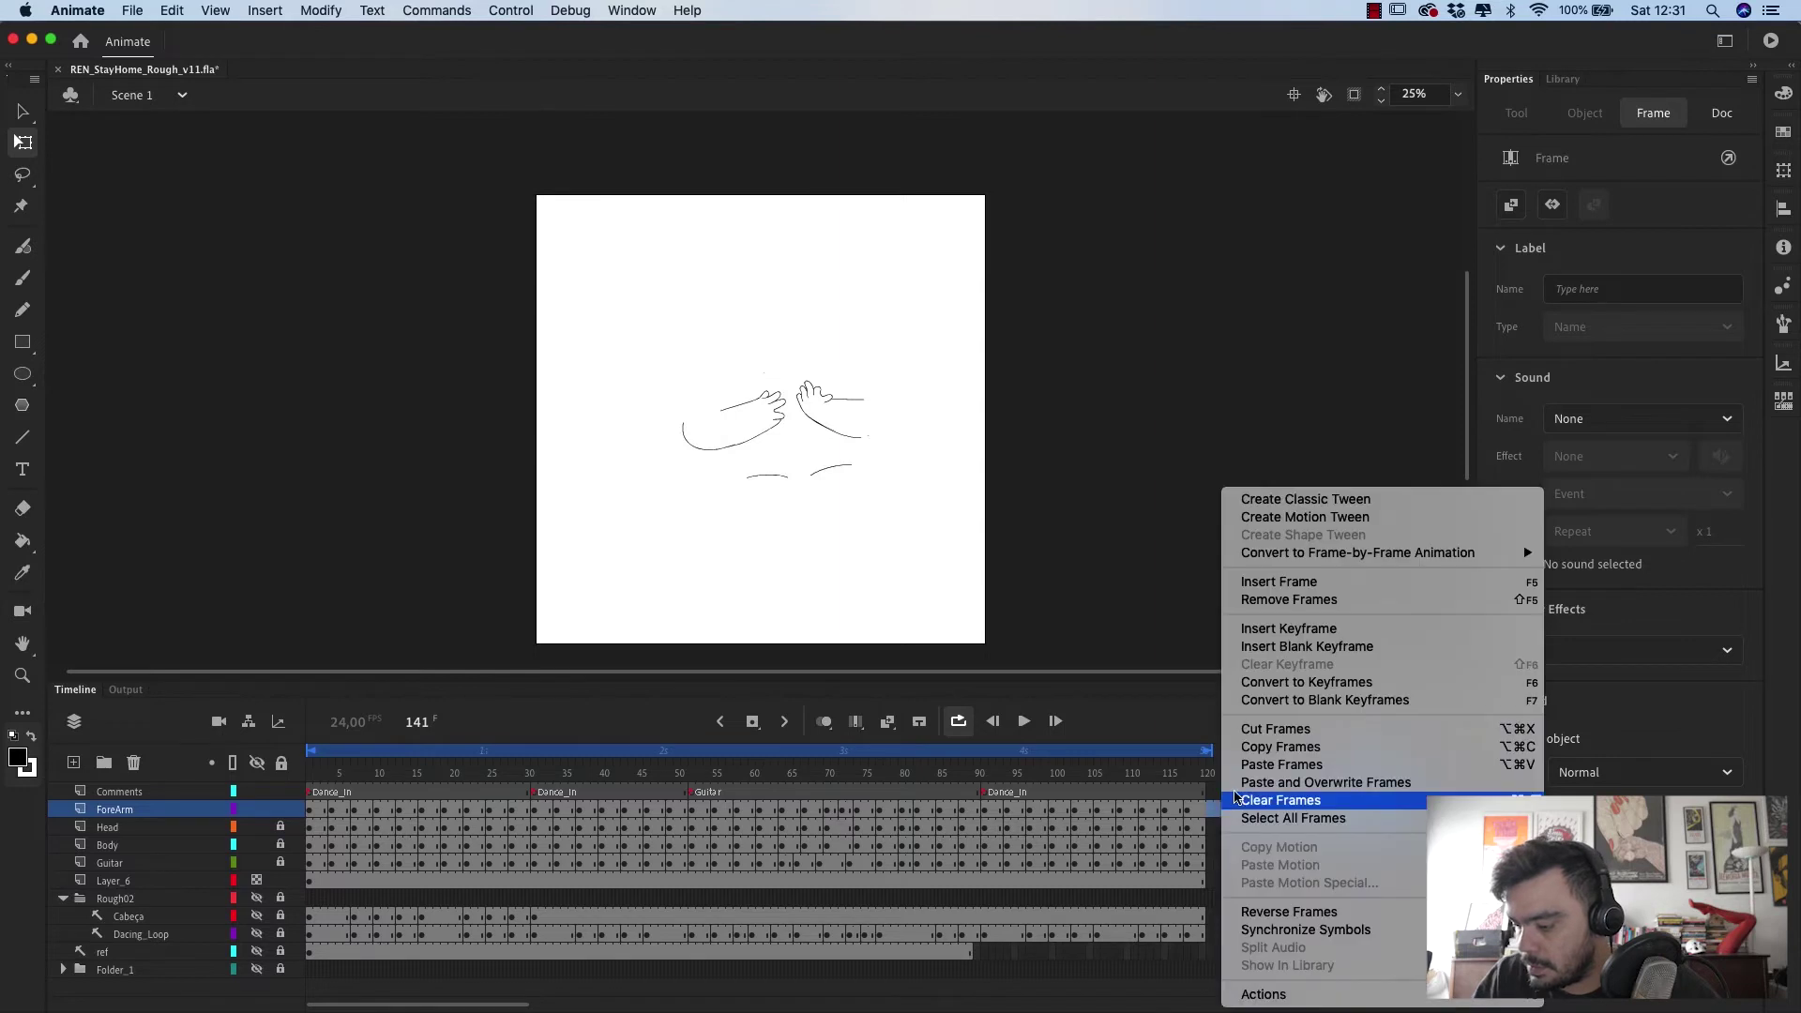
right_click(1219, 811)
click(1351, 600)
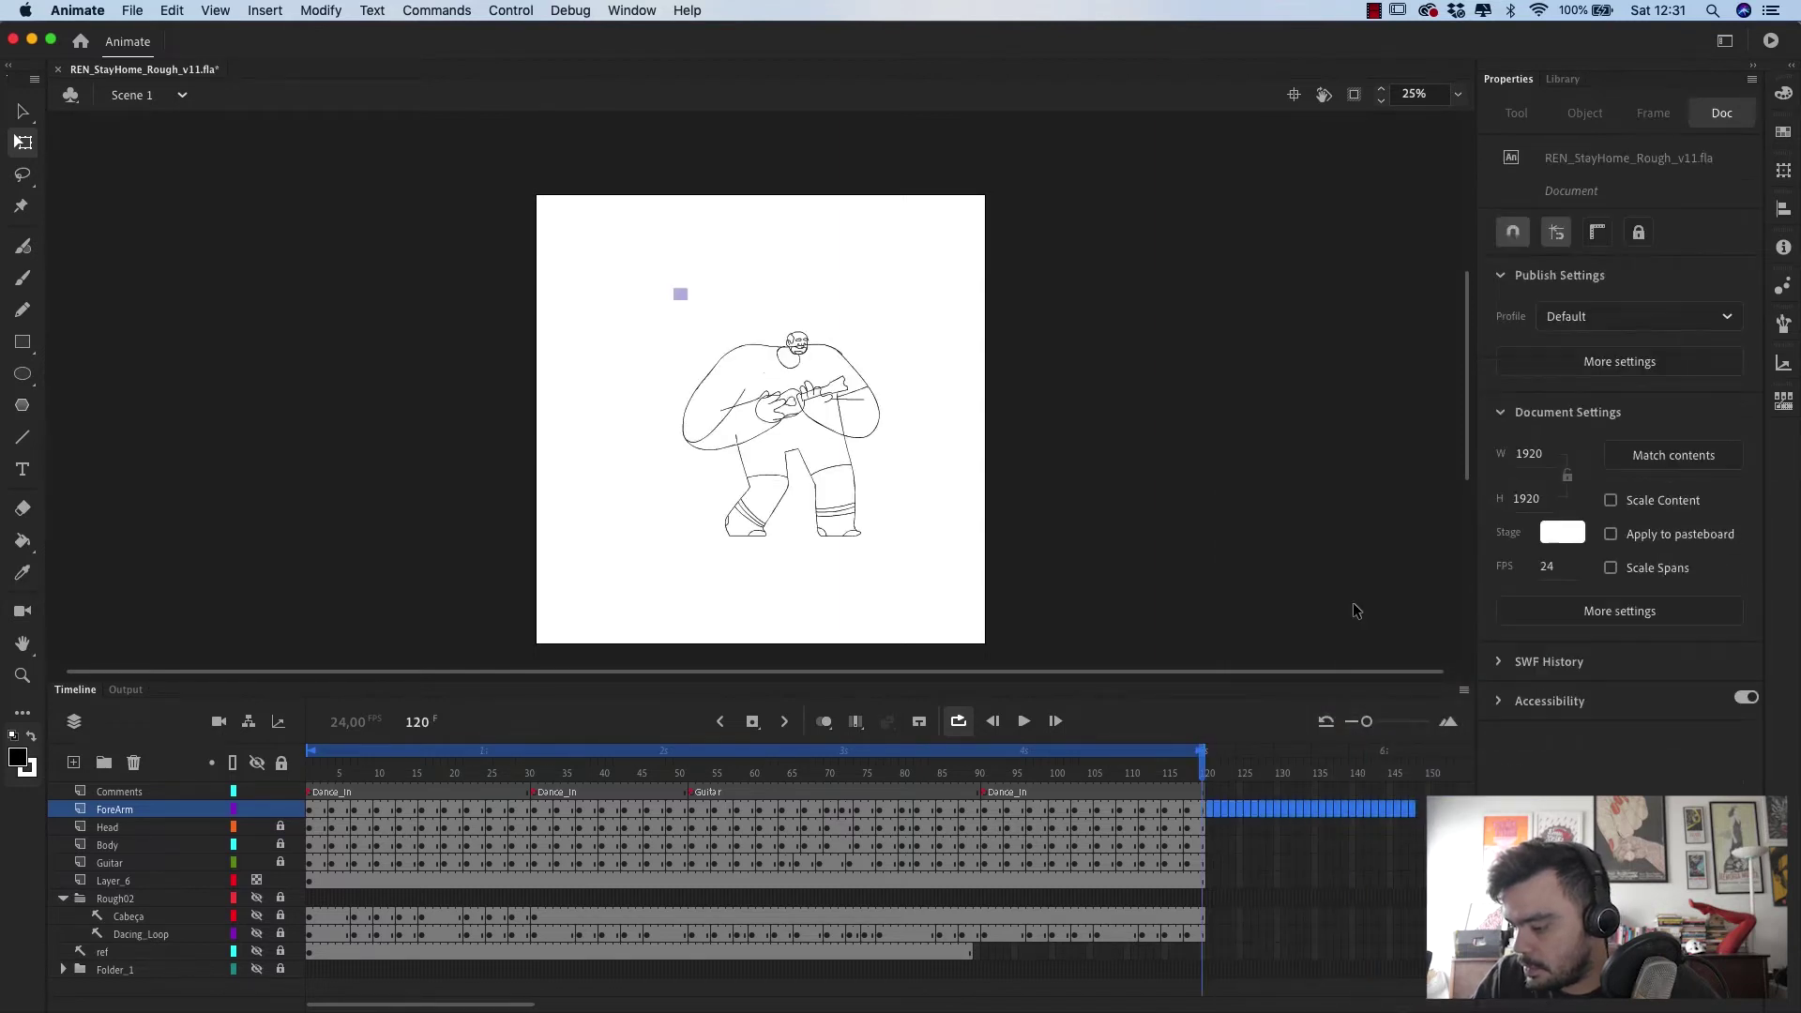
- Play the animation, inspect the forearm pose at frame 16, and replay it from the start to judge the motion
key(Return)
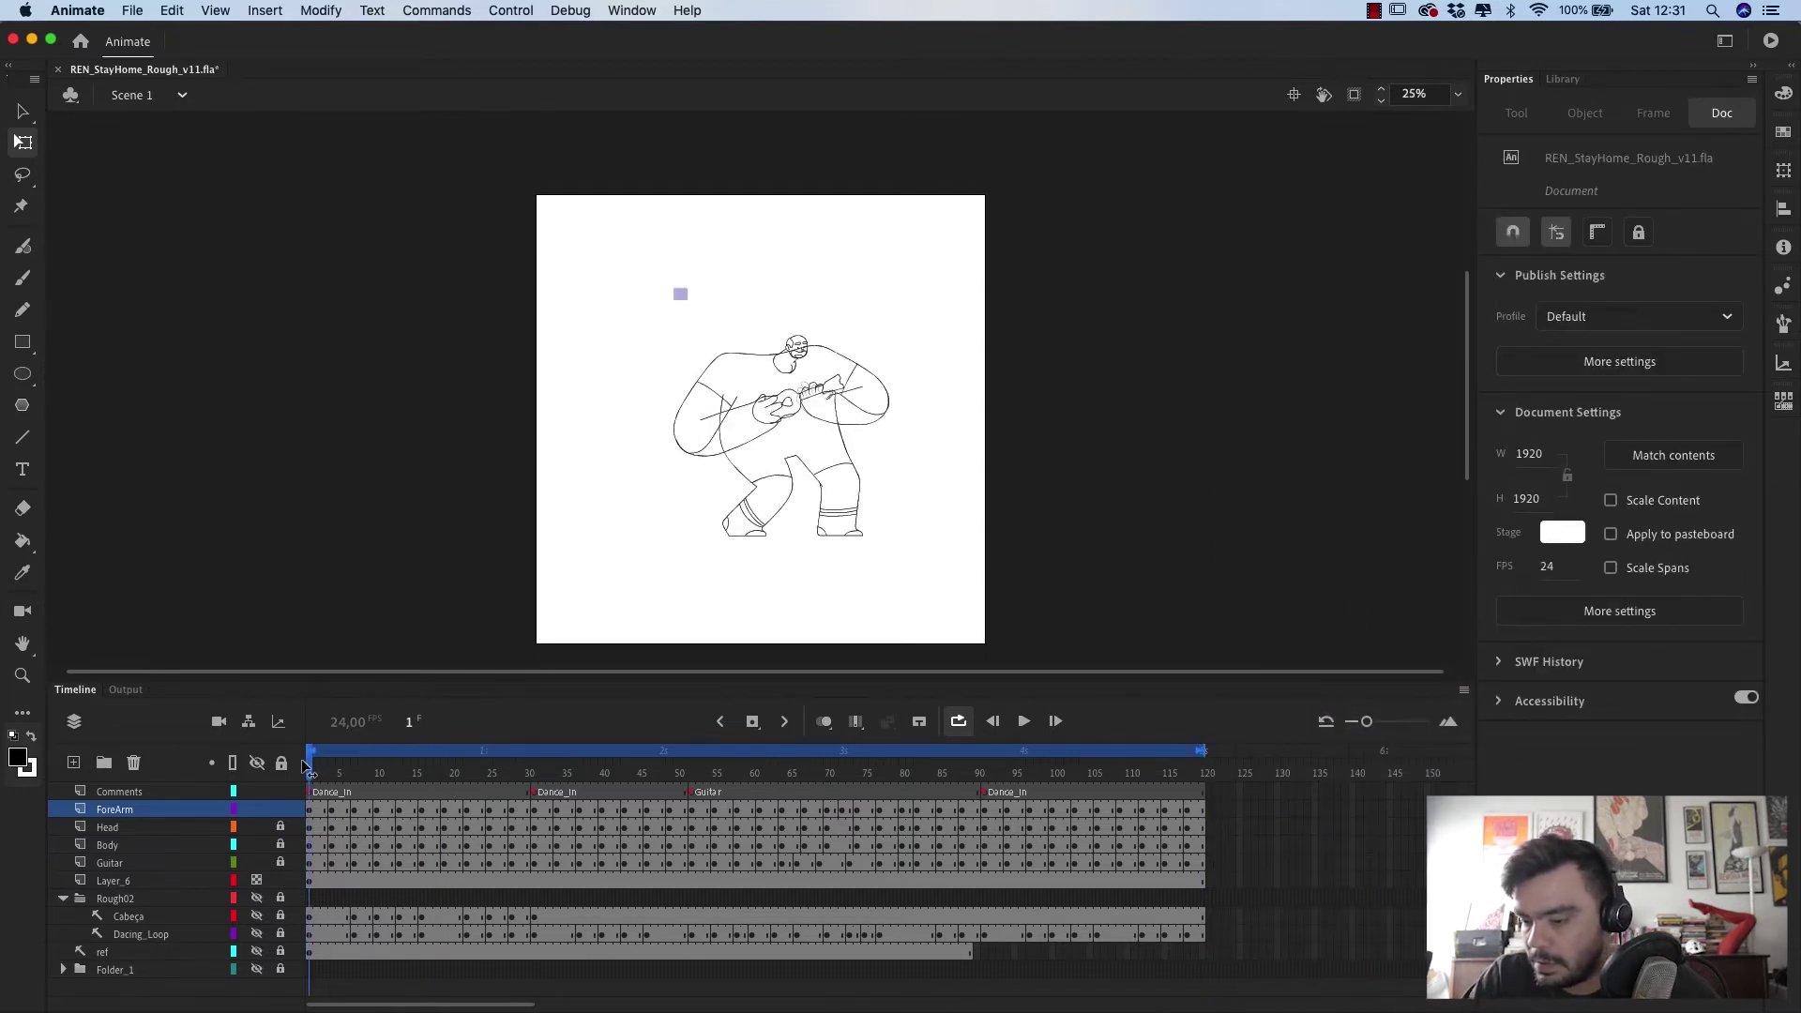
drag(911, 781, 424, 813)
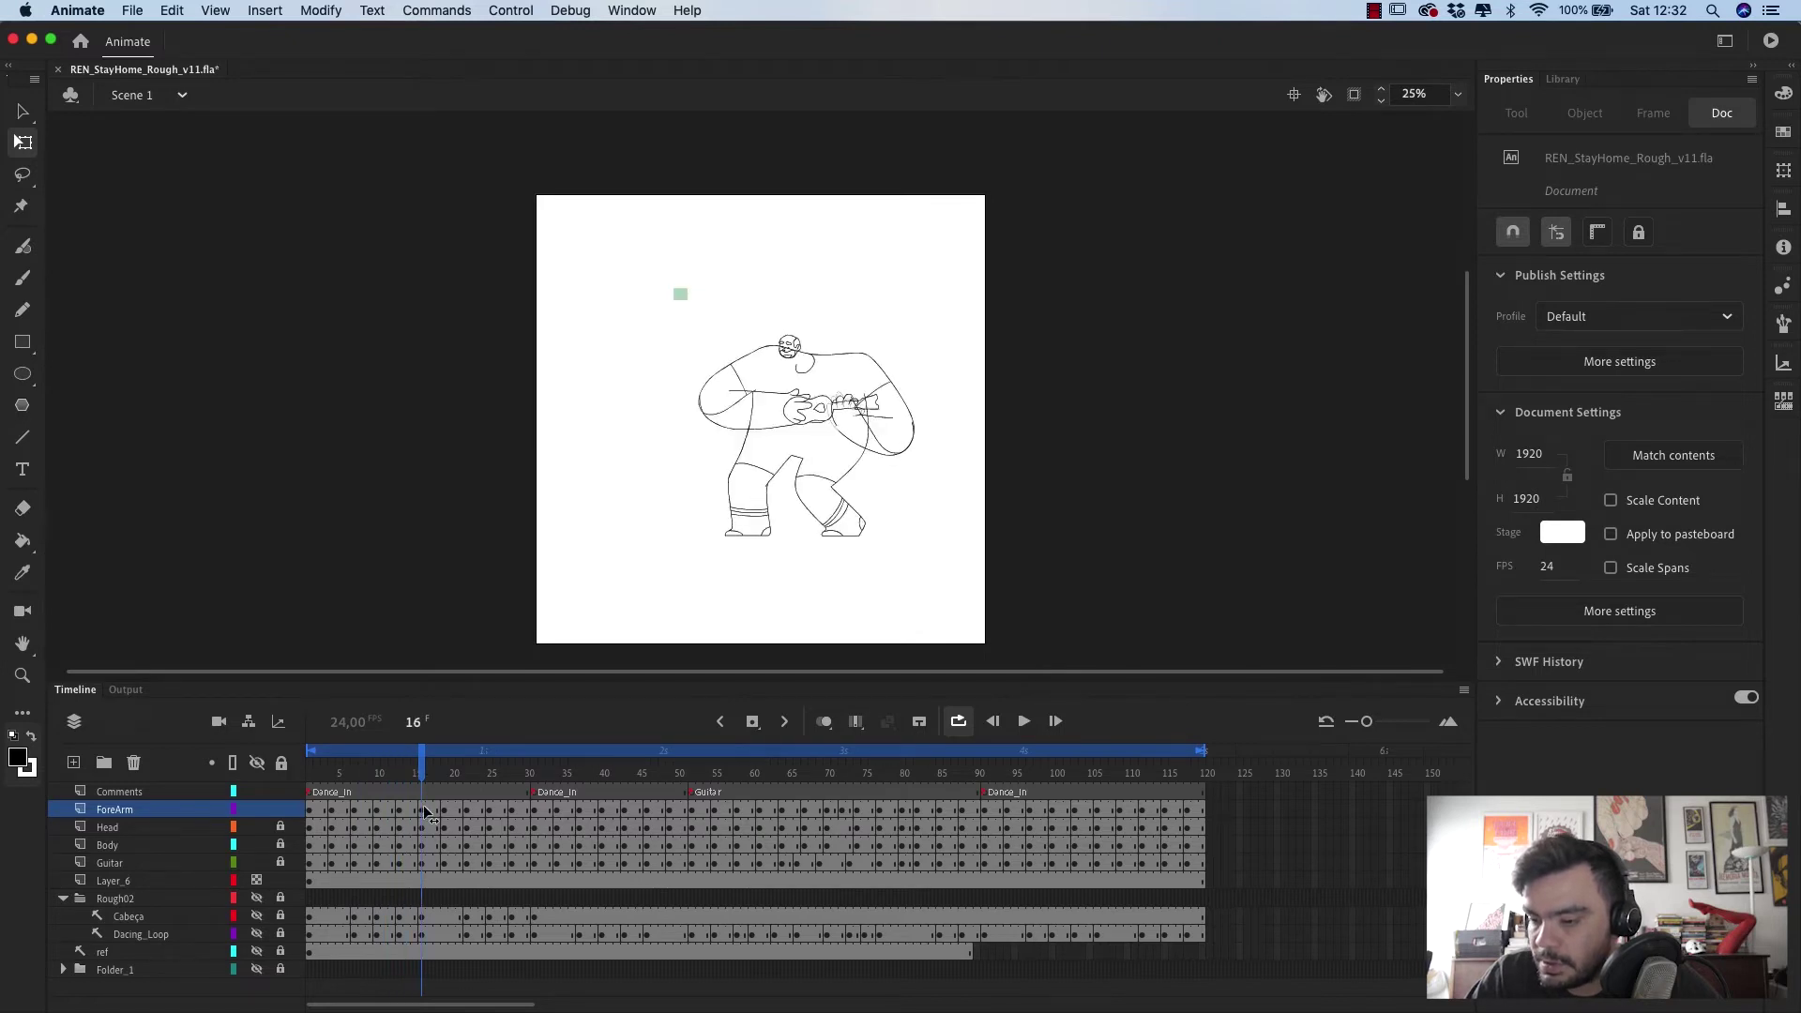
key(super+Tab)
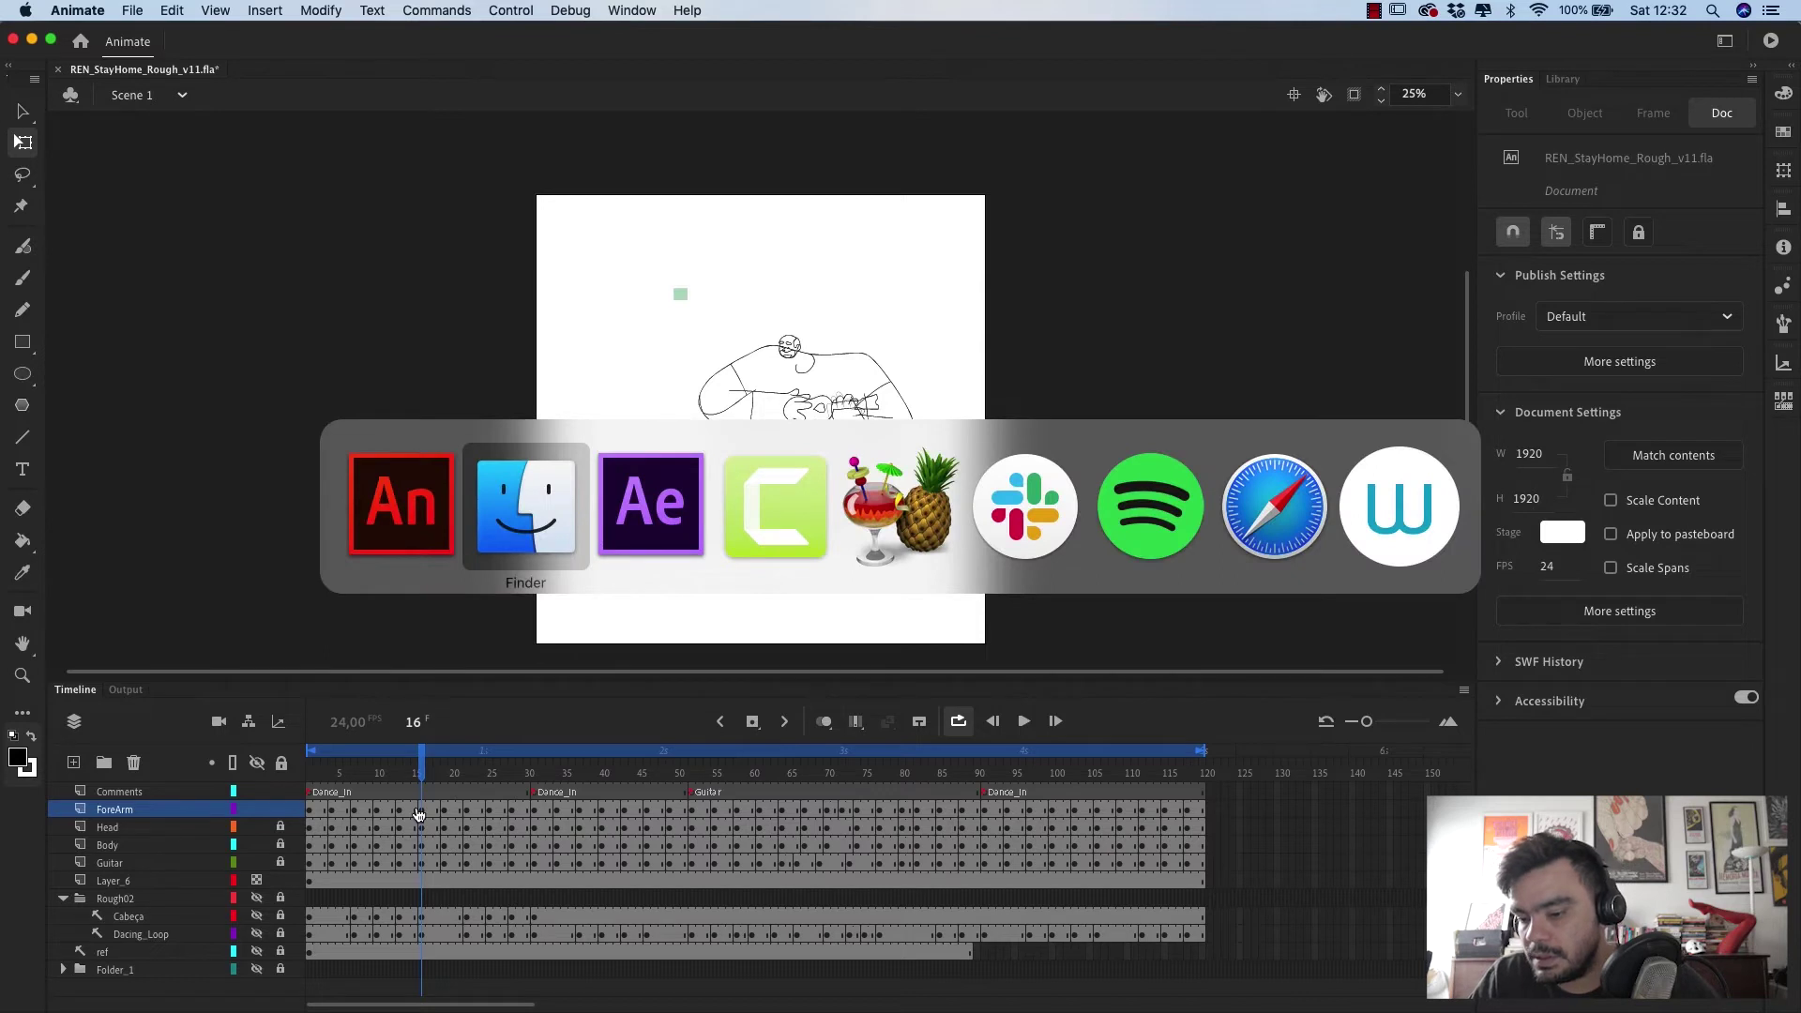
drag(422, 767, 221, 775)
key(Return)
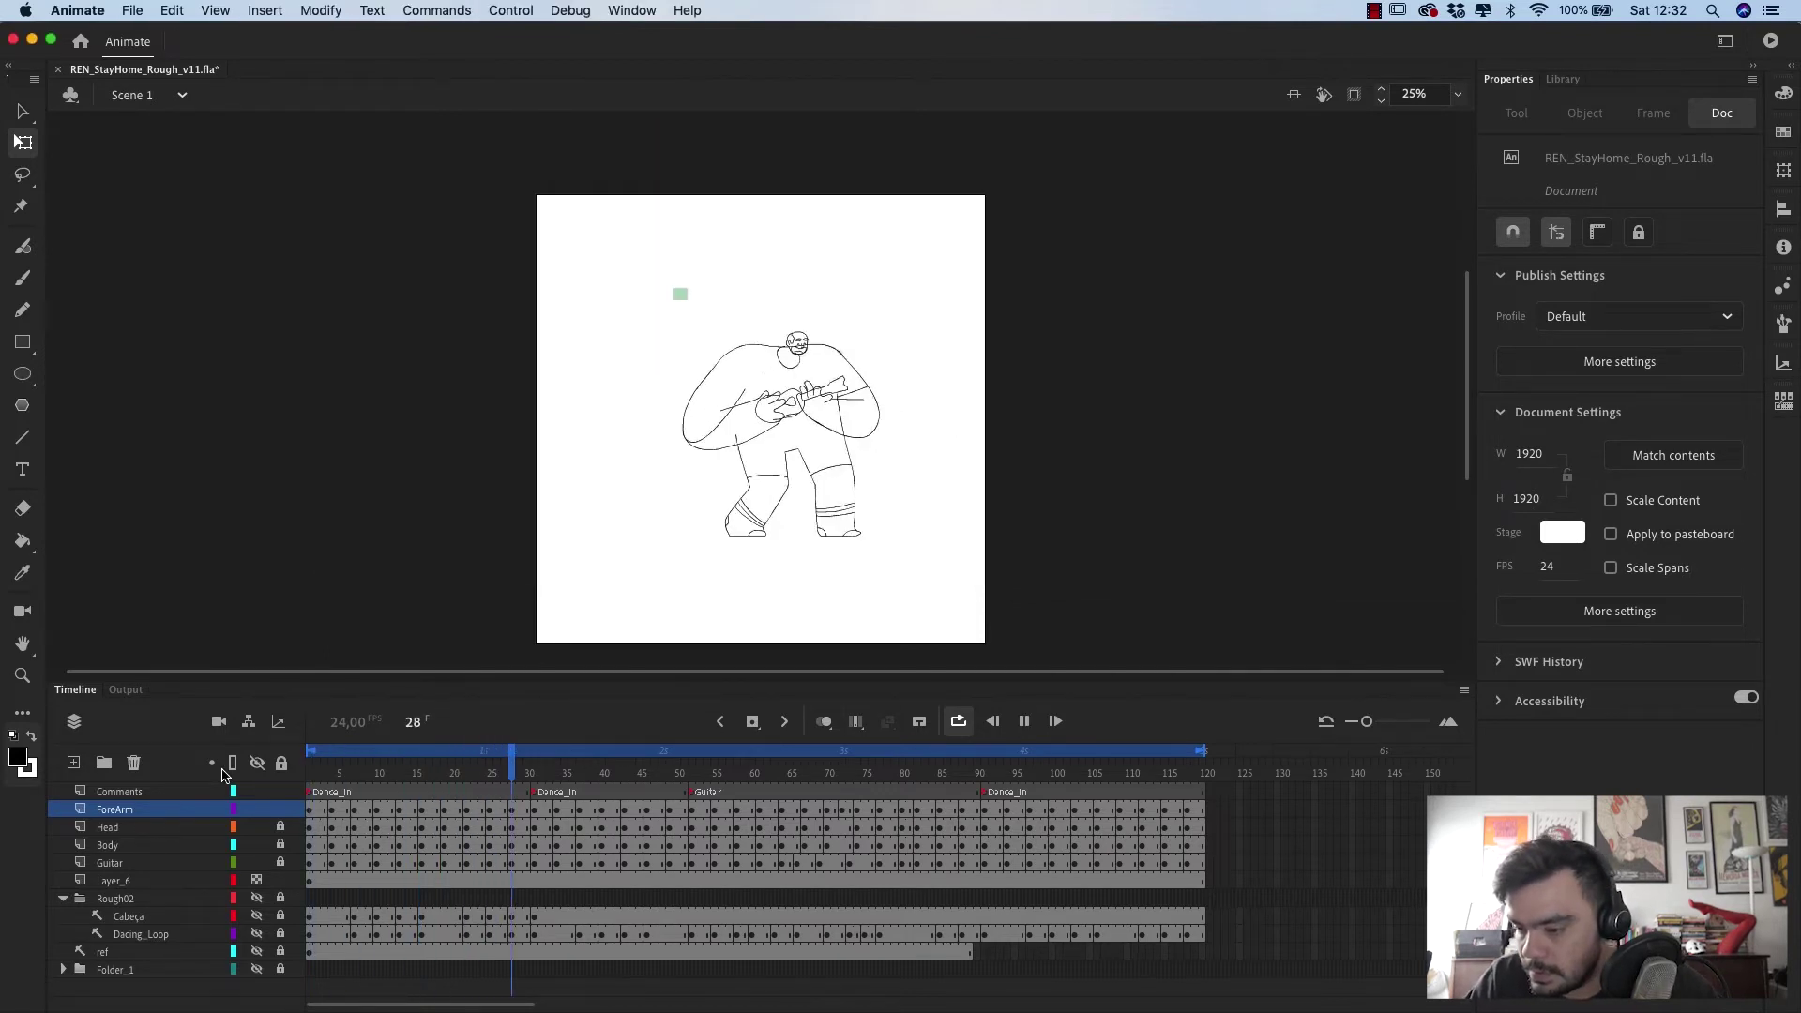
- Cut the hand on the guitar neck from the ForeArm drawing at frame 26 and place a copy on transparent Layer_6 as reference
drag(370, 777, 491, 788)
key(super+equal)
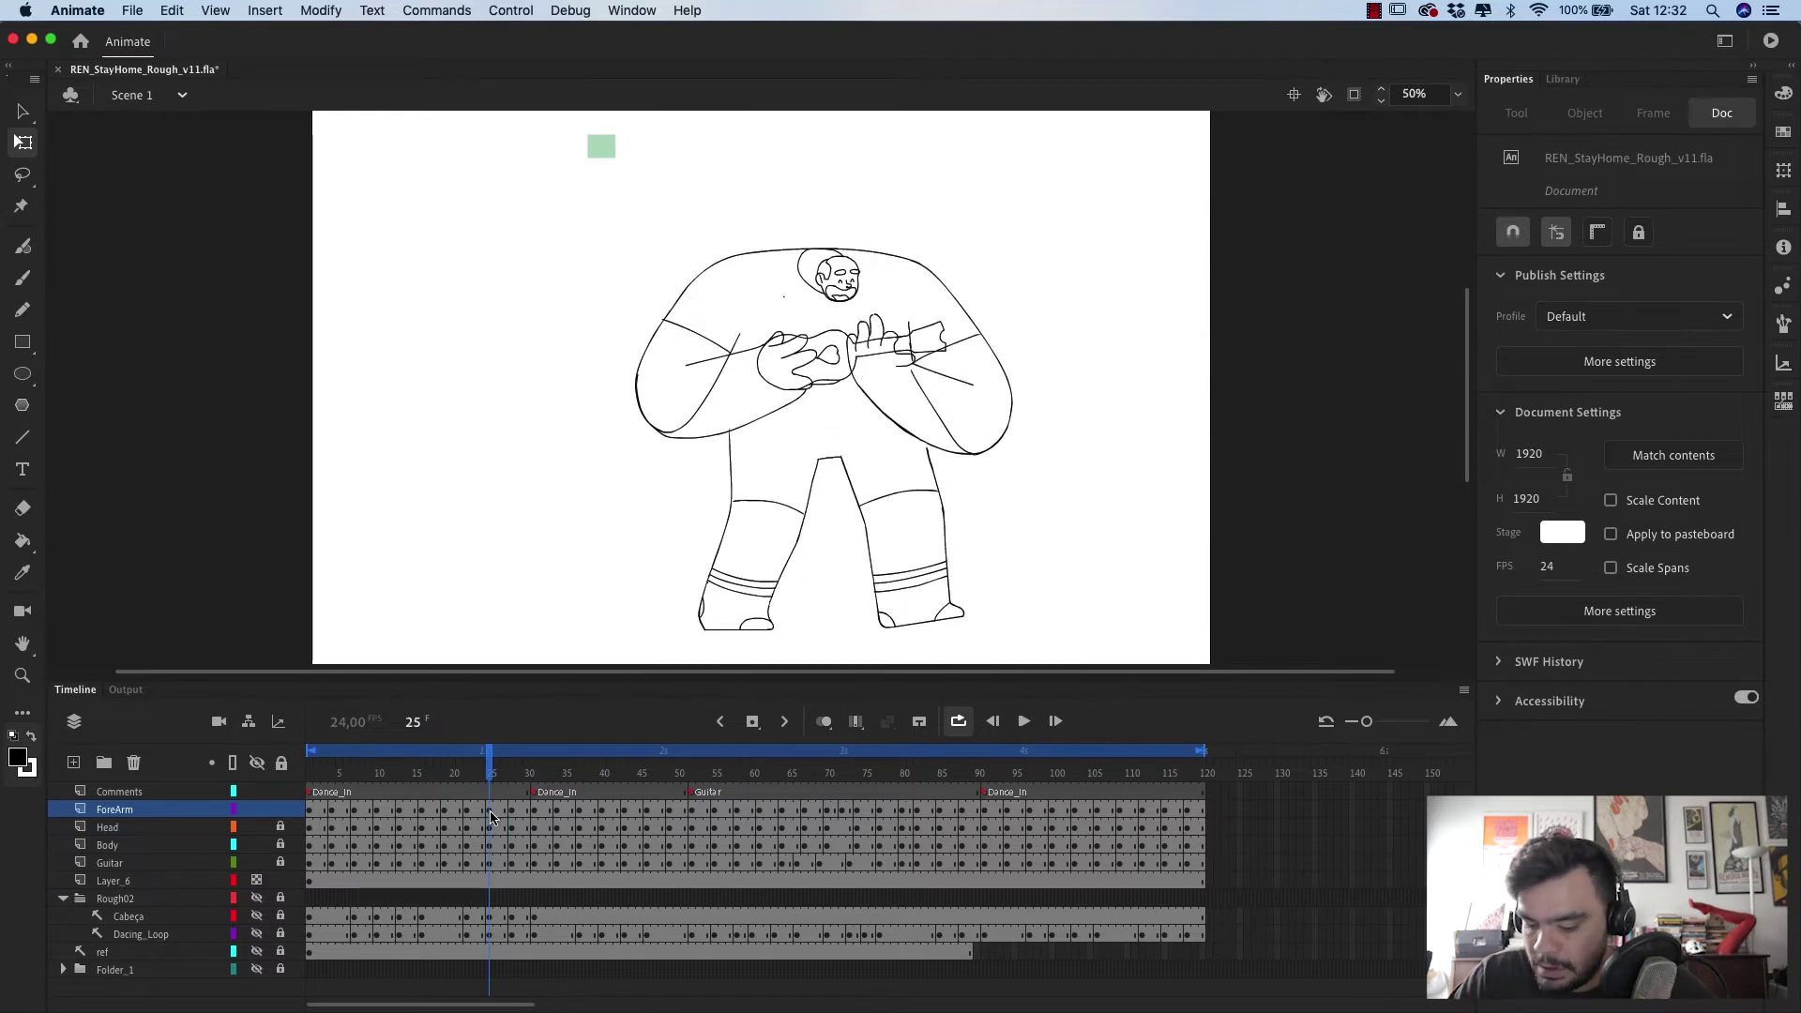
key(super+equal)
mouse_move(976, 325)
mouse_down()
mouse_move(804, 363)
mouse_move(744, 416)
mouse_up()
key(l)
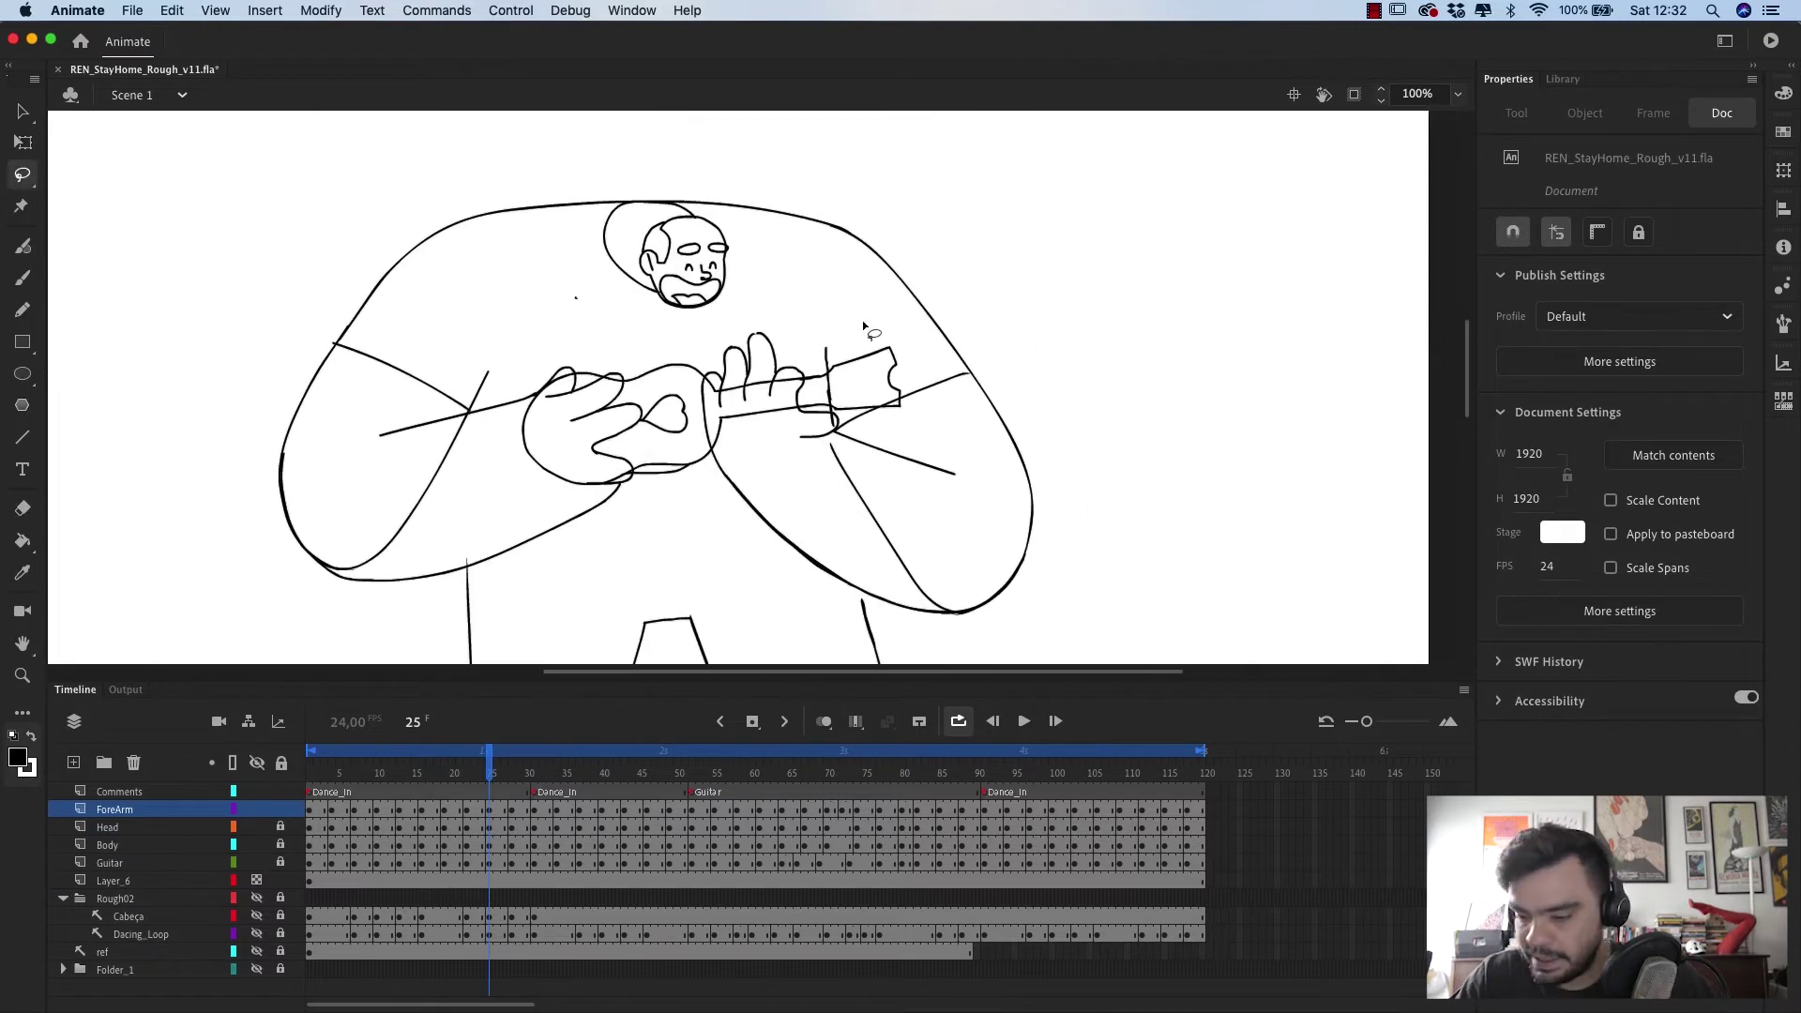
key(.)
mouse_move(780, 285)
mouse_down()
mouse_move(854, 311)
mouse_move(849, 428)
mouse_up()
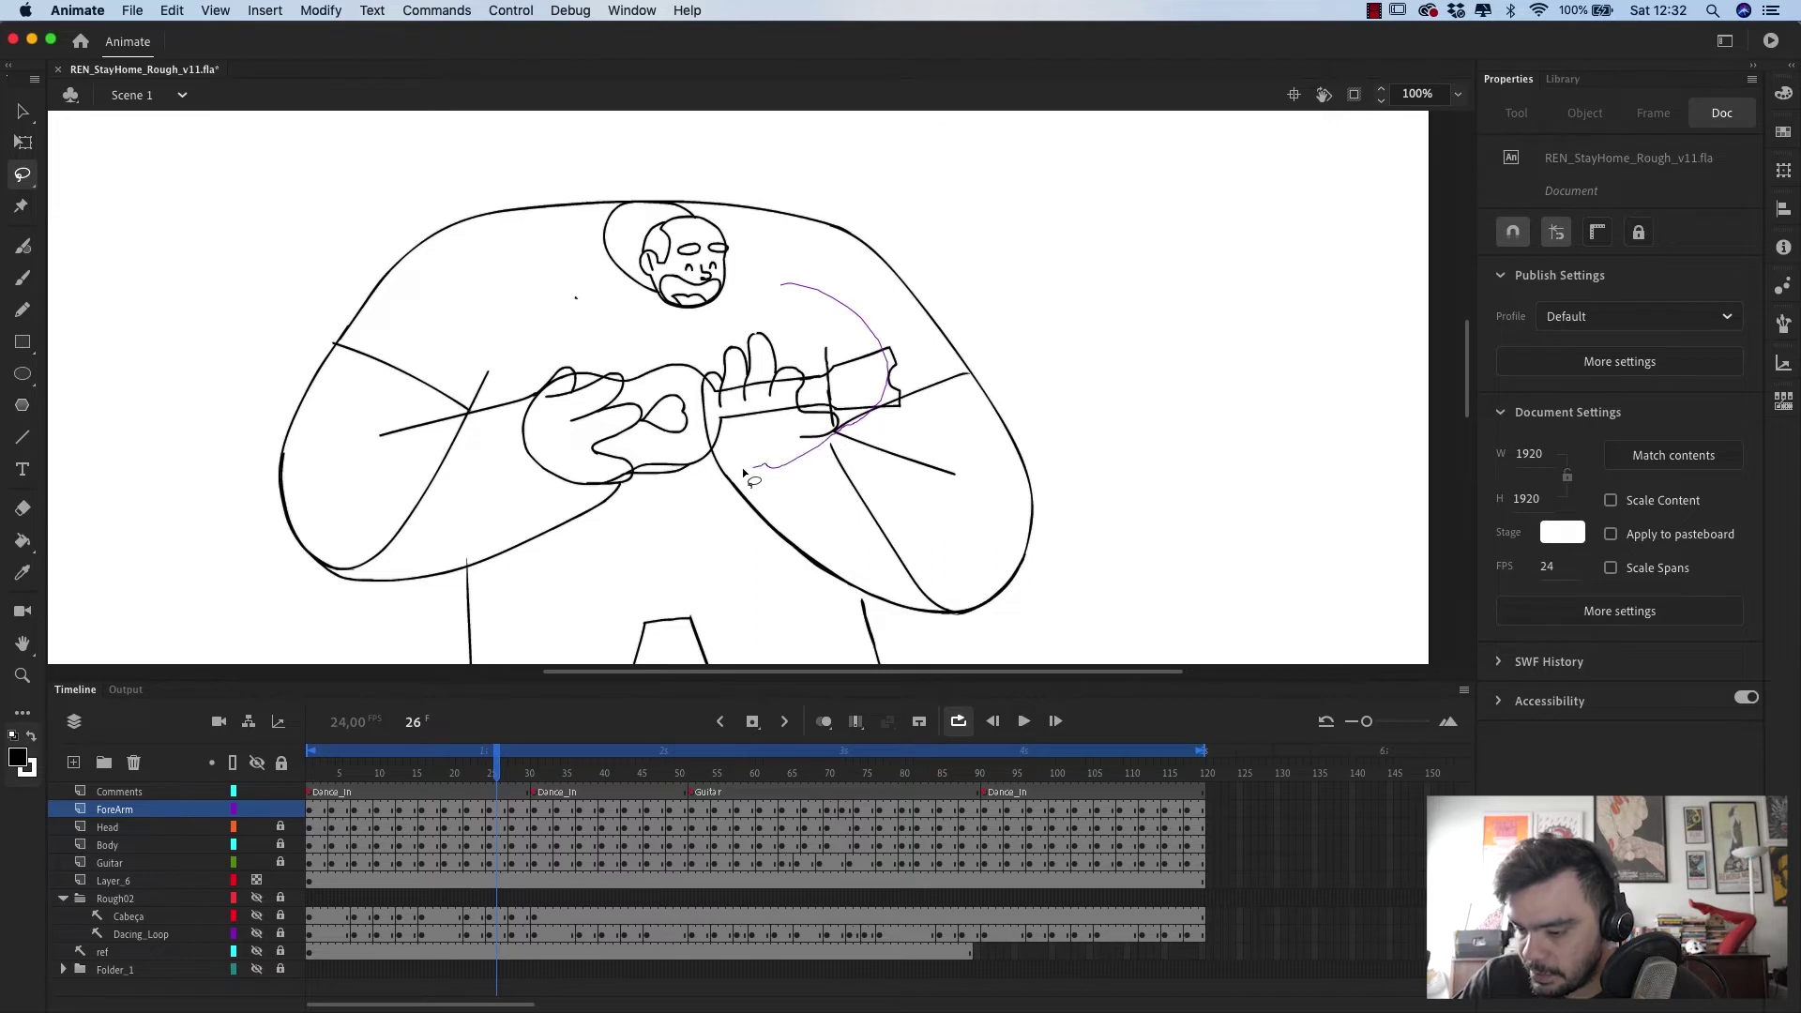
drag(744, 473, 882, 272)
key(Delete)
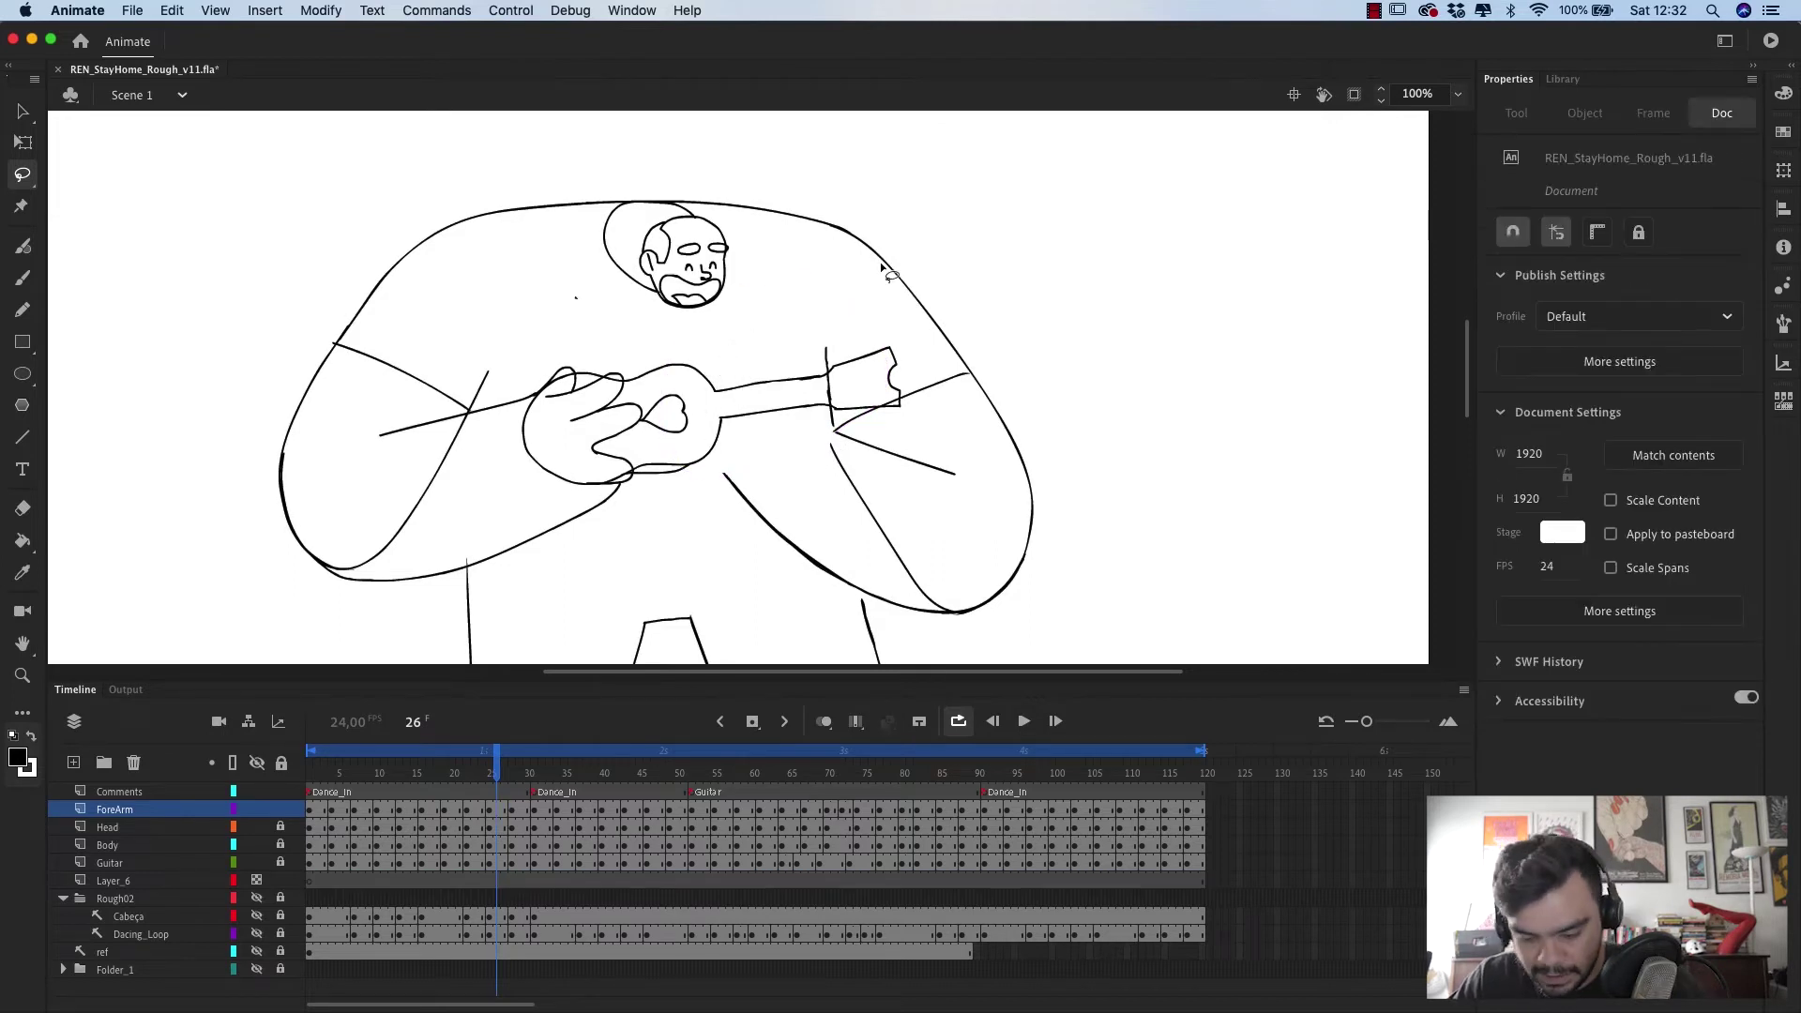
click(282, 883)
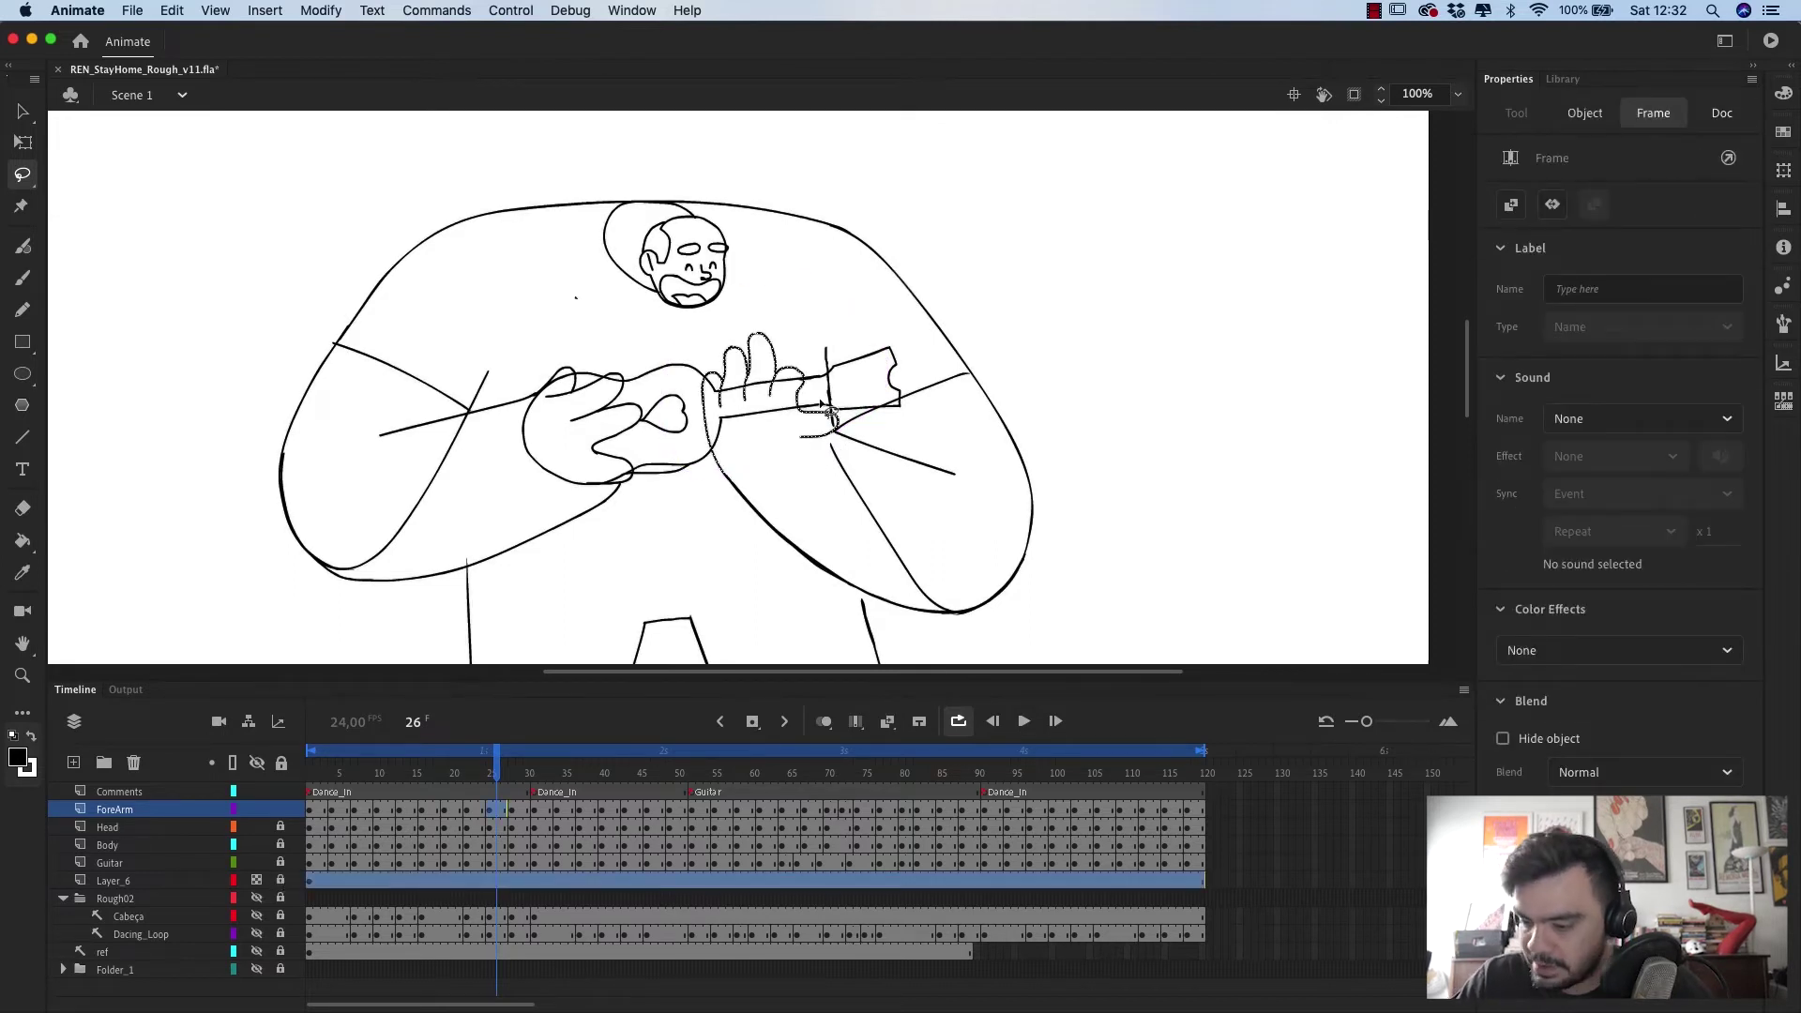
click(841, 332)
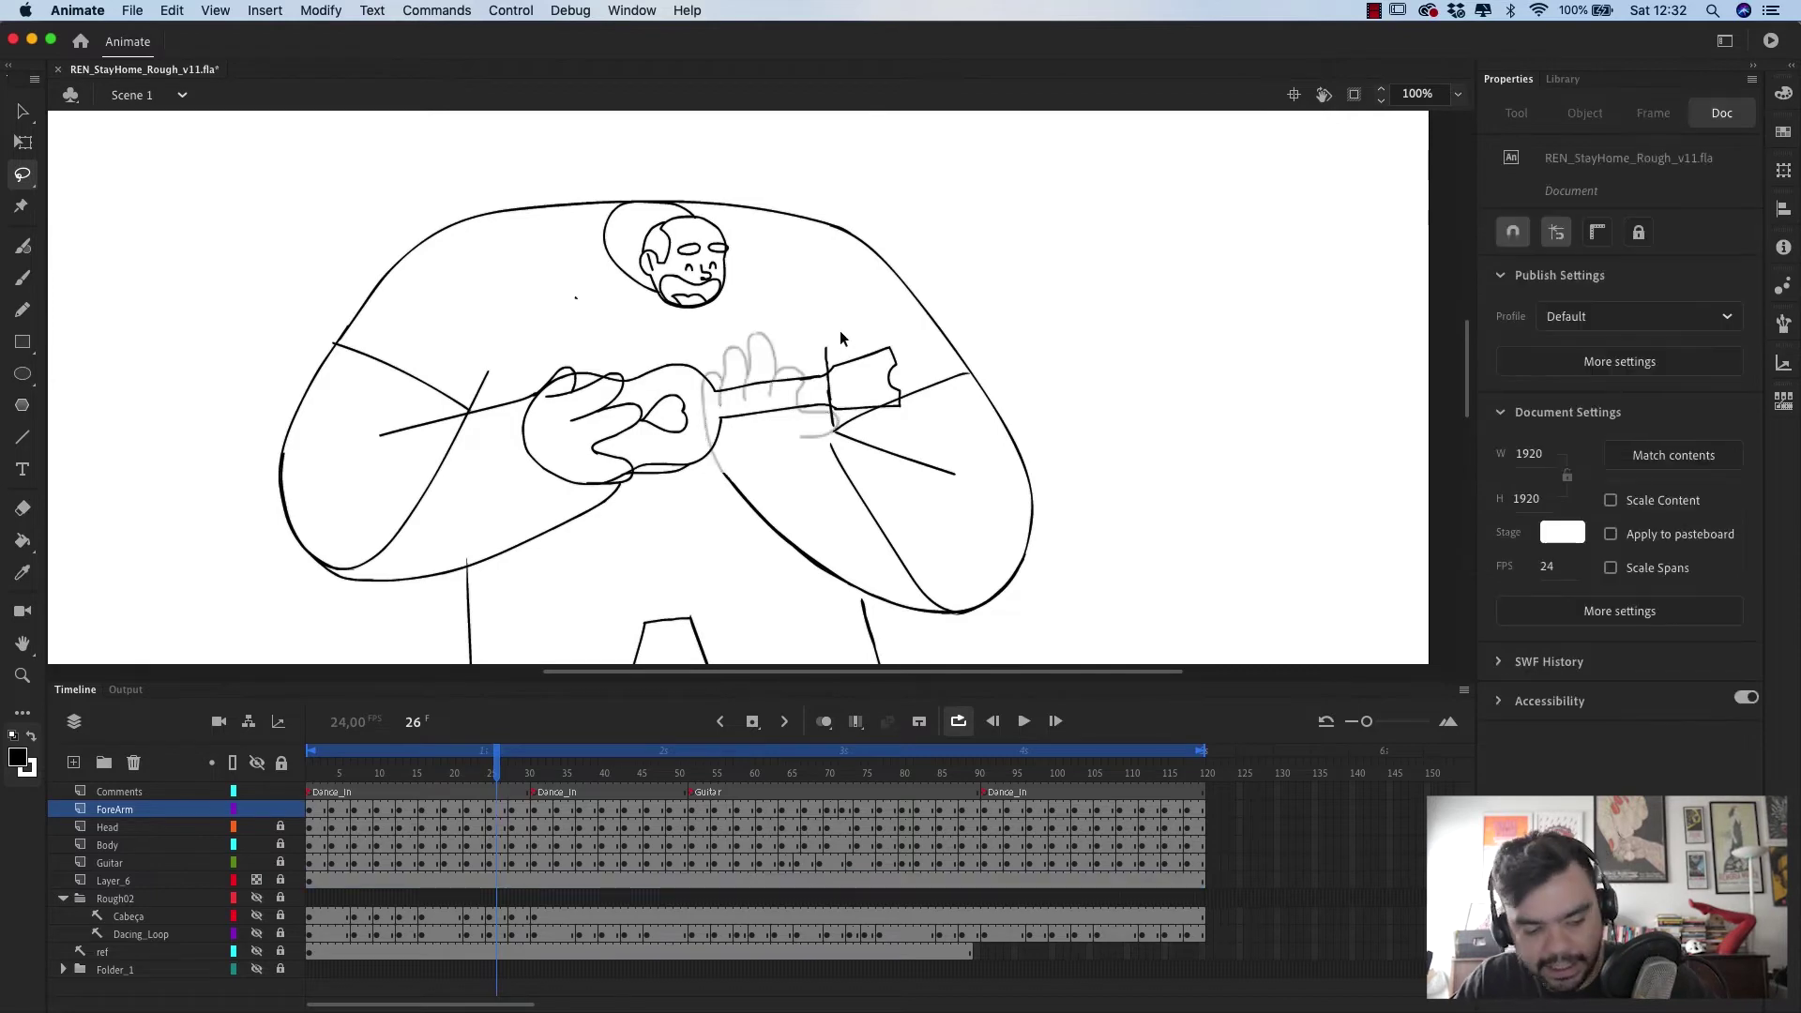
- Paste the hand in place on ForeArm at frame 26, rotate it clockwise, nudge it down onto the neck, and compare it with frame 28
key(super+shift+v)
key(q)
mouse_move(842, 349)
mouse_down()
mouse_move(859, 380)
mouse_move(824, 402)
mouse_move(847, 425)
mouse_move(892, 383)
mouse_move(884, 351)
mouse_up()
key(Down)
key(Down)
key(Down)
key(Down)
key(Down)
key(Down)
key(Down)
key(Down)
key(Down)
key(Down)
key(Down)
key(Down)
key(Down)
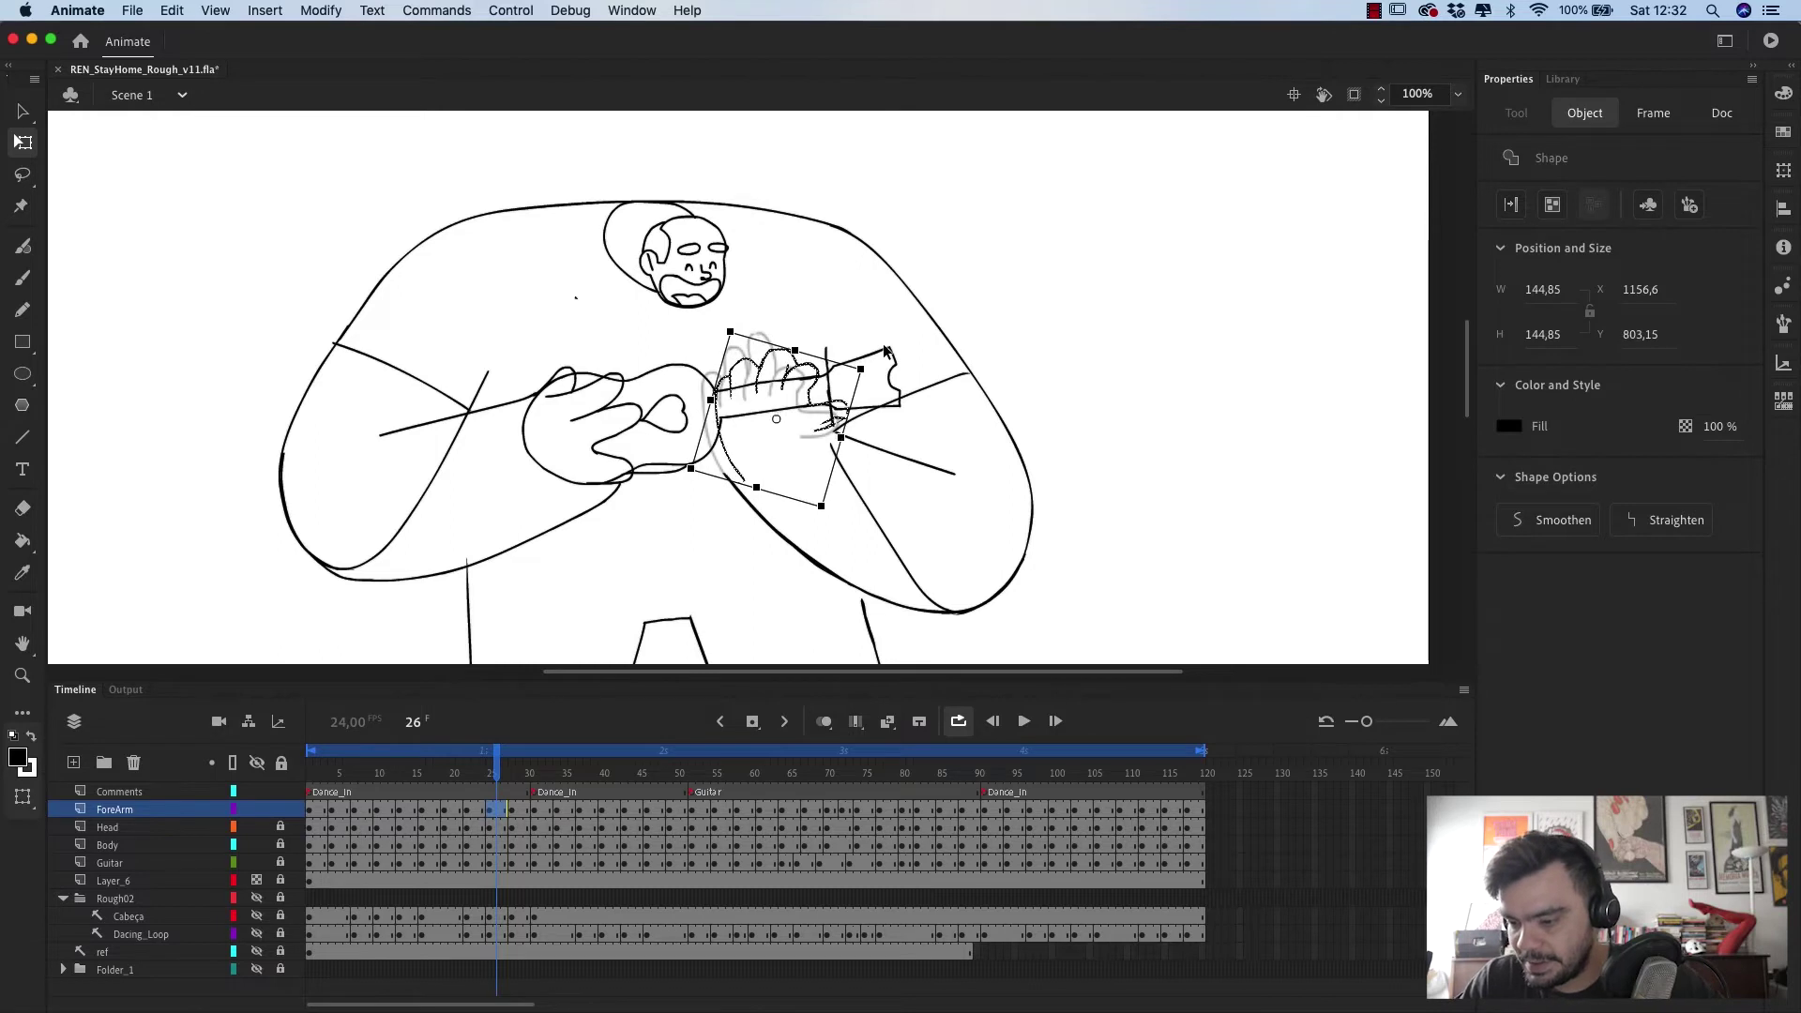
key(Down)
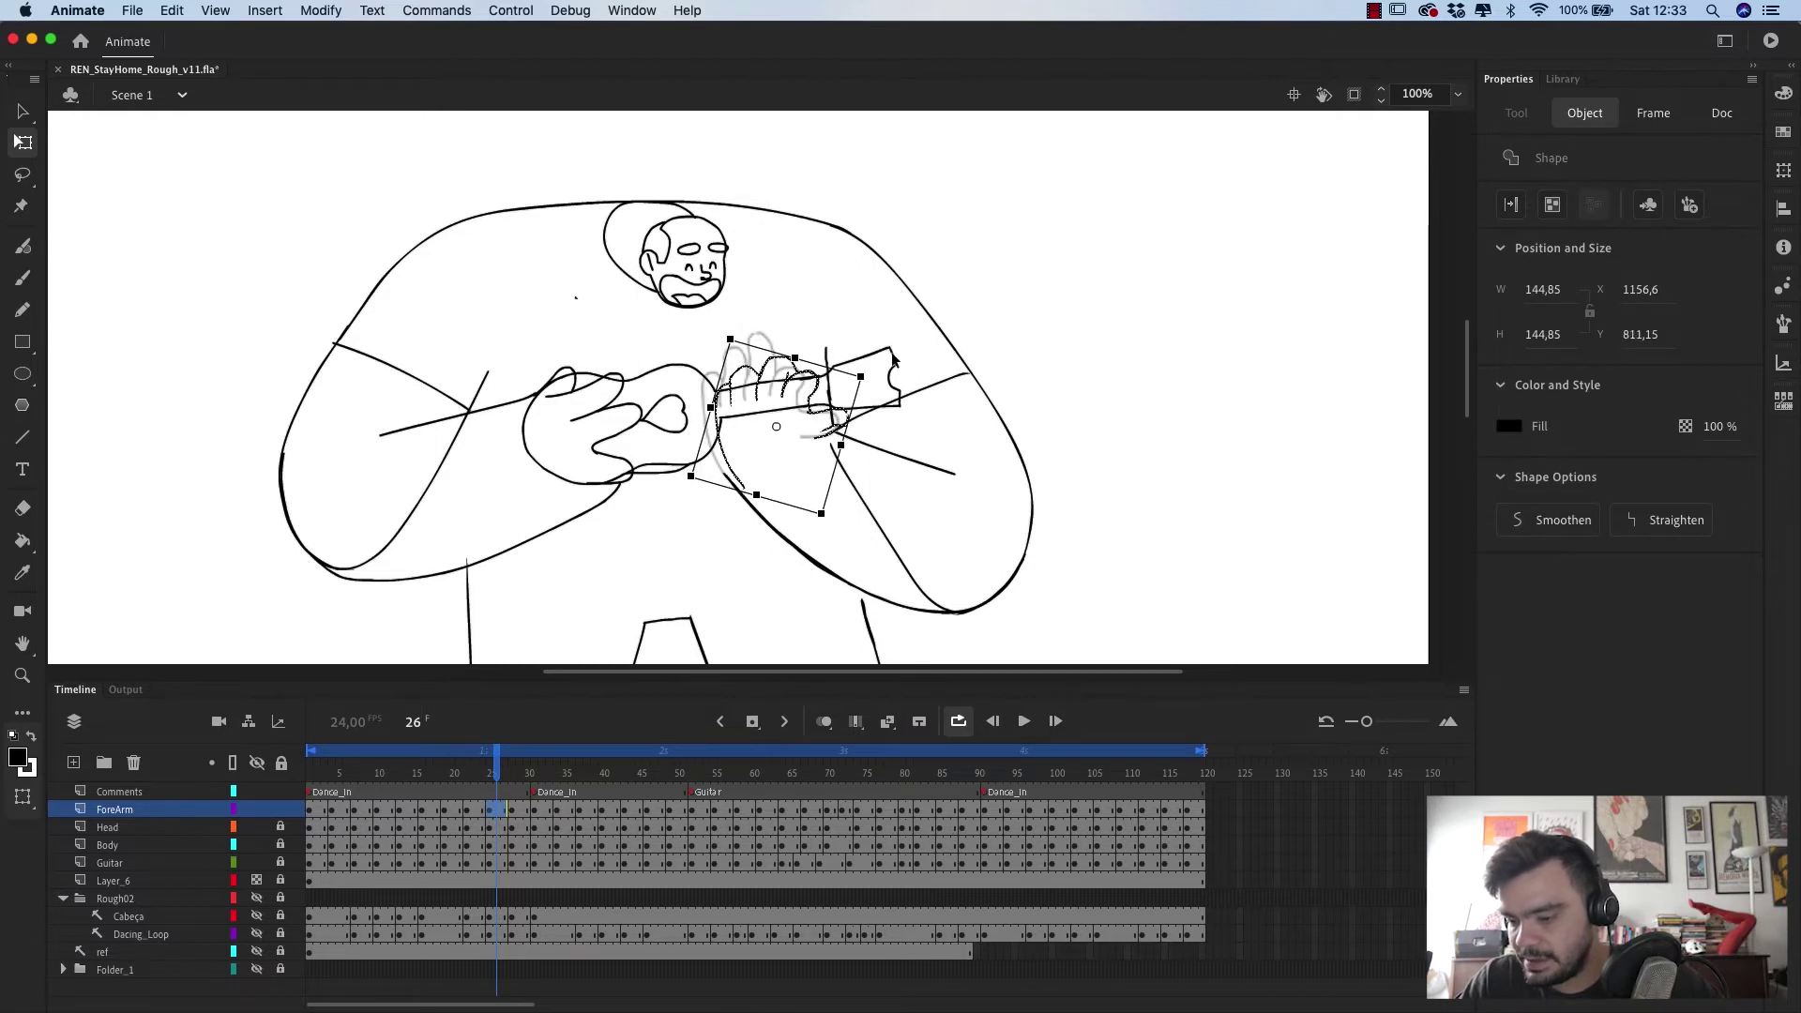
click(497, 779)
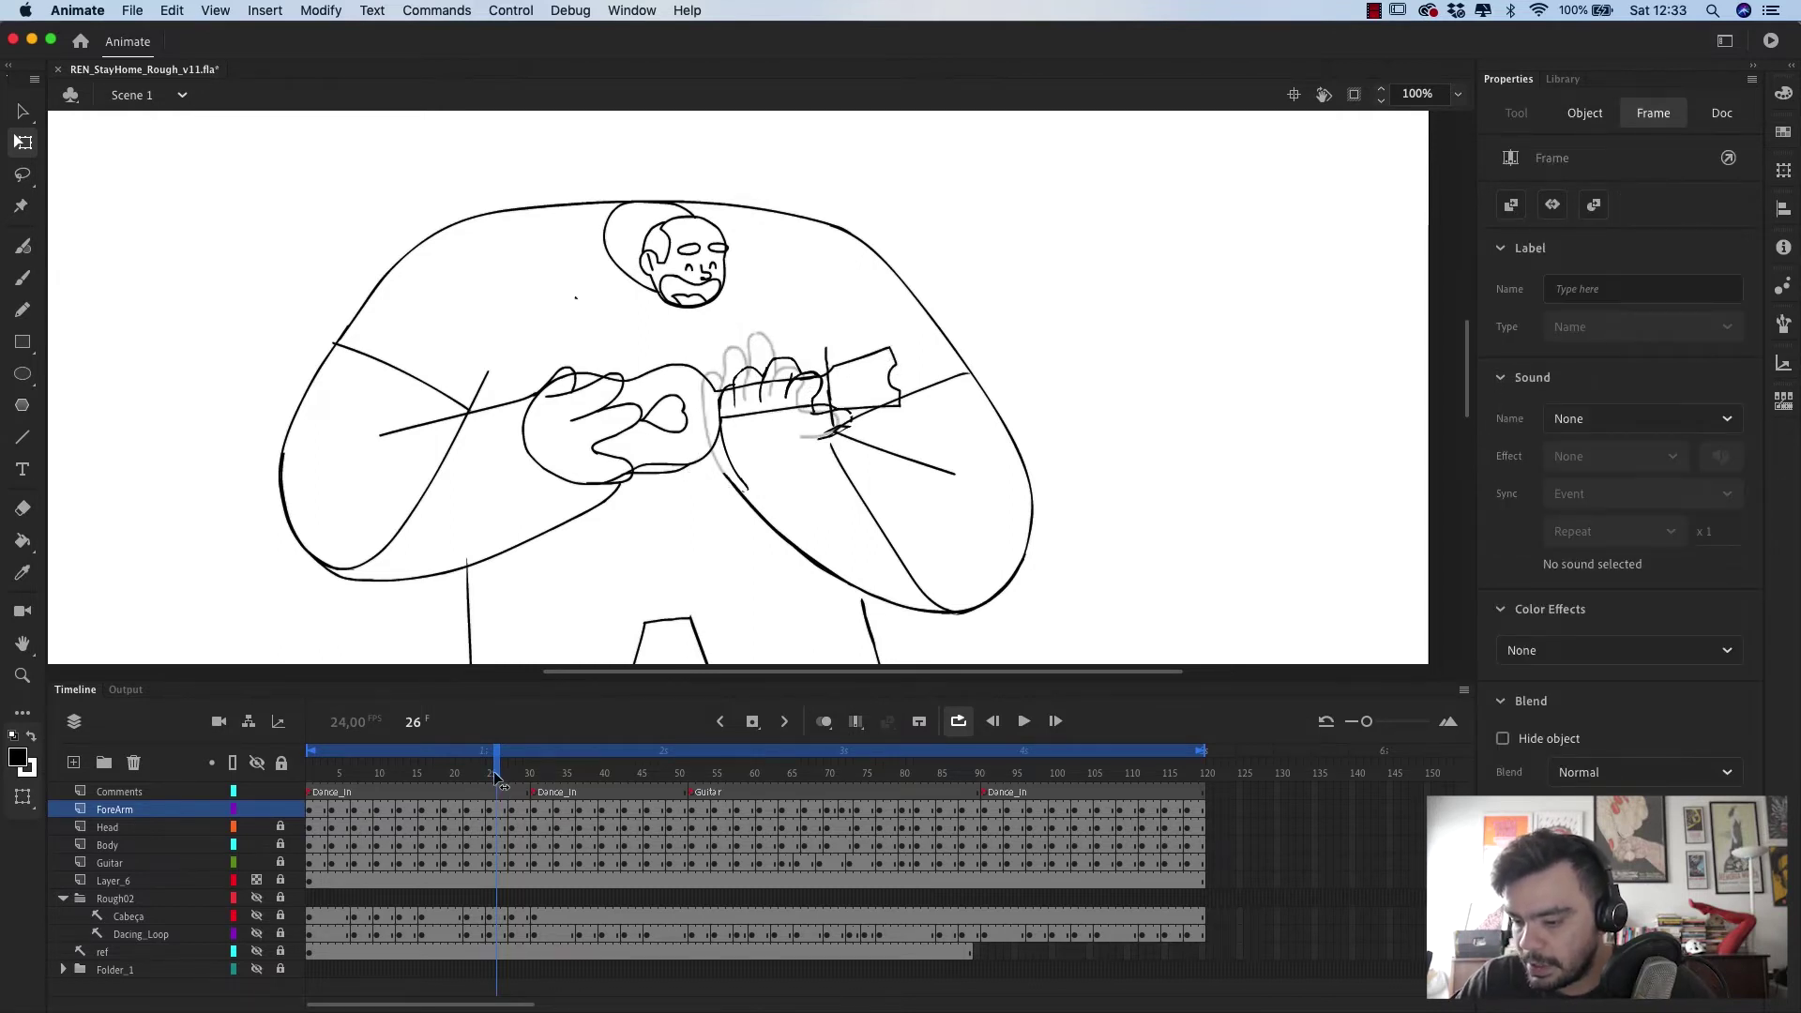
drag(498, 779, 515, 782)
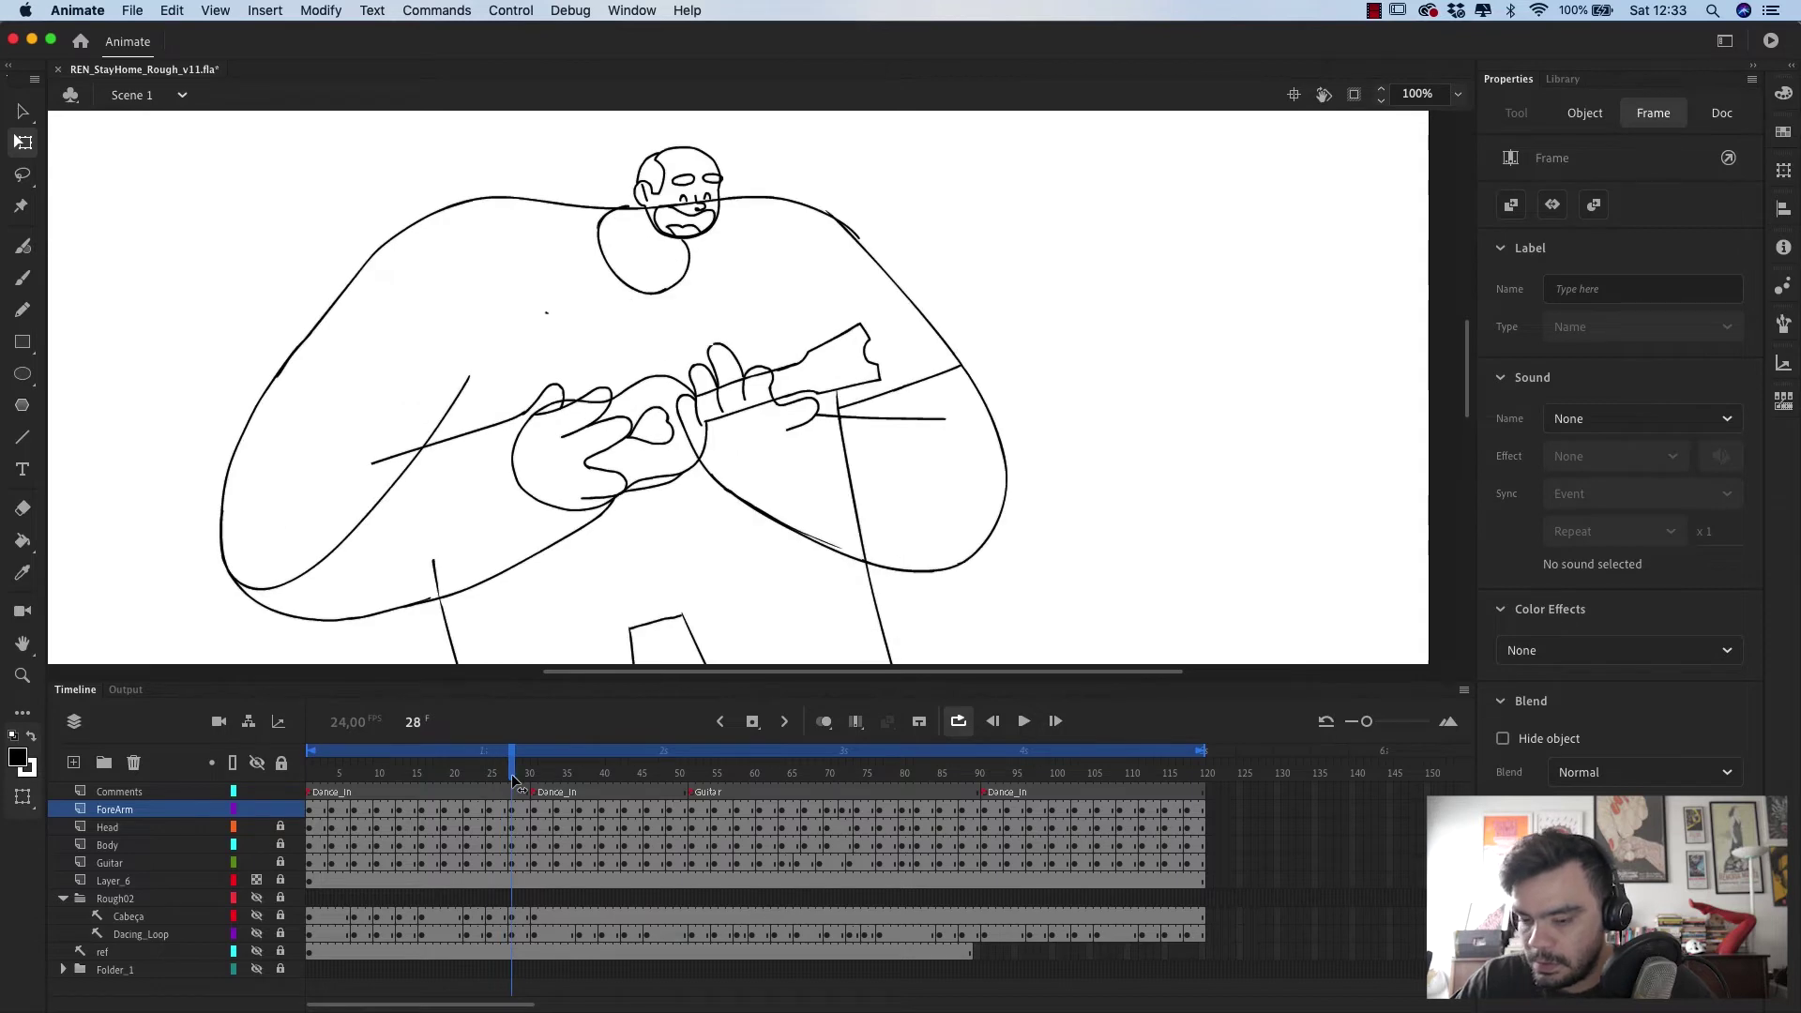
- Lasso the hand on the guitar neck and adjust it with Free Transform on the frames following frame 28
key(super+minus)
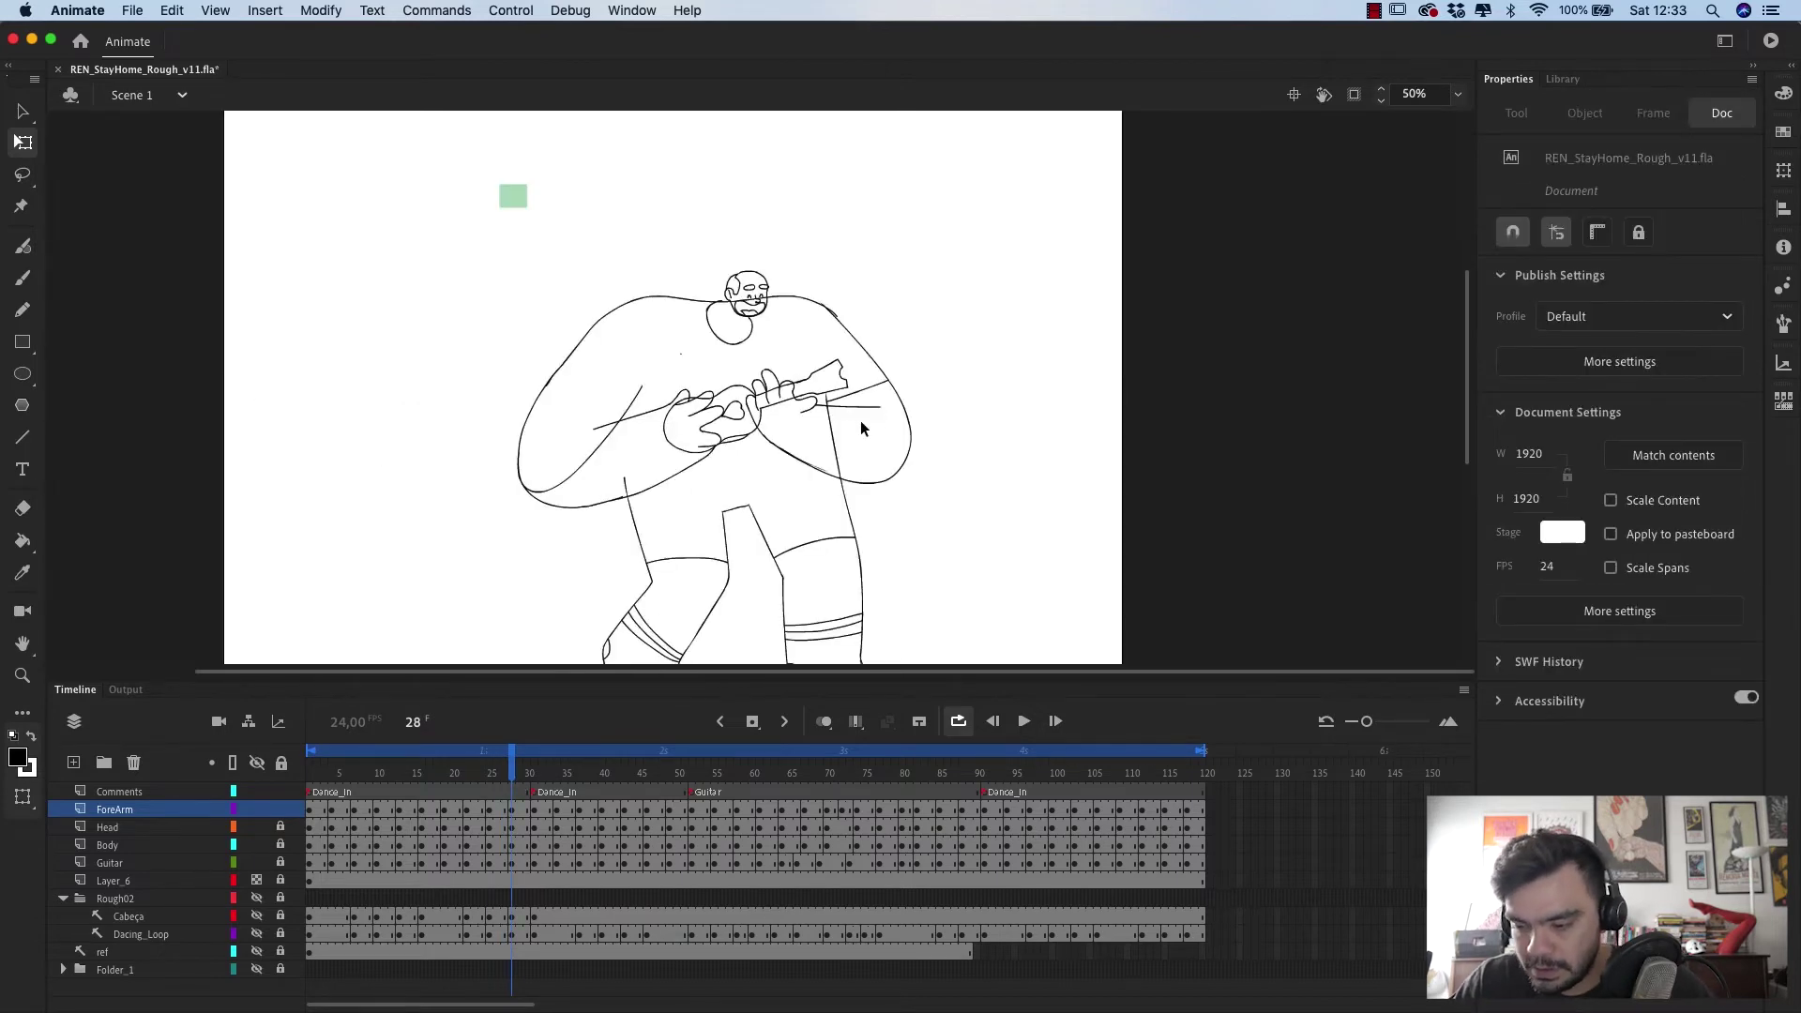
key(l)
mouse_move(821, 328)
mouse_down()
mouse_move(889, 302)
mouse_move(859, 343)
mouse_move(1042, 347)
mouse_up()
key(q)
key(super+equal)
click(888, 301)
key(alt+period)
scroll(1068, 286, left, 3)
key(l)
- Step forward frame by frame through the ForeArm animation to examine the fretting hand's pose up to frame 41
key(super+minus)
key(period)
key(period)
key(period)
key(period)
key(period)
key(period)
key(period)
key(period)
key(period)
key(period)
key(period)
key(period)
key(comma)
key(comma)
key(super+equal)
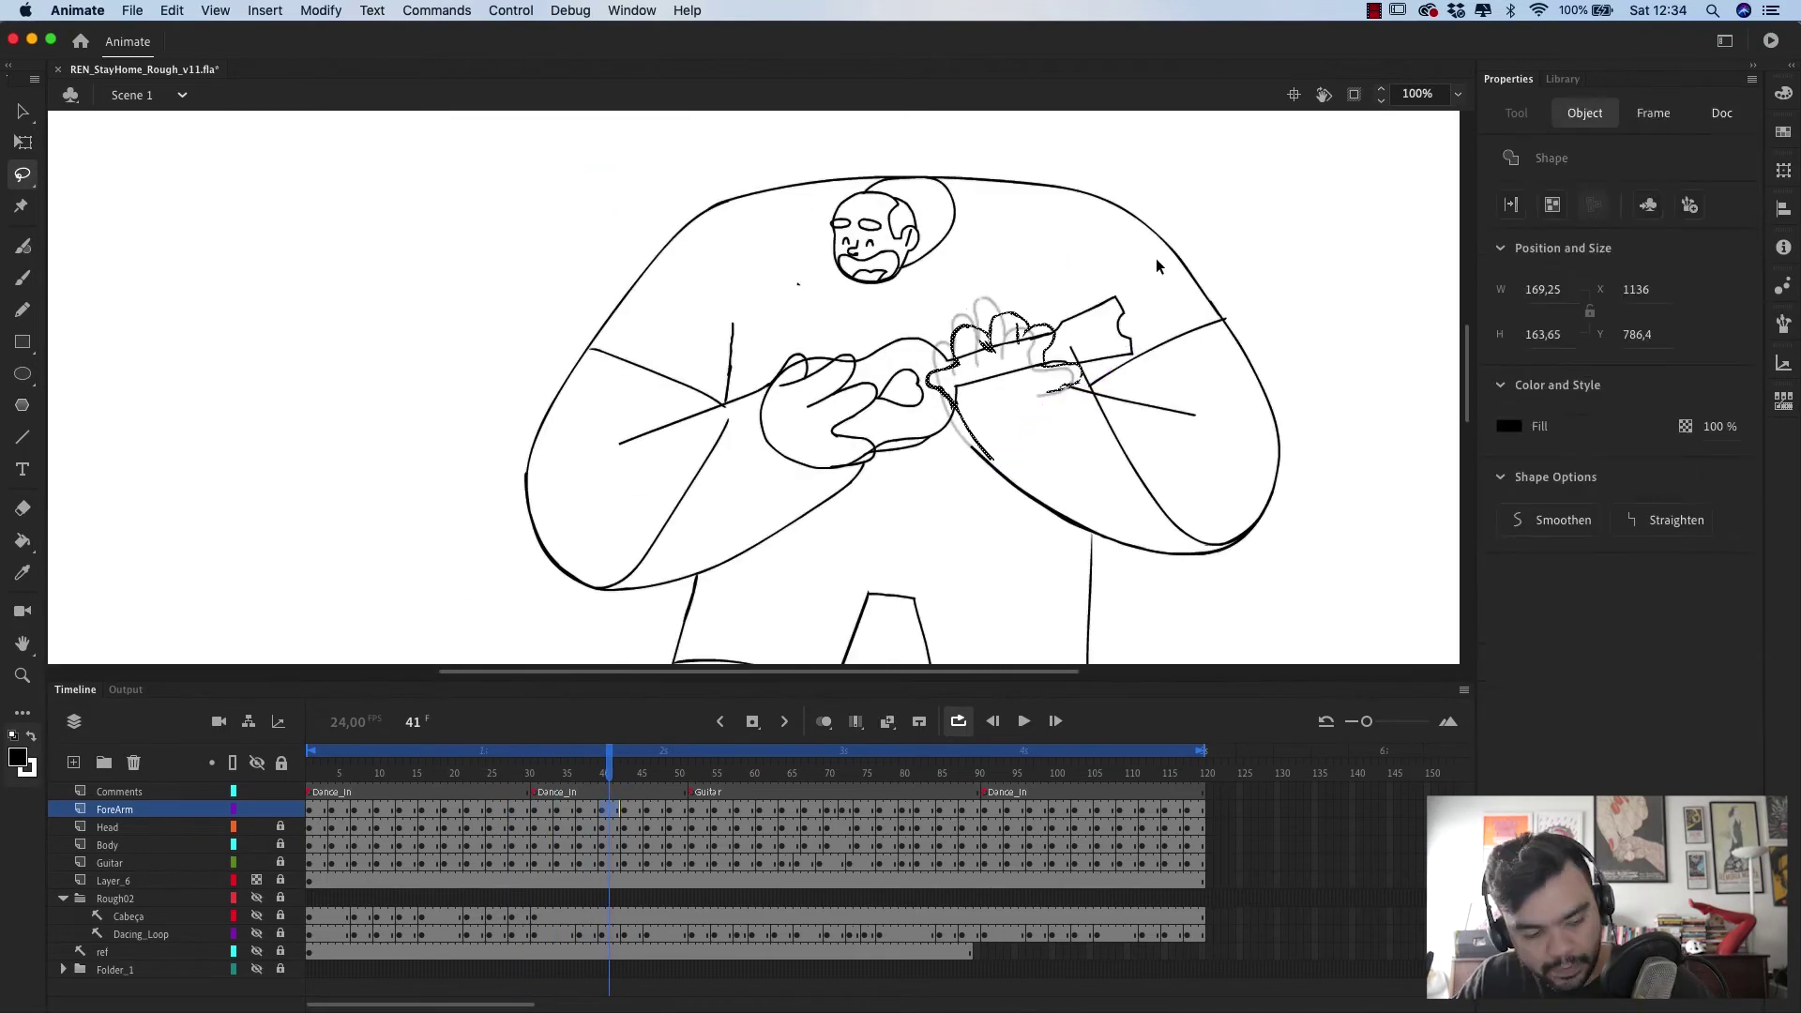
- Lasso the fretting hand on the frames following frame 41 and shift it slightly with Free Transform
key(super+minus)
mouse_move(854, 362)
mouse_down()
mouse_move(924, 375)
mouse_move(897, 414)
mouse_up()
key(super+equal)
key(super+minus)
key(super+minus)
key(period)
key(period)
key(period)
key(super+equal)
key(super+equal)
mouse_move(798, 474)
mouse_down()
mouse_move(667, 638)
mouse_move(783, 449)
mouse_move(675, 610)
mouse_up()
key(period)
key(period)
key(period)
key(period)
key(period)
key(period)
key(q)
drag(817, 458, 827, 470)
key(super+minus)
- Redraw the fretting hand's fingers at frame 41 with the size 2 Classic Brush, tracing the grey reference on Layer_6
mouse_move(692, 772)
mouse_down()
mouse_move(609, 782)
mouse_move(637, 783)
mouse_move(555, 791)
mouse_move(609, 790)
mouse_up()
key(super+equal)
key(super+equal)
key(b)
mouse_move(549, 380)
mouse_down()
mouse_move(606, 380)
mouse_move(619, 490)
mouse_up()
drag(549, 370, 495, 422)
drag(507, 297, 552, 369)
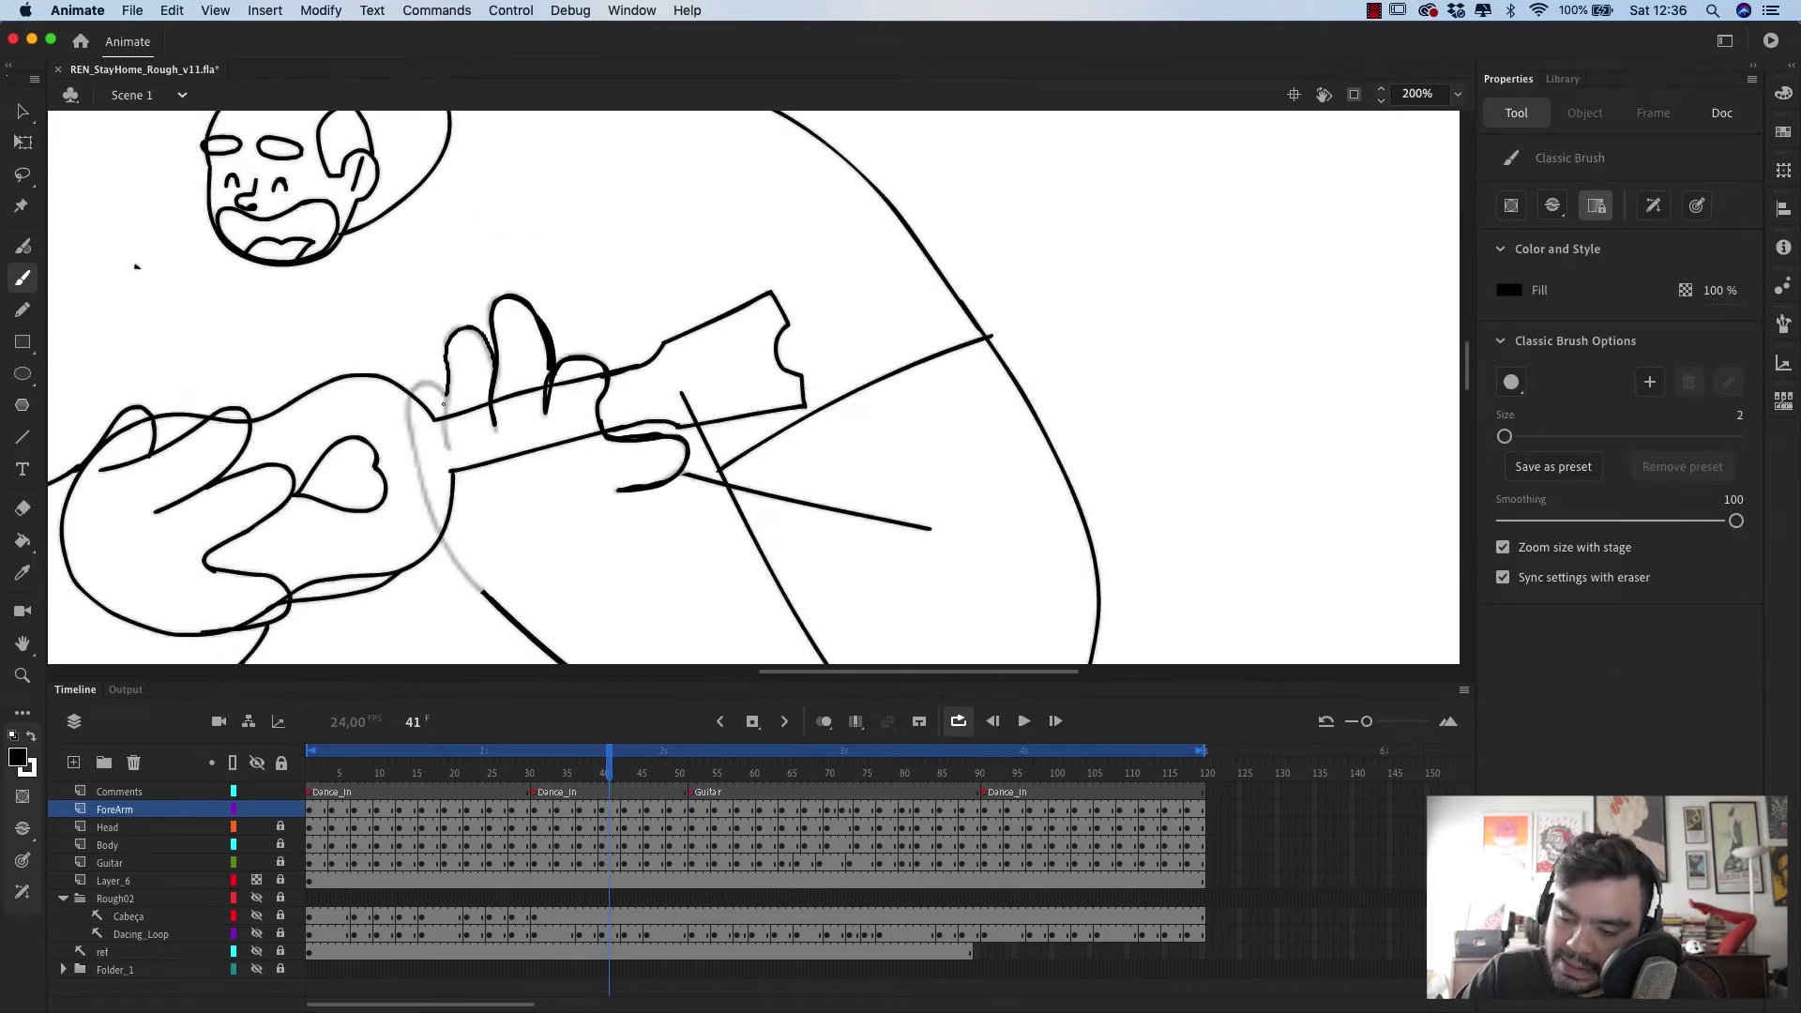
key(super+z)
drag(445, 445, 447, 371)
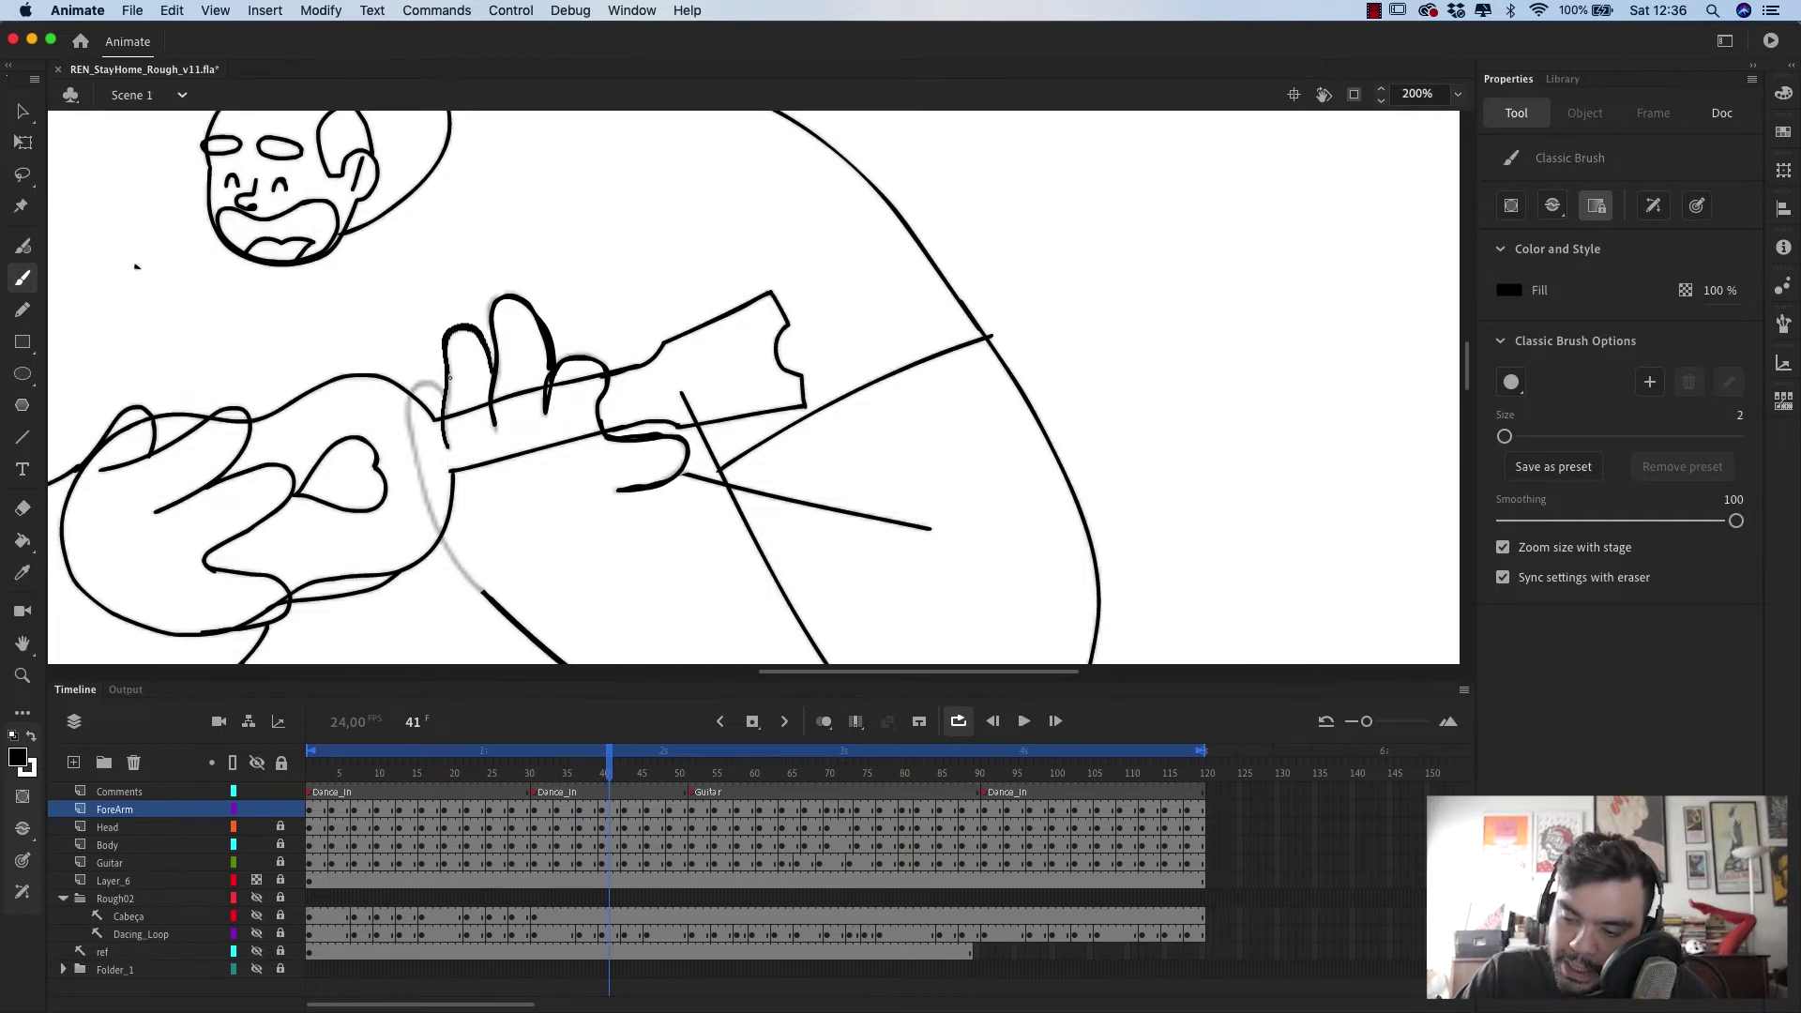
drag(448, 377, 492, 375)
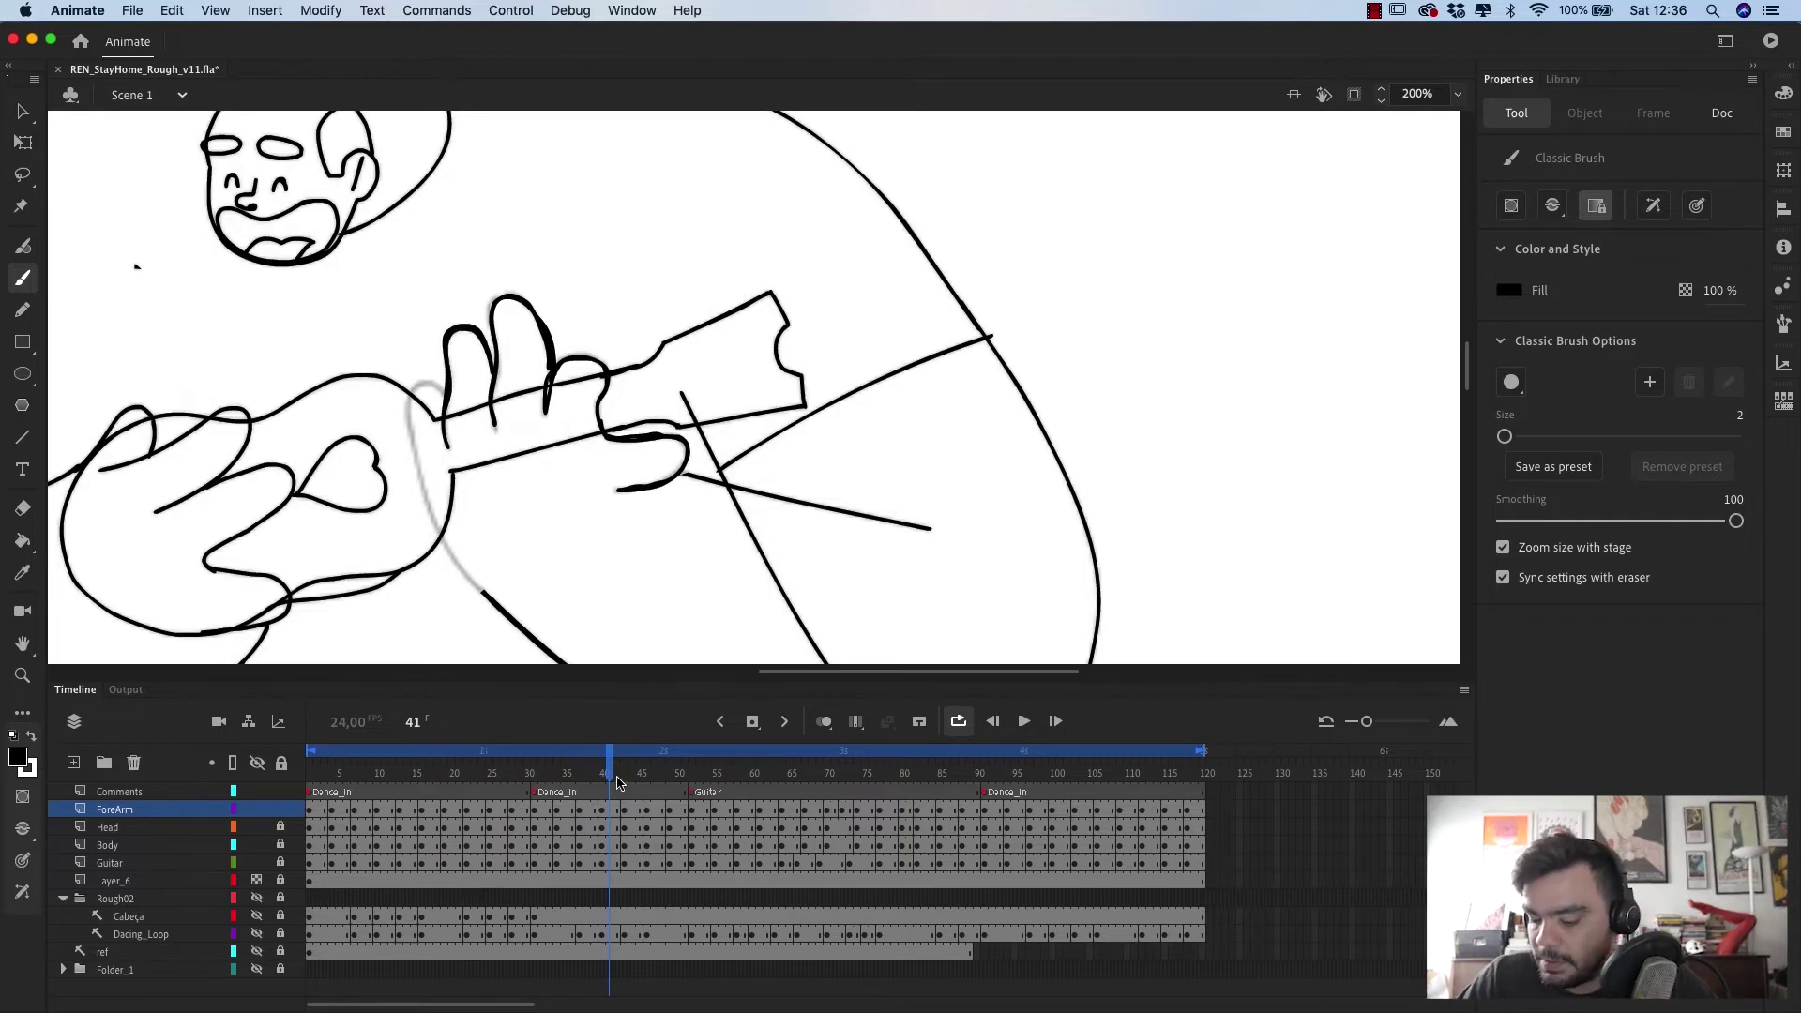
- Scrub between frames 37 and 41 to compare the fretting hand's flattened and raised finger poses
click(588, 775)
mouse_move(585, 778)
mouse_down()
mouse_move(521, 788)
mouse_move(580, 804)
mouse_up()
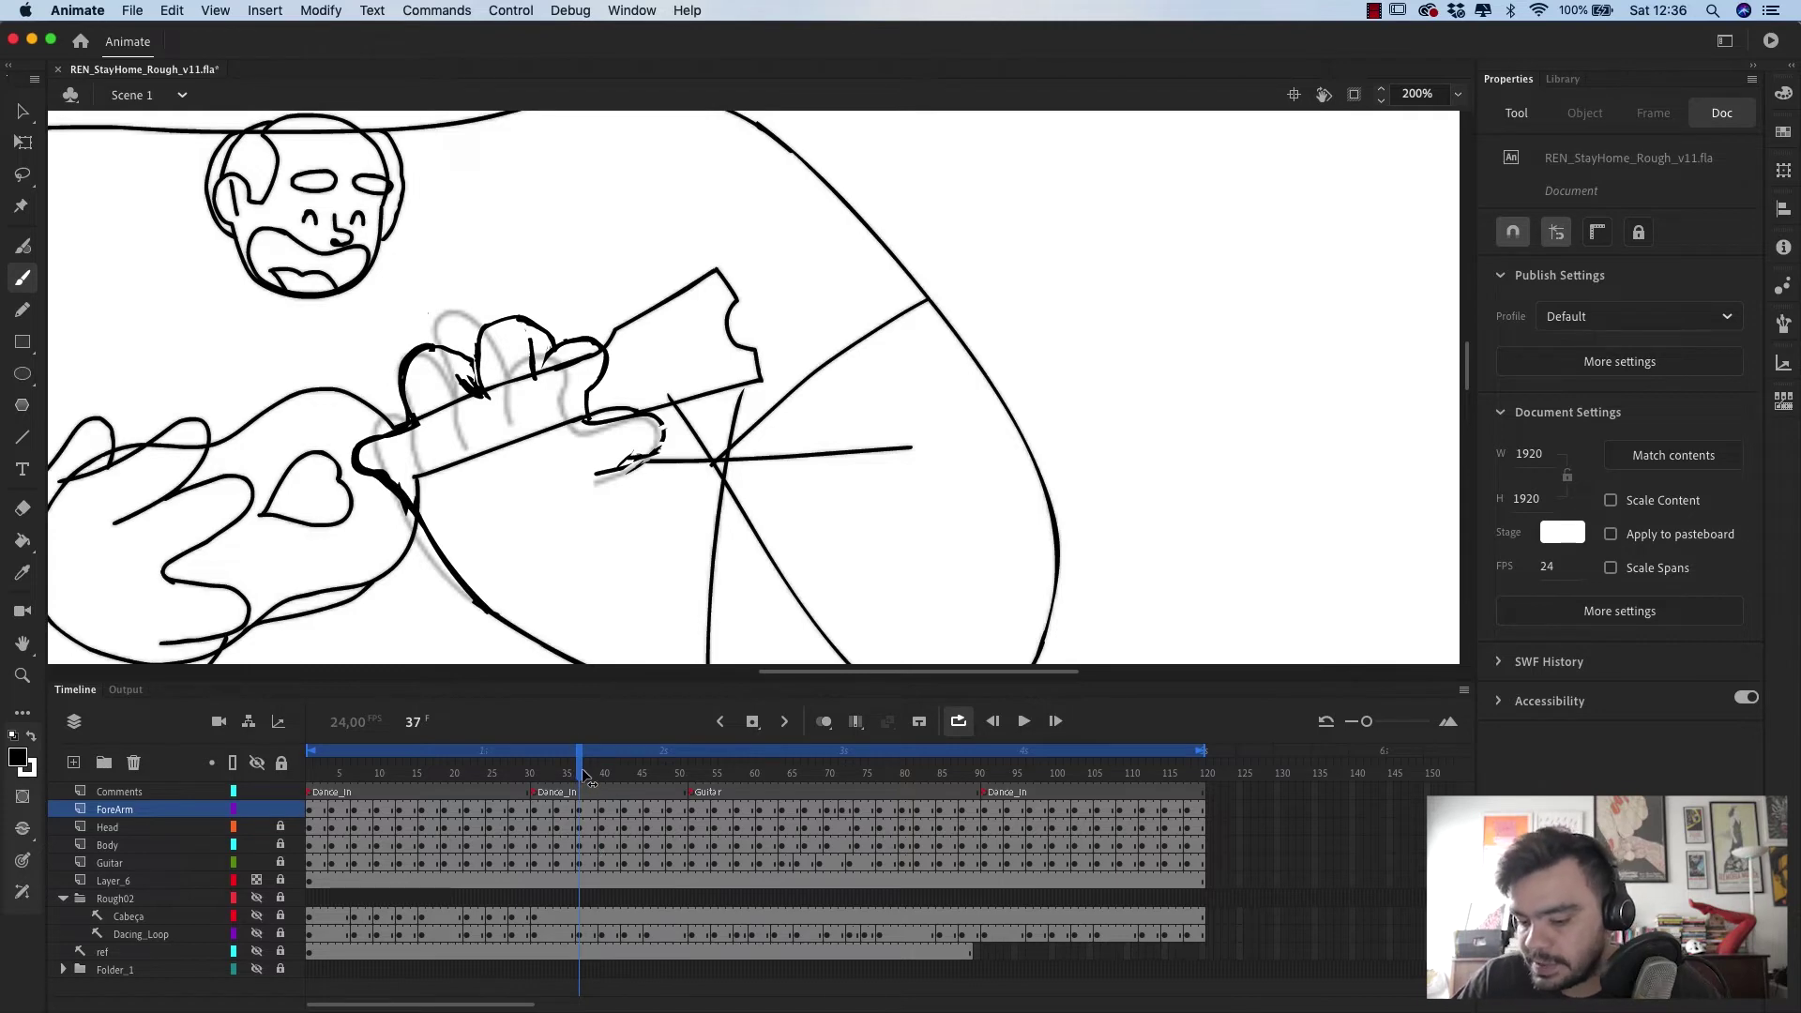
mouse_move(584, 775)
mouse_down()
mouse_move(544, 775)
mouse_move(608, 781)
mouse_up()
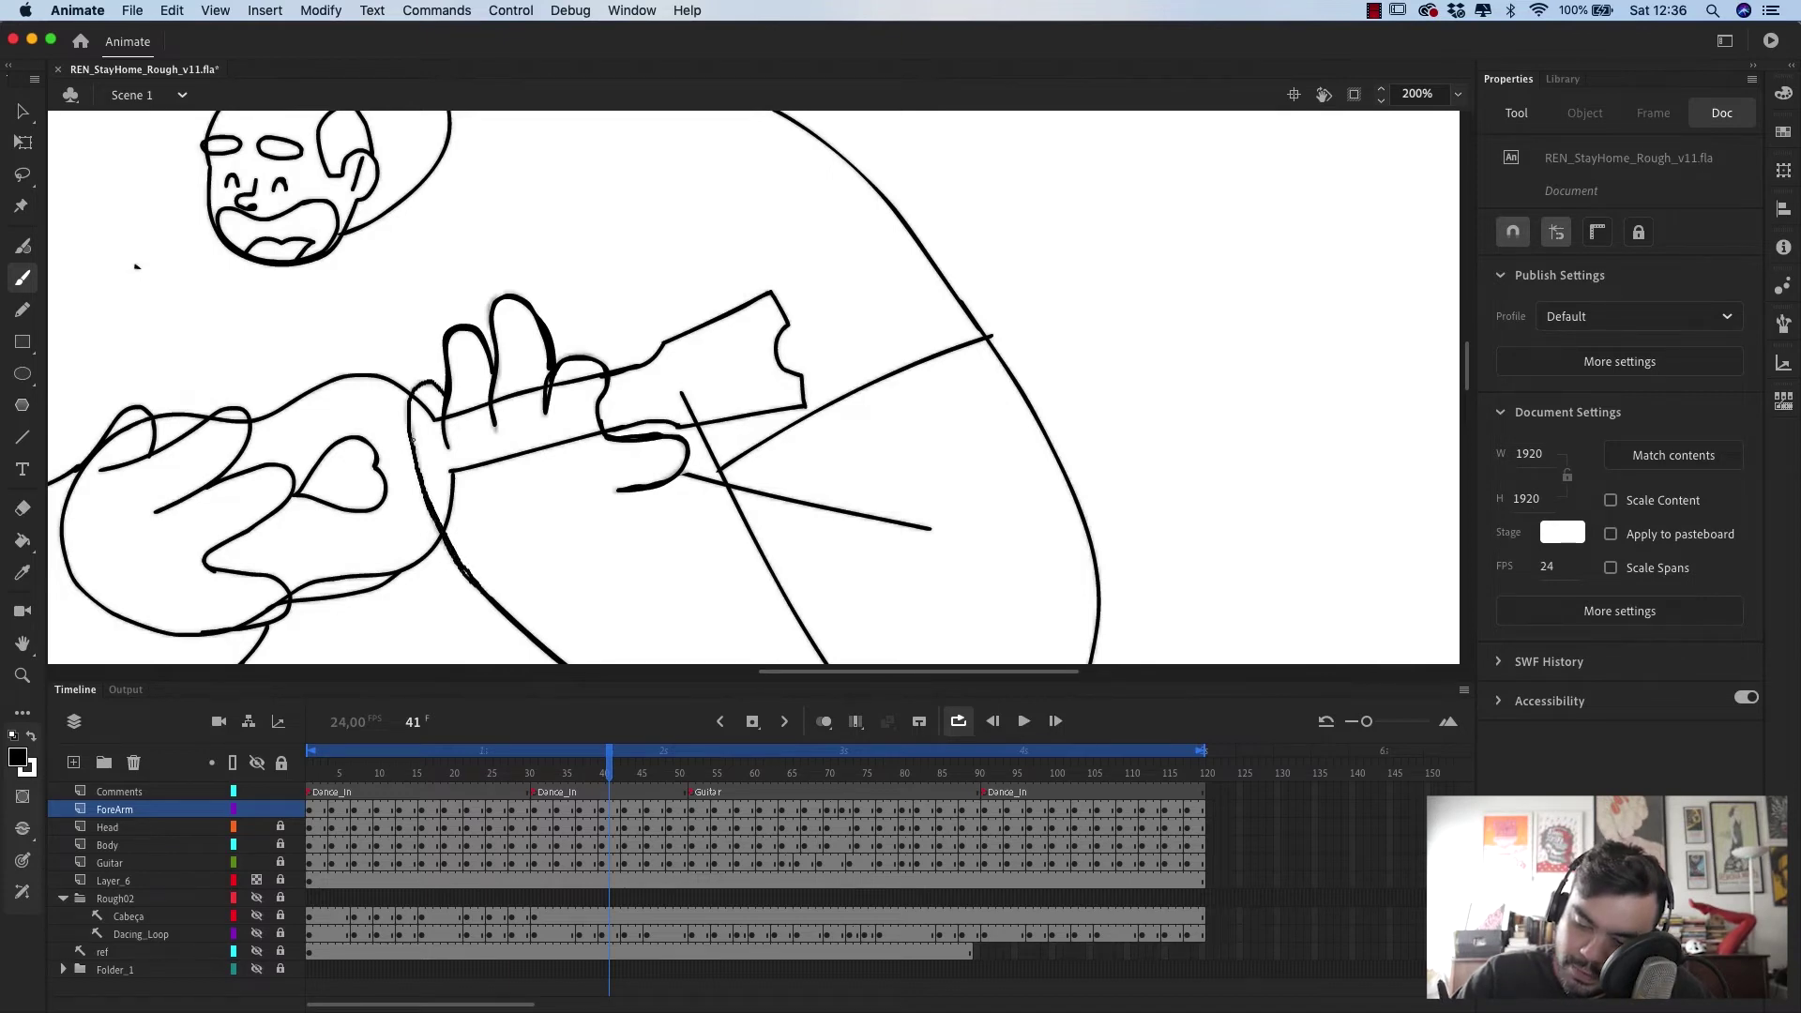
- Finish the fretting hand's outer finger at frame 41 and lasso the redrawn hand for copying
drag(420, 383, 443, 394)
key(l)
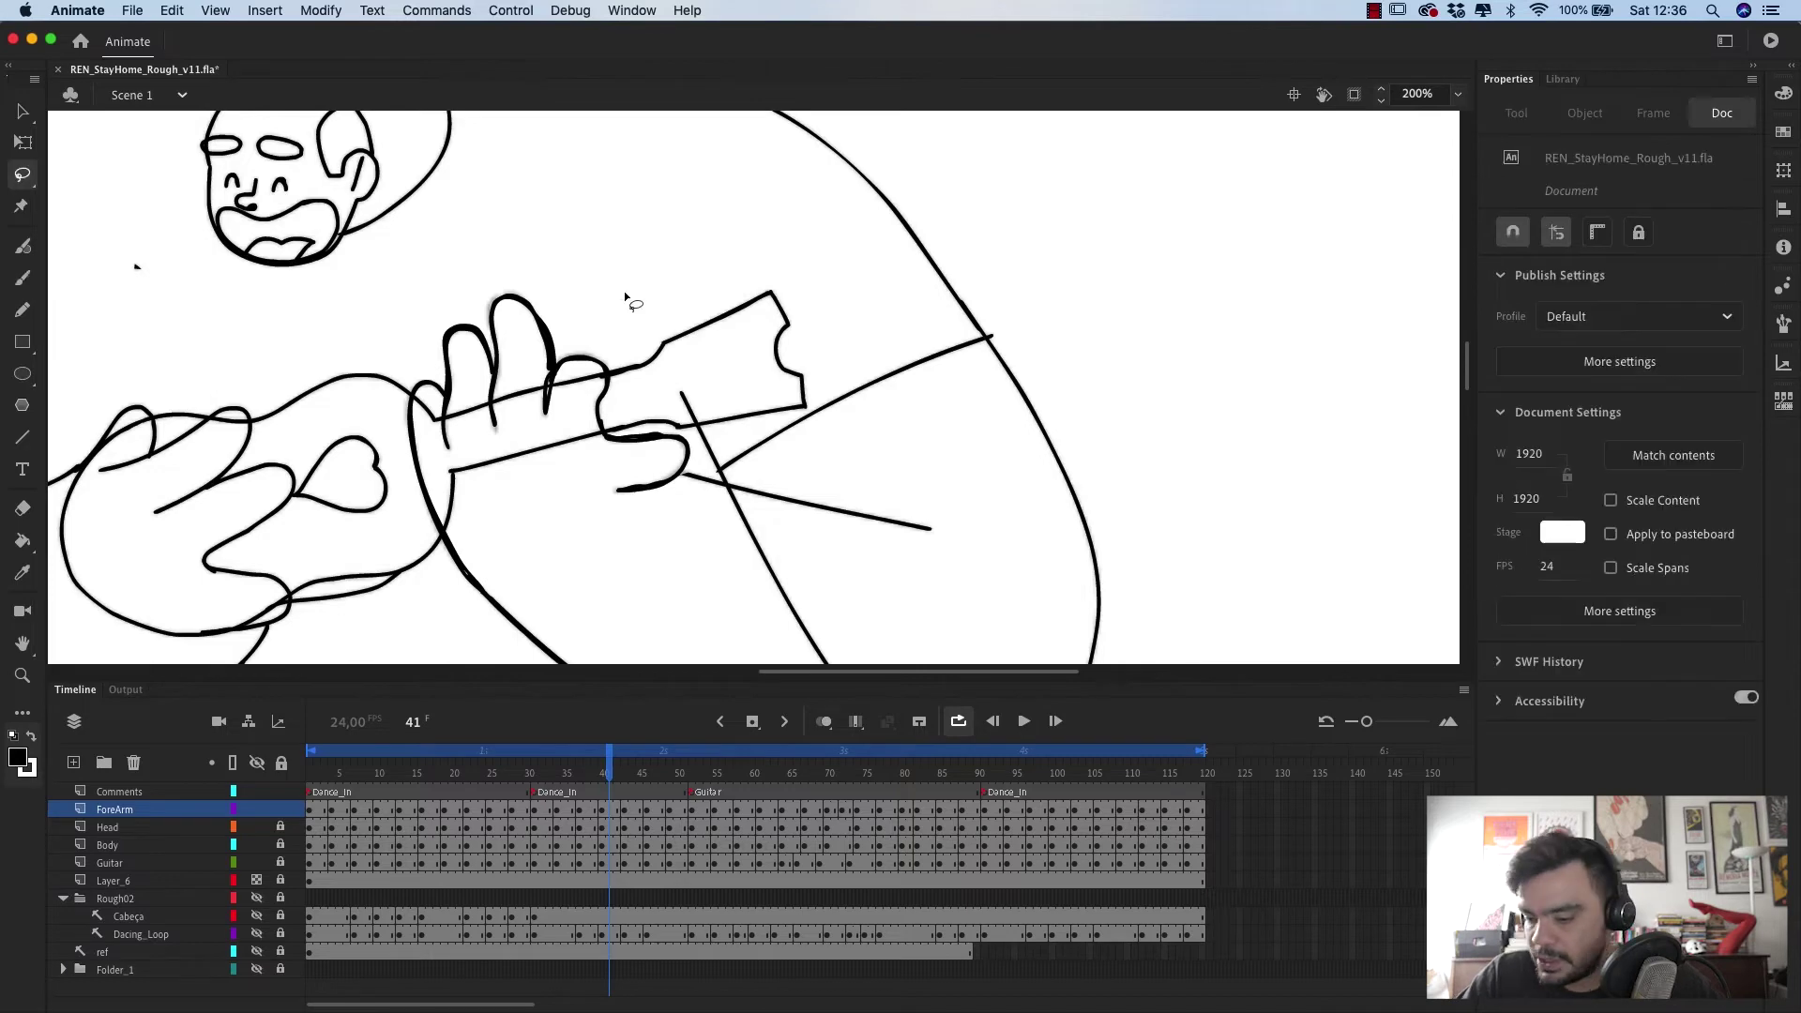
mouse_move(629, 277)
mouse_down()
mouse_move(736, 326)
mouse_move(715, 447)
mouse_move(655, 498)
mouse_move(575, 525)
mouse_move(502, 594)
mouse_move(409, 388)
mouse_move(742, 197)
mouse_up()
- Replace the old flattened fretting hand at frame 34 with a pasted copy of the redrawn raised-finger hand
click(581, 775)
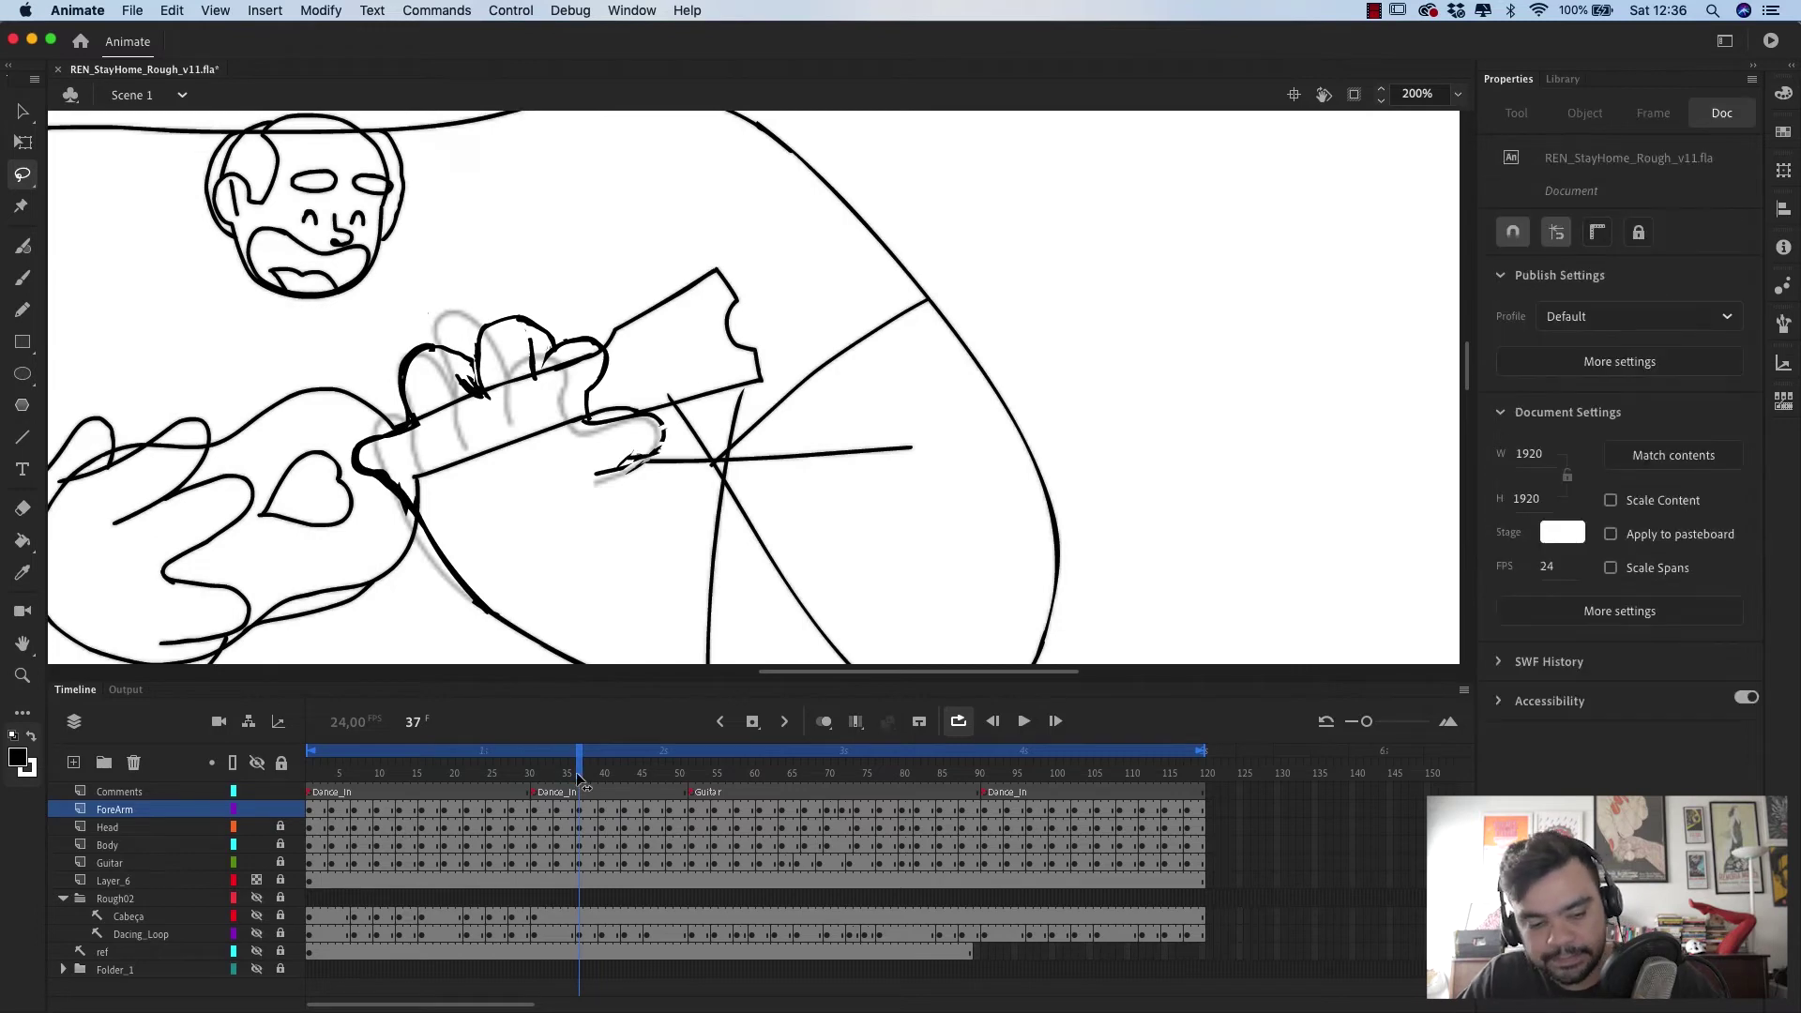
key(super+minus)
key(super+minus)
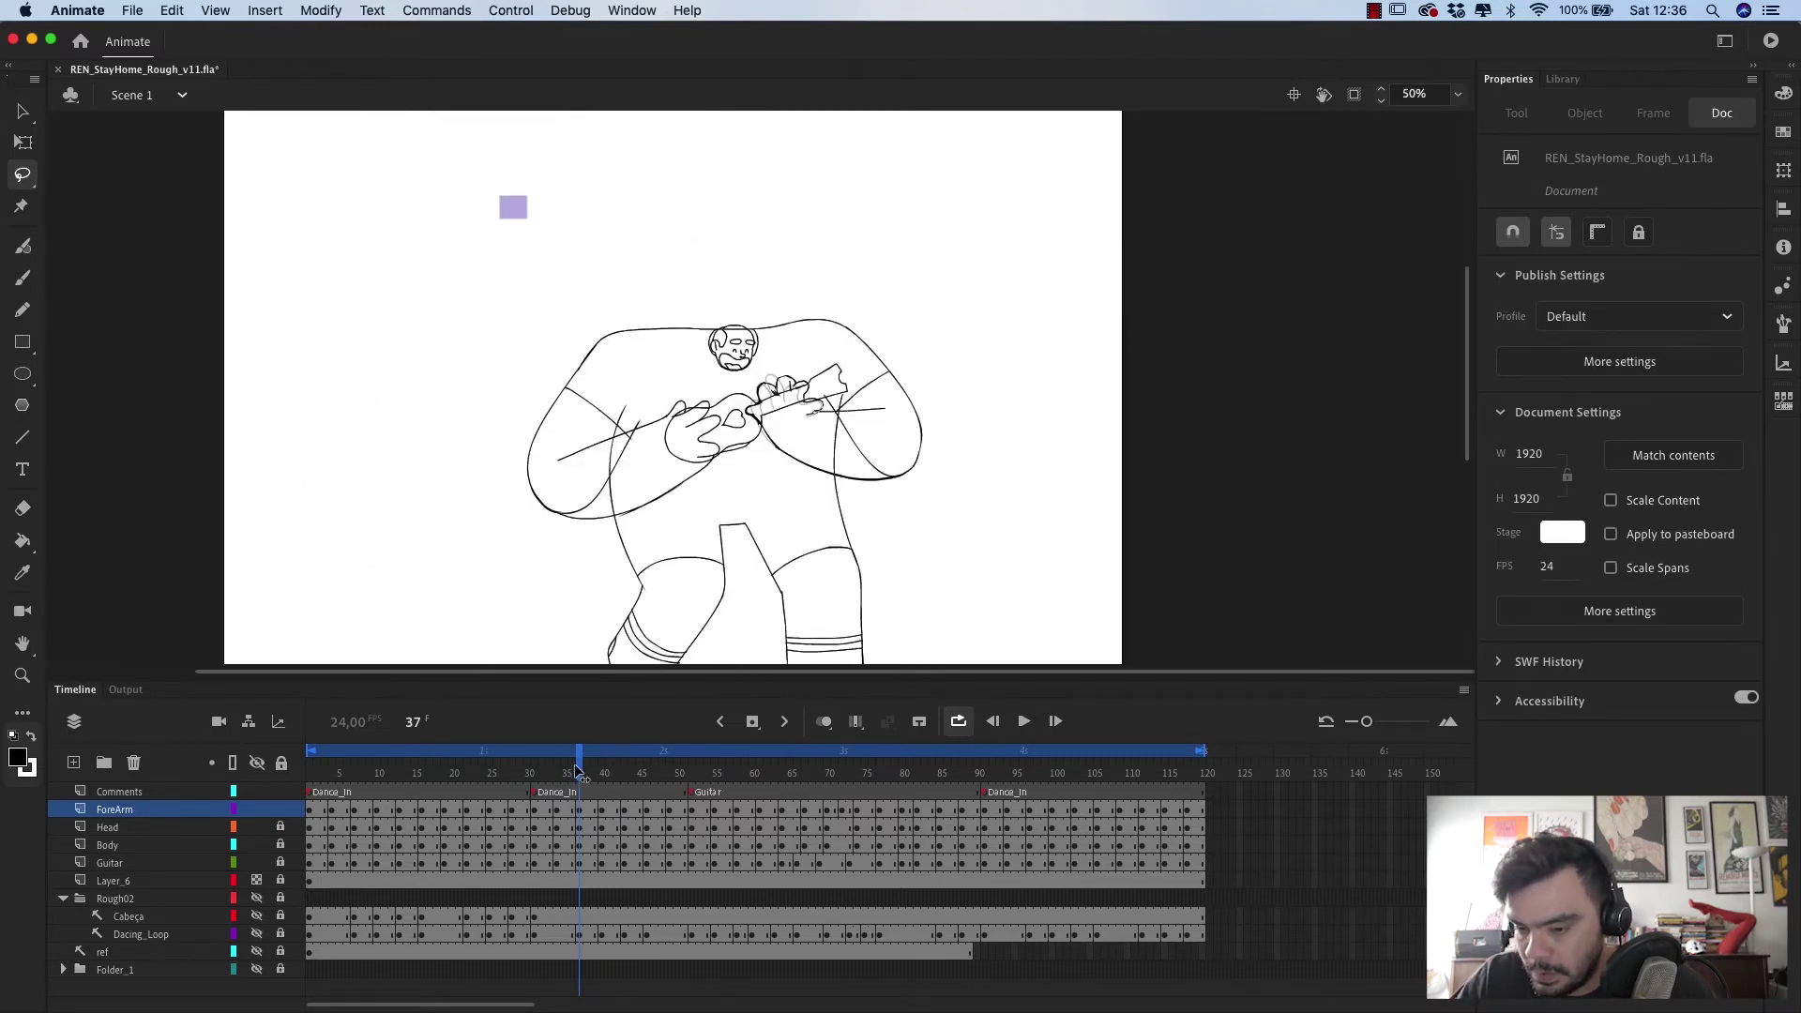
mouse_move(578, 772)
mouse_down()
mouse_move(523, 771)
mouse_move(557, 771)
mouse_up()
key(super+equal)
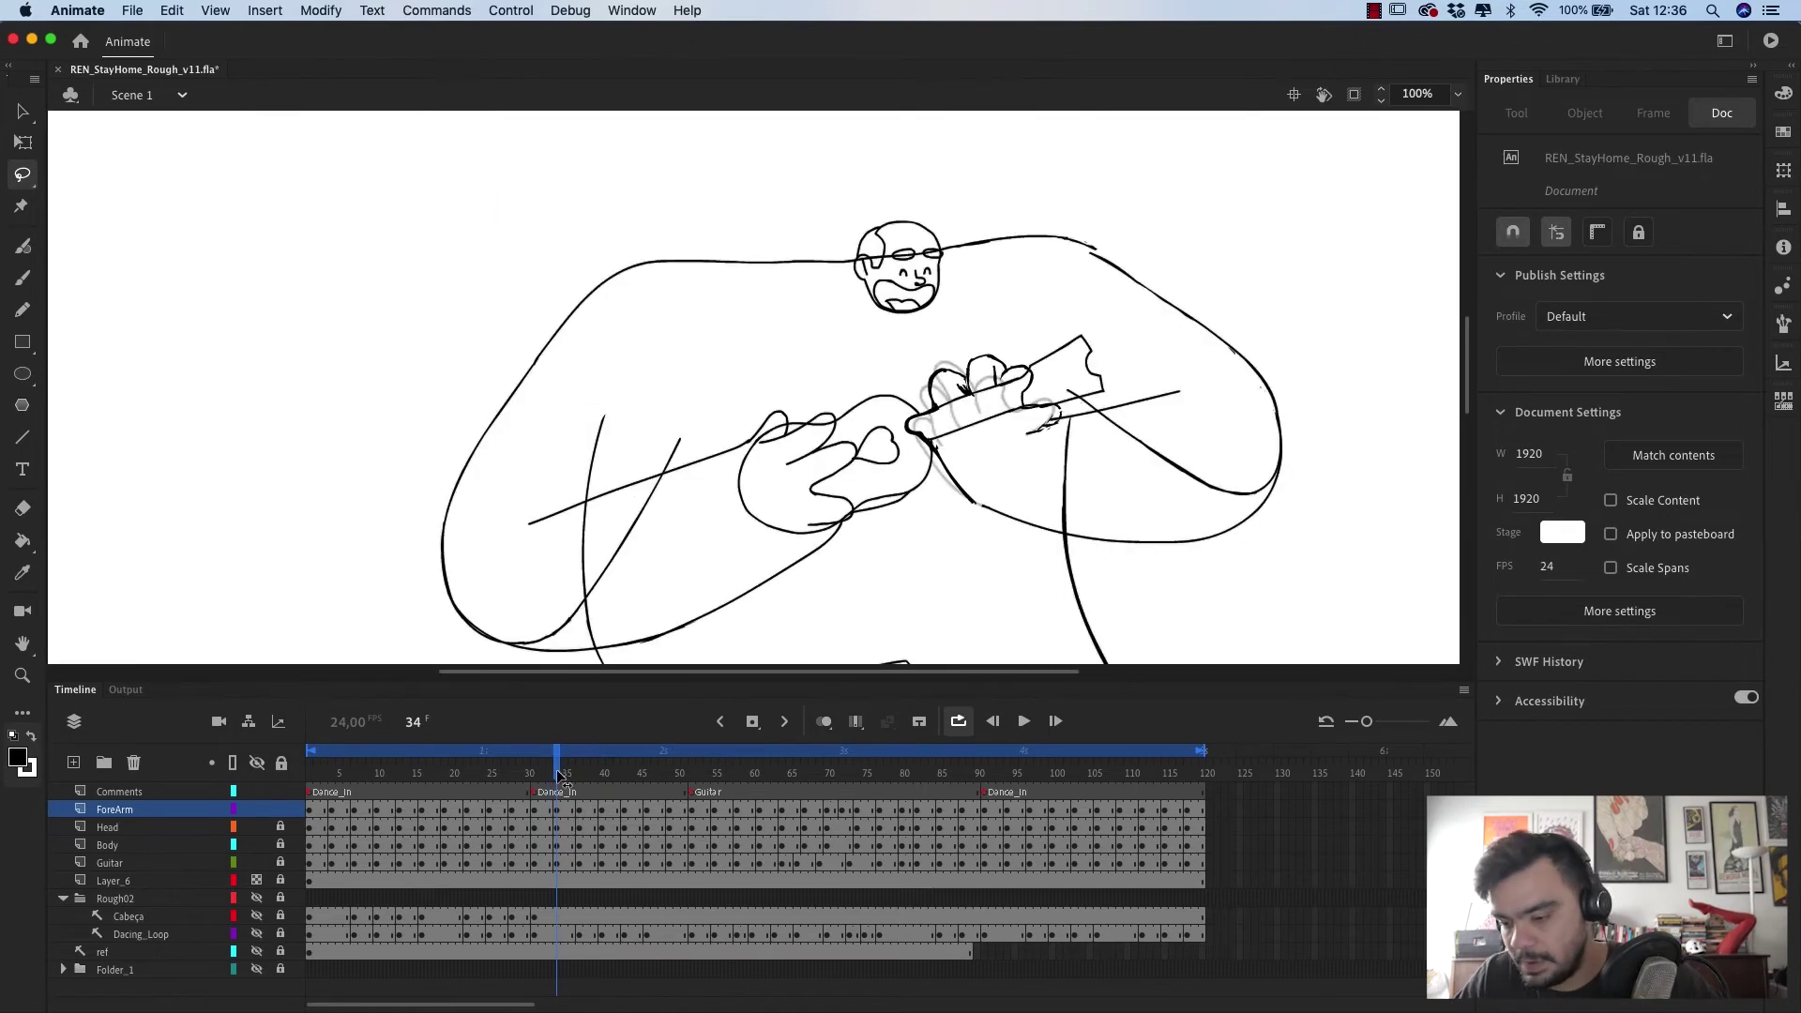
drag(1123, 293, 607, 374)
key(super+equal)
drag(715, 468, 1025, 230)
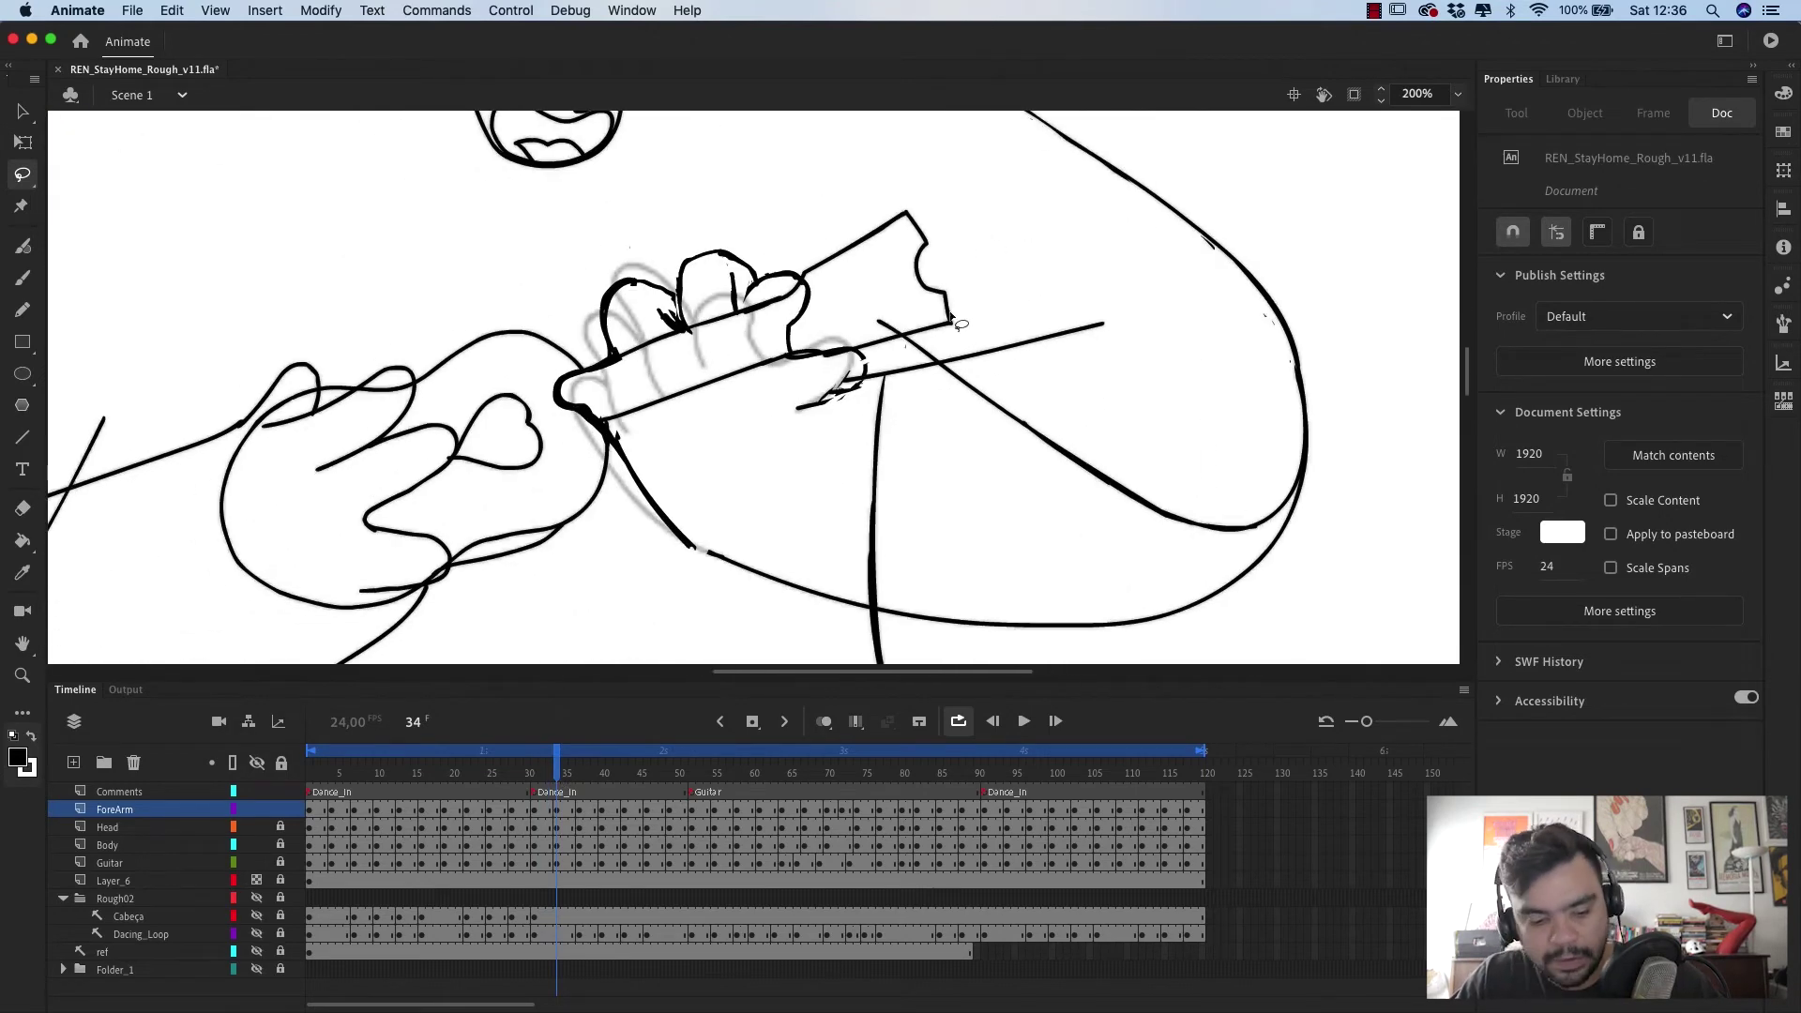
mouse_move(857, 203)
mouse_down()
mouse_move(877, 360)
mouse_move(595, 600)
mouse_move(988, 219)
mouse_up()
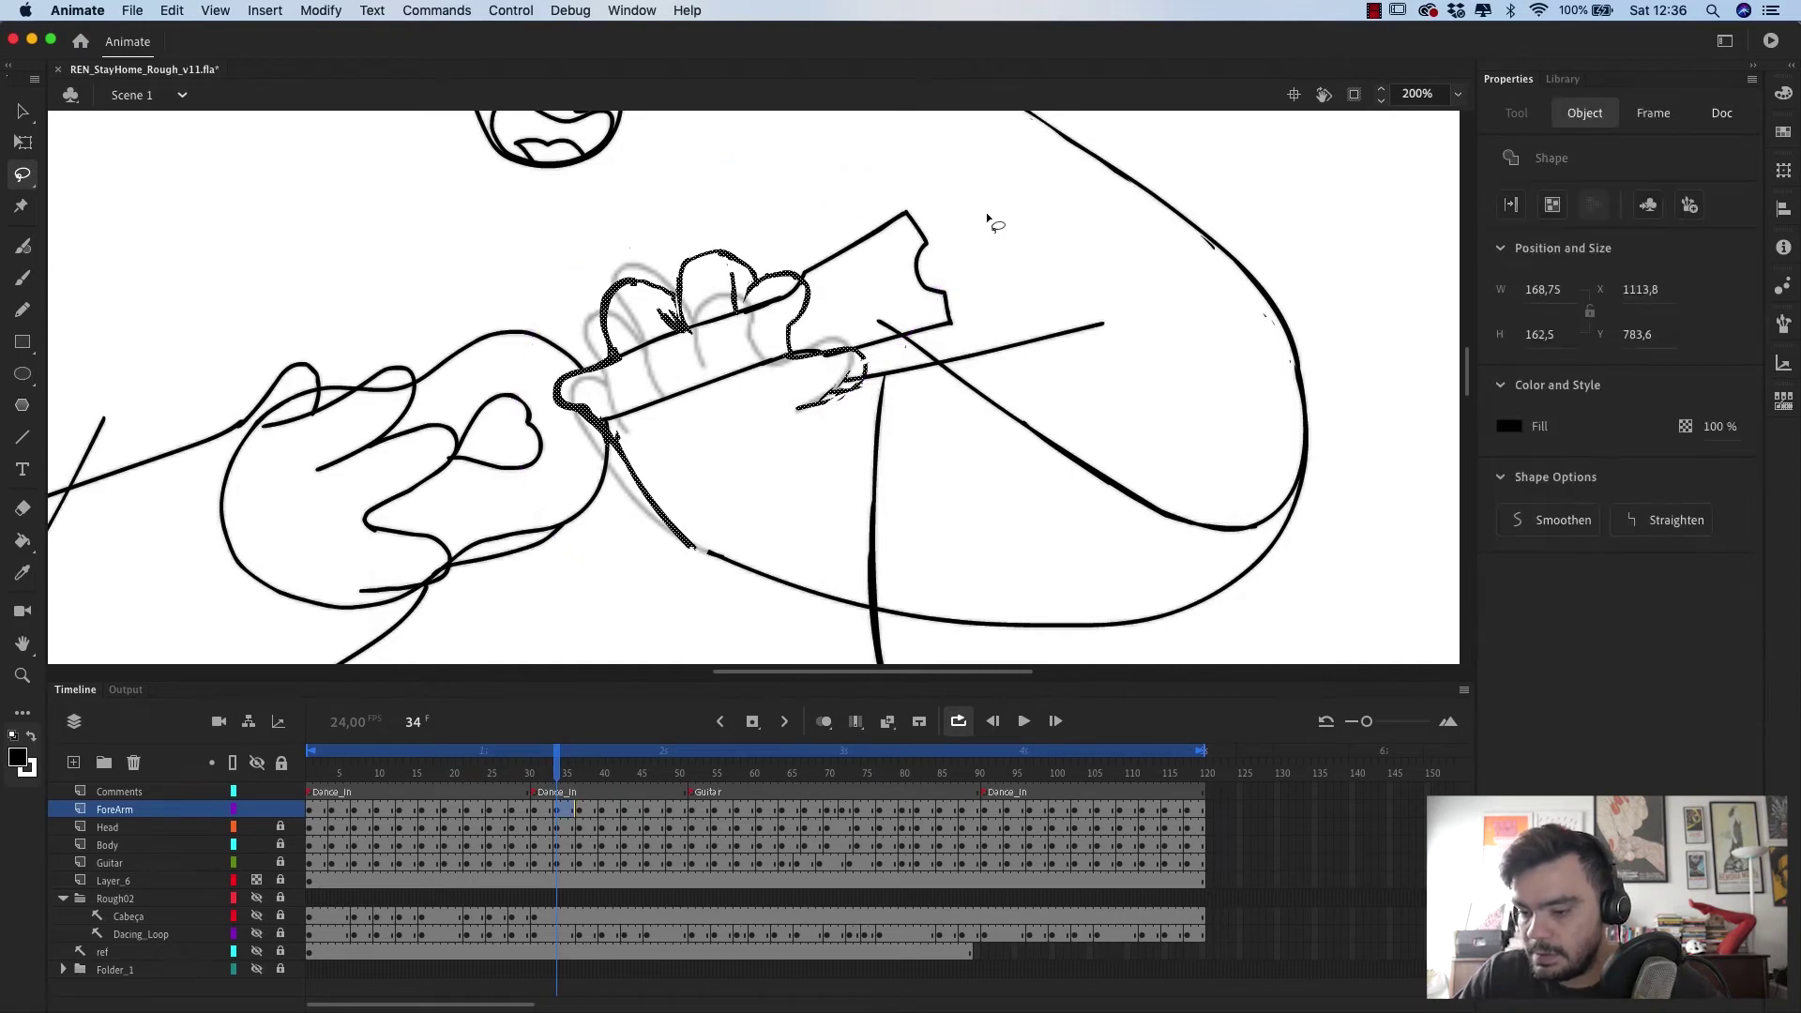
key(Delete)
key(super+v)
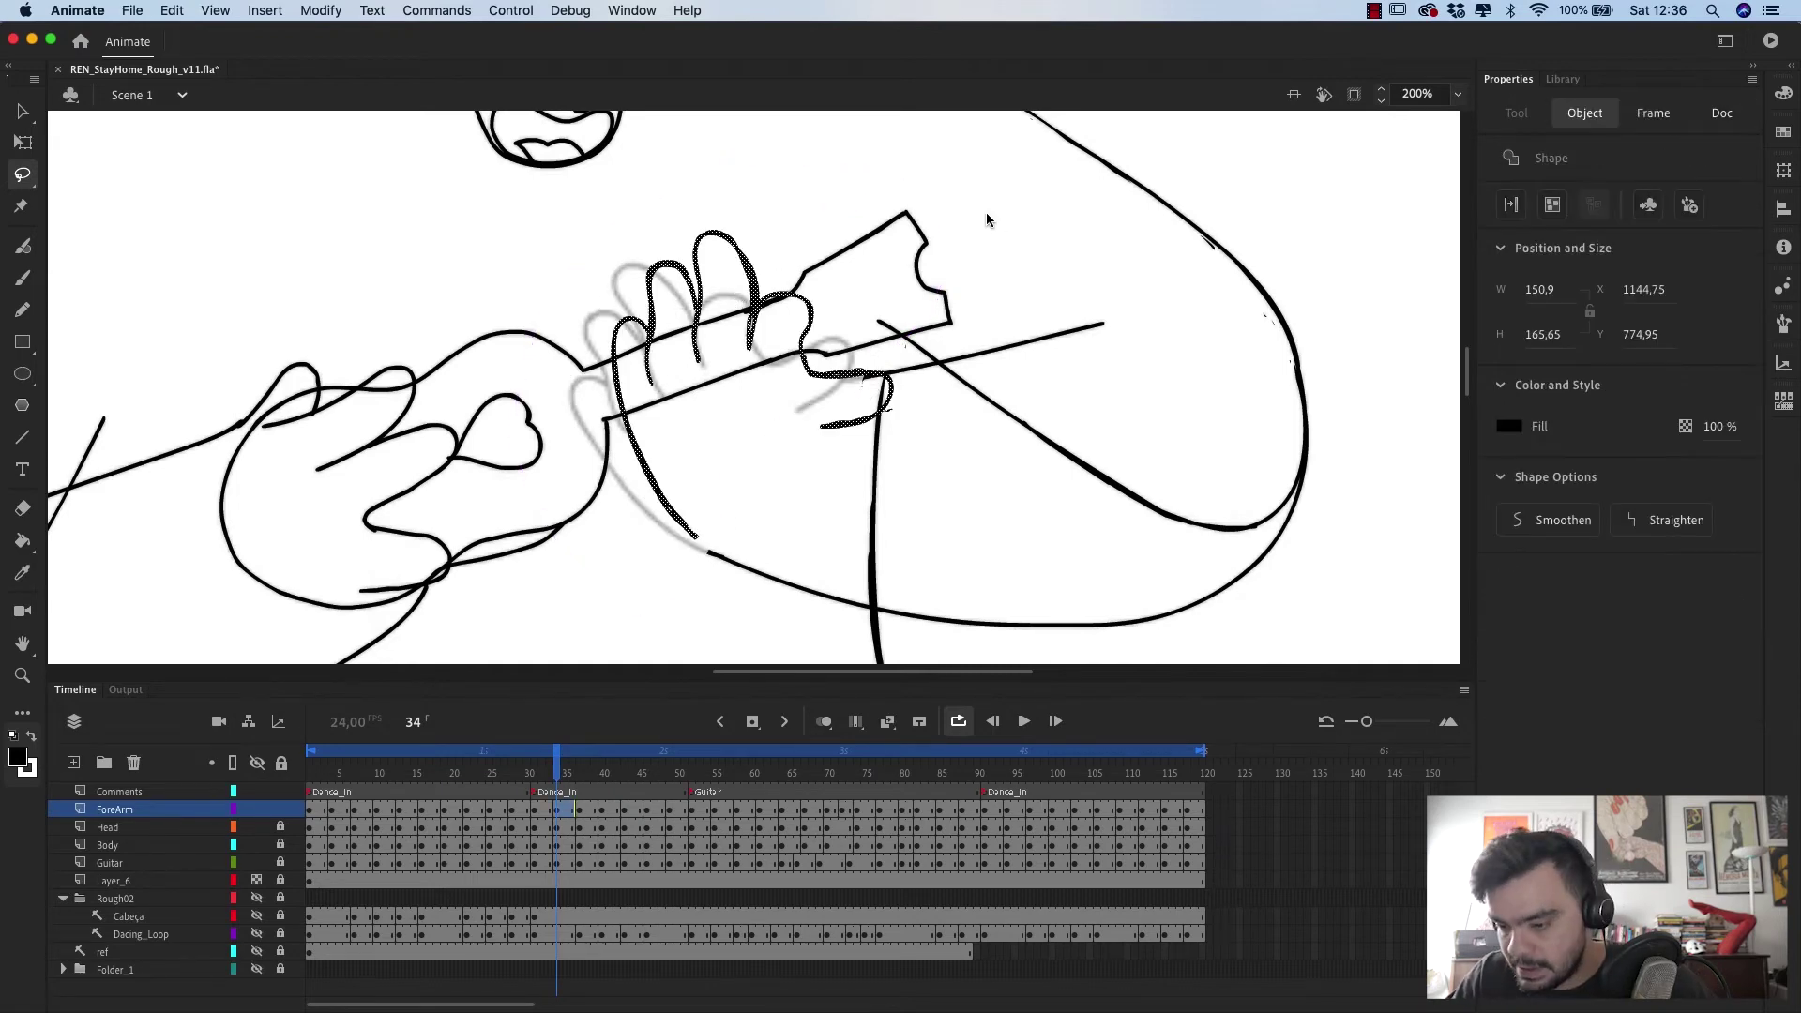
- Rotate and shift the pasted hand at frame 34 with Free Transform to match the grey reference and meet the forearm line
click(16, 141)
drag(911, 231, 866, 195)
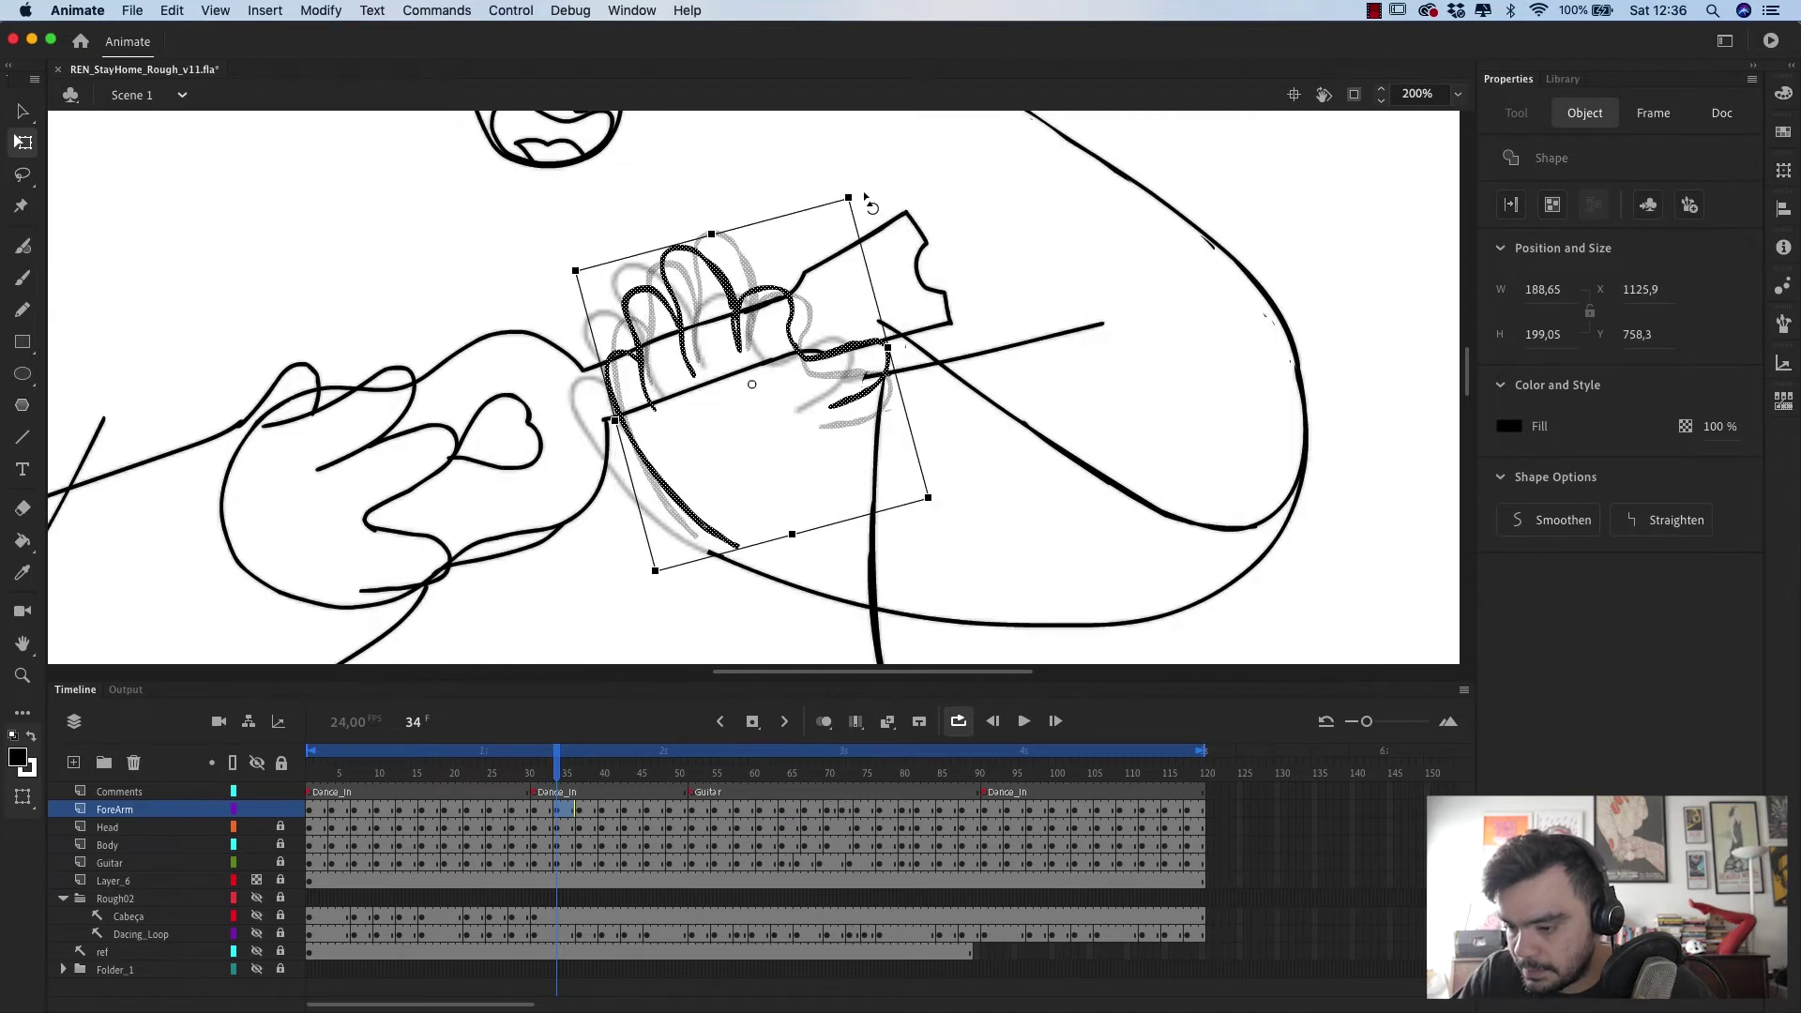
drag(876, 357, 839, 358)
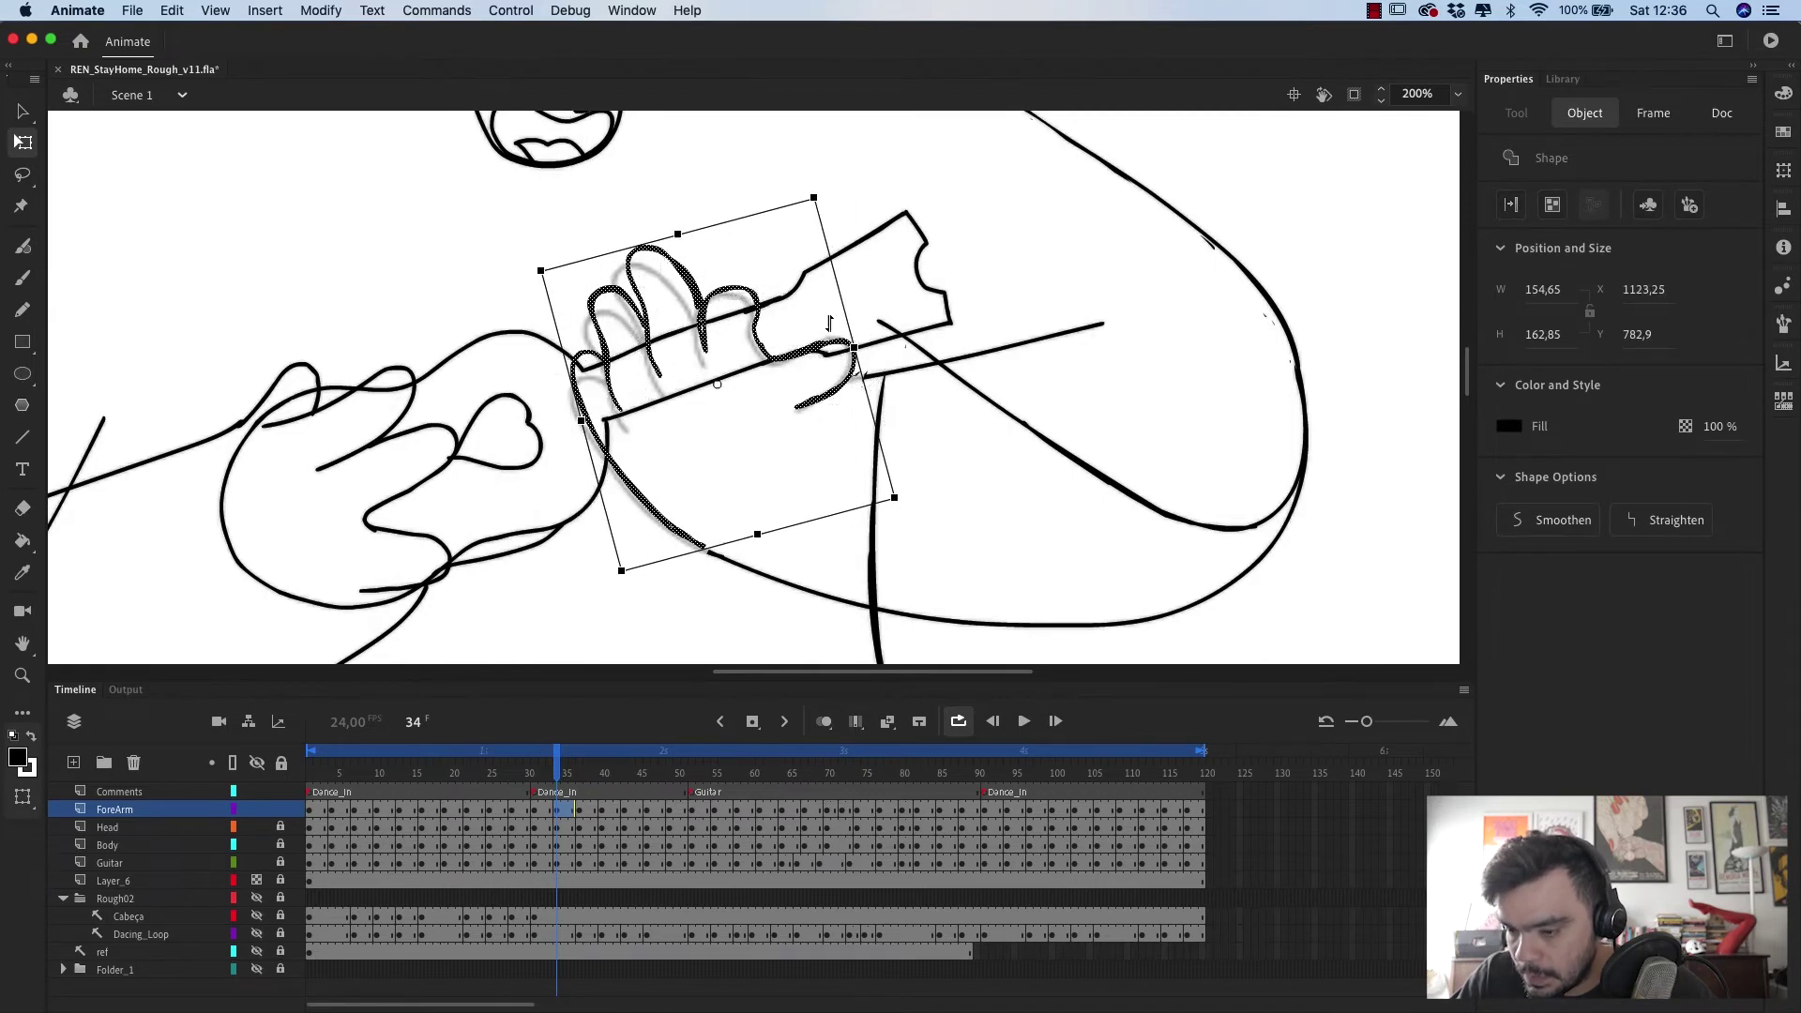
drag(824, 187, 805, 188)
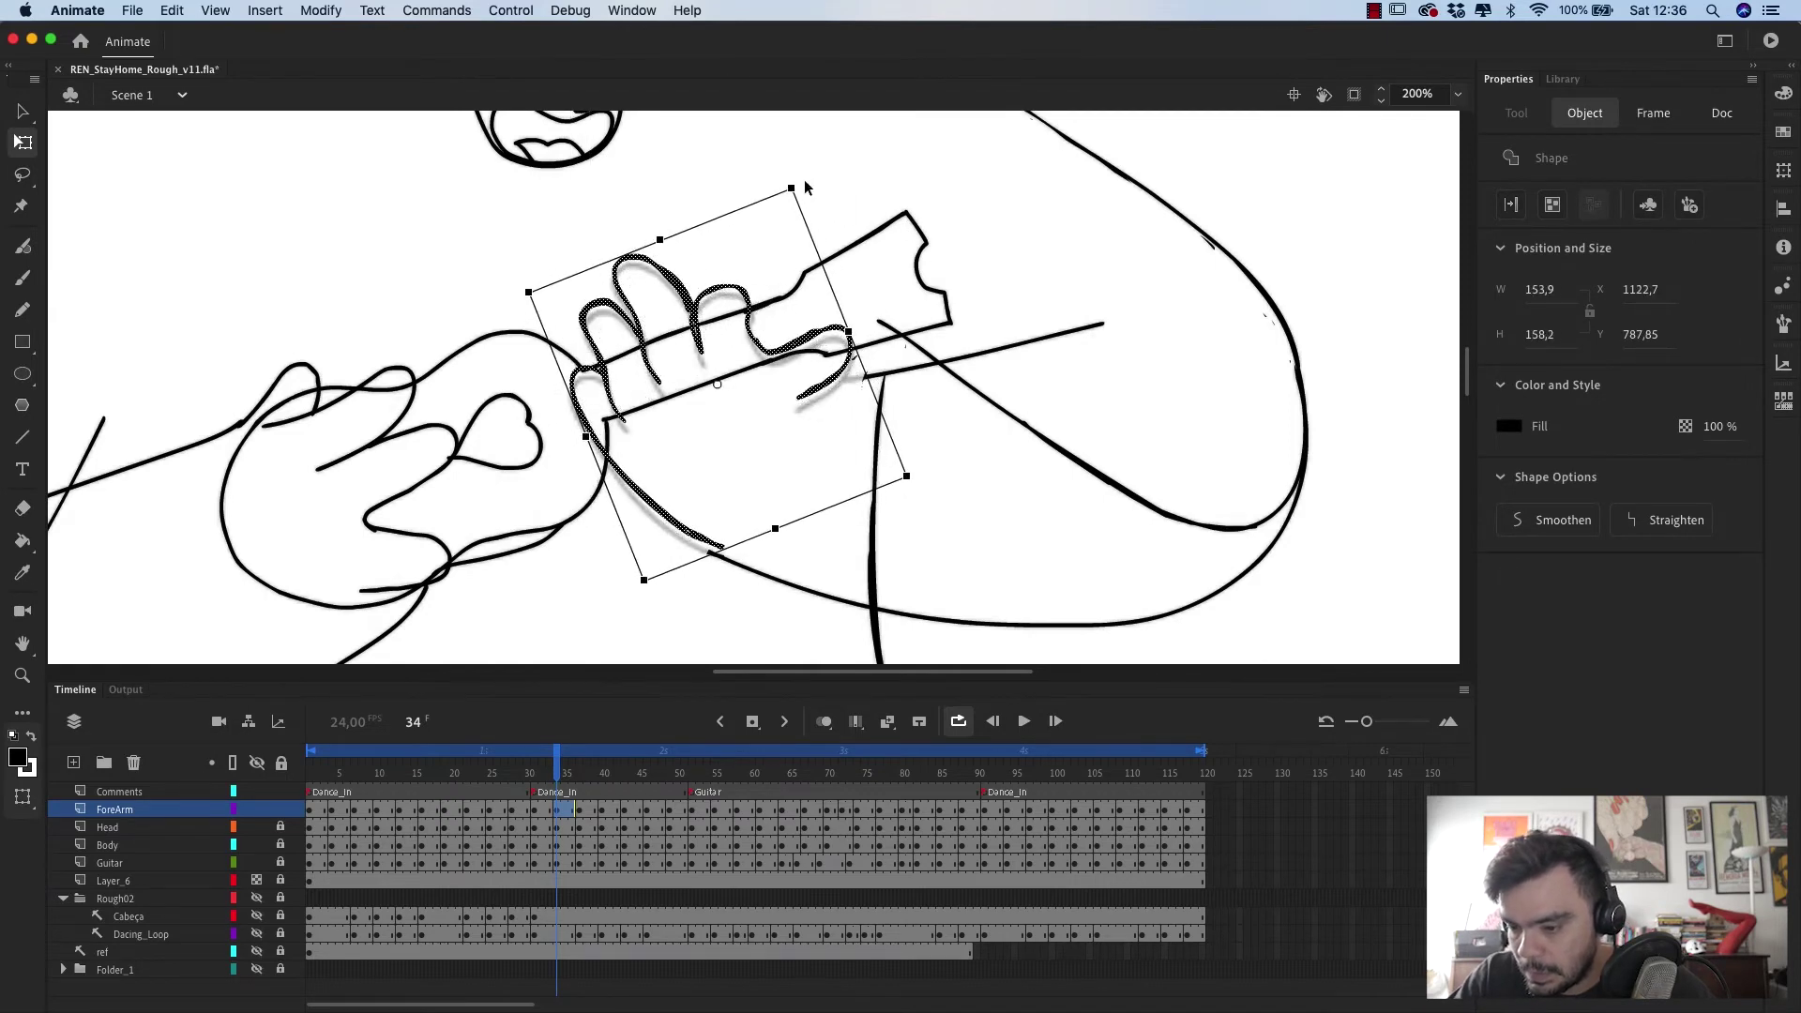
key(Down)
key(Down)
key(Down)
key(Down)
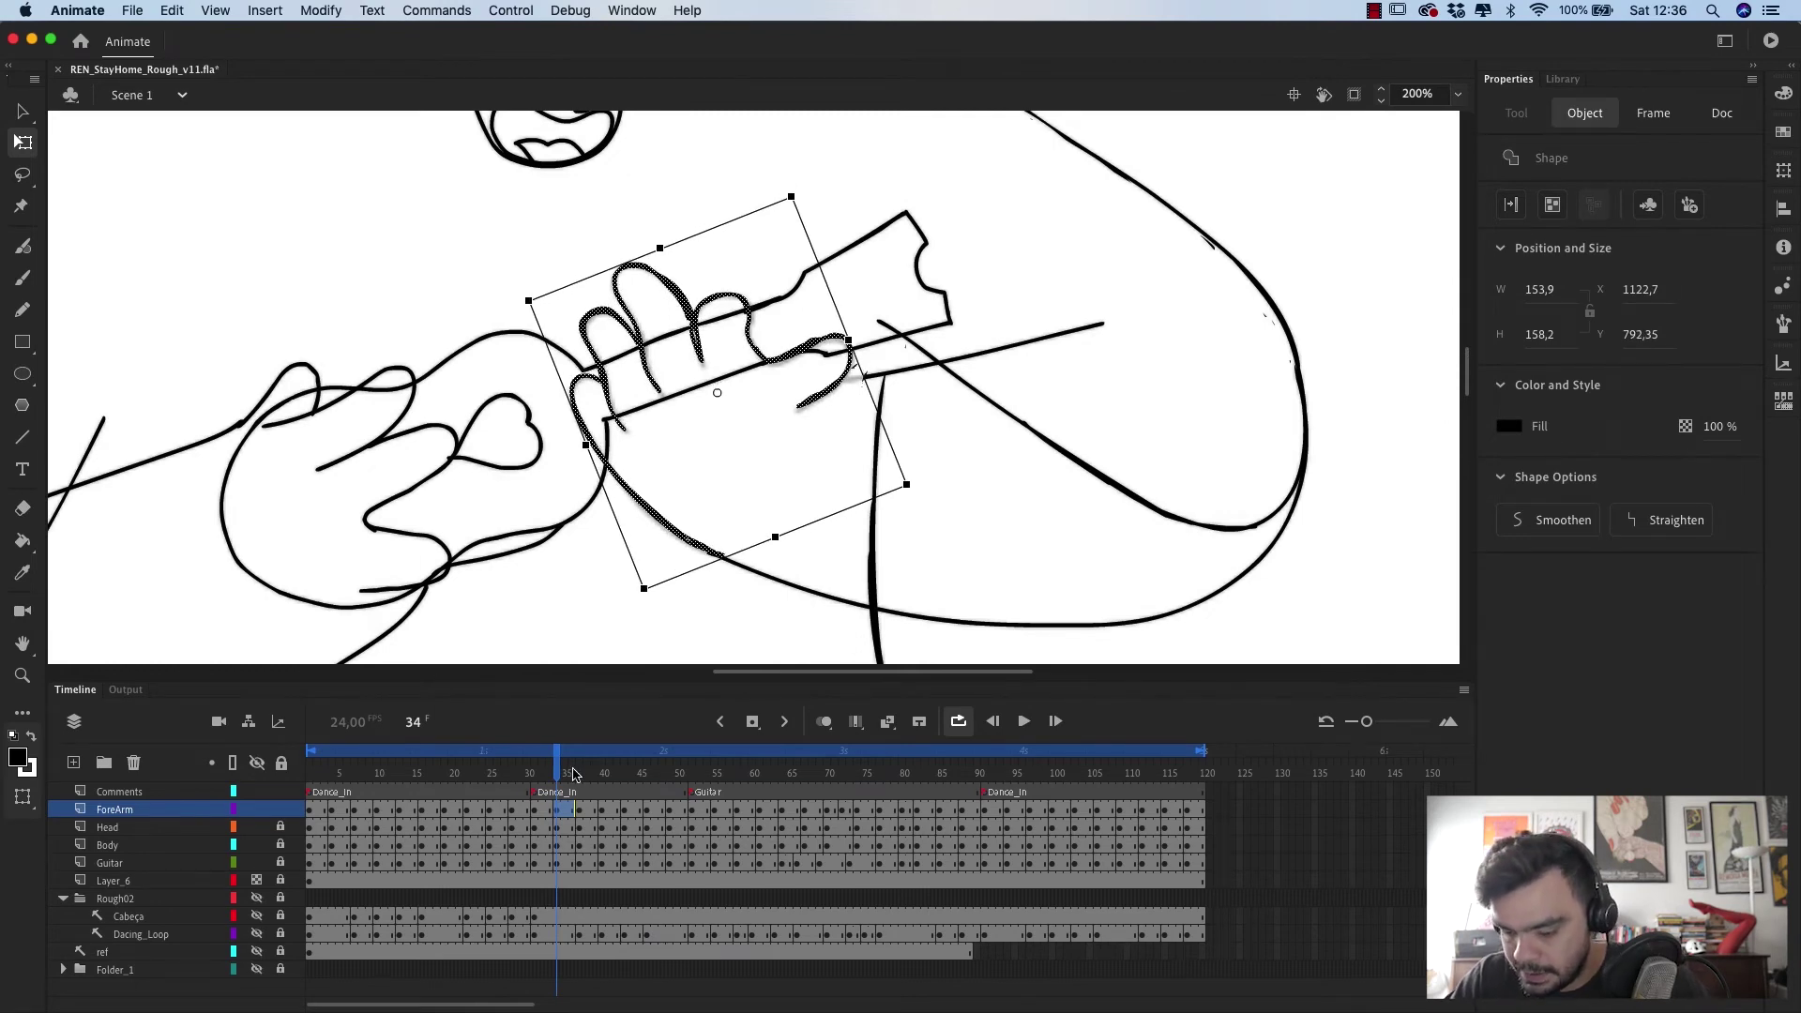
- Lasso the old fretting hand at frame 37, delete it and paste the redrawn raised-finger hand in its place
drag(574, 774, 580, 773)
key(l)
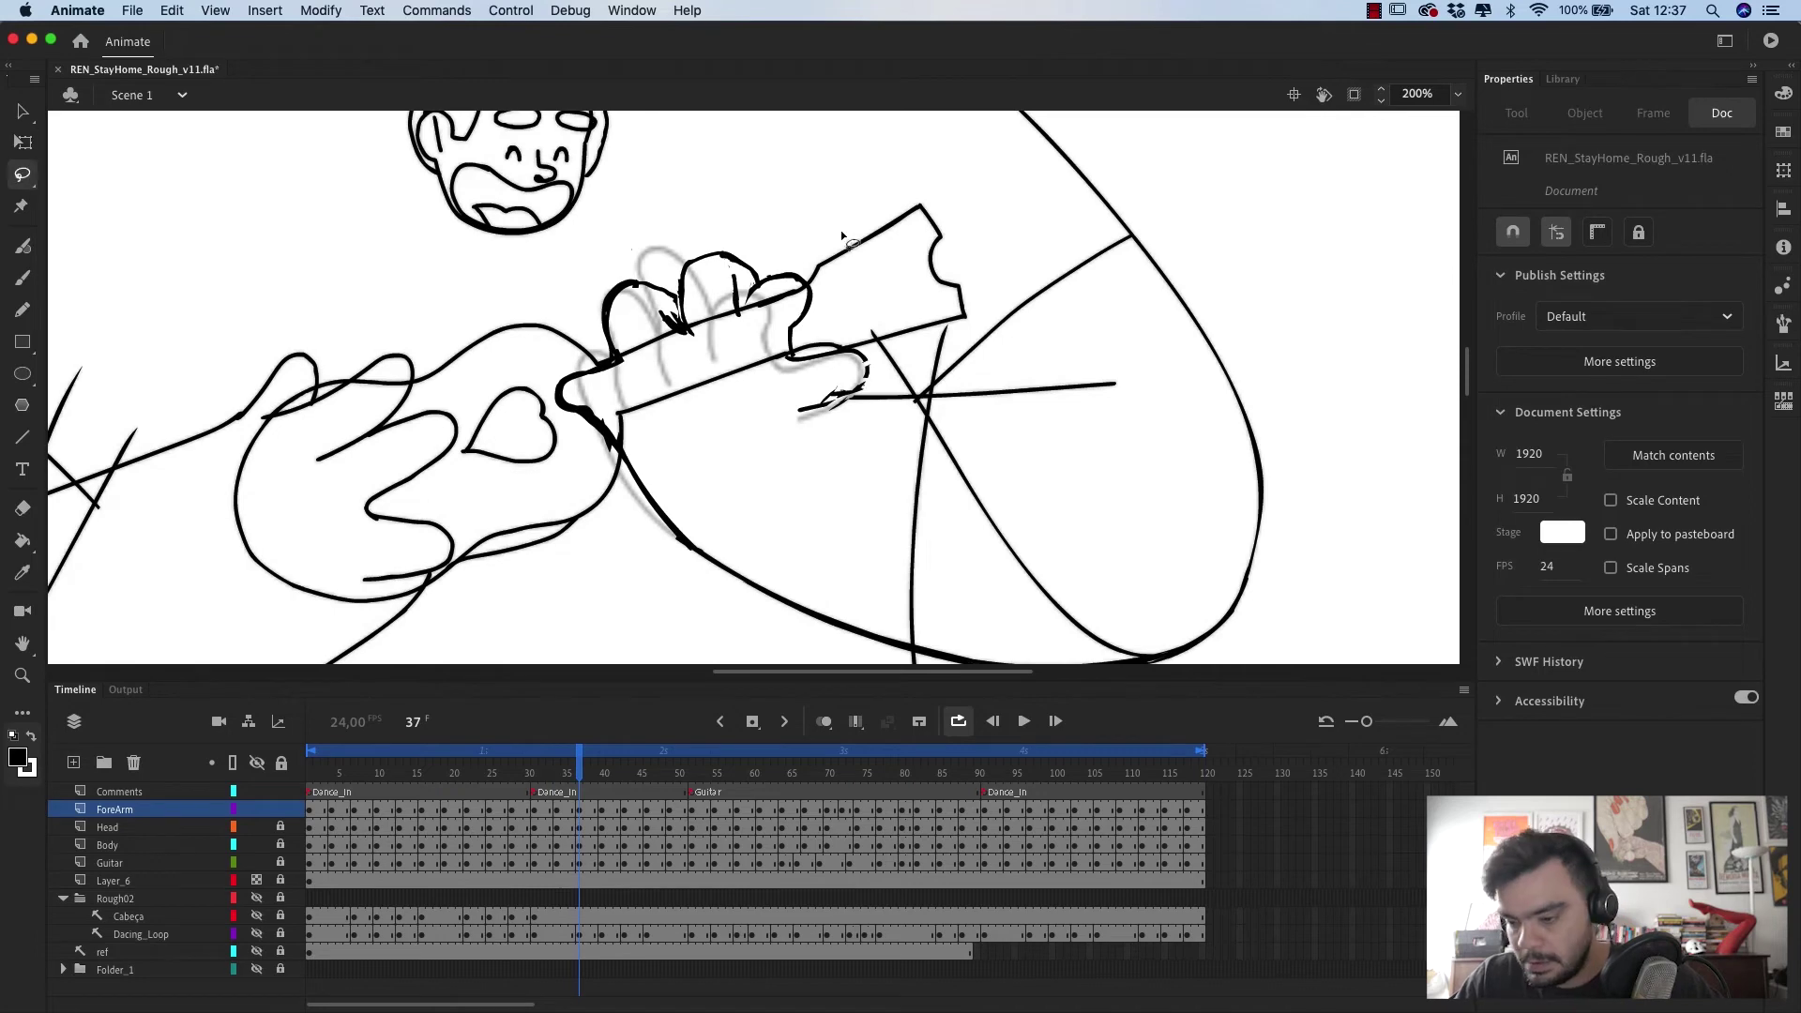
mouse_move(793, 433)
mouse_down()
mouse_move(595, 563)
mouse_move(559, 276)
mouse_up()
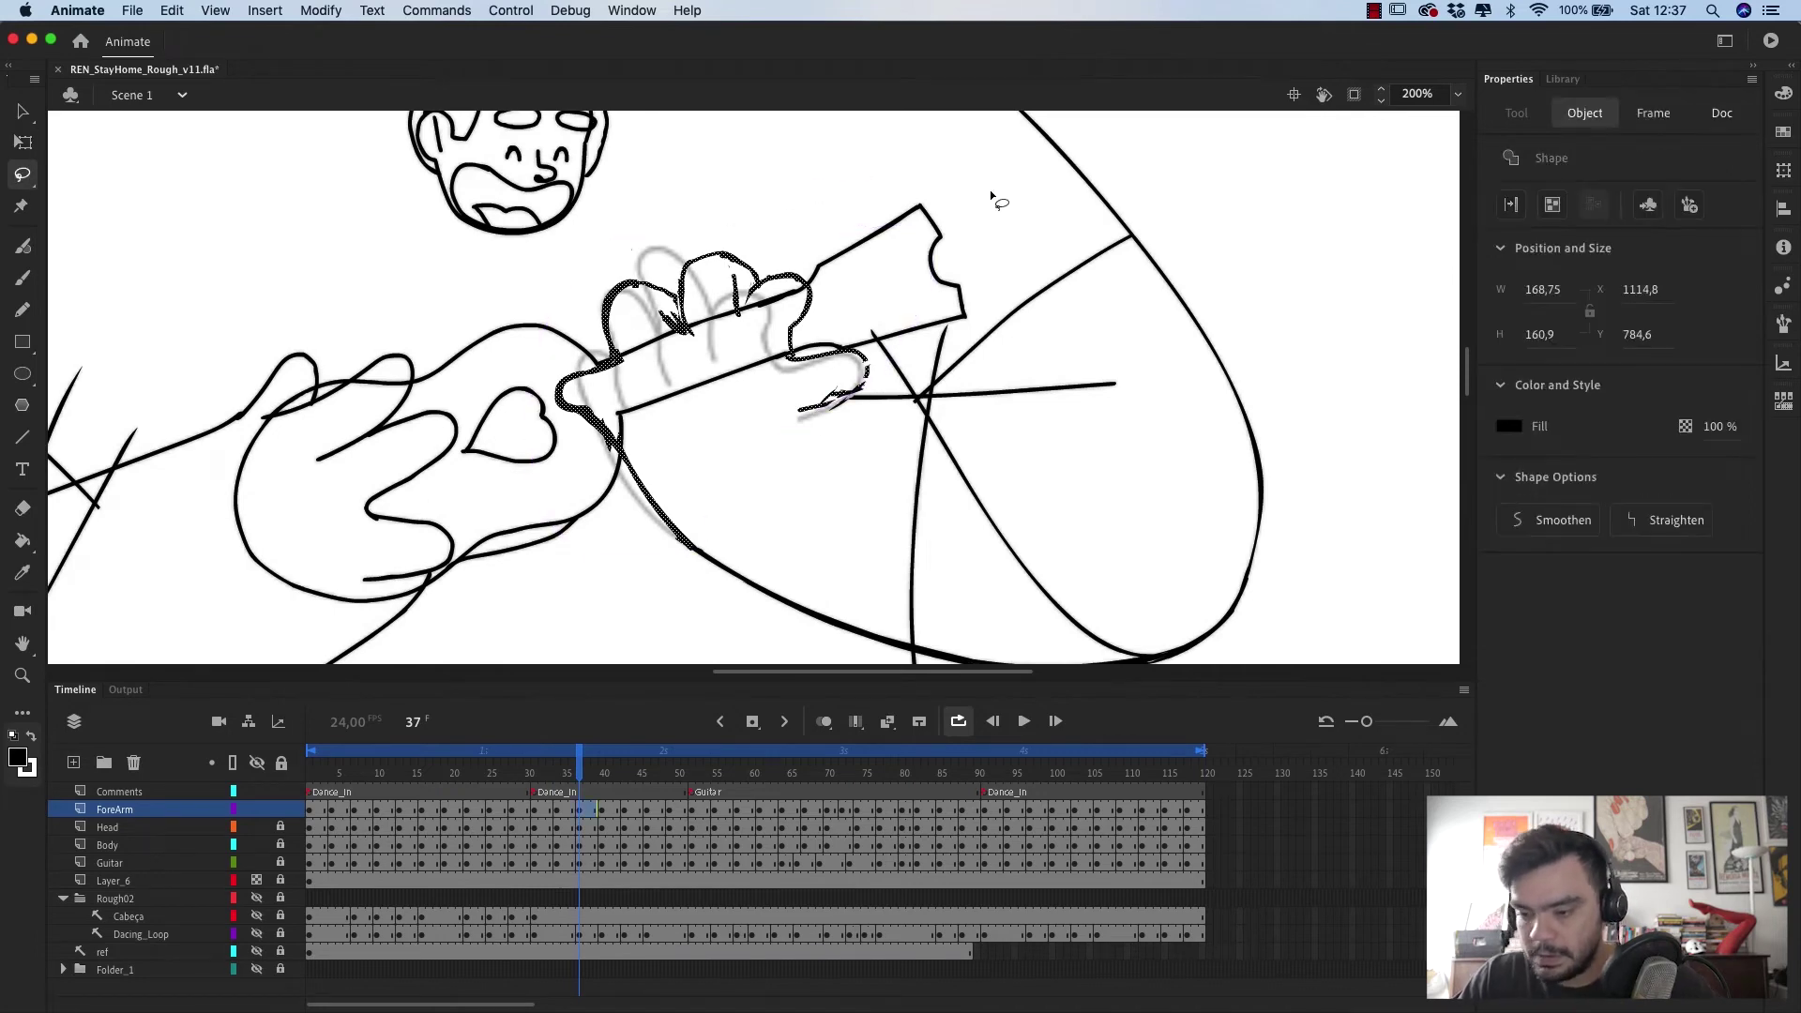
key(Delete)
key(cmd+z)
- Rotate and shift the pasted hand at frame 37 with Free Transform so it lines up with the grey reference and forearm
key(q)
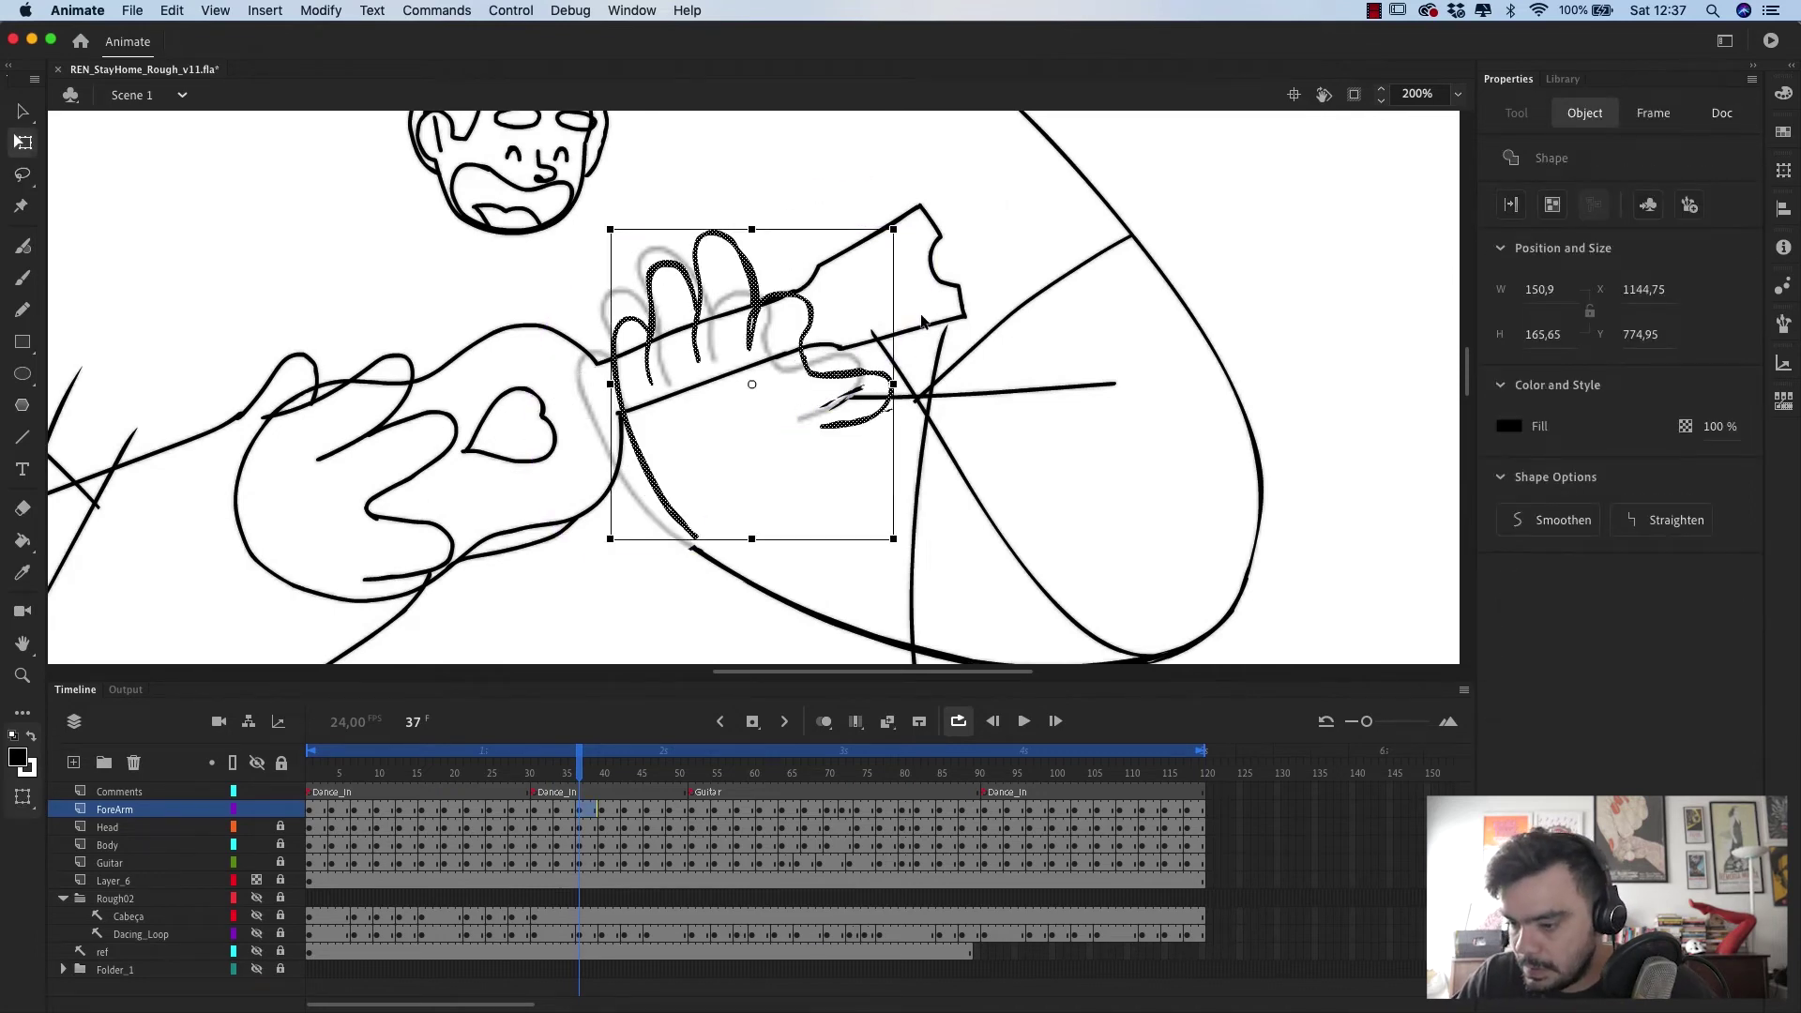
drag(908, 226, 877, 194)
drag(805, 313, 783, 319)
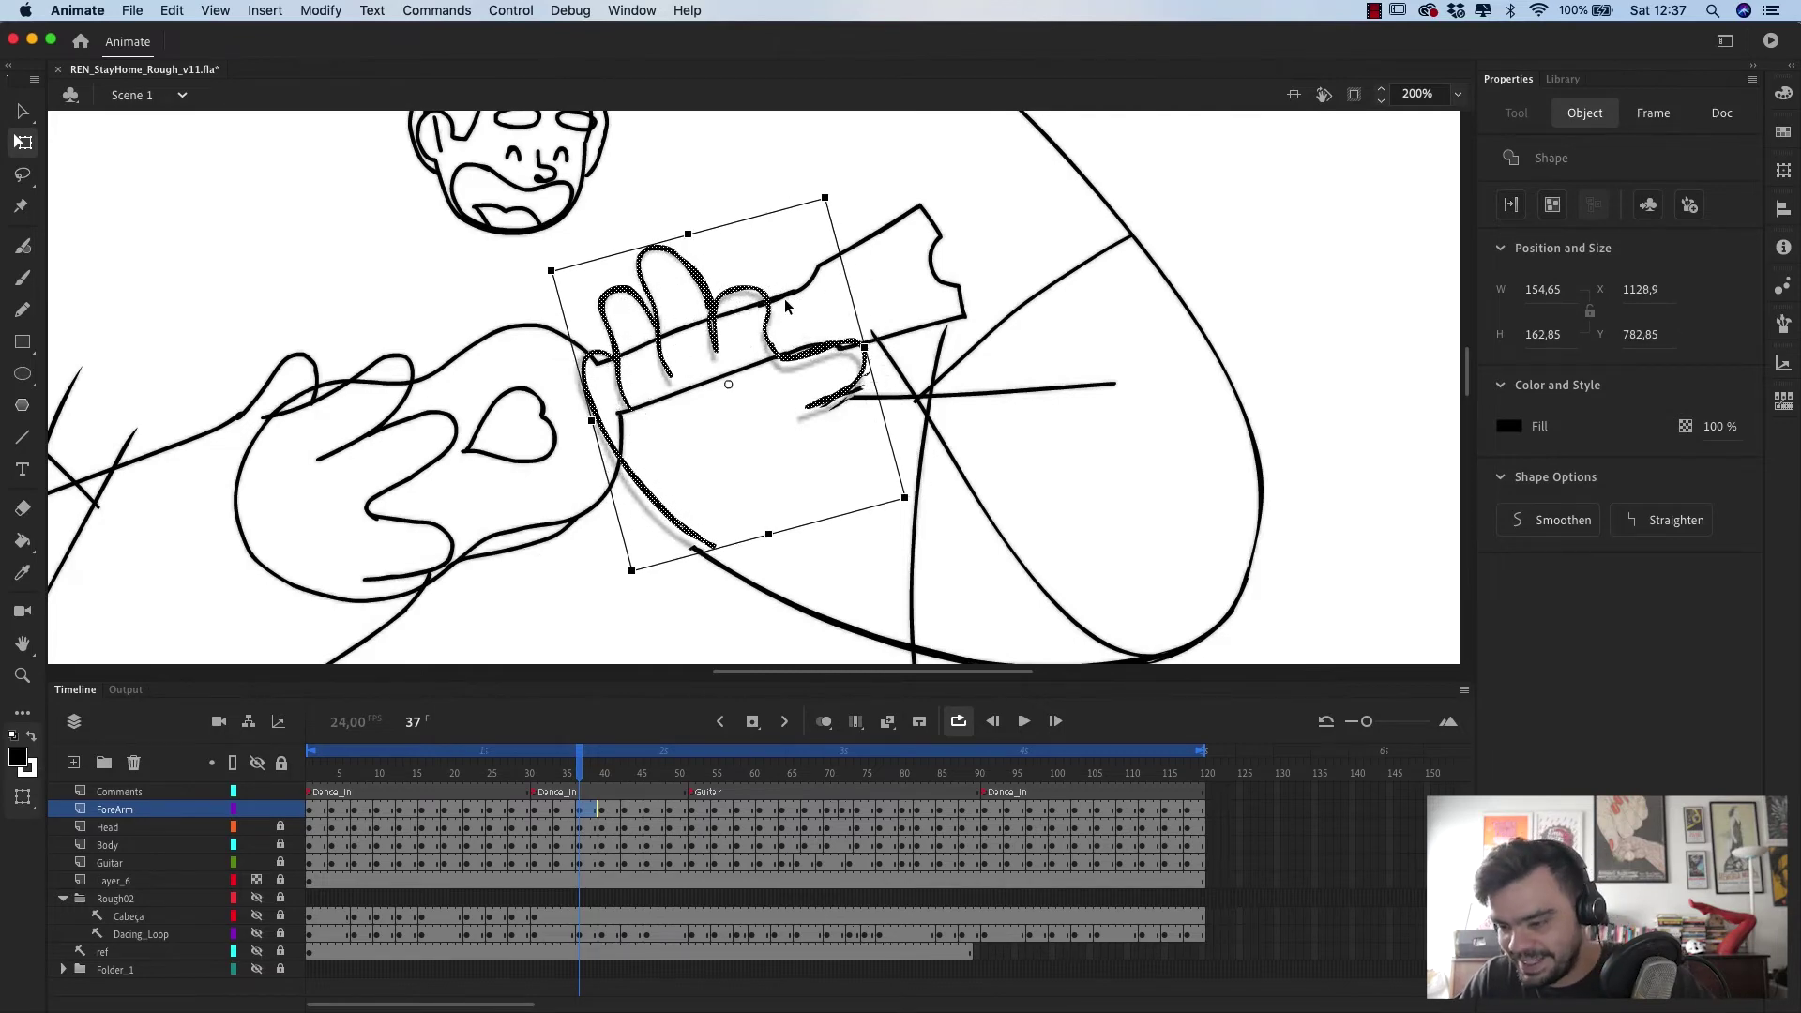
drag(831, 192, 858, 191)
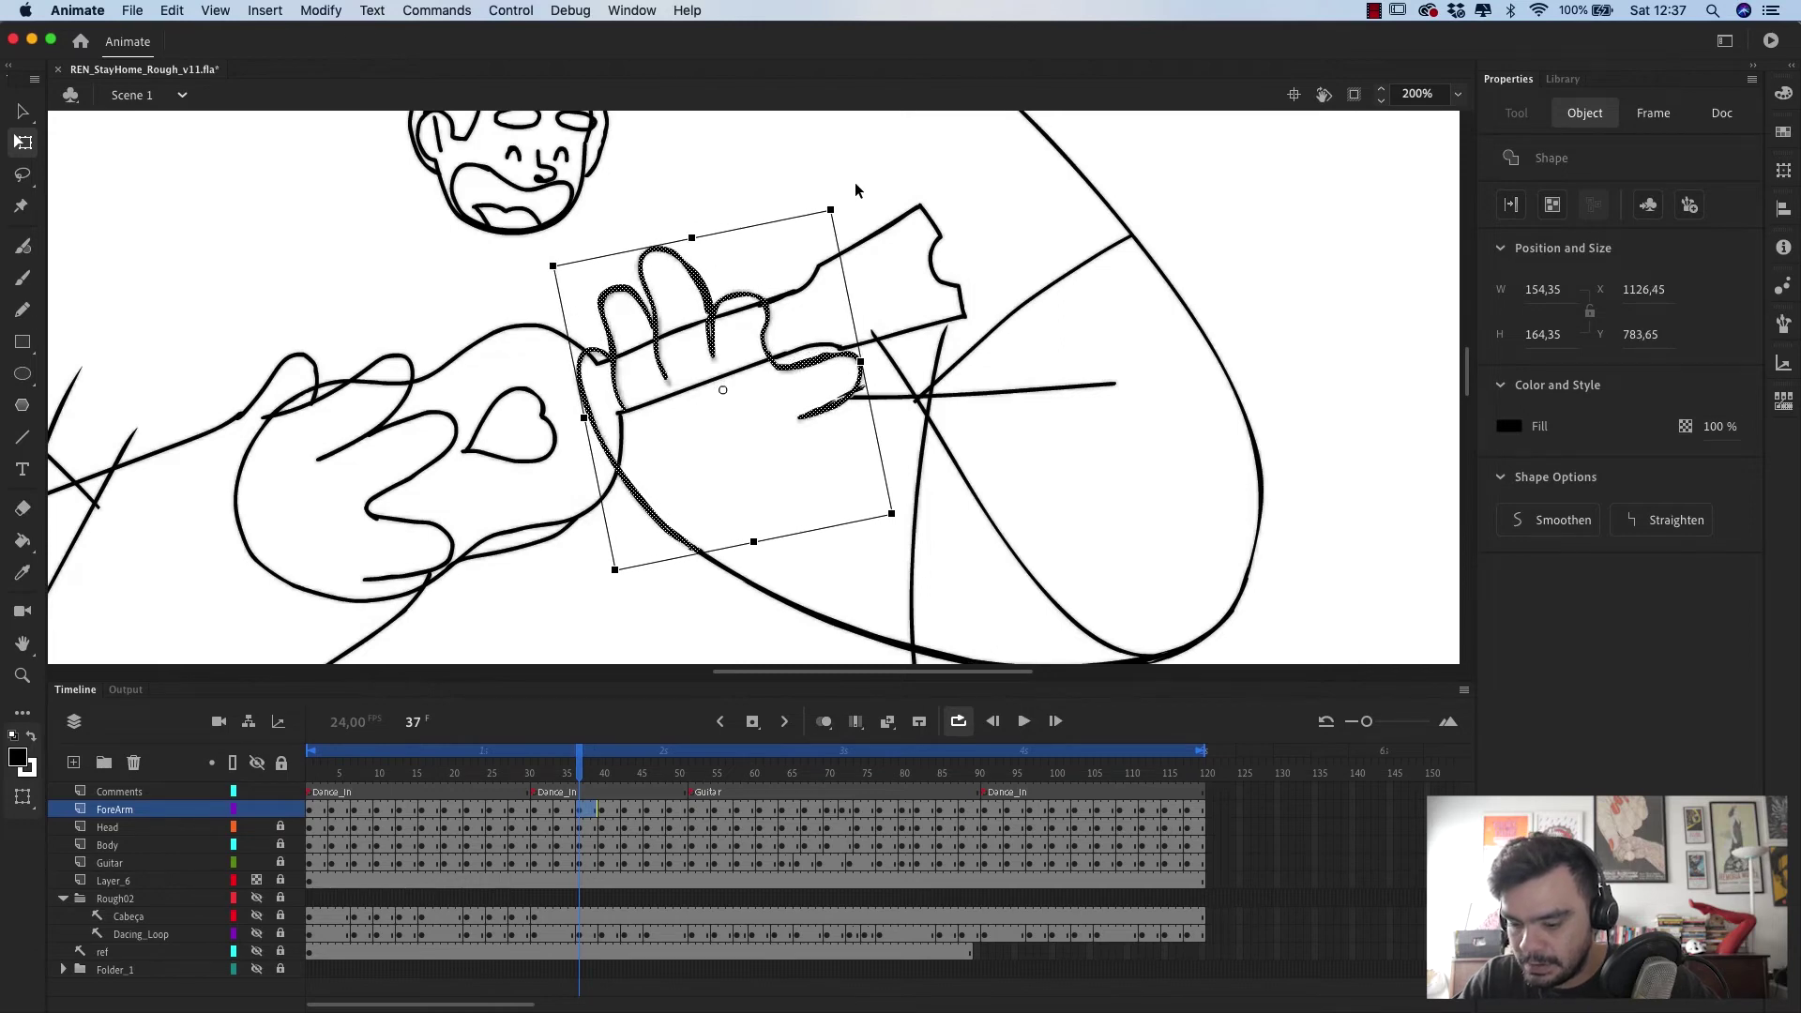
- Play the animation from frame 1 to check the reworked fretting hand, and close the Renders window in Finder
click(602, 774)
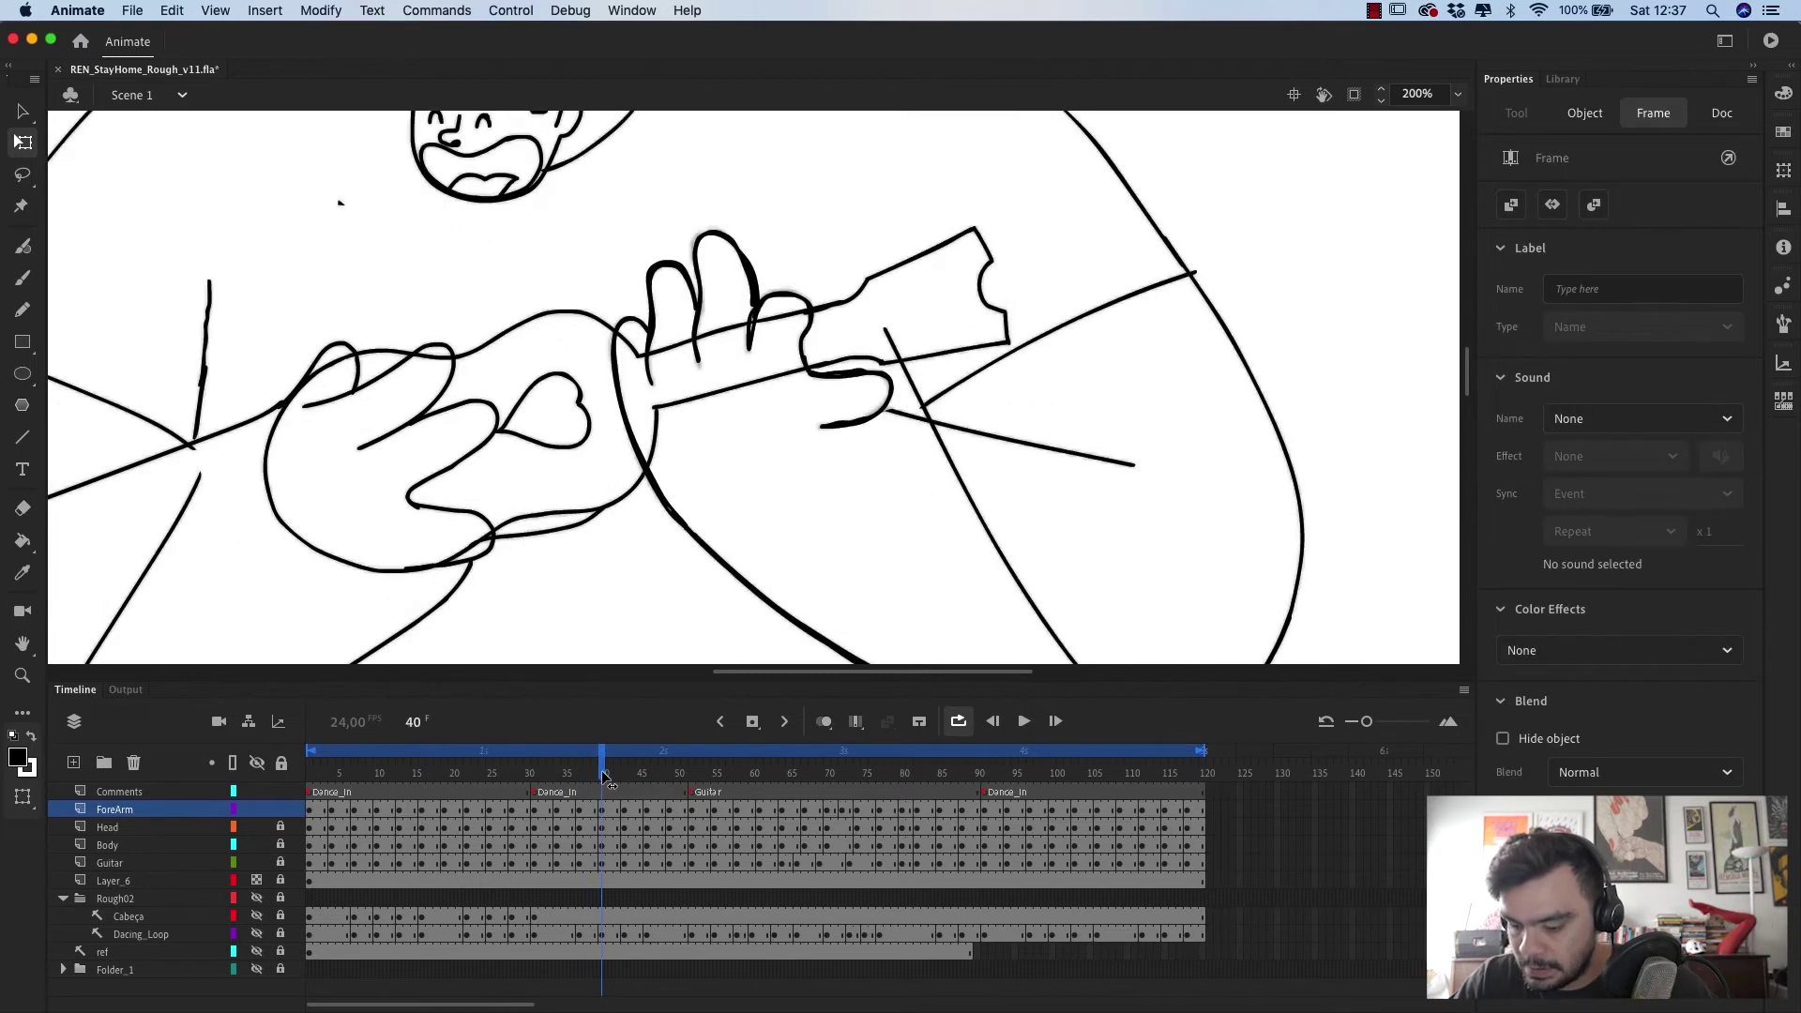
key(super+minus)
key(super+minus)
drag(602, 775, 256, 767)
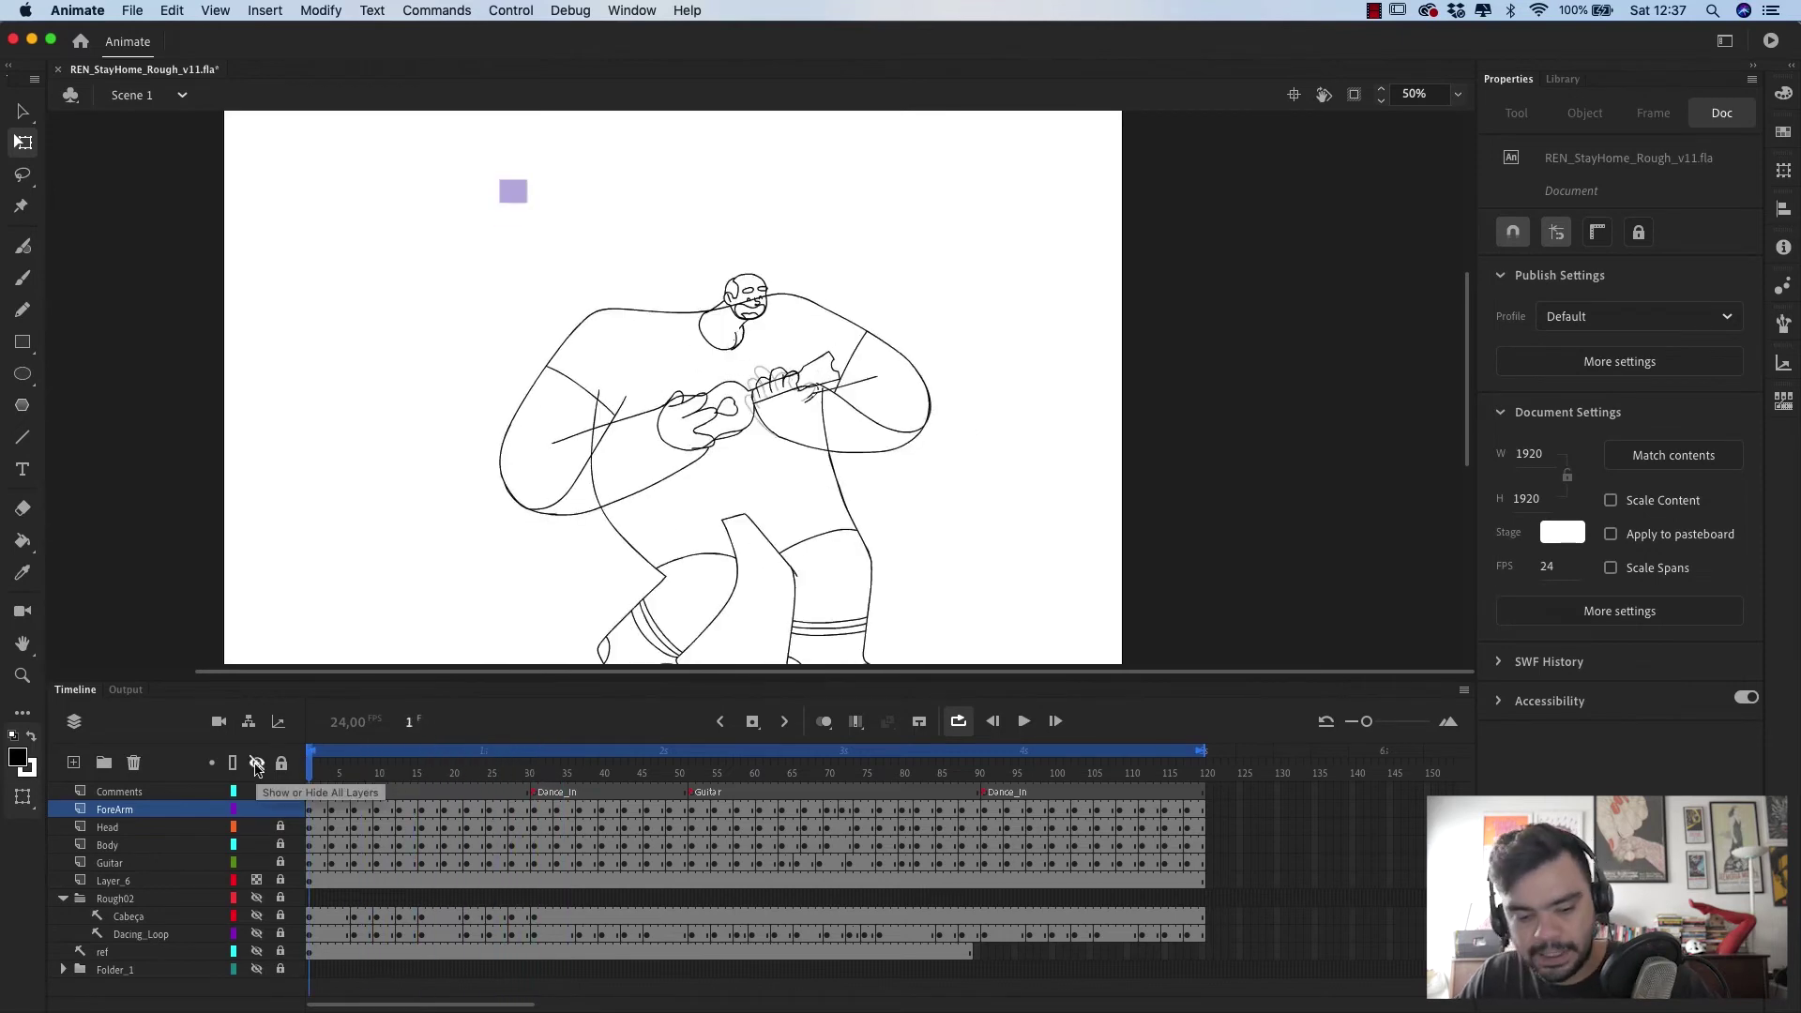
key(Return)
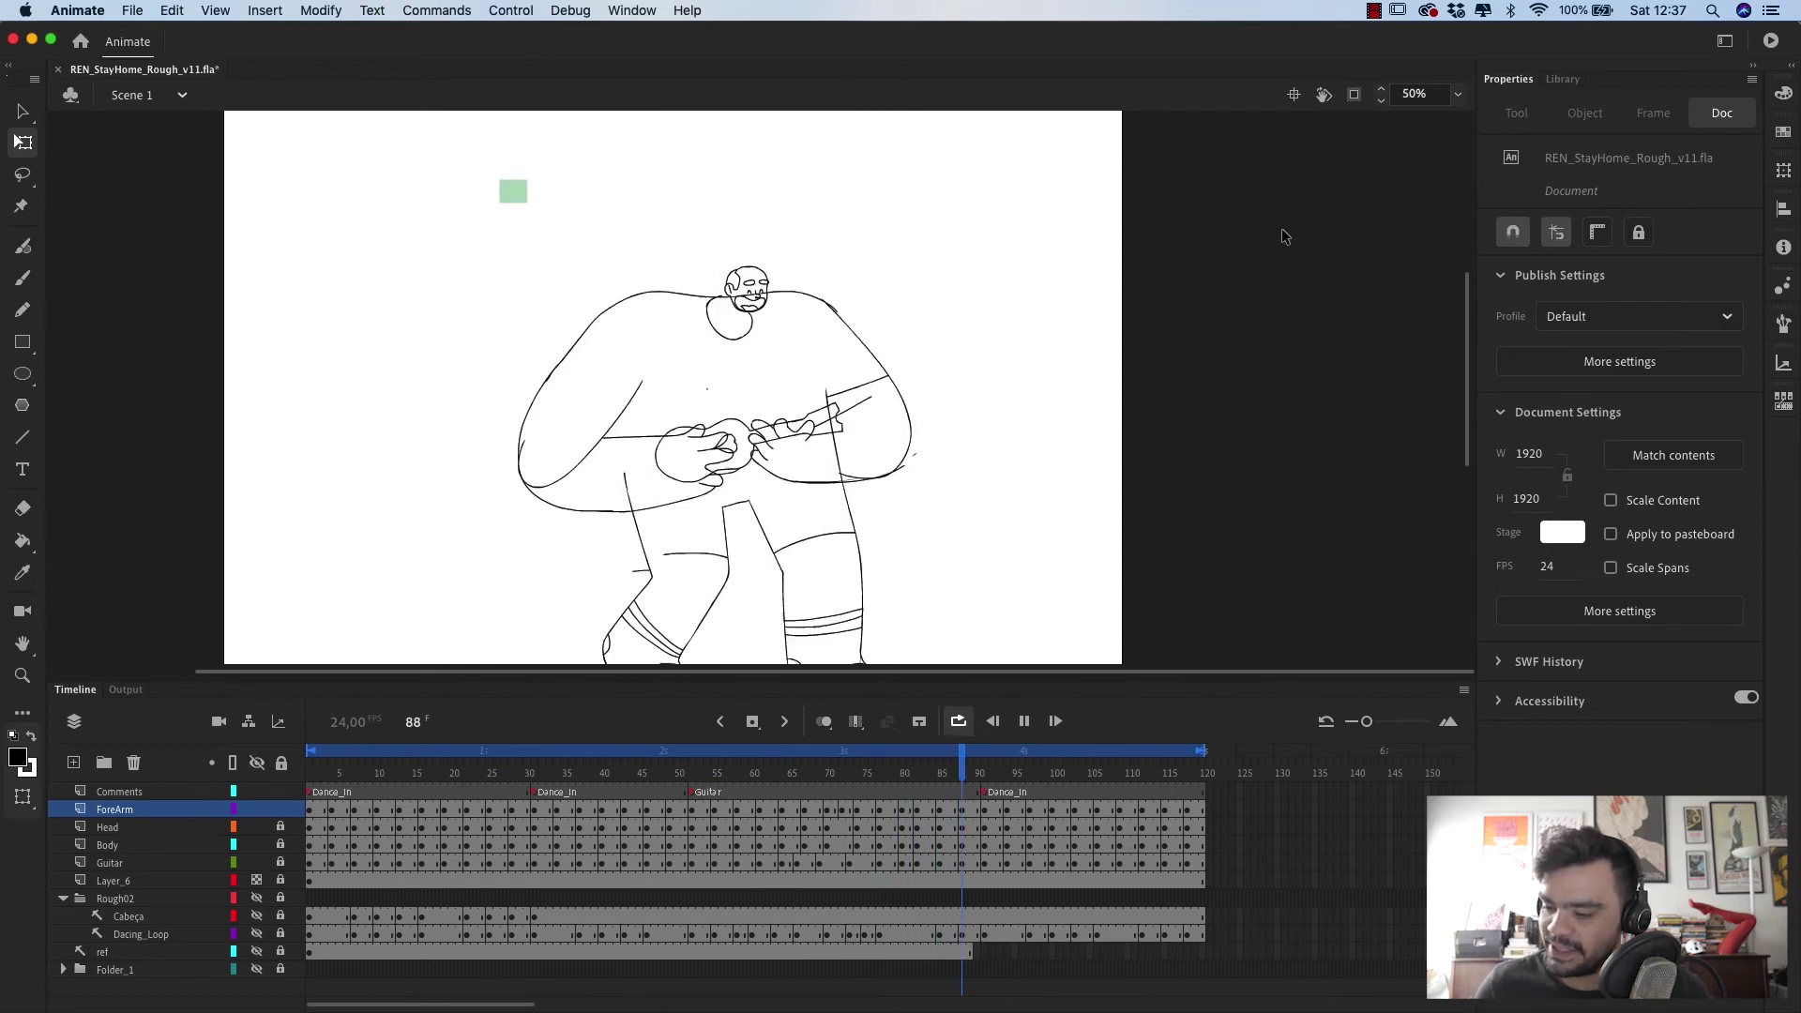
key(super+Tab)
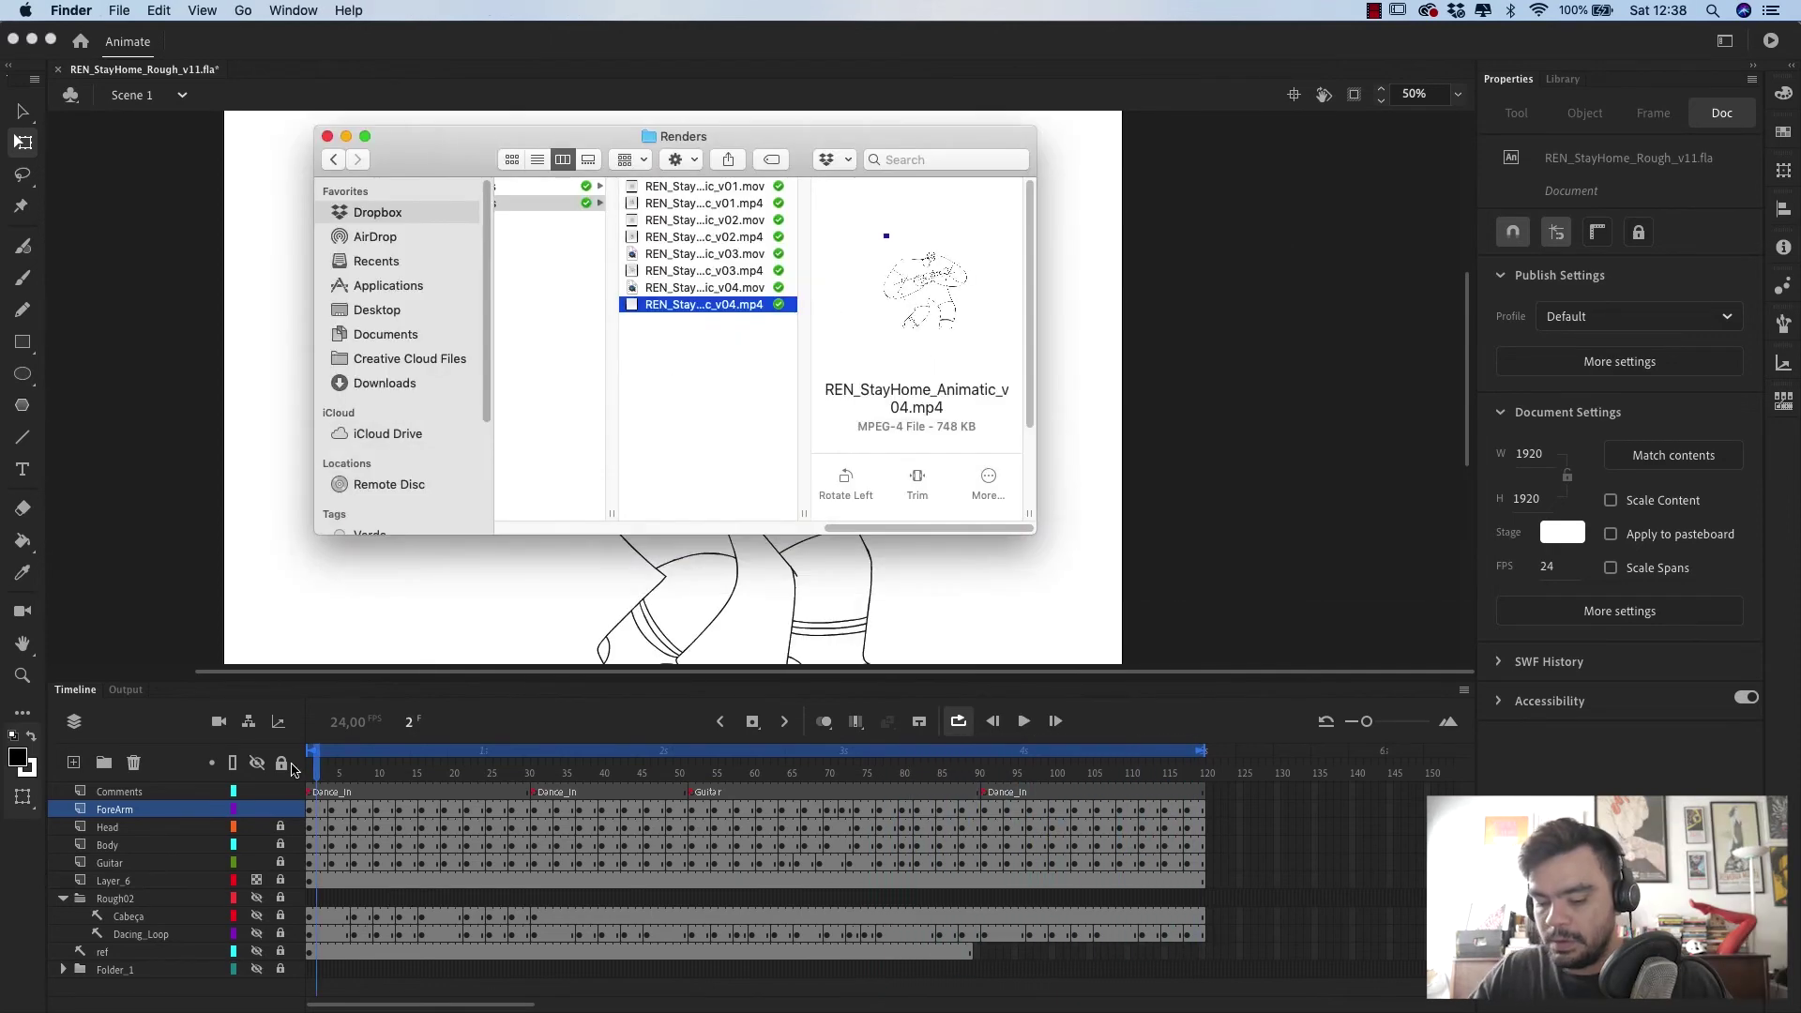
click(325, 137)
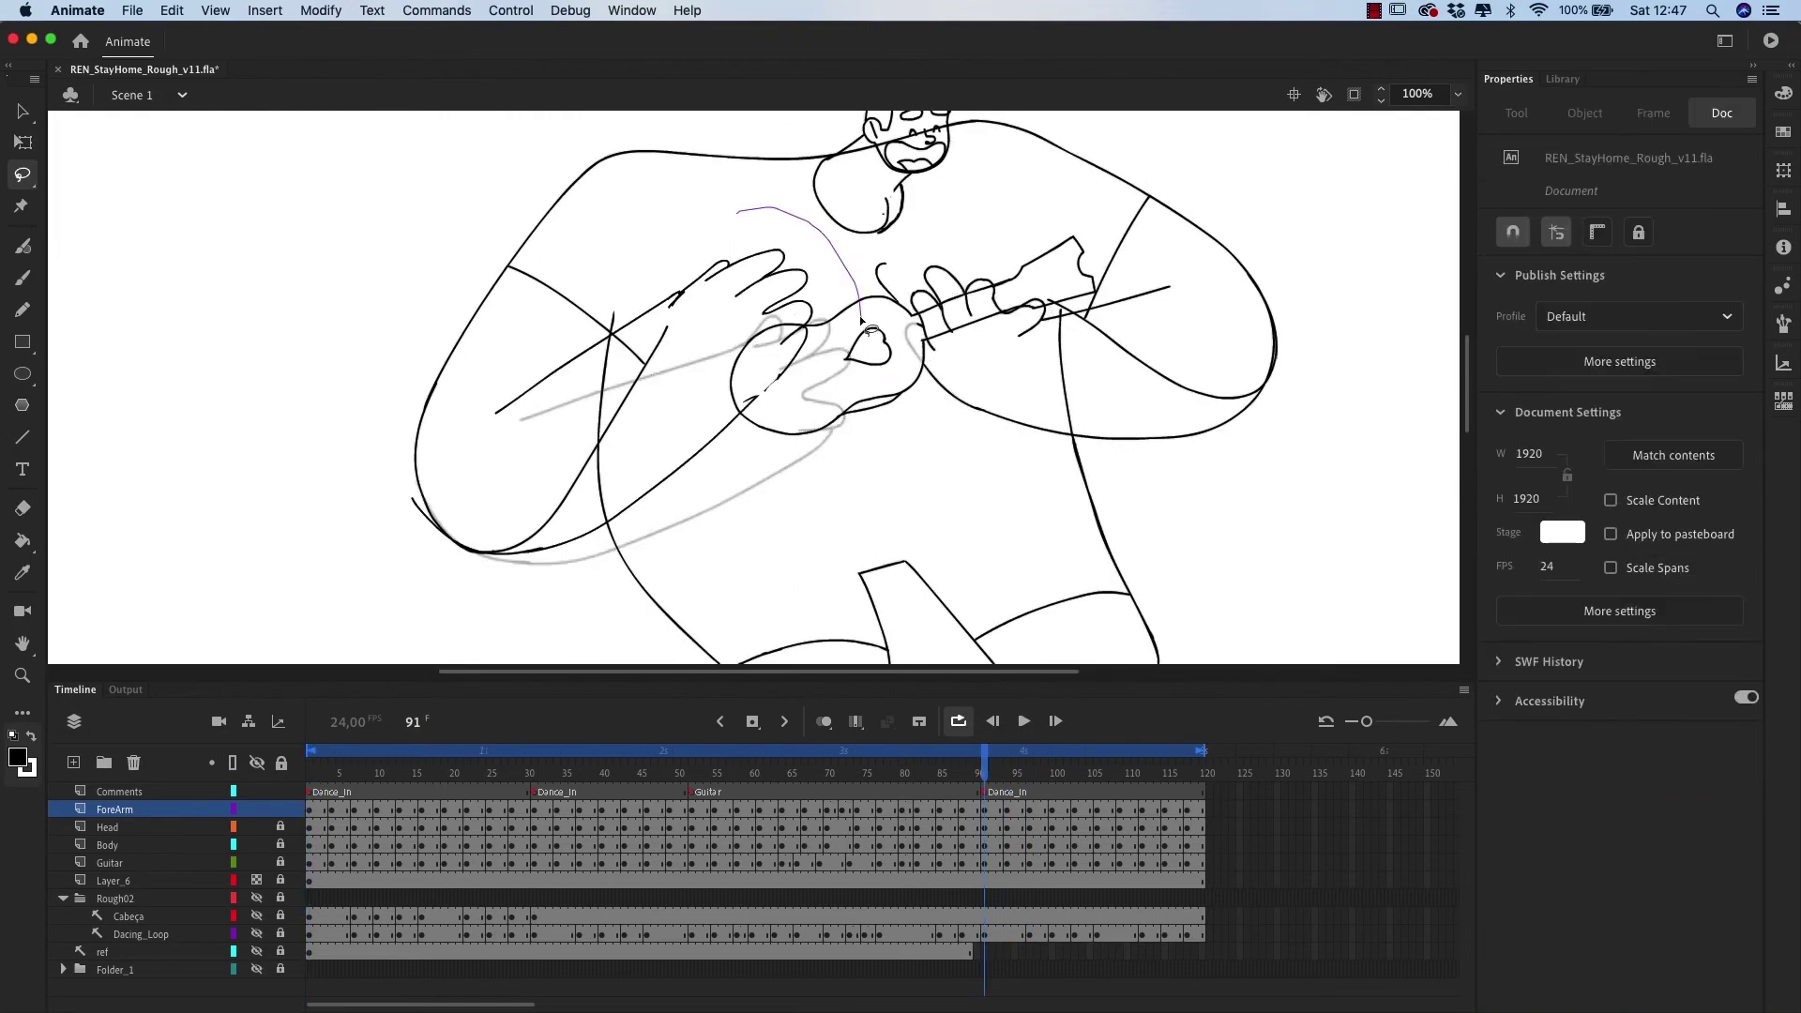
- Lasso the strumming hand on the ForeArm frames from 91 to 97 and adjust its placement with Free Transform
drag(862, 320, 769, 560)
key(period)
key(period)
key(period)
key(period)
key(period)
key(period)
key(comma)
key(comma)
key(comma)
mouse_move(856, 510)
mouse_down()
mouse_move(857, 369)
mouse_move(946, 463)
mouse_up()
key(q)
click(1030, 776)
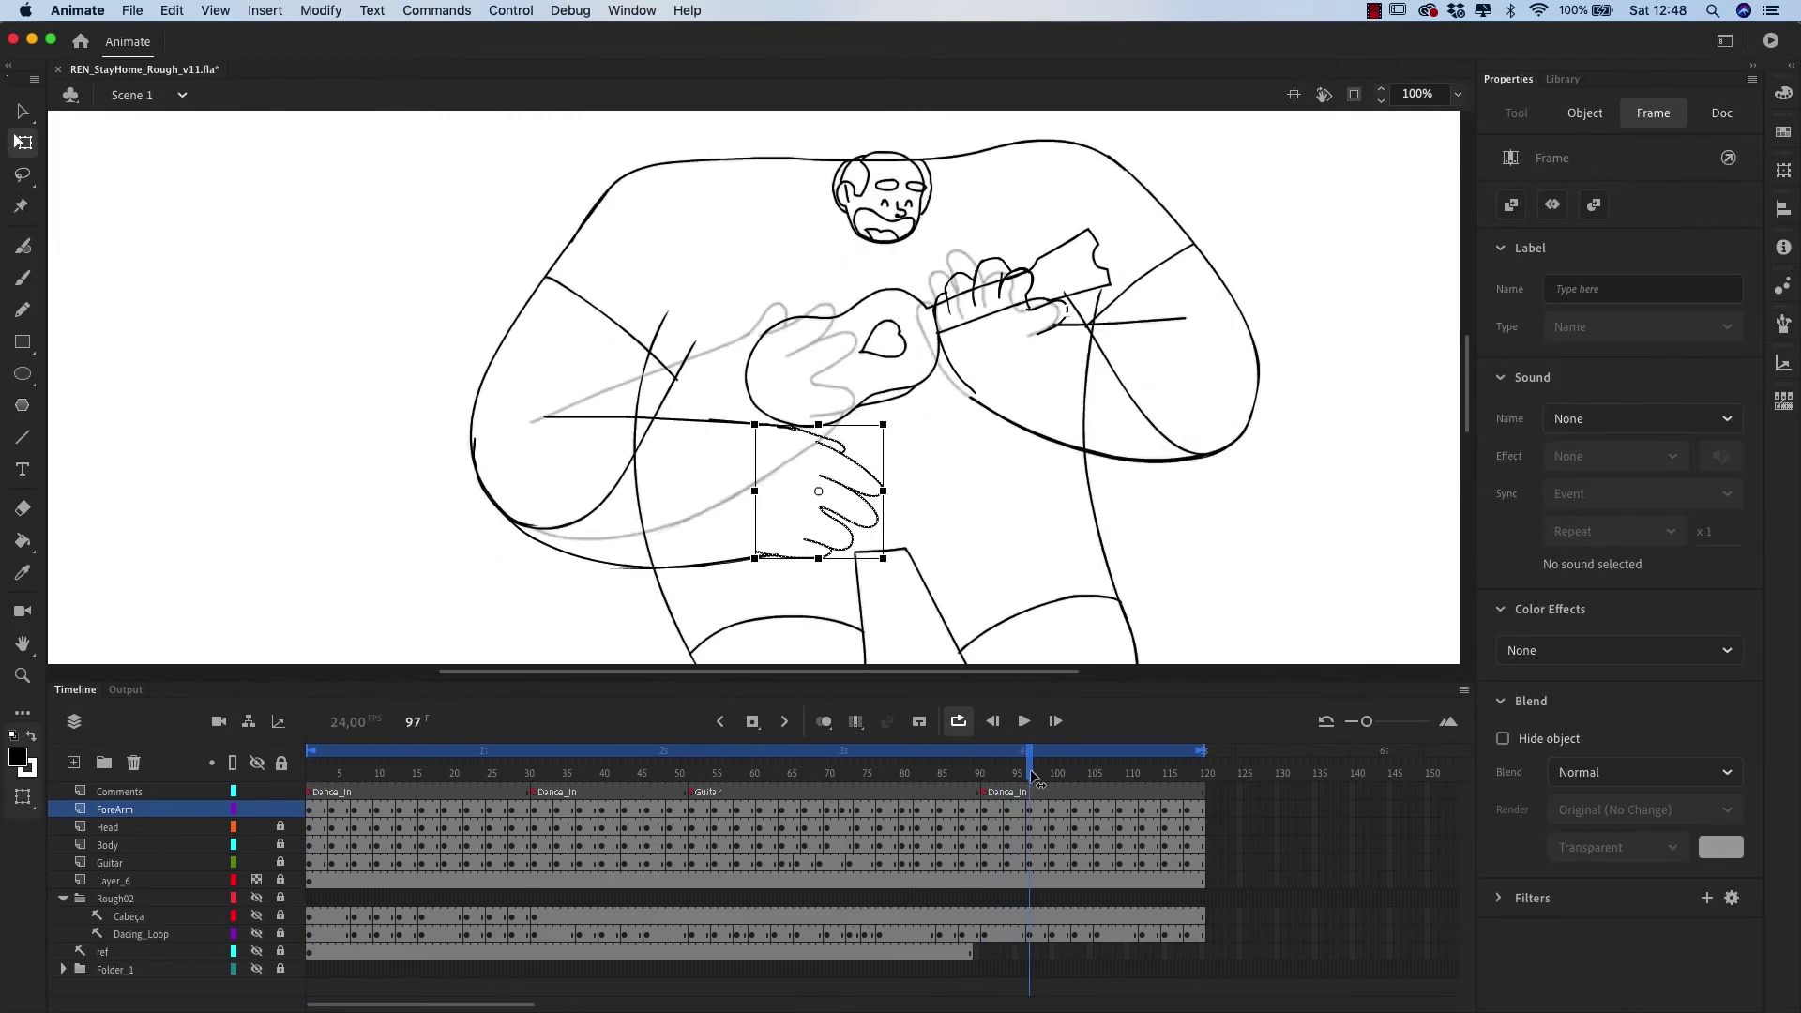
- Select the strumming hand on the frames from 97 to 102 and move it down below the guitar body with Free Transform
key(Return)
key(l)
key(period)
key(period)
key(period)
mouse_move(844, 265)
mouse_down()
mouse_move(498, 487)
mouse_move(798, 272)
mouse_up()
key(q)
drag(835, 361, 863, 474)
click(1069, 778)
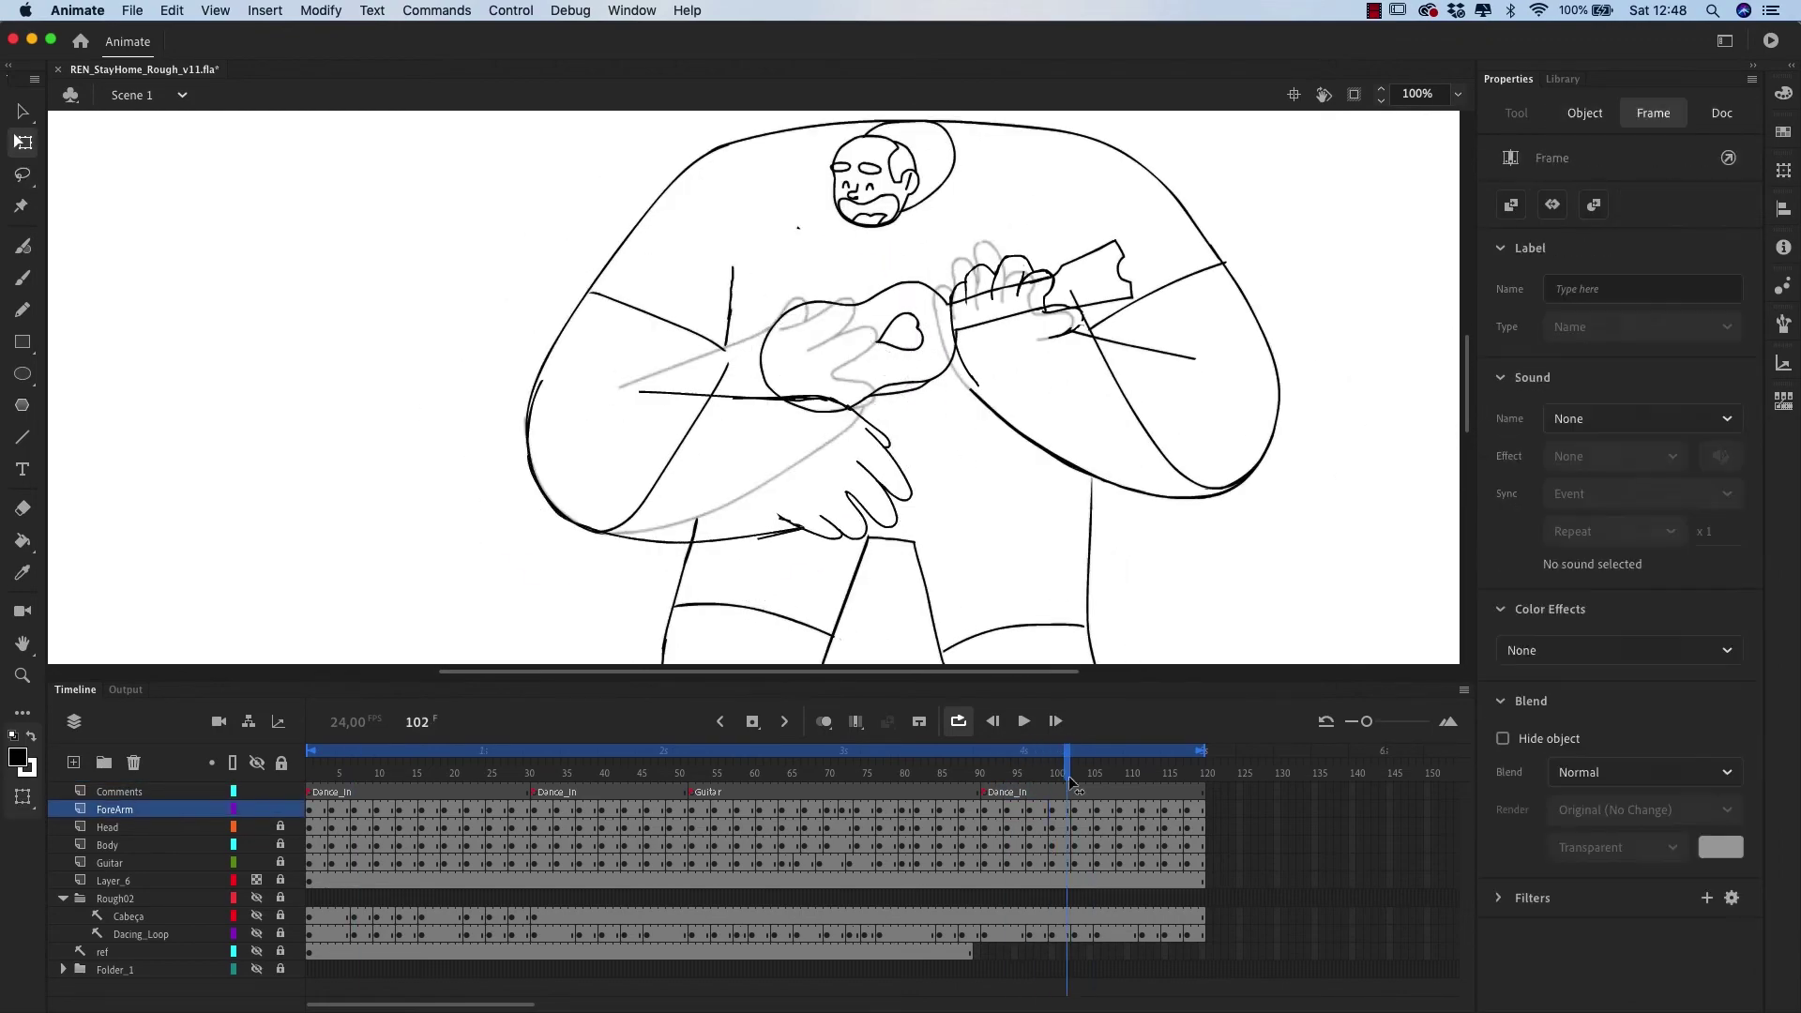
- Continue repositioning the strumming hand with Lasso and Free Transform on the frames from 102 to 107
key(l)
click(398, 773)
click(1076, 773)
drag(868, 249, 844, 263)
key(q)
key(period)
key(period)
key(period)
key(period)
key(period)
key(period)
key(l)
drag(844, 373, 918, 452)
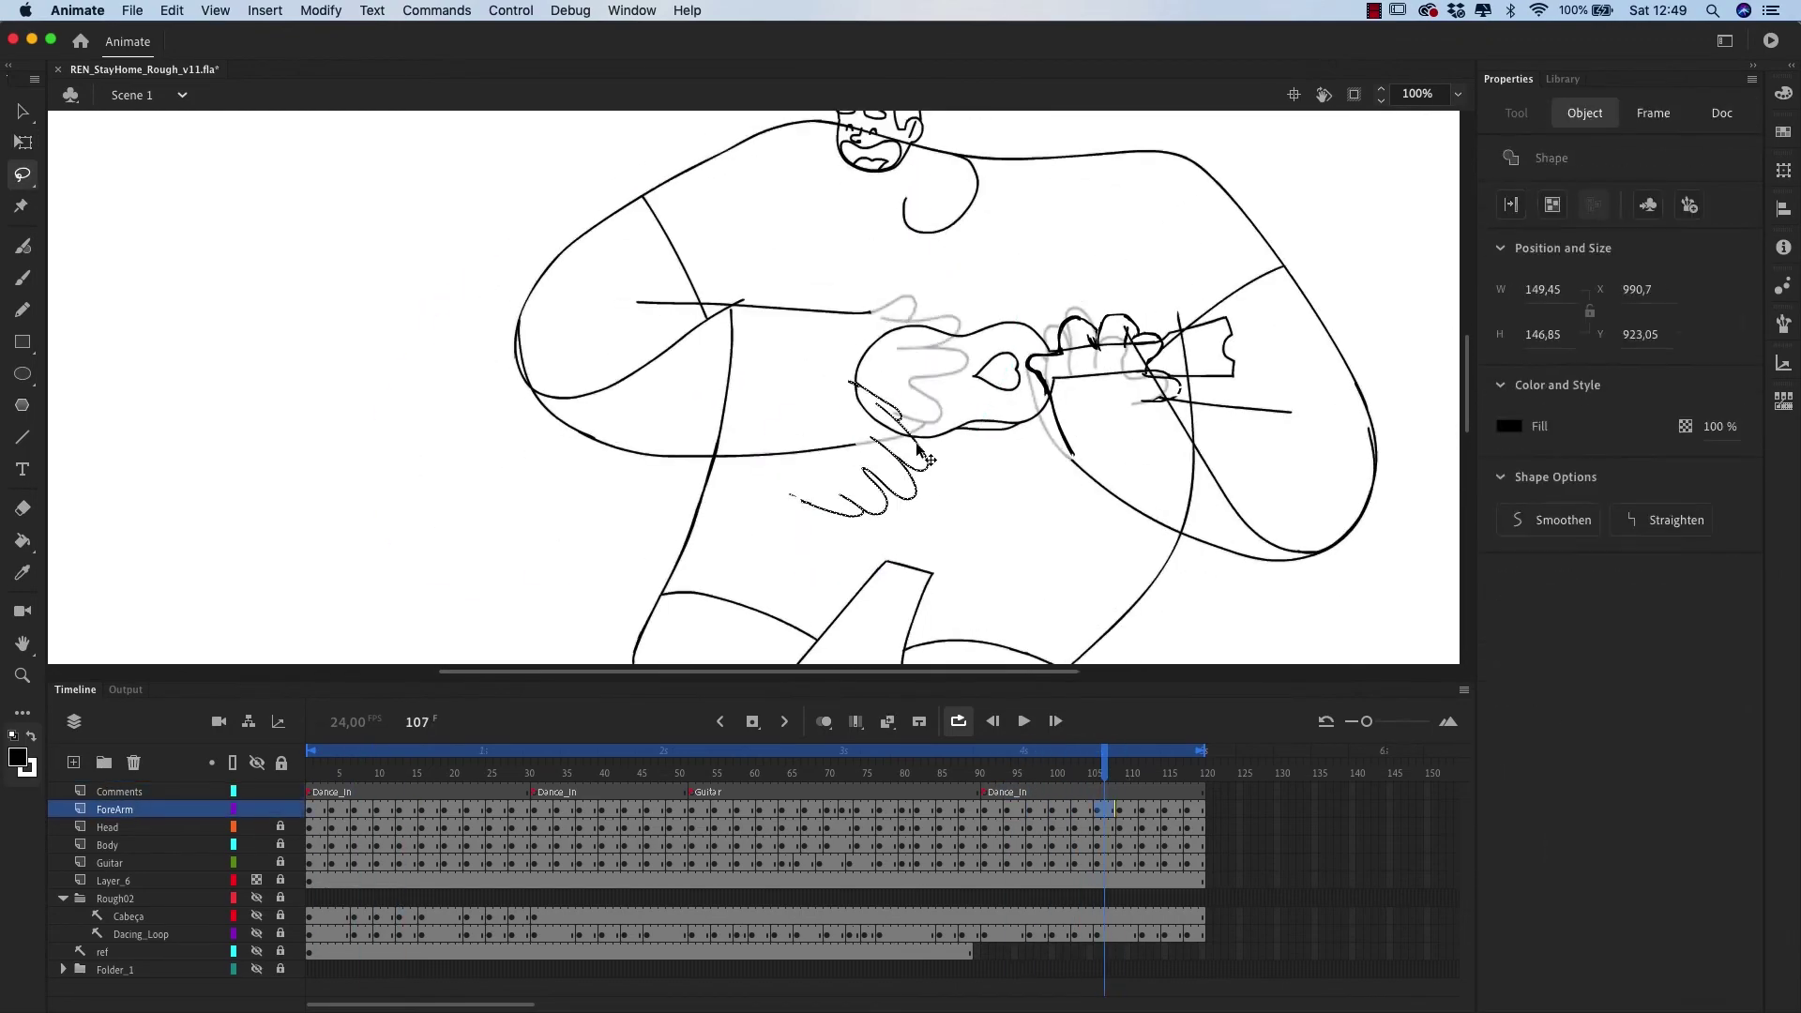
- Rework the strumming arm's poses on ForeArm, alternating between the opening frames up to 19 and the closing frames past 106
key(b)
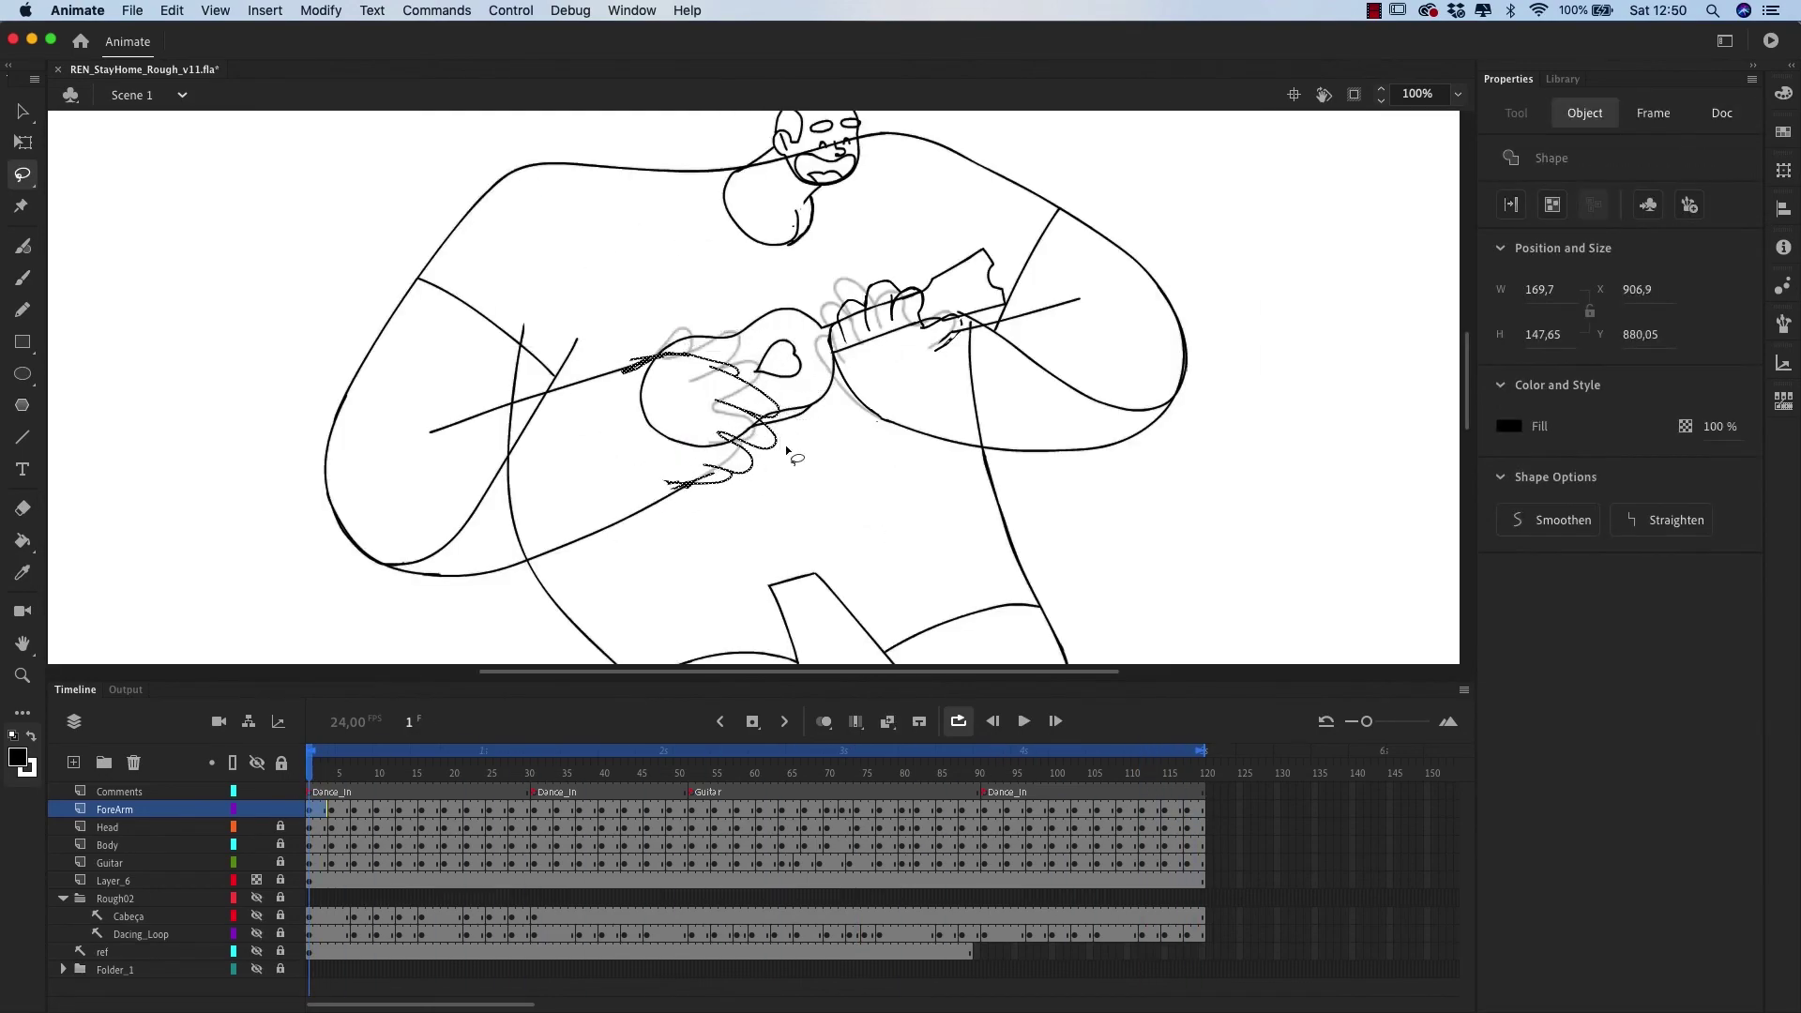
key(q)
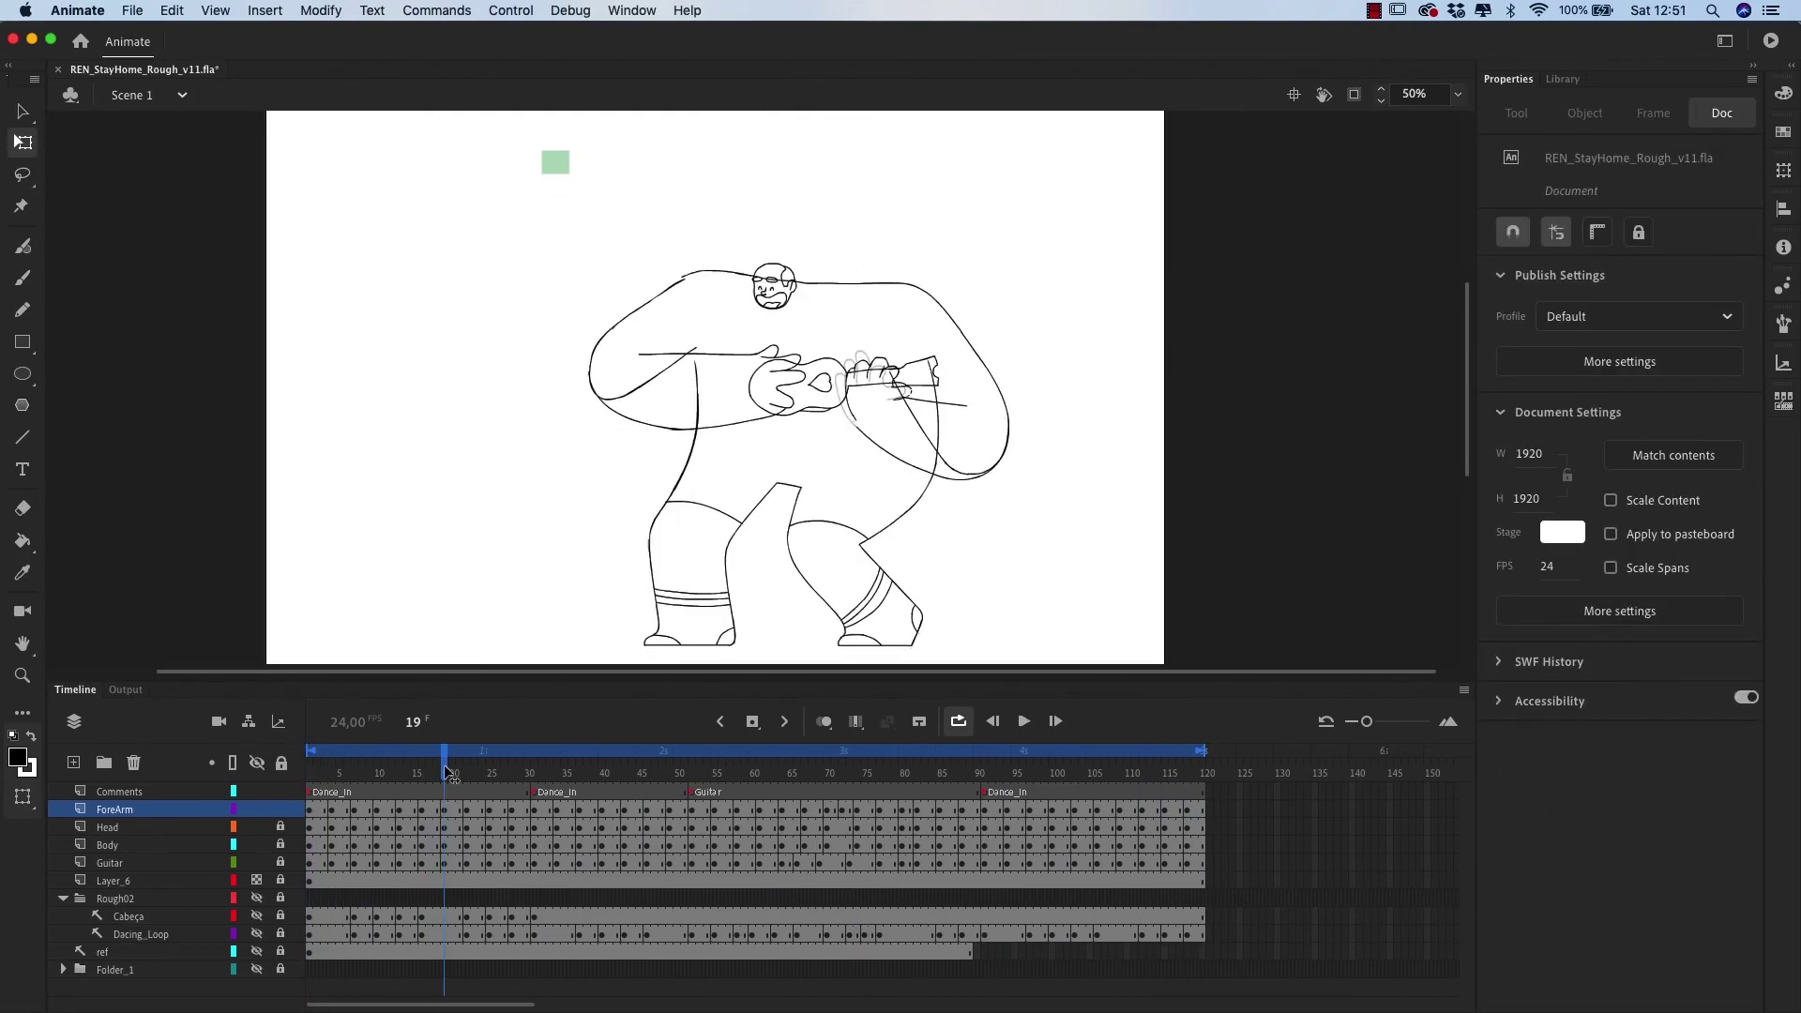
click(1146, 777)
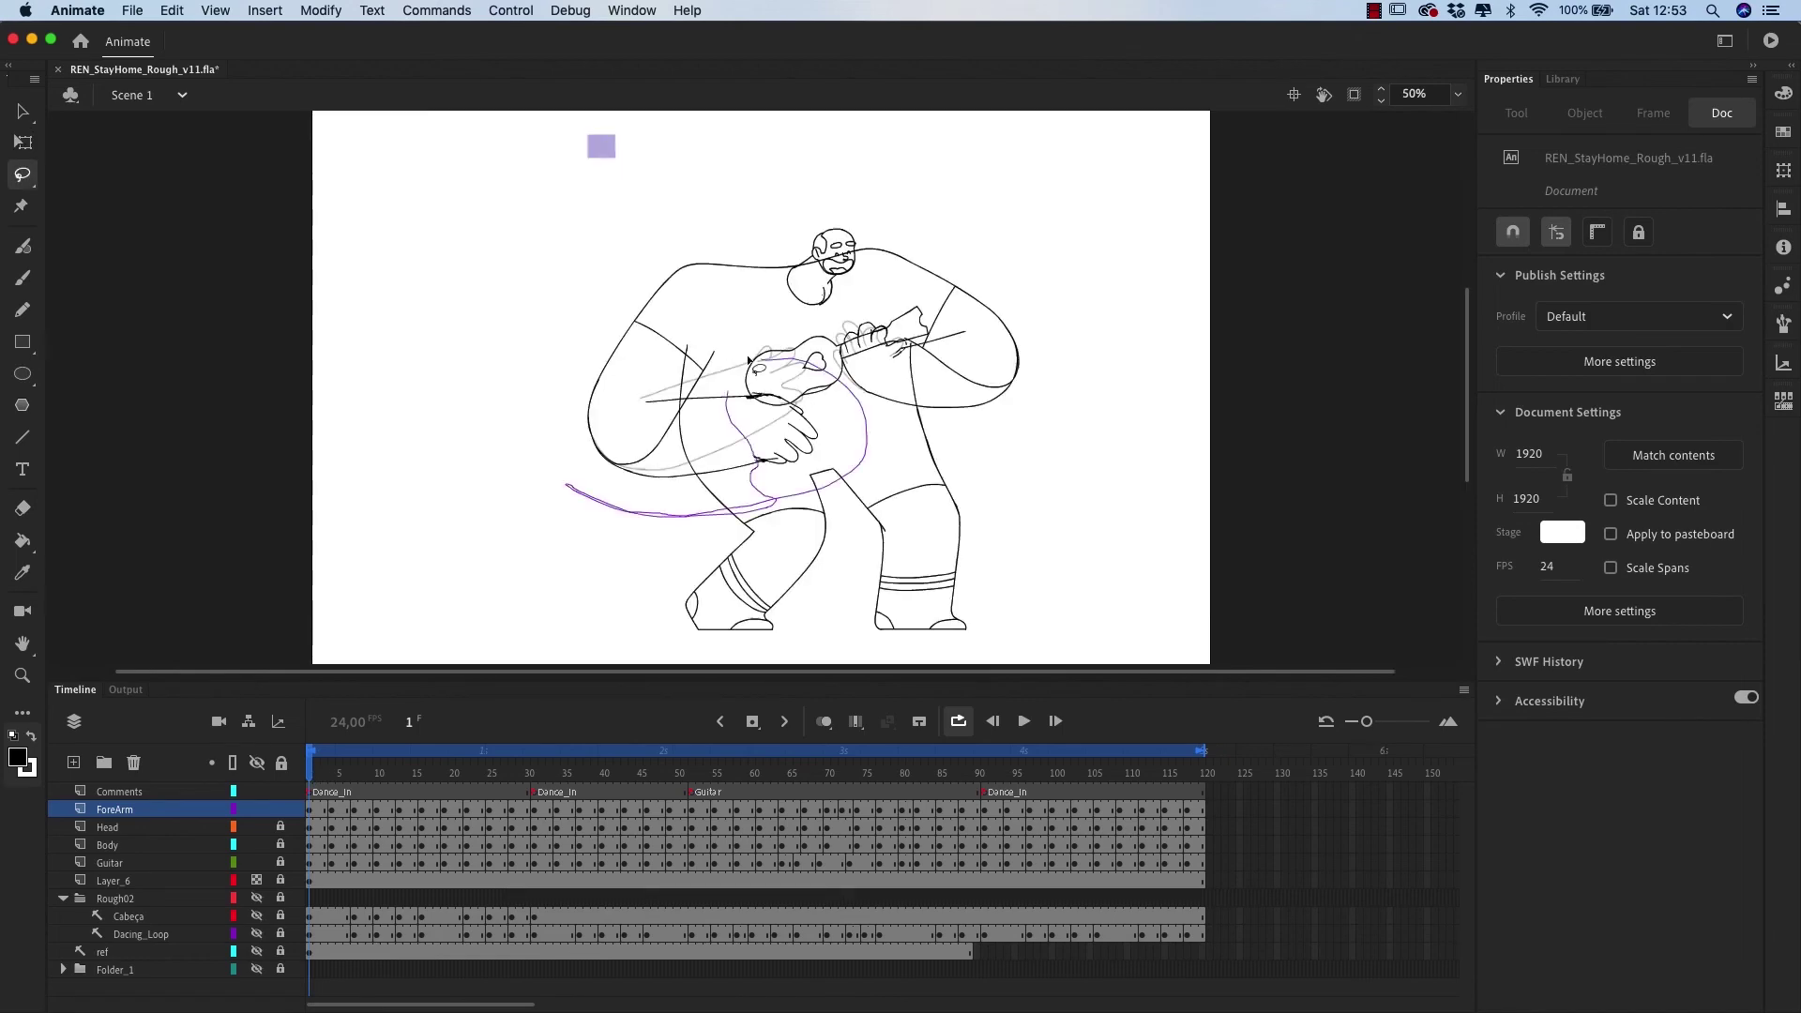
click(1108, 798)
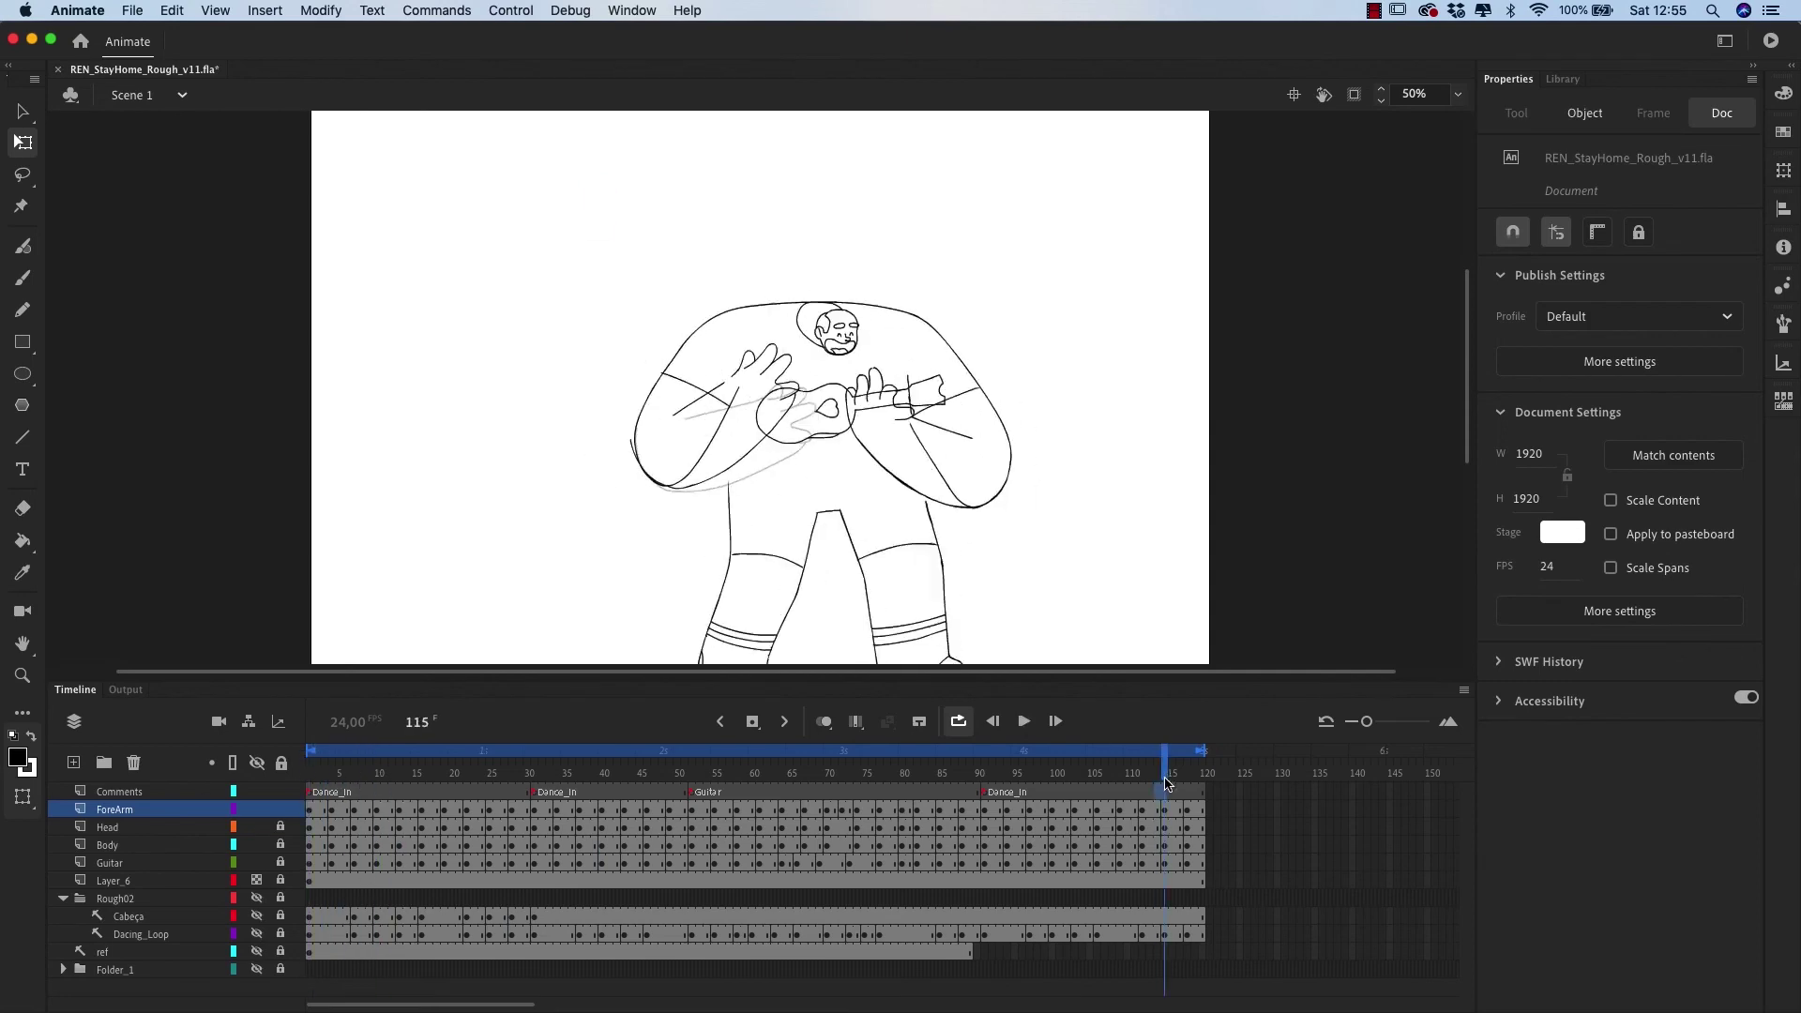
click(313, 778)
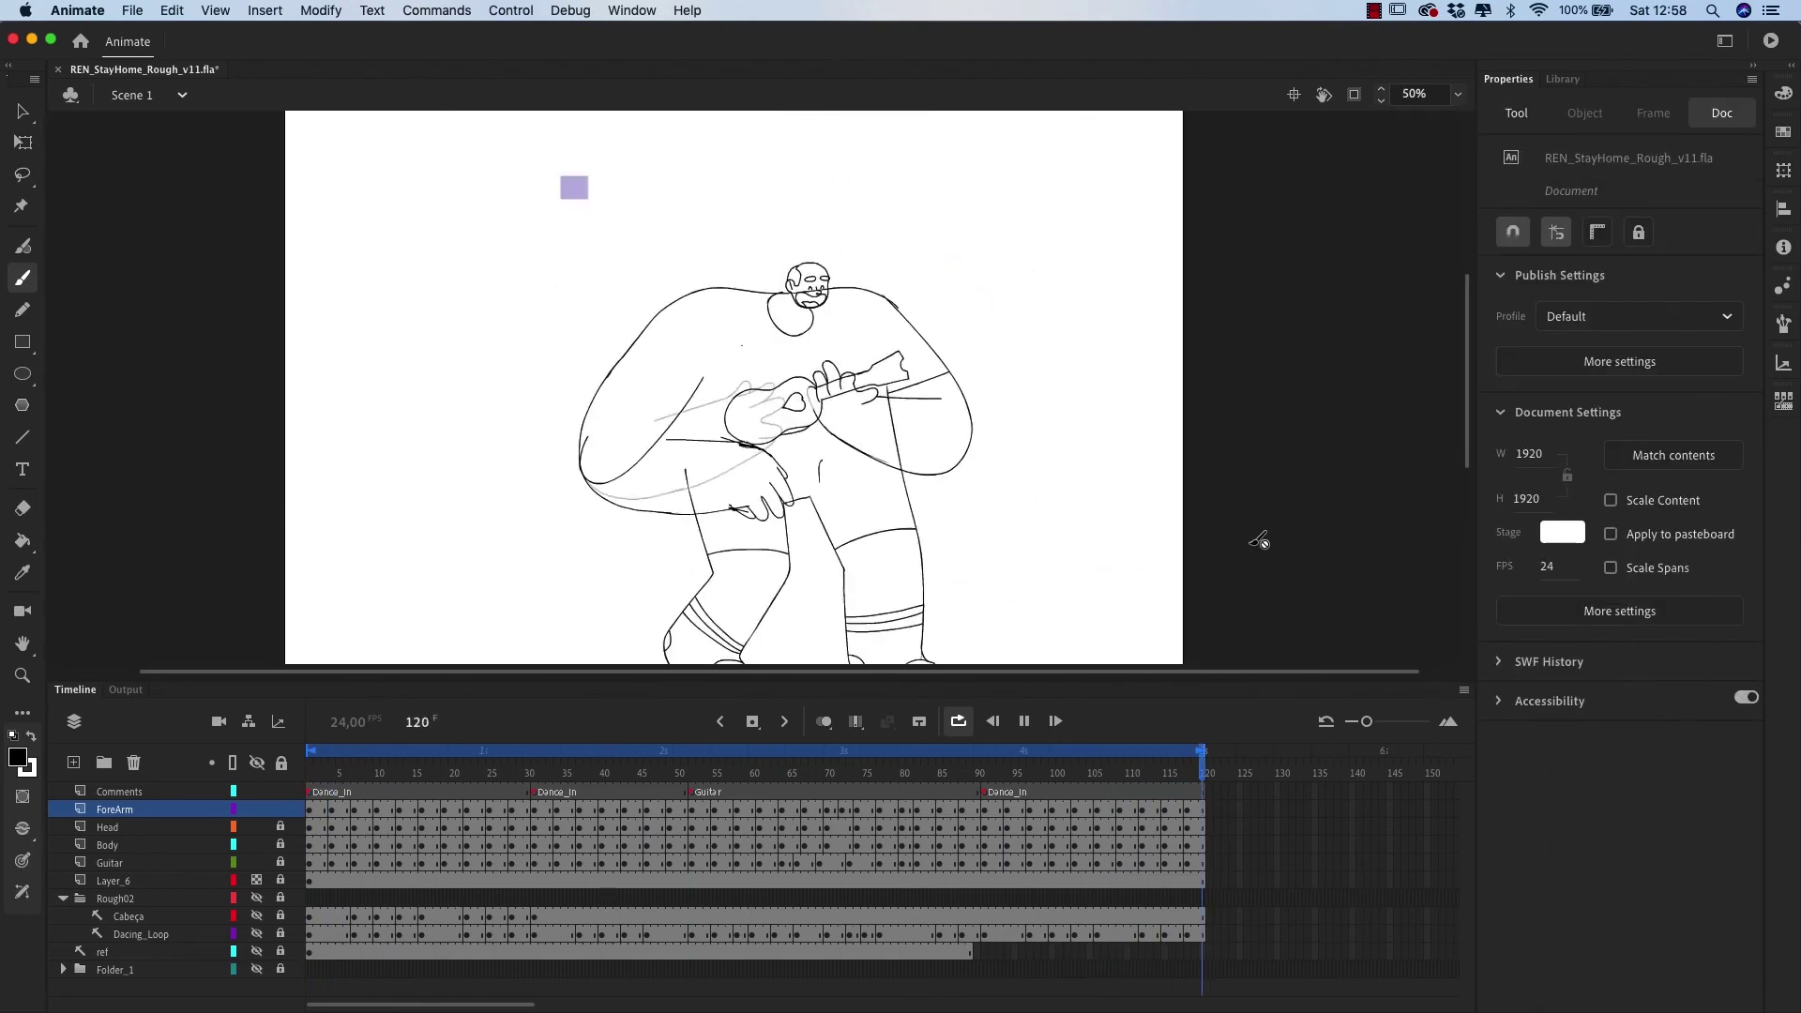
click(1107, 775)
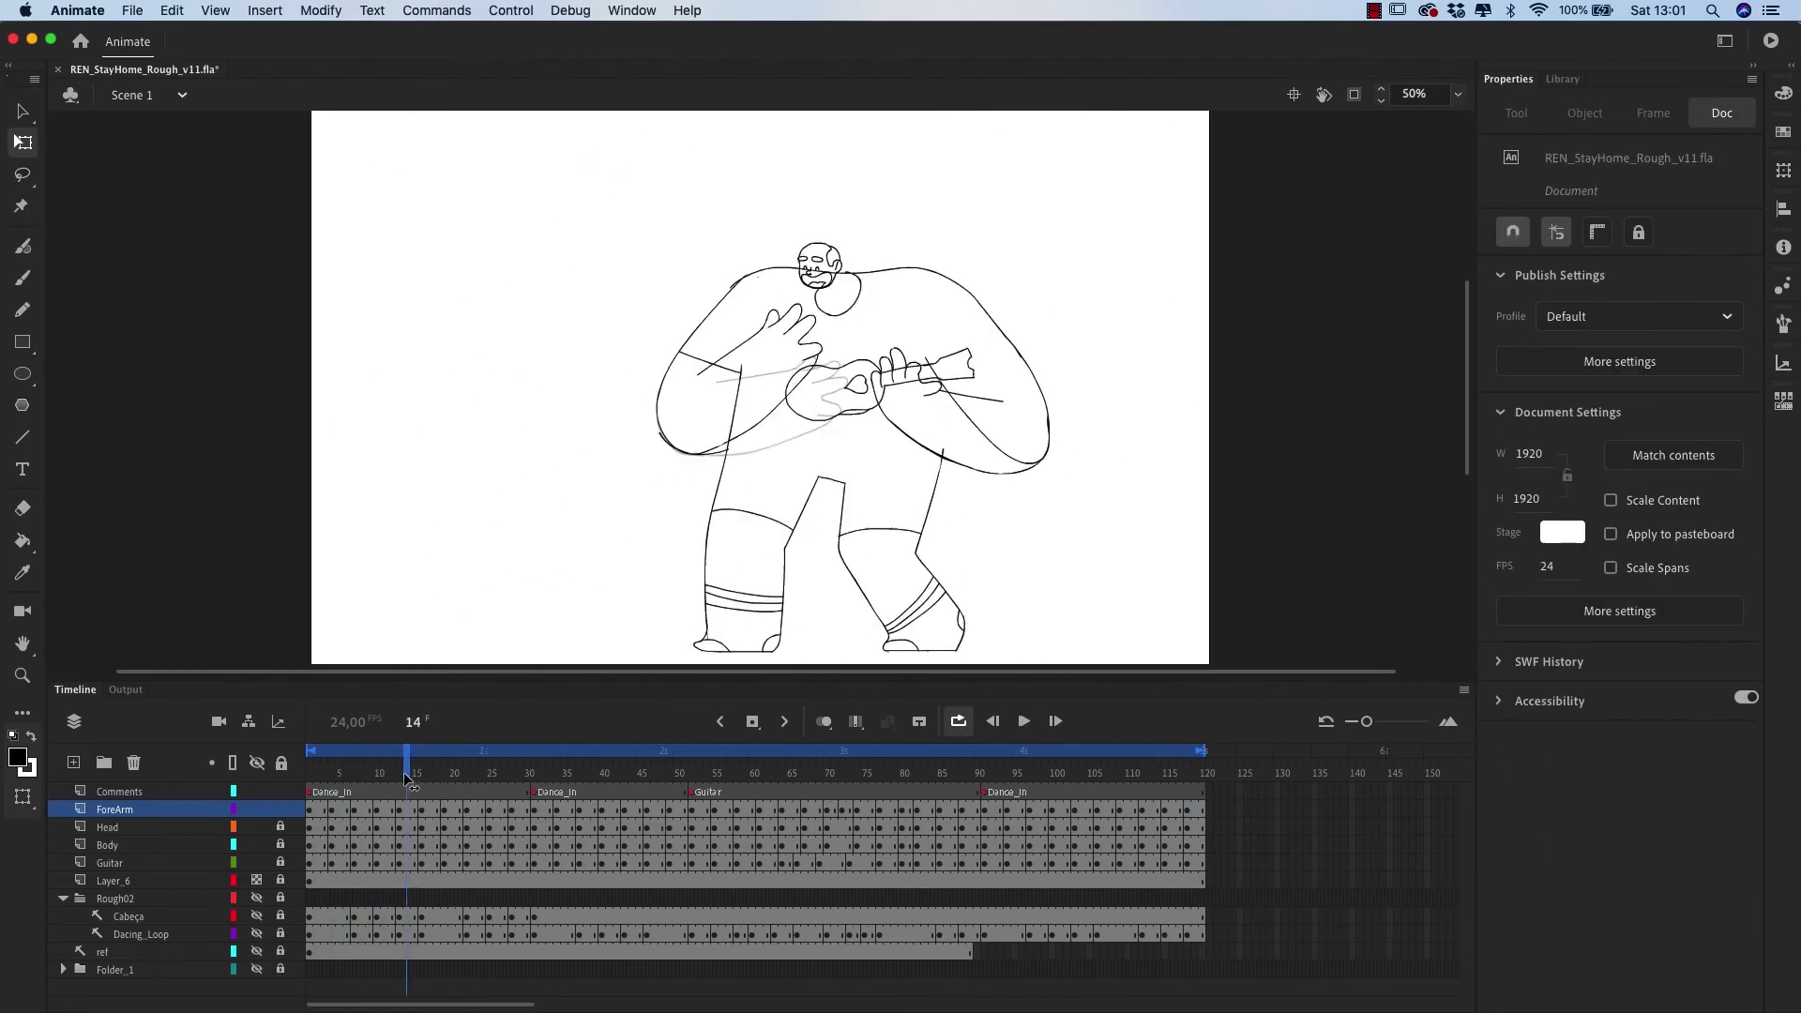
click(444, 810)
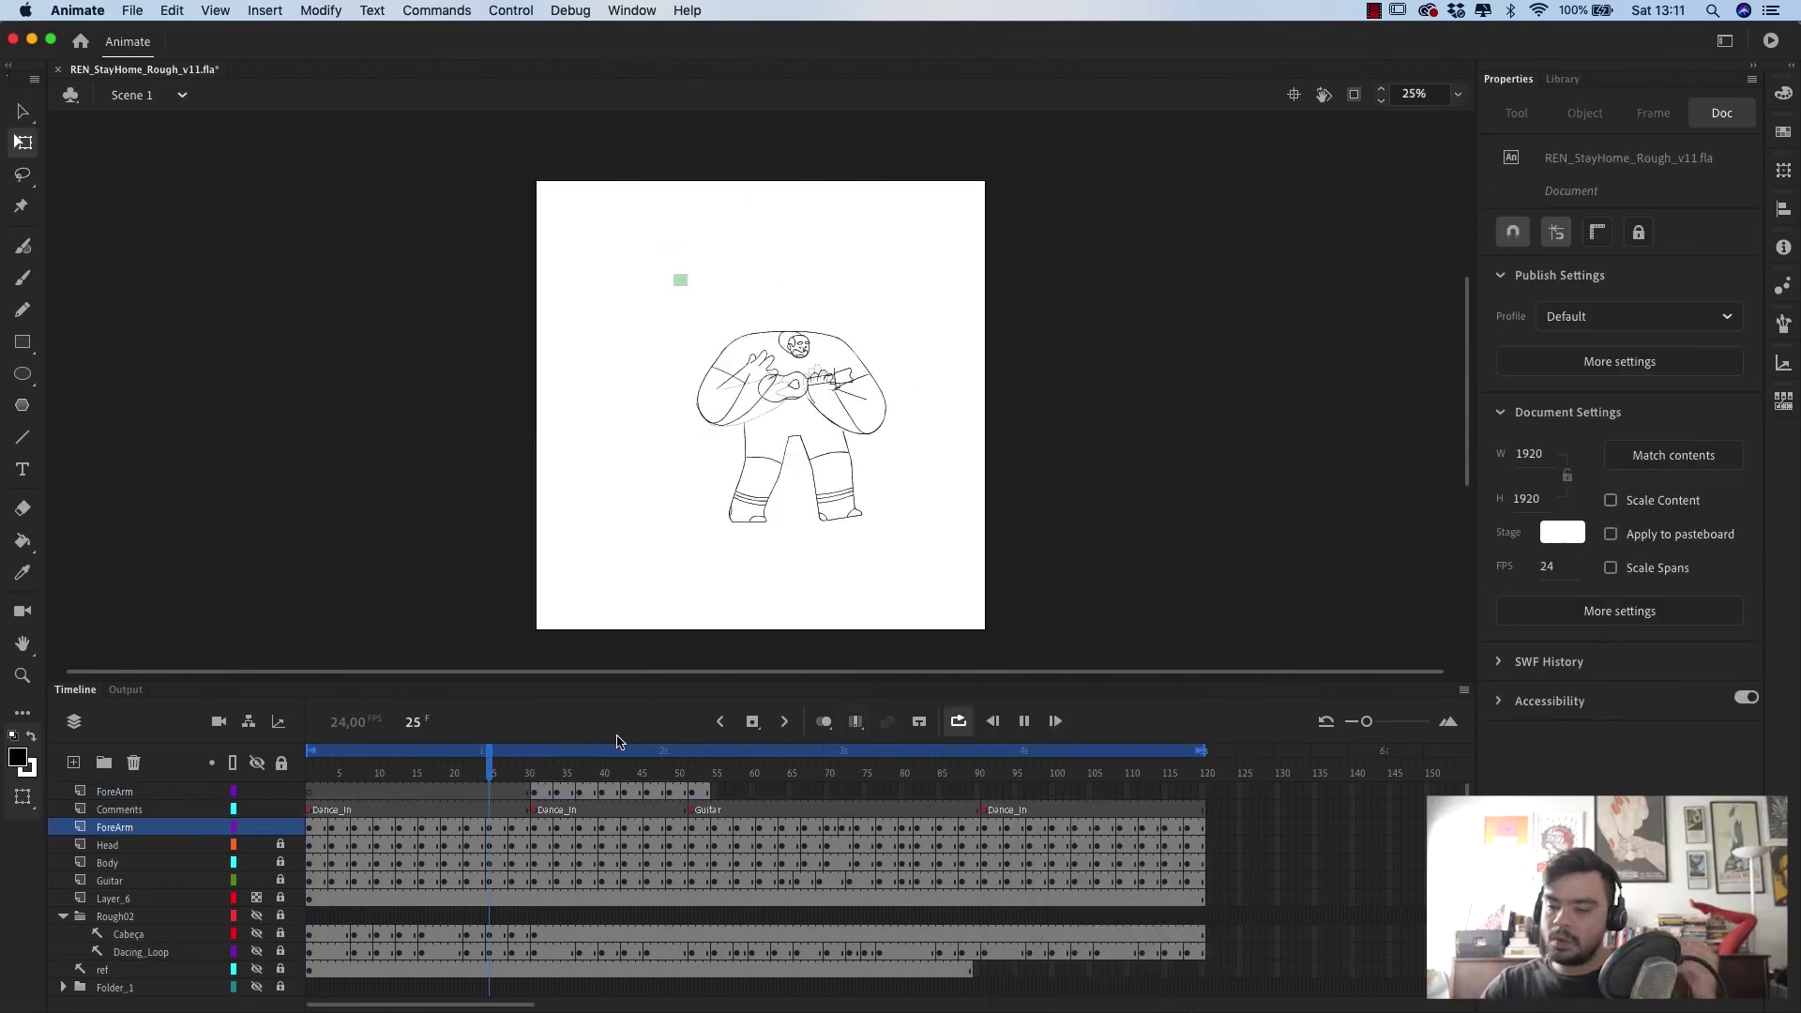
- Turn off loop playback and set Layer_6 to an opacity of 1 in its layer properties
click(958, 723)
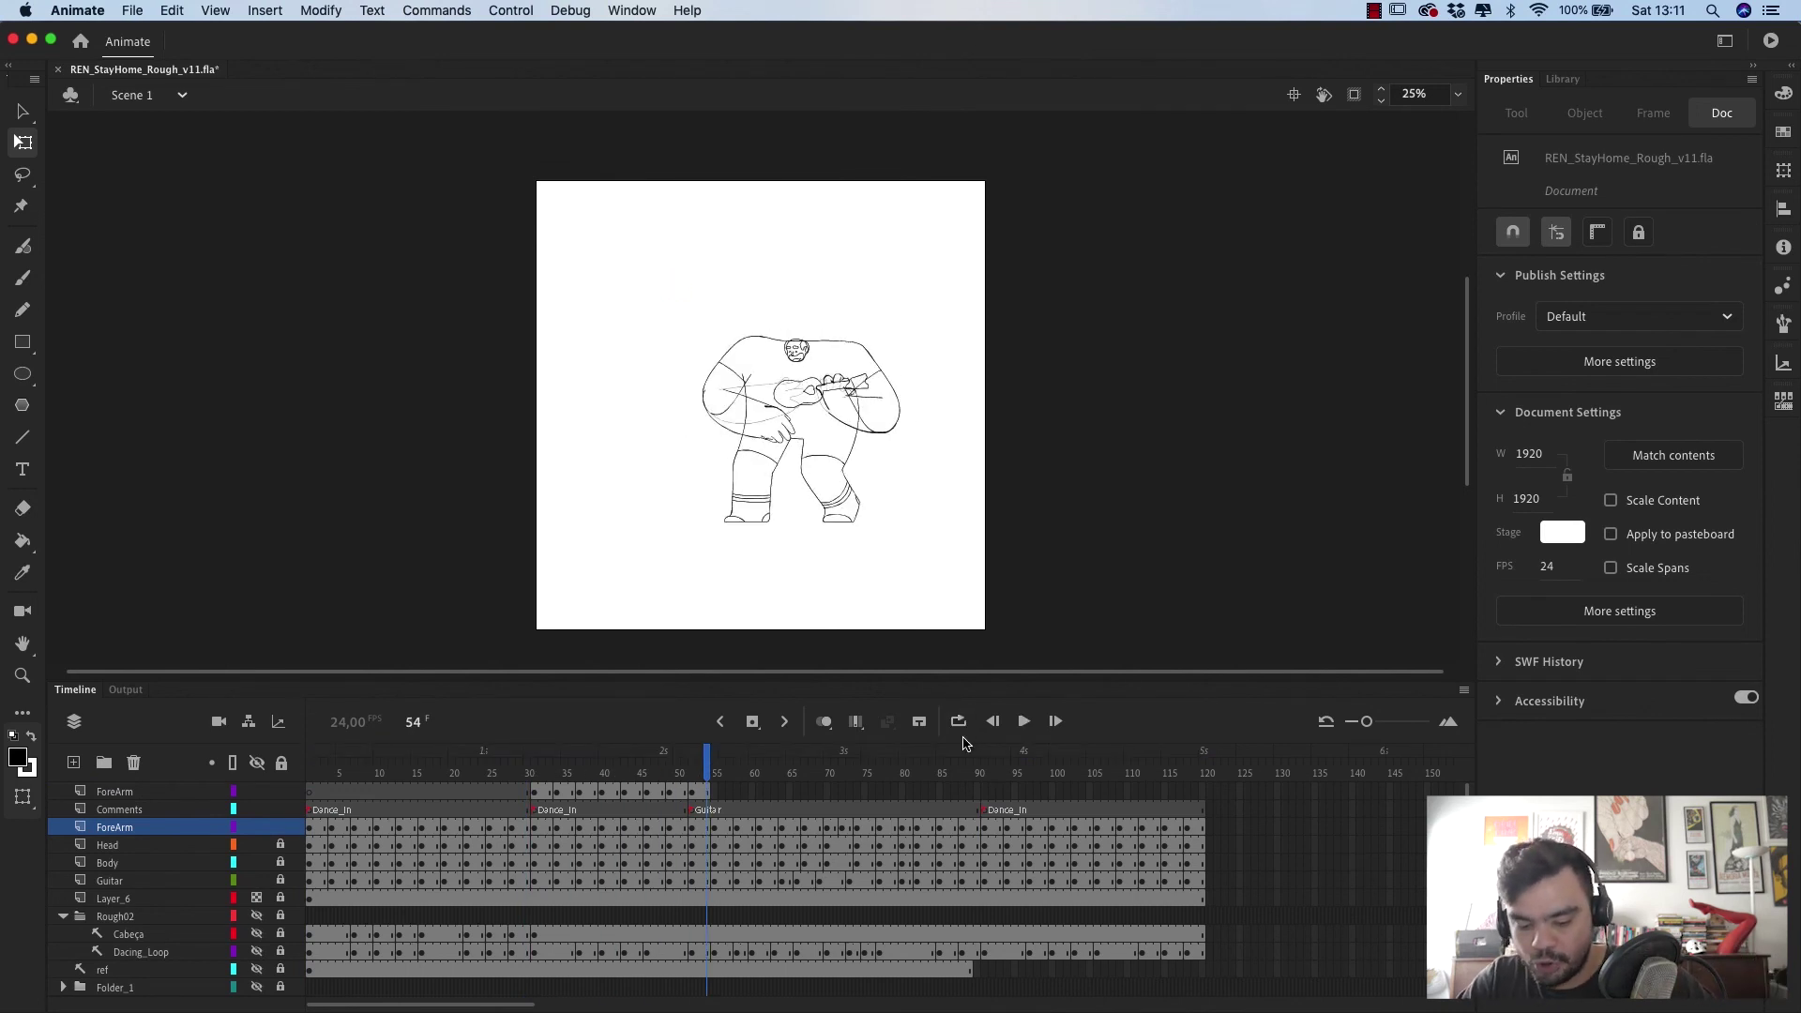
right_click(275, 862)
click(254, 937)
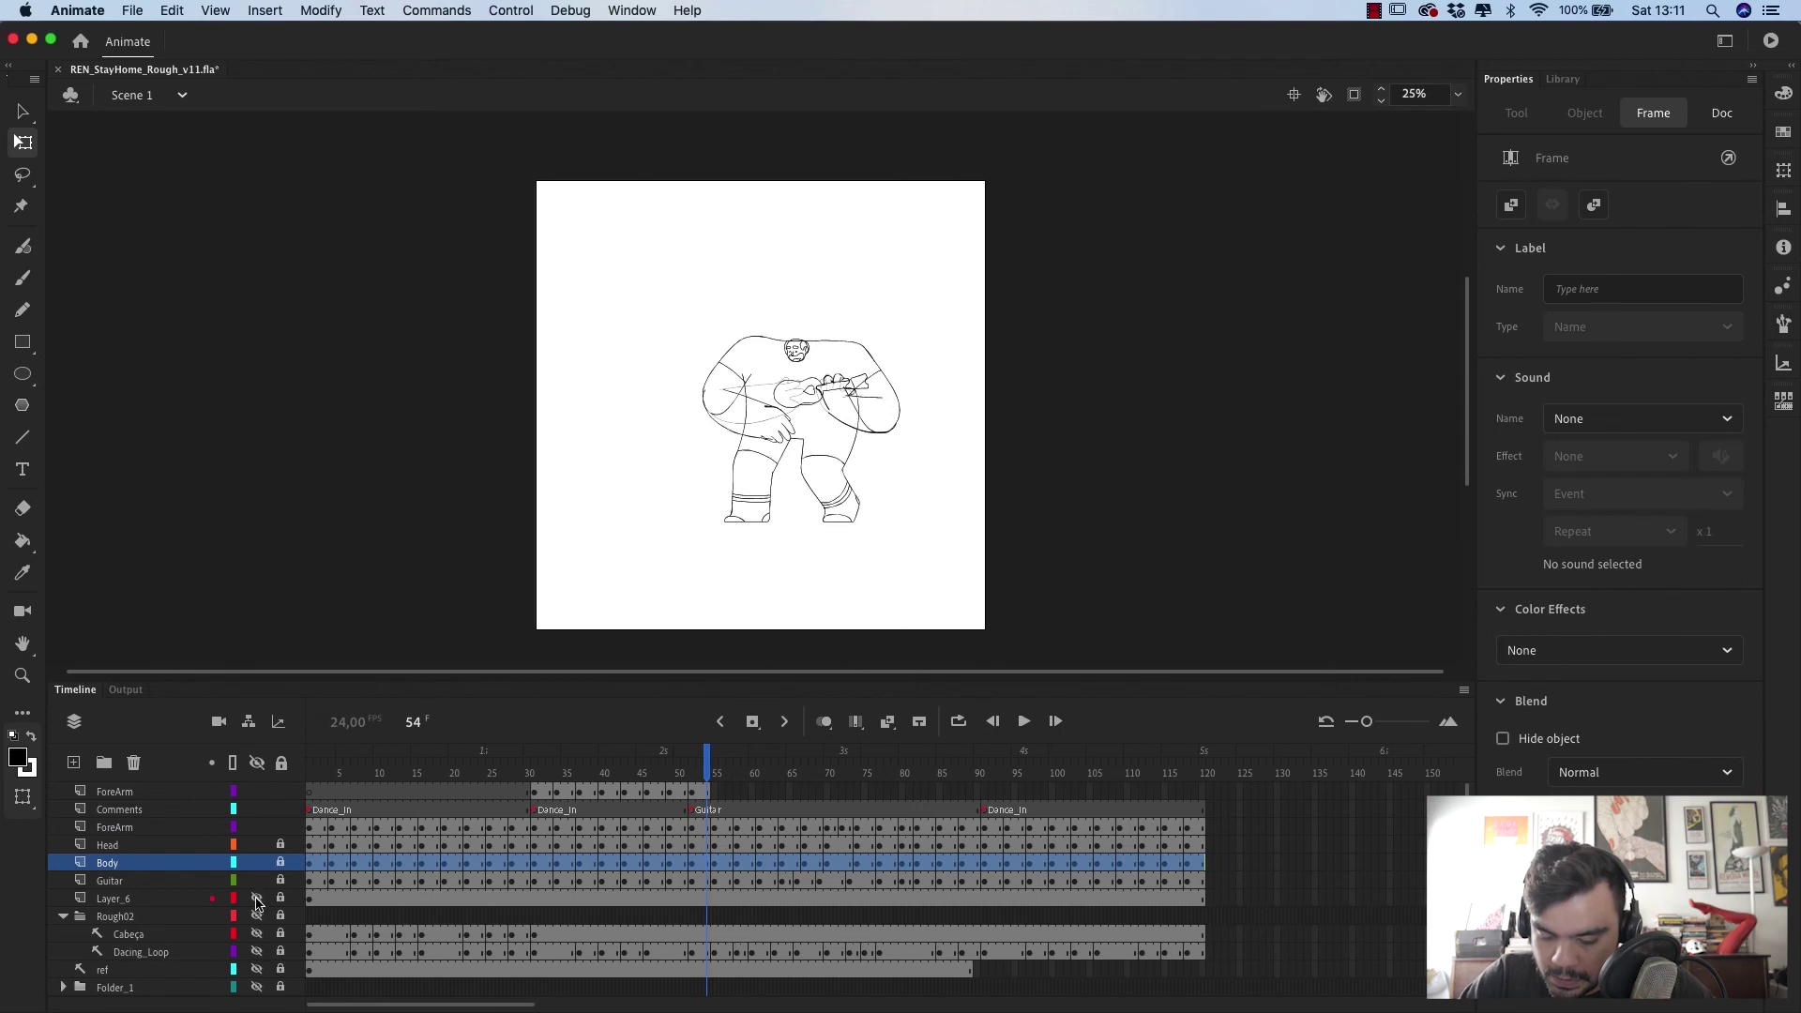
right_click(143, 900)
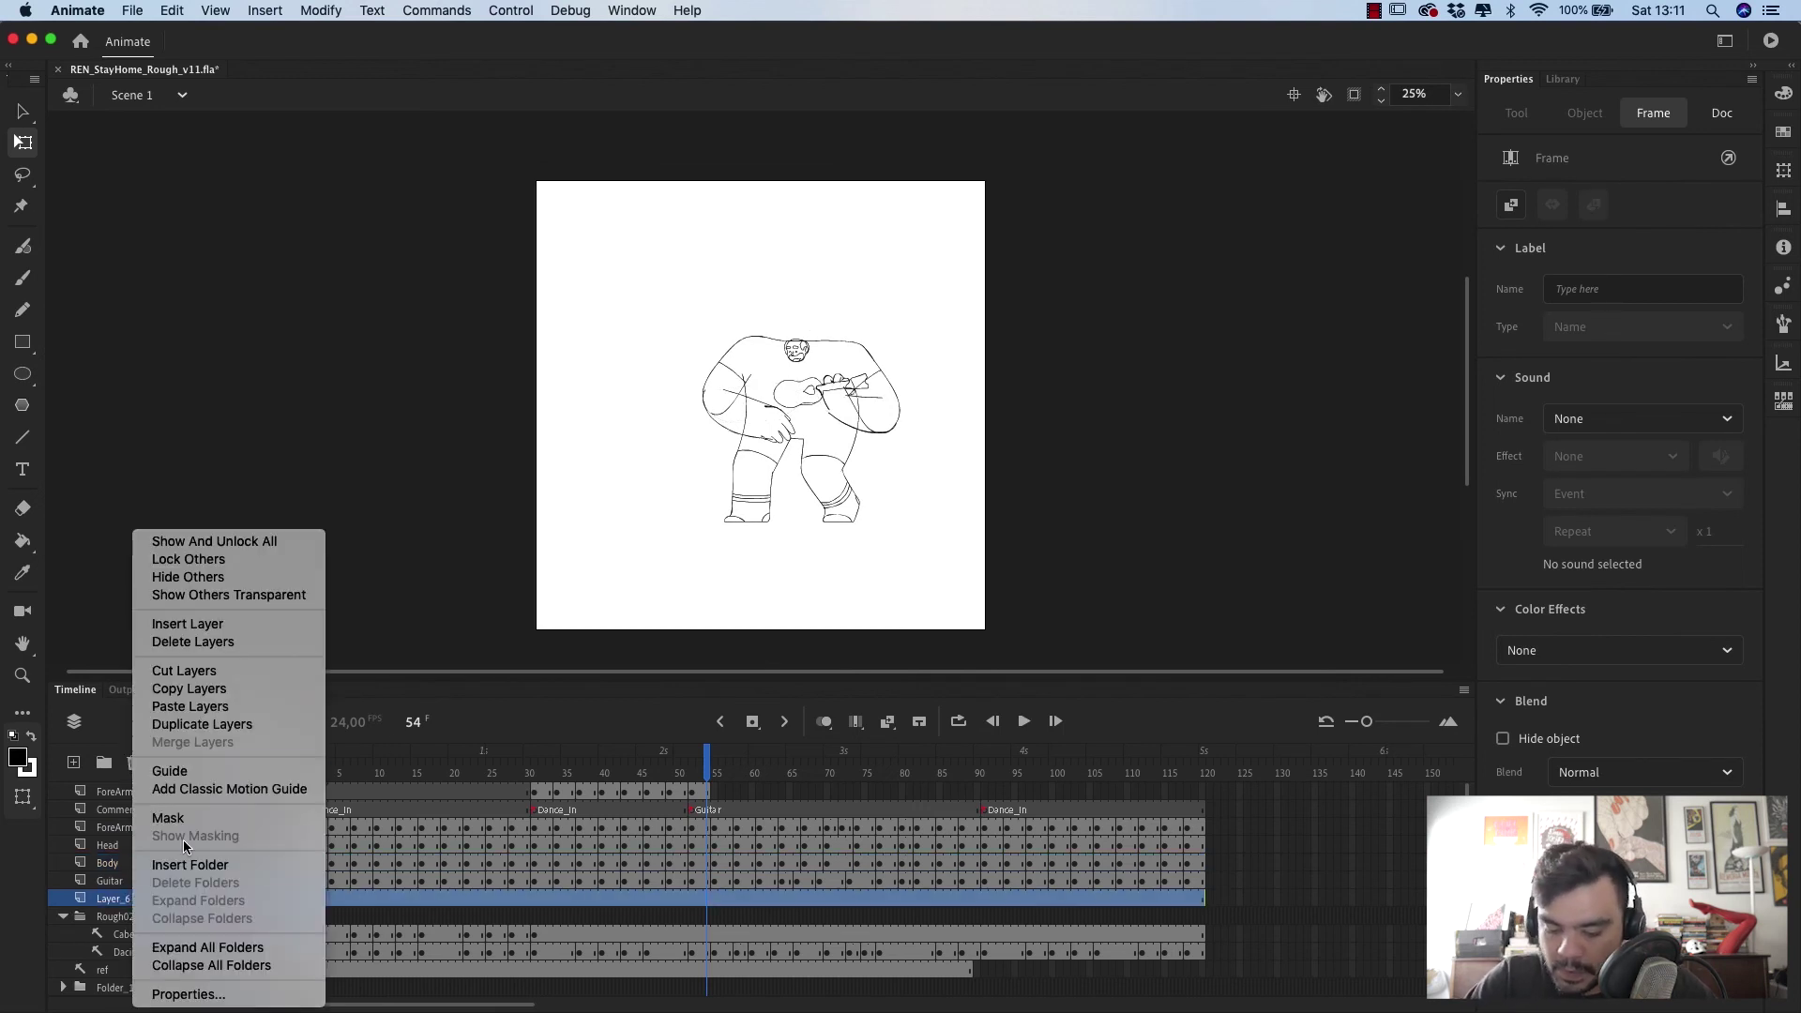
click(211, 994)
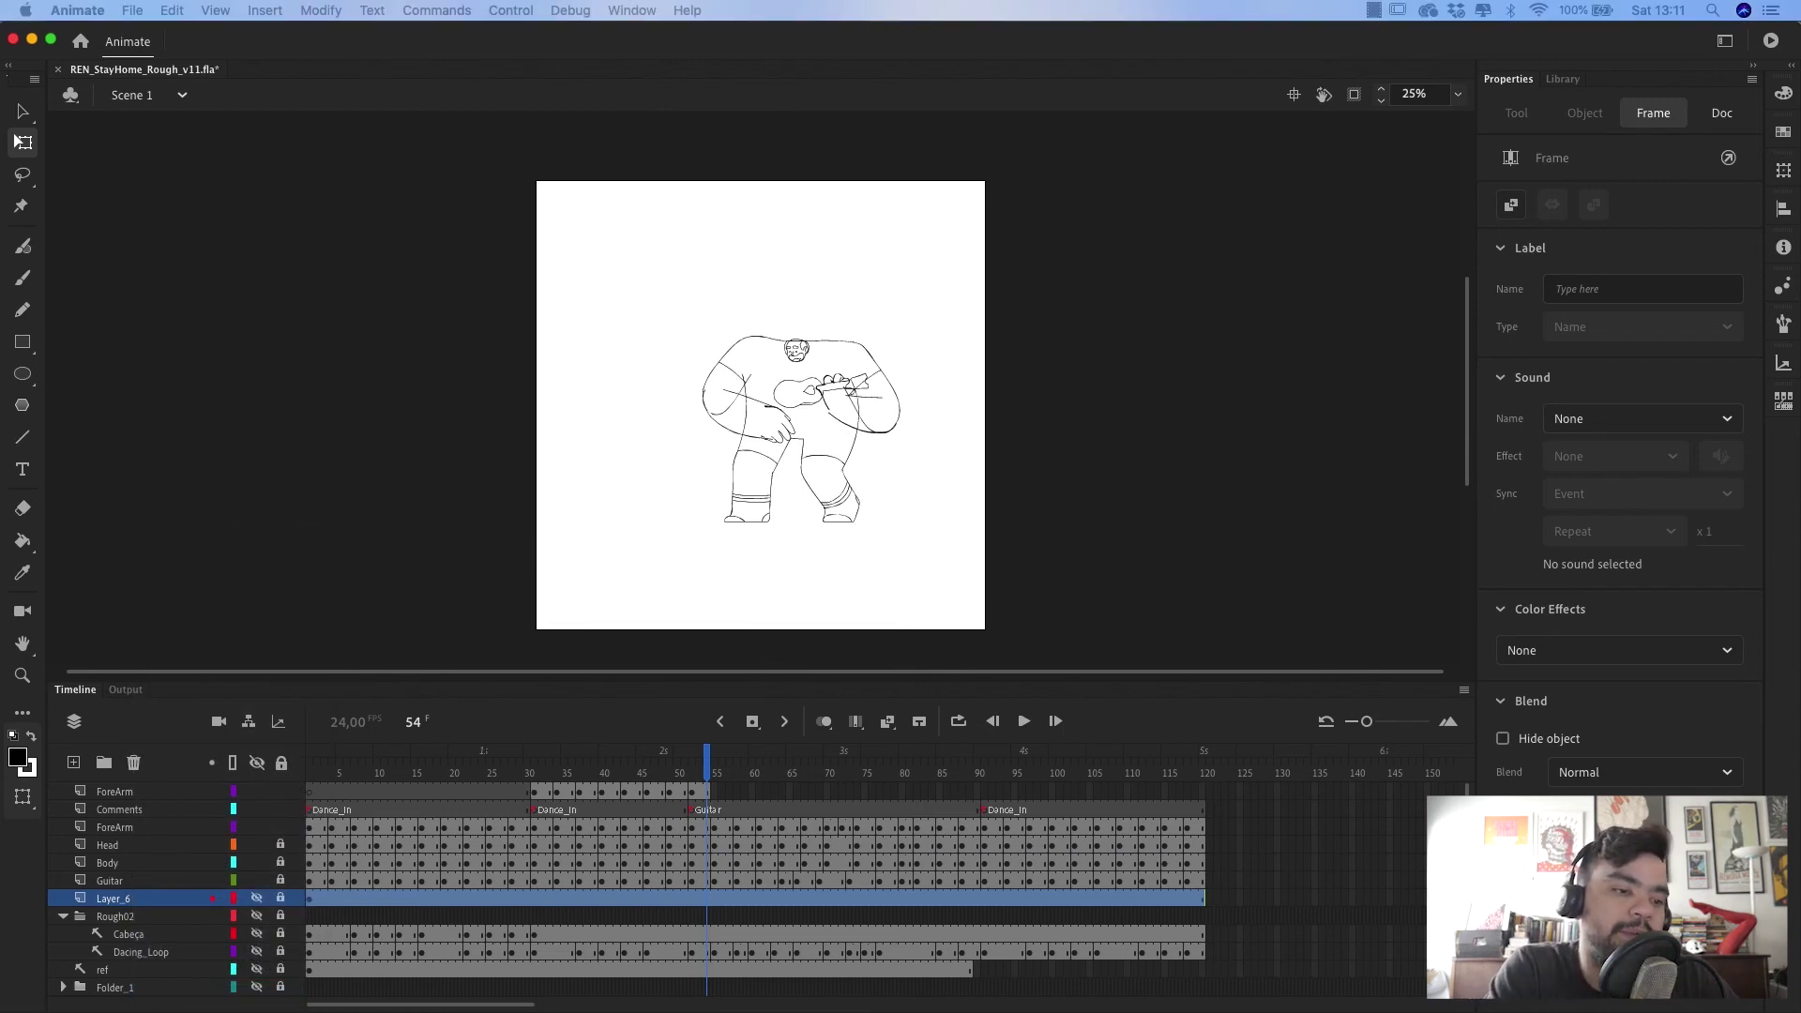
drag(170, 161, 234, 188)
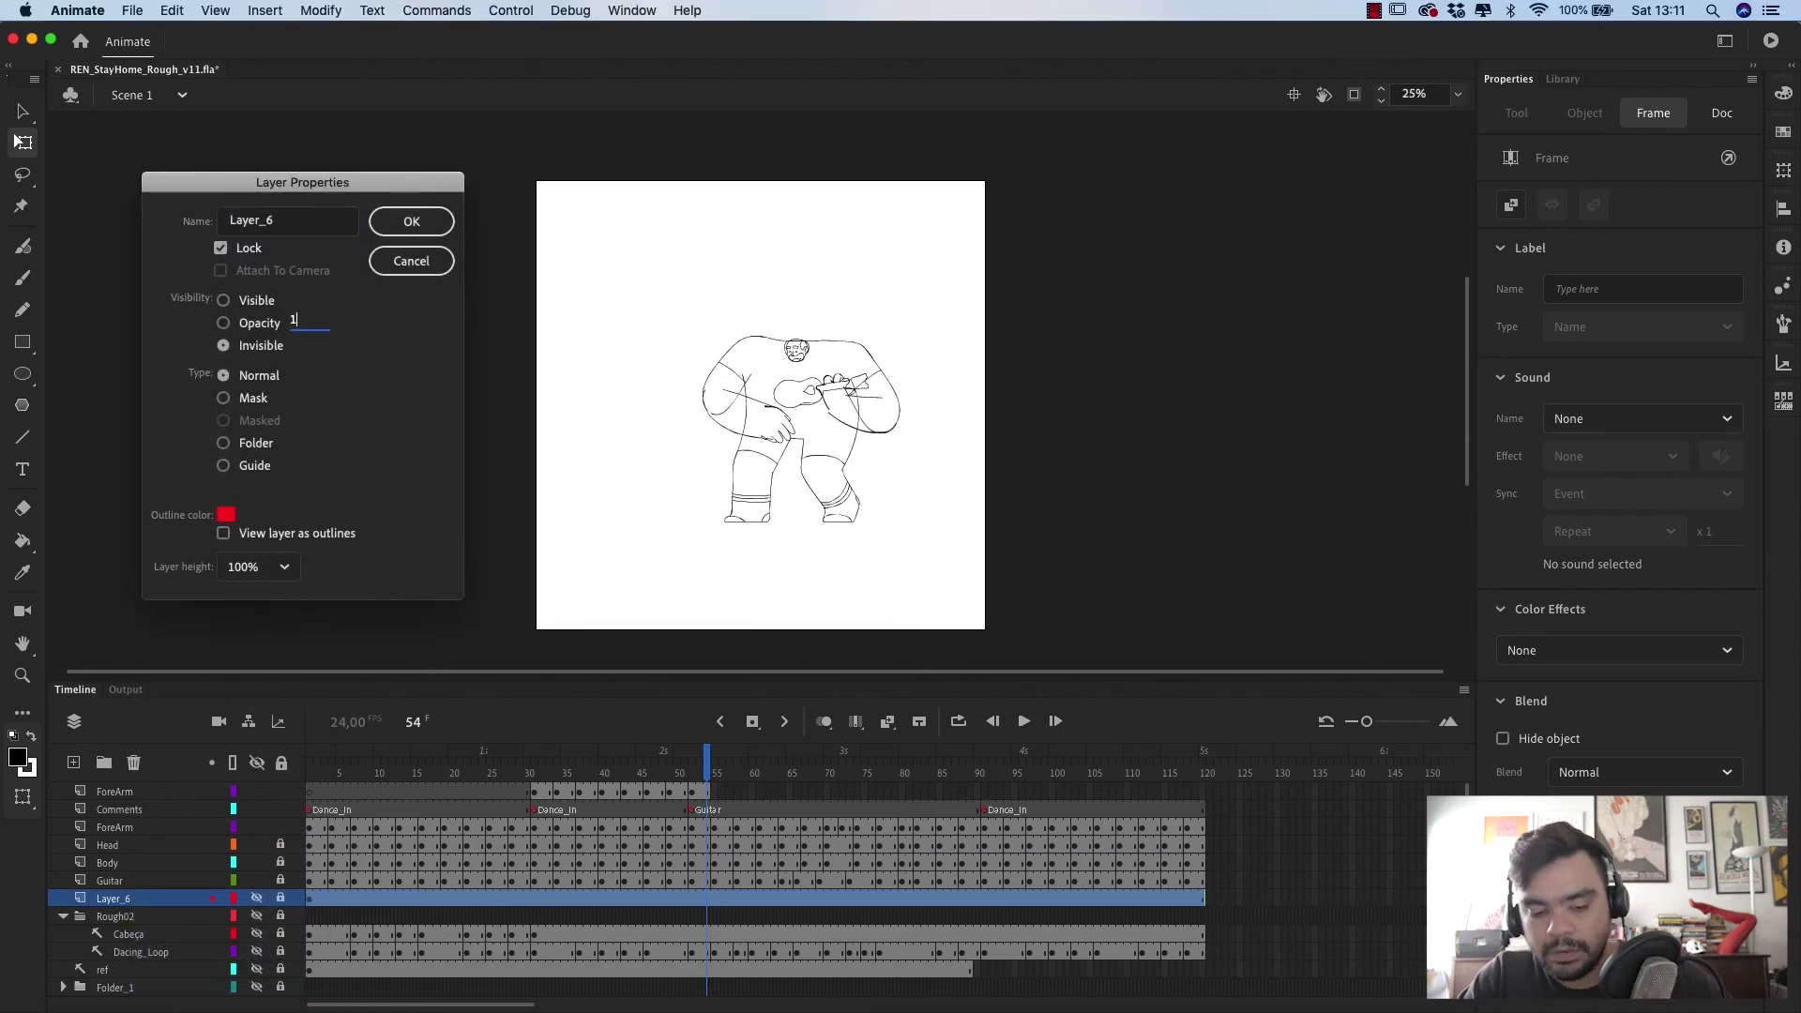
key(Return)
- Play the full animation in a loop to review the reworked arms and hands without the grey reference
key(super+equal)
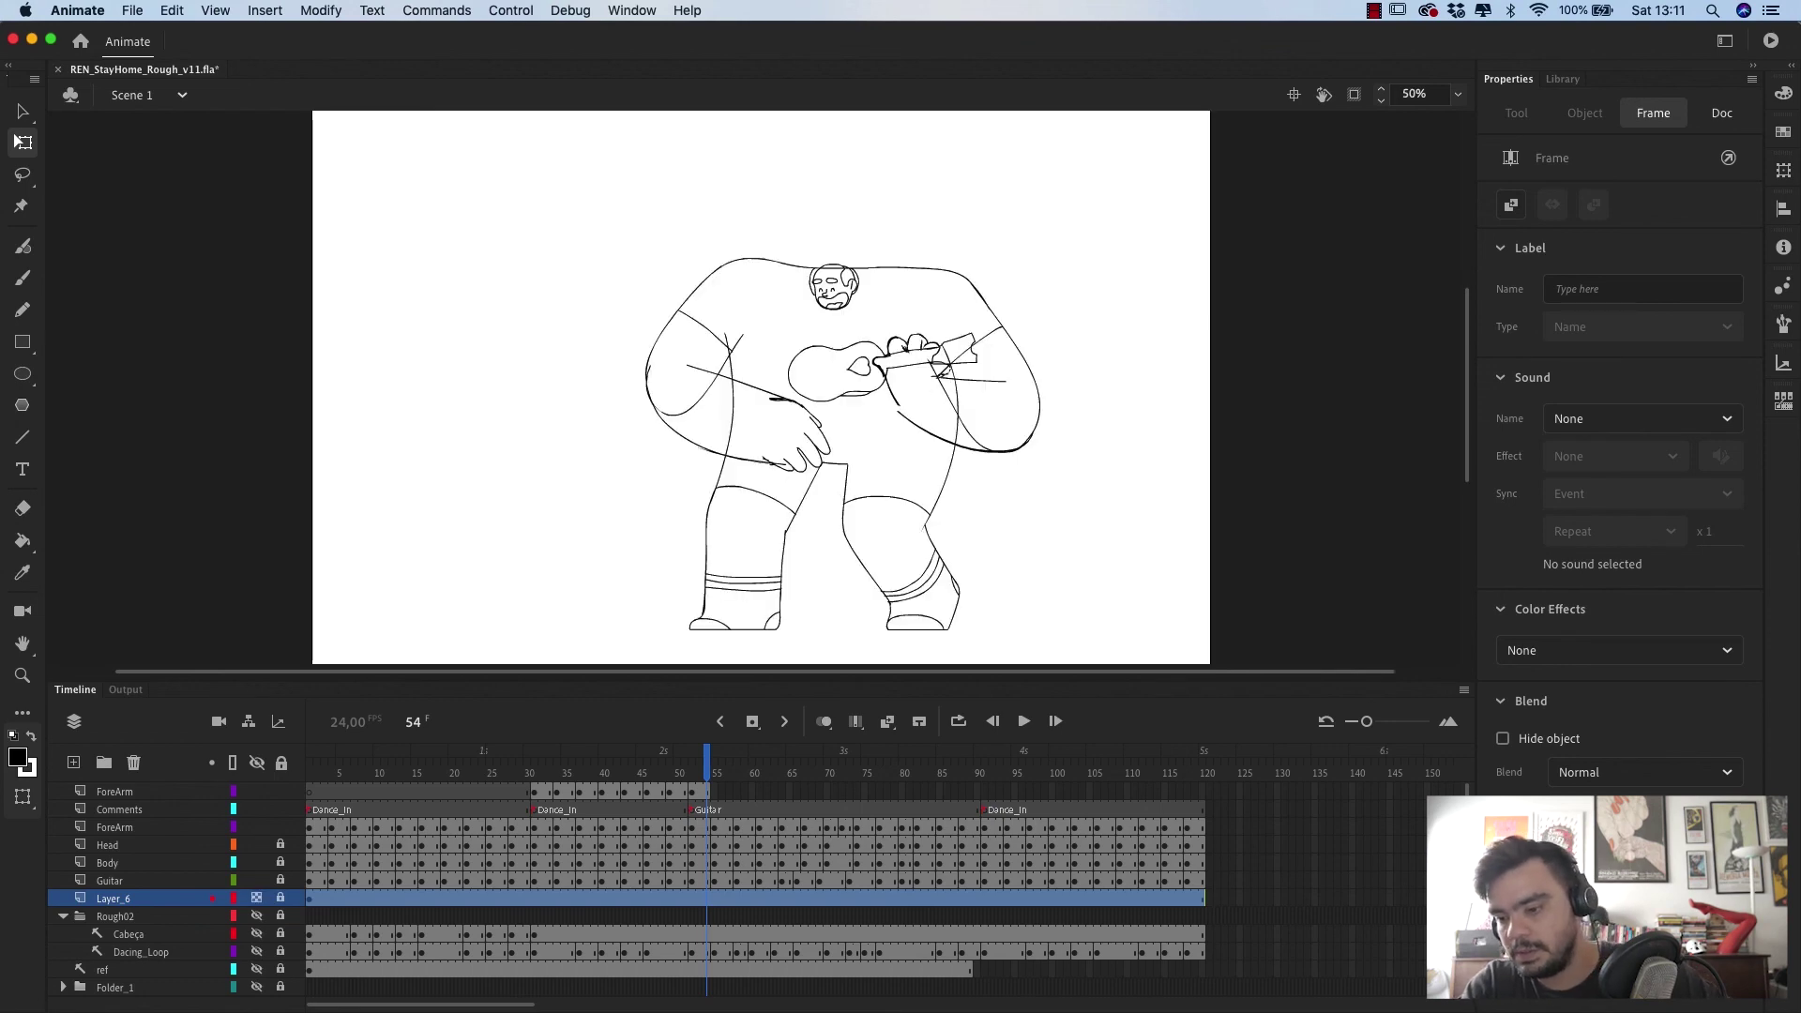
drag(971, 336, 911, 327)
key(Return)
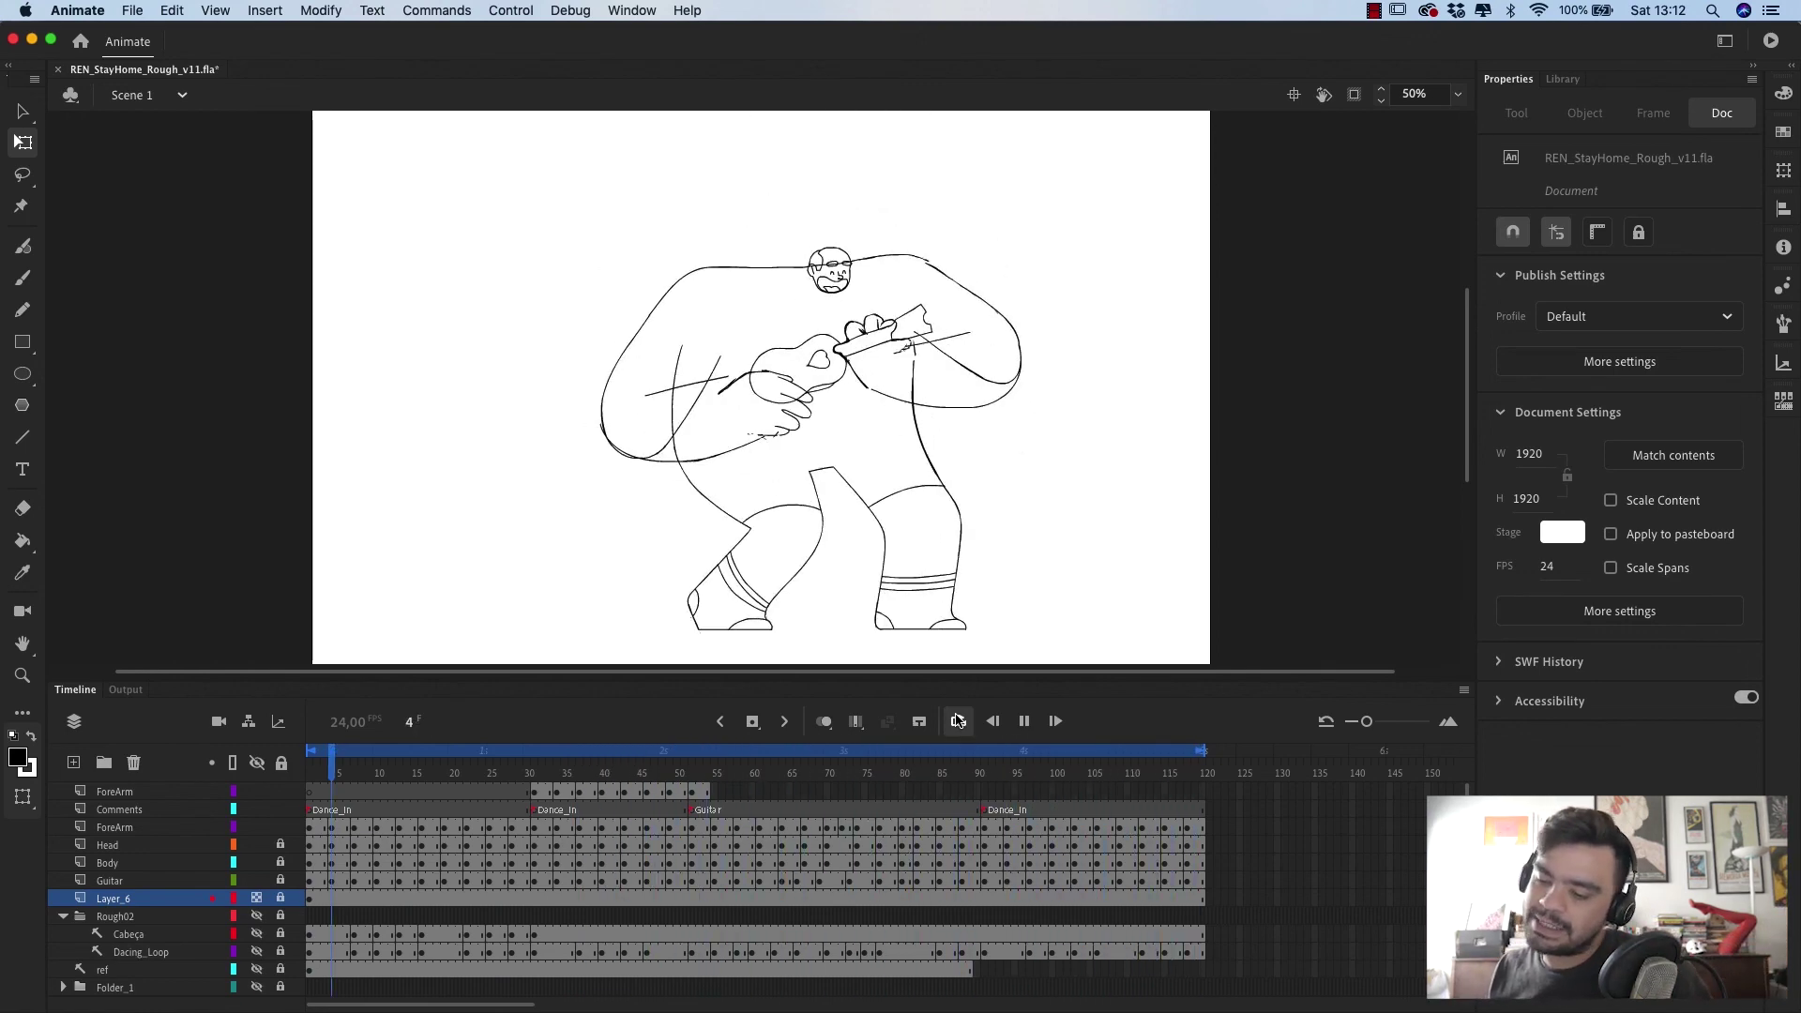
key(super+minus)
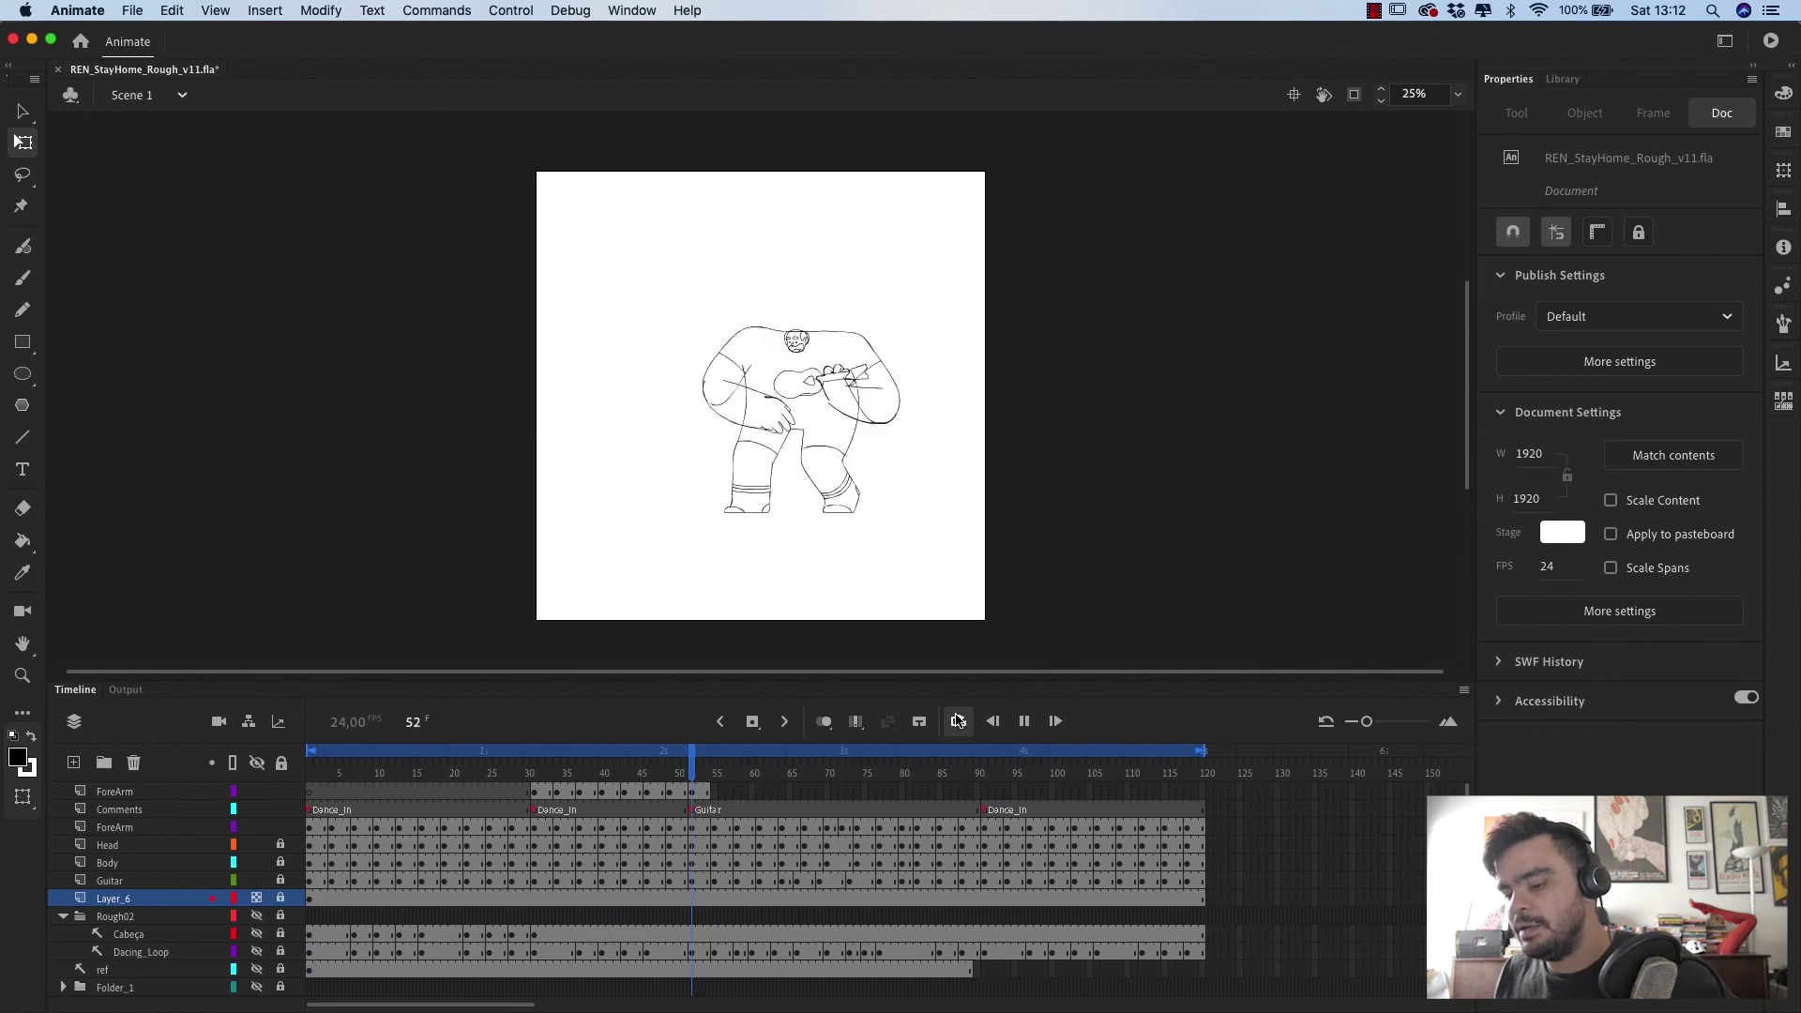